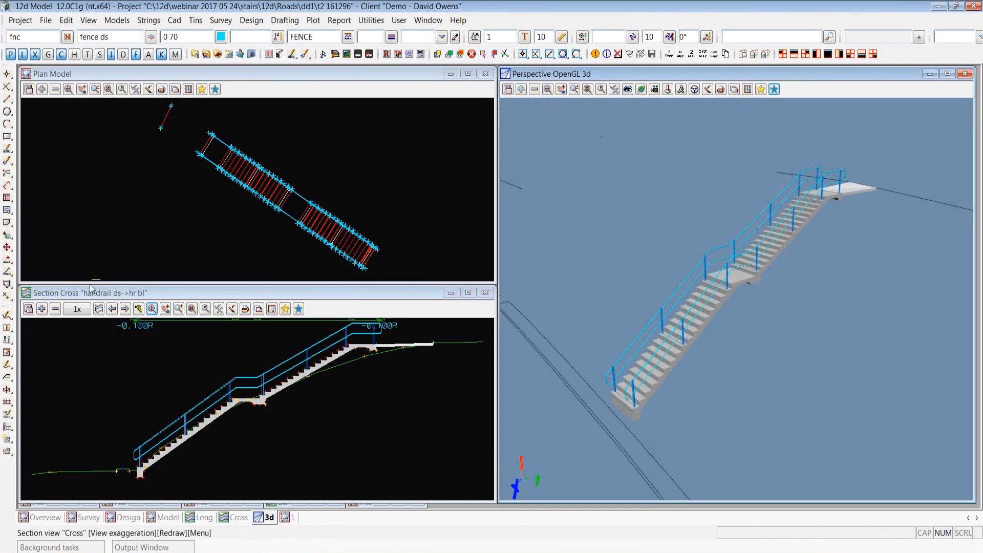
Open the parts editor for the rs02 string in the steps model and view the geometry of its horizontal fixed line.
click(8, 364)
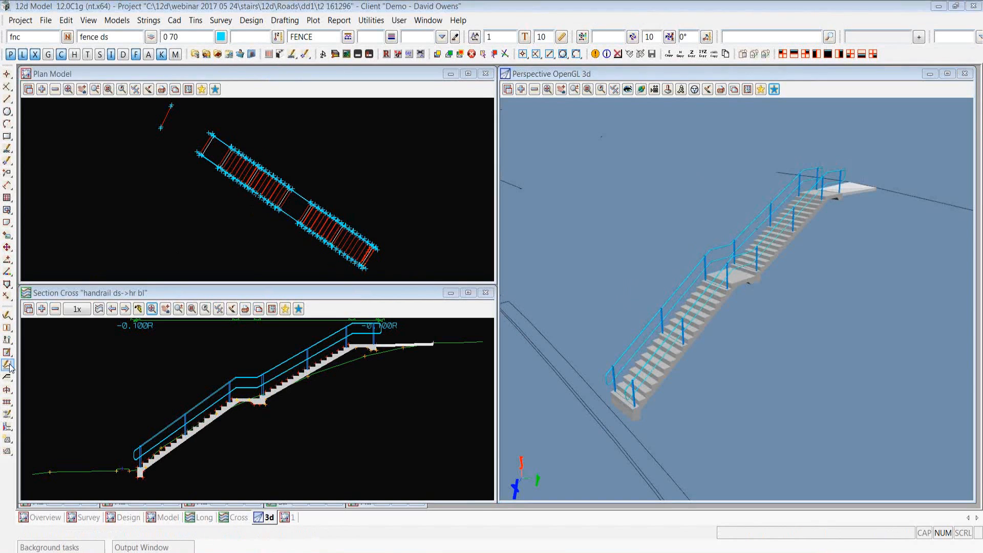
click(374, 261)
middle_click(374, 261)
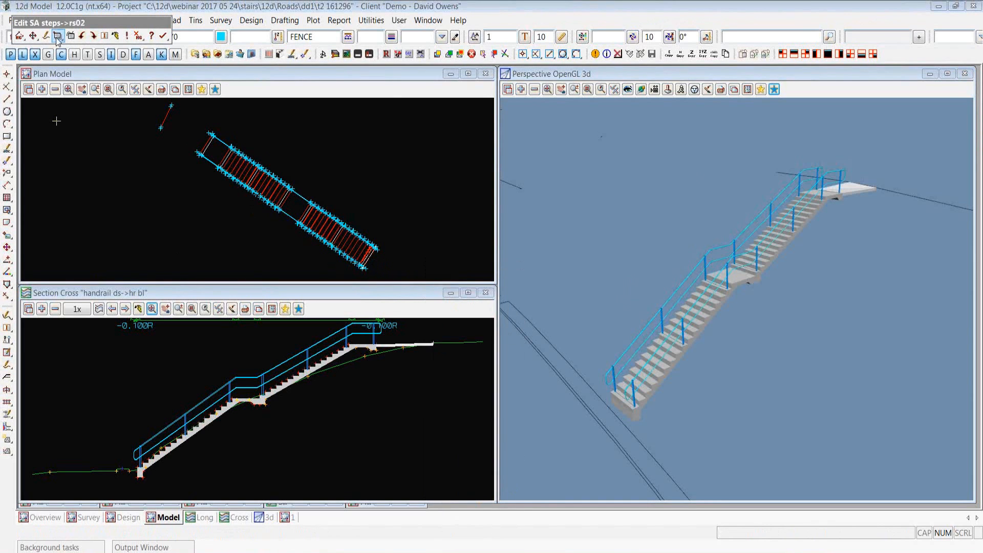
click(57, 37)
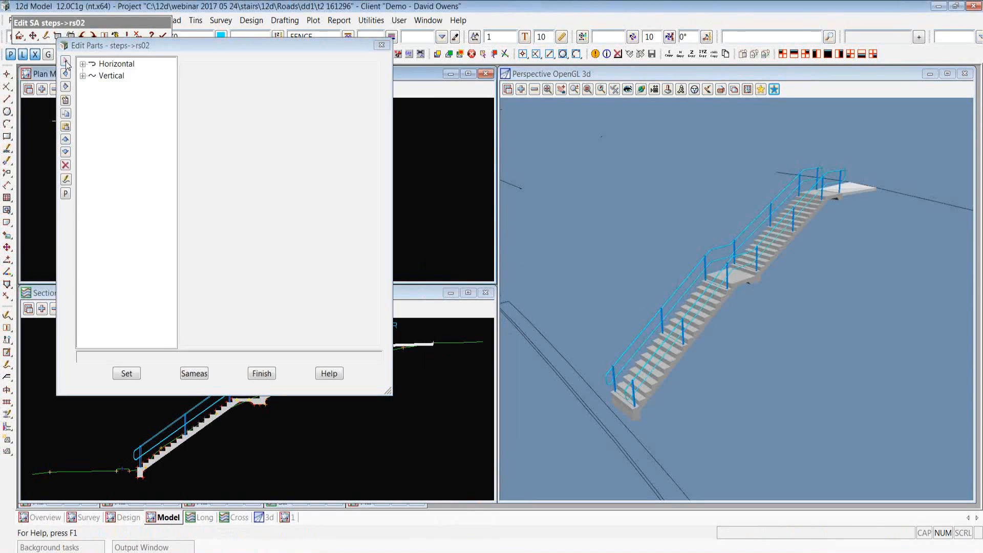
double_click(116, 63)
click(123, 76)
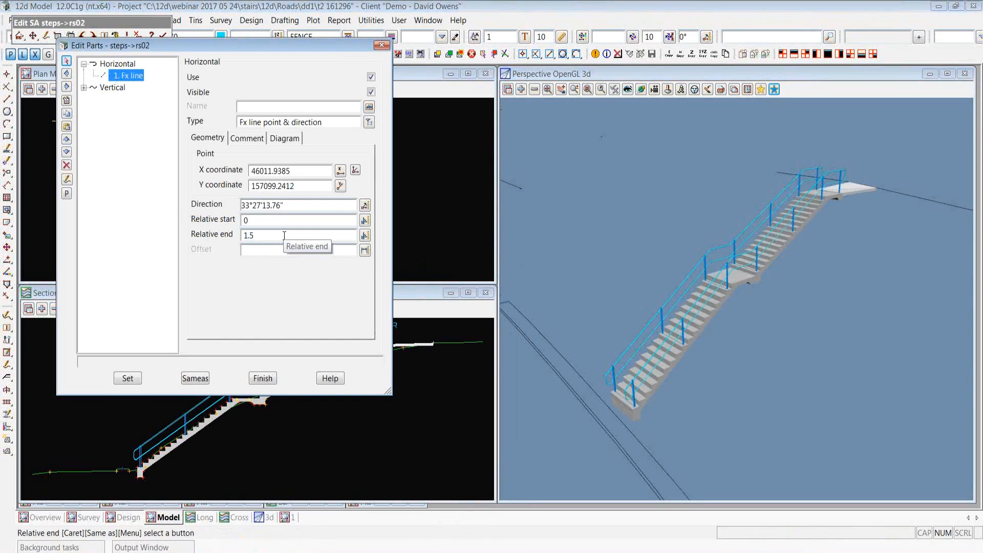
View the geometry of rs02's vertical fixed line, including its relative end, and close the parts editor.
click(84, 88)
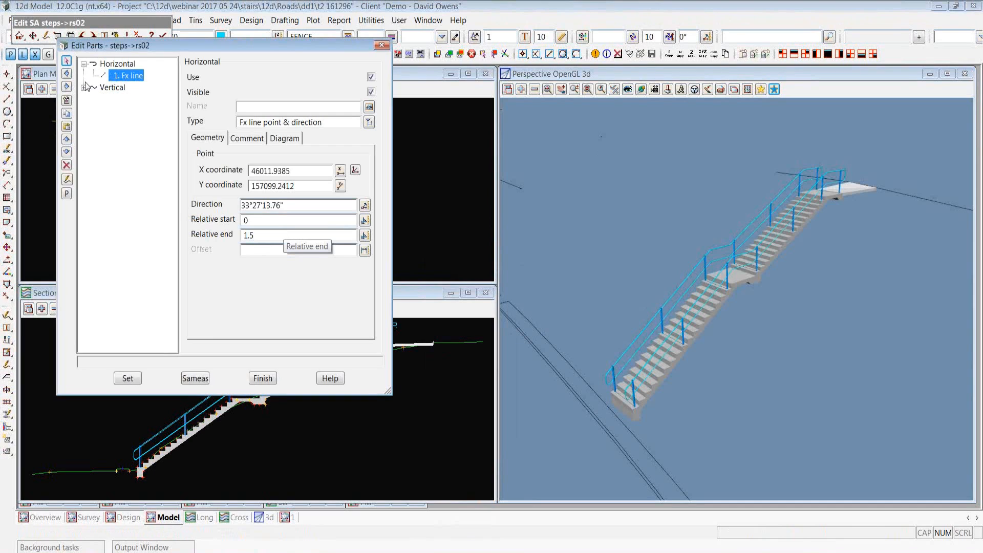
click(123, 99)
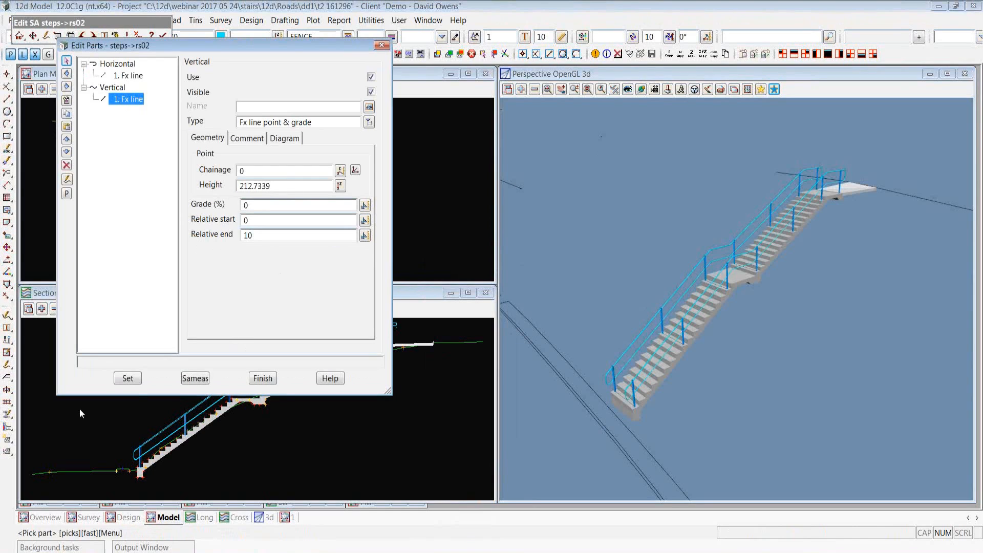
drag(258, 236, 223, 242)
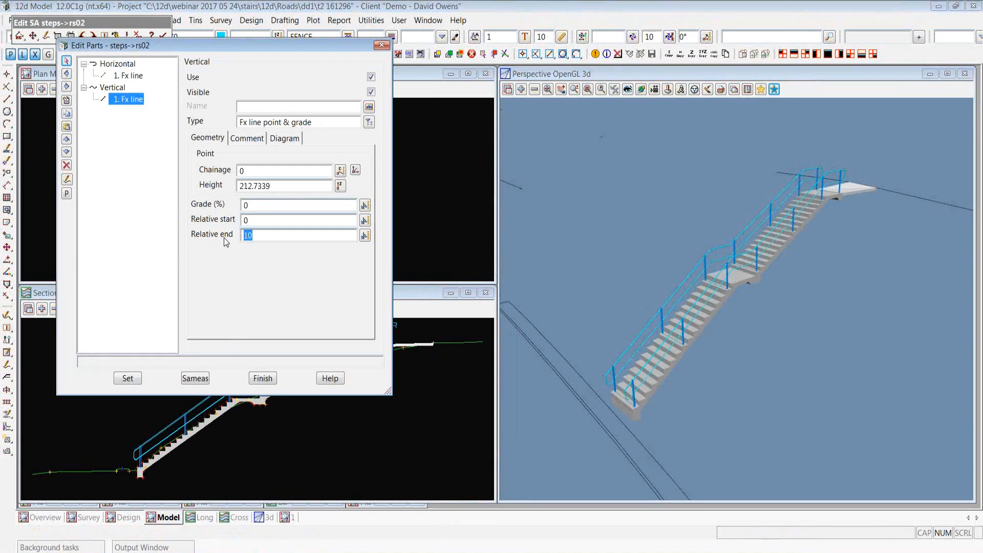
click(262, 378)
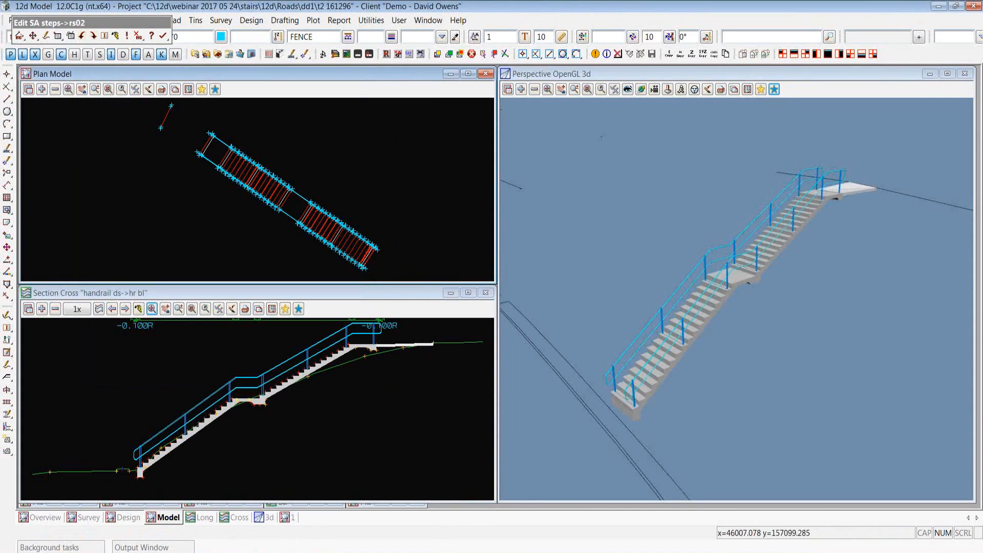
Review the Apply MTF Function settings attached to the stair strings in the plan view and close them.
click(401, 55)
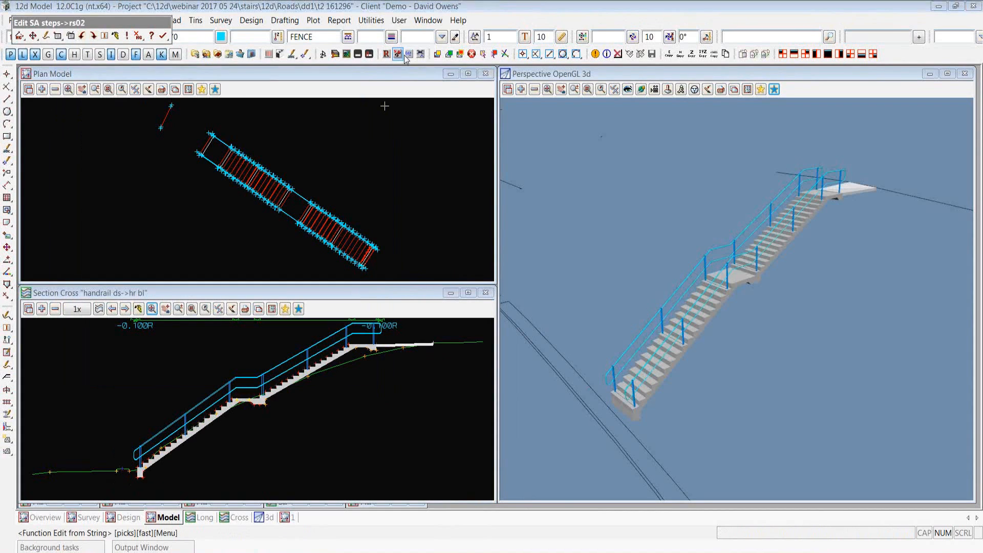
click(237, 164)
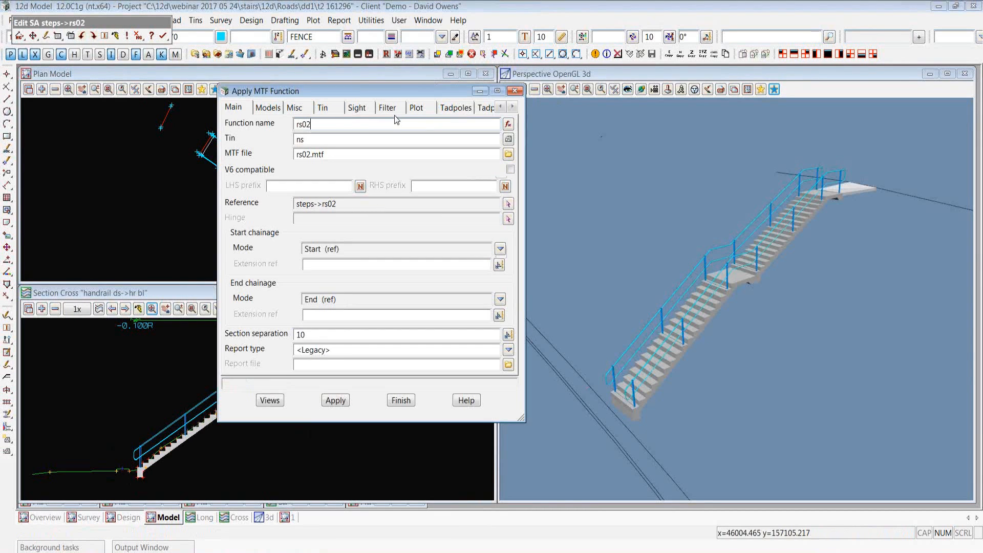
click(401, 402)
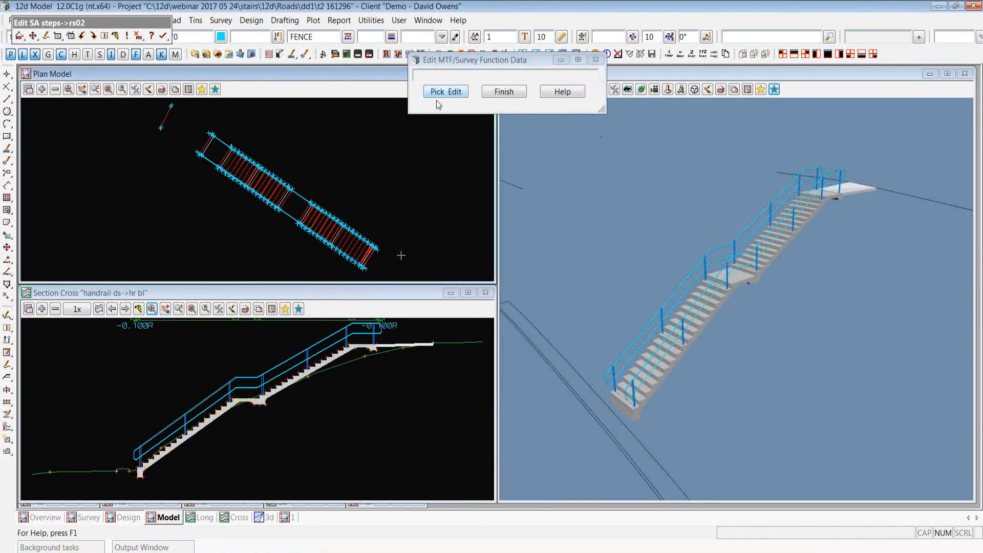
Pick the stairs for MTF editing in the plan view and open the left-side modifiers of rs02.mtf.
click(268, 194)
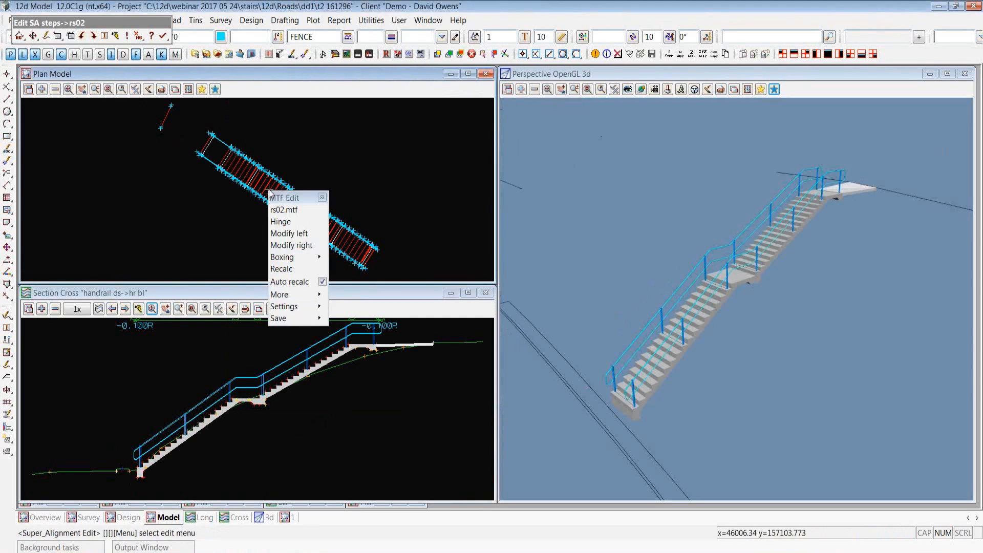
drag(280, 200, 36, 124)
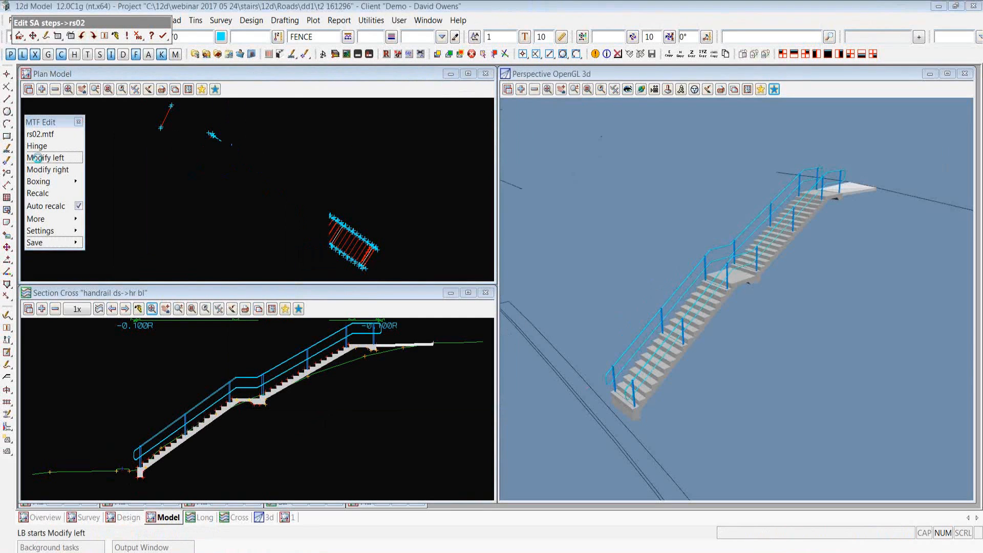
click(45, 157)
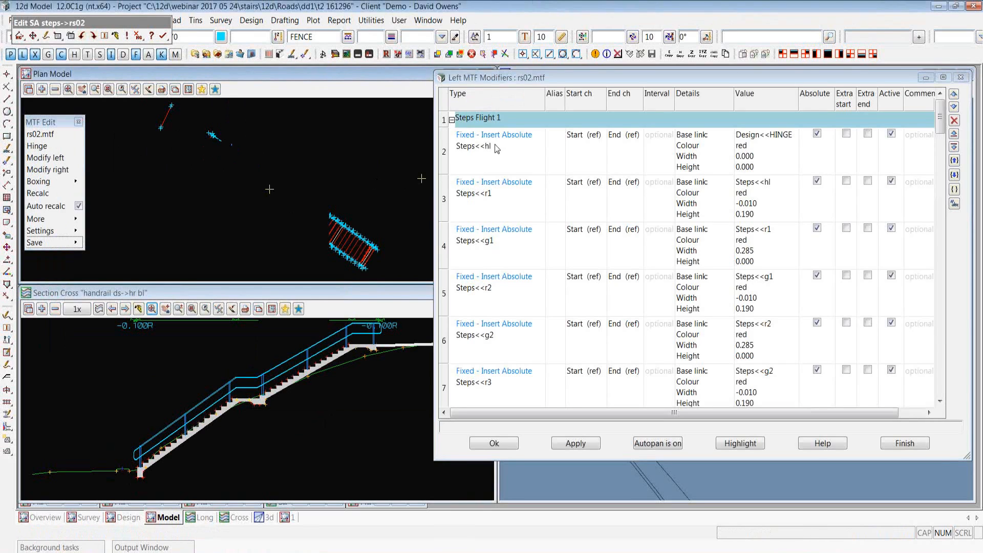
Highlight the r1, g1 and r2 modifiers of Steps Flight 1 in turn to locate them in the views.
click(512, 164)
click(515, 197)
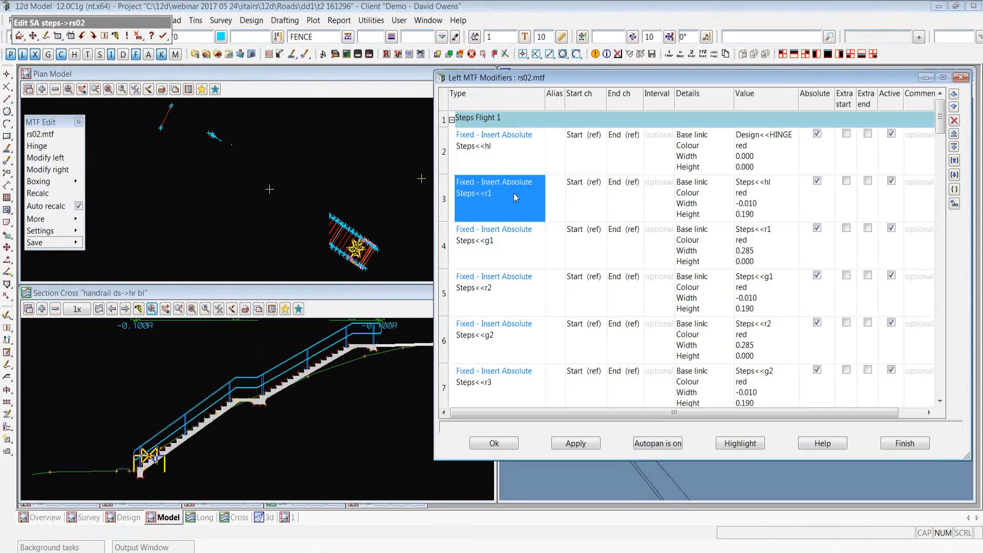
click(515, 235)
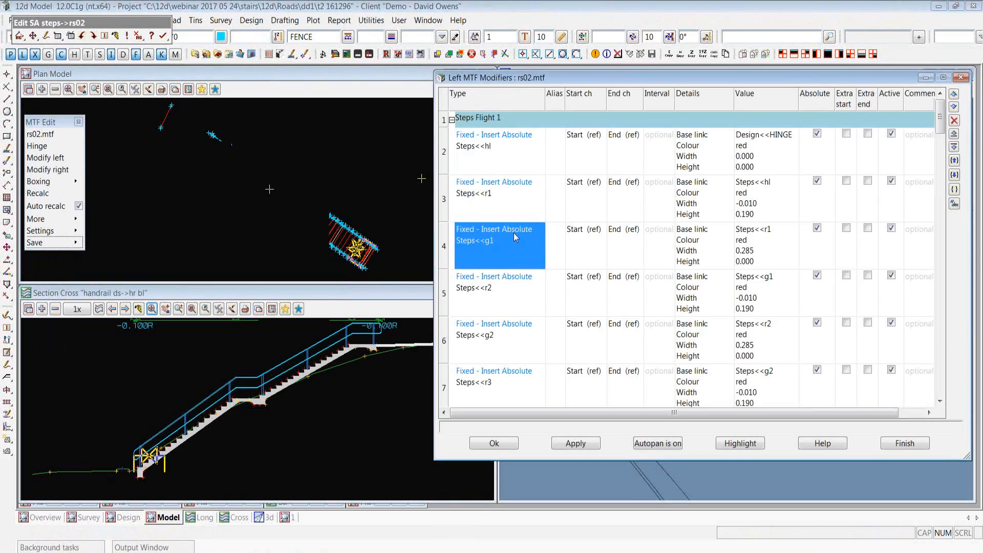
click(508, 302)
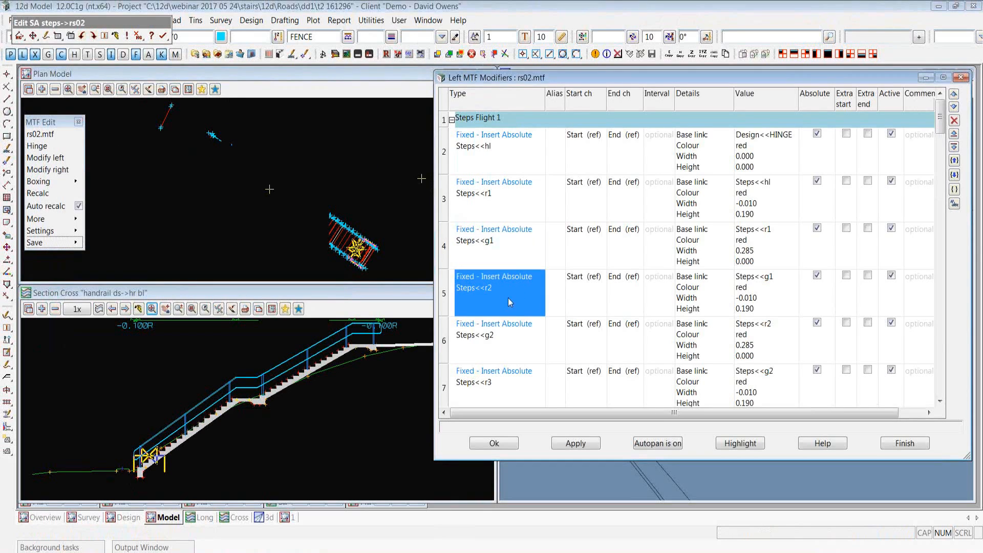
click(481, 204)
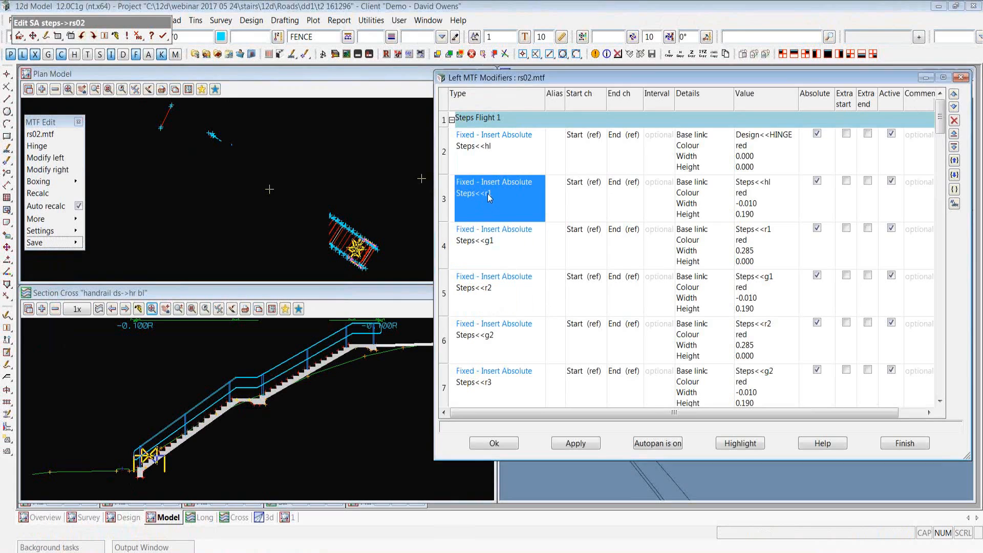
Inspect the width and height settings of the r1 Fixed - Insert Absolute modifier and accept them.
double_click(489, 197)
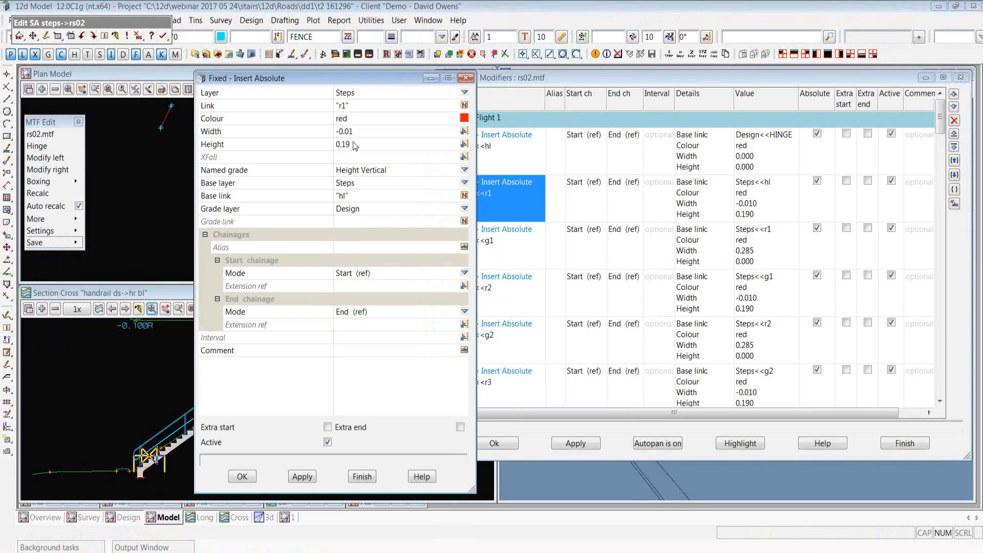
click(361, 131)
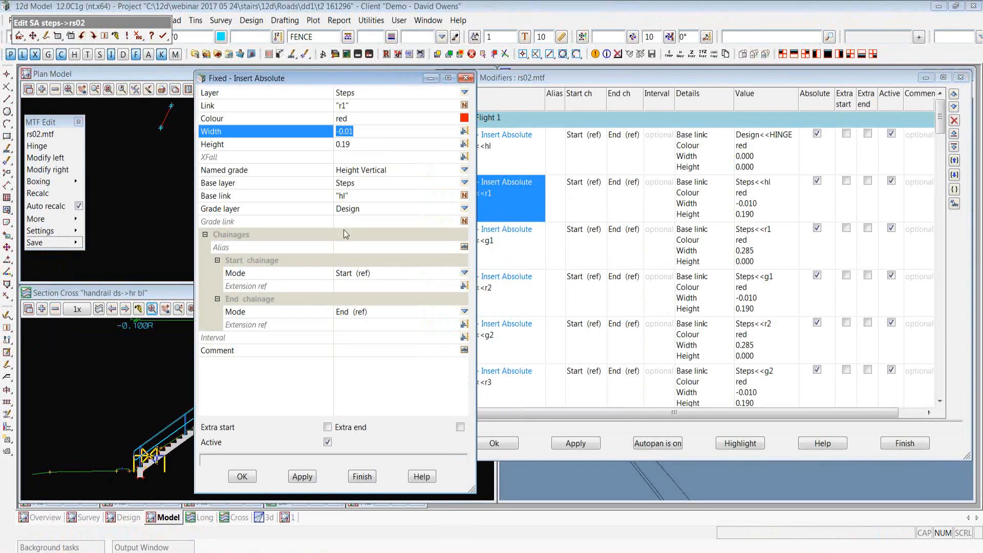
click(245, 477)
Examine the shape of the risers and treads up close in the cross section view.
click(215, 294)
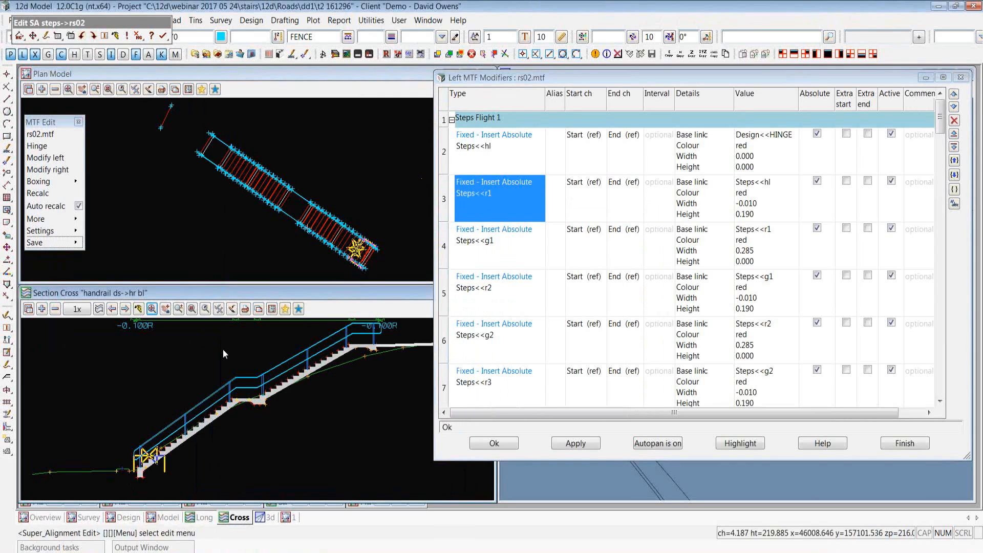
scroll(222, 349, up, 6)
scroll(187, 435, up, 2)
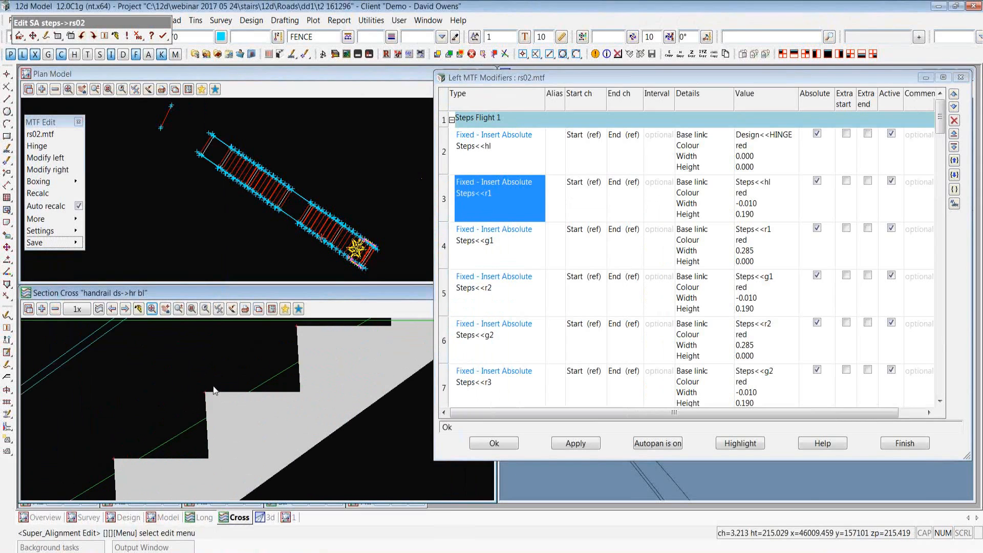
scroll(214, 391, down, 4)
scroll(244, 403, down, 3)
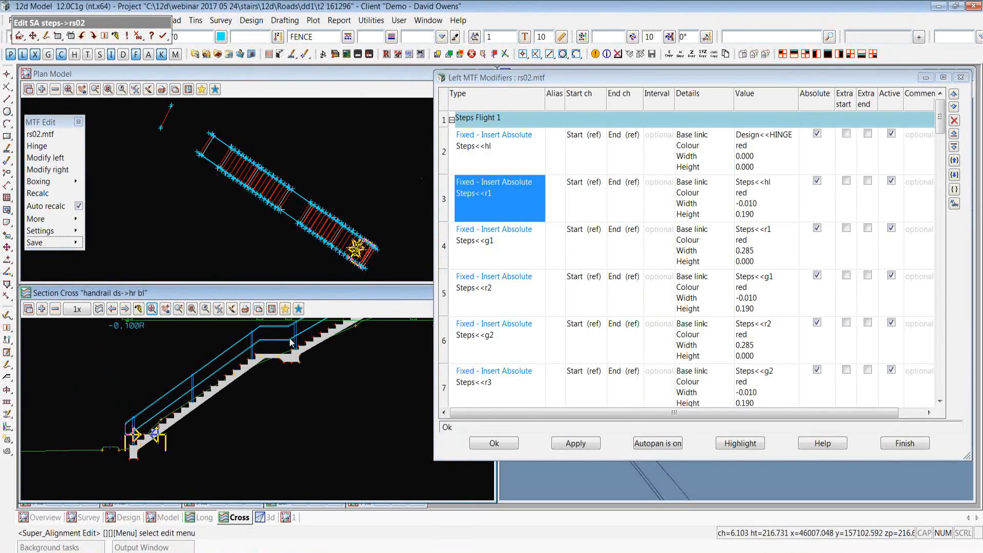
Examine the upper flight and top landing in the cross section, and expand the "connect to path" modifier group.
click(937, 118)
drag(938, 122, 937, 316)
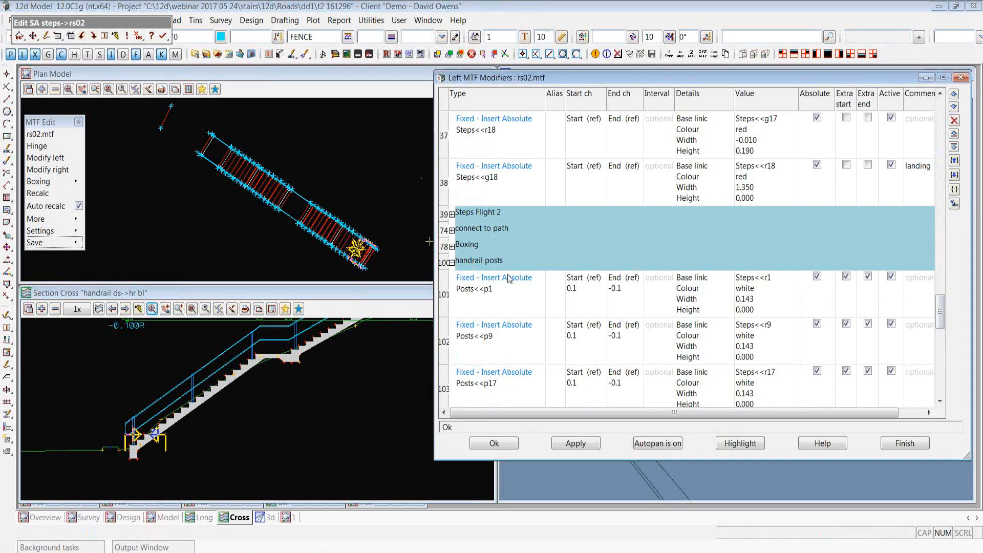
click(378, 293)
scroll(245, 450, down, 6)
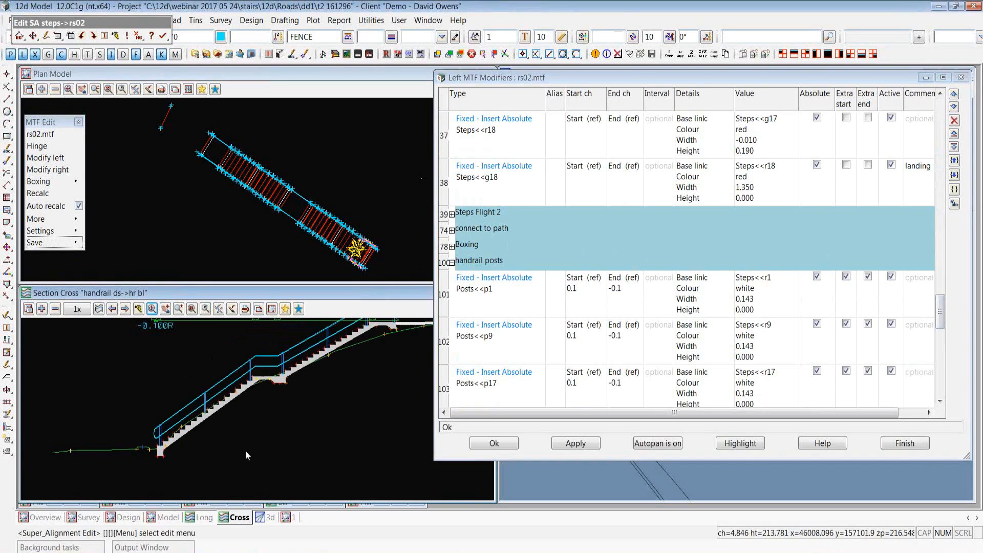
scroll(352, 385, up, 5)
scroll(389, 357, up, 3)
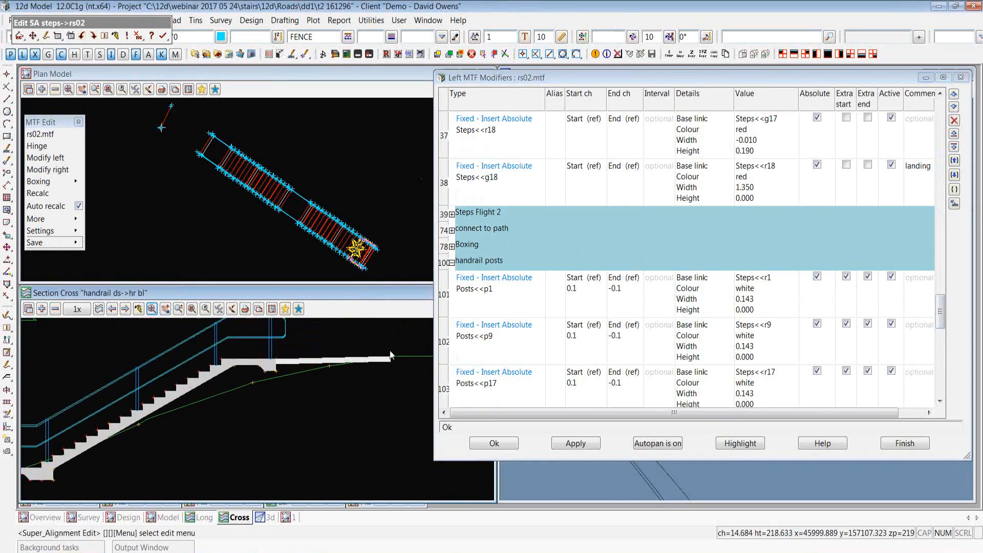
click(452, 231)
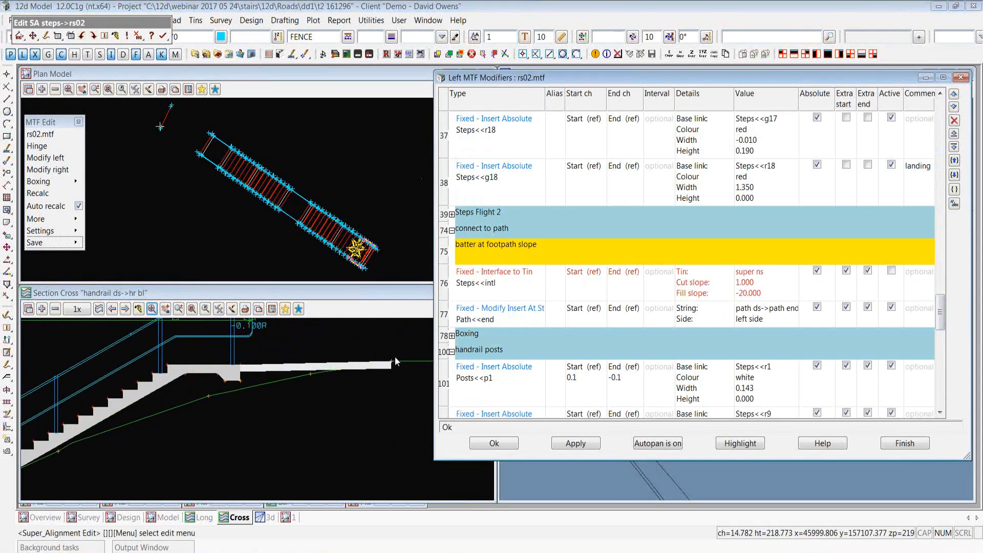
Examine the path connection beyond the top landing and the base of the lowest step in the cross section.
click(381, 311)
scroll(387, 353, down, 4)
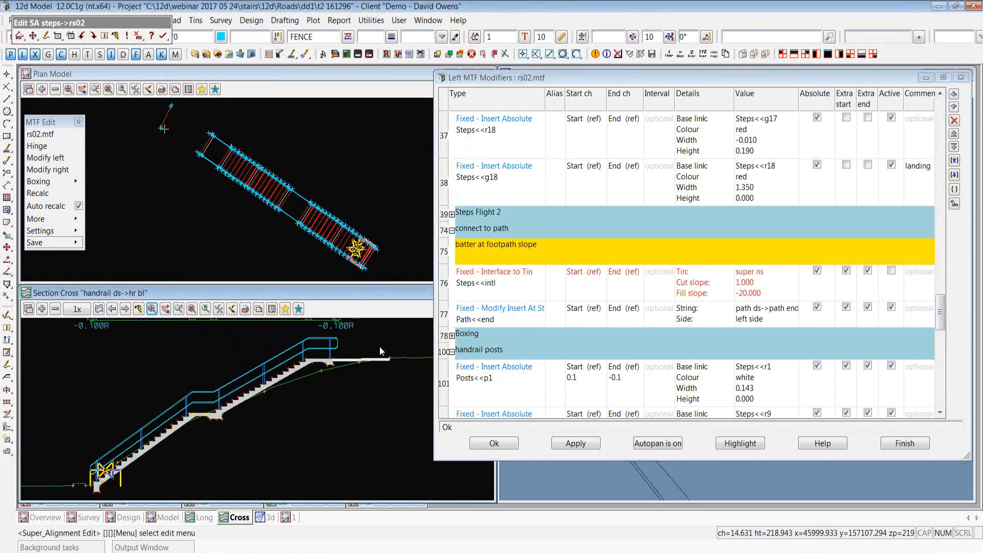
scroll(134, 479, up, 3)
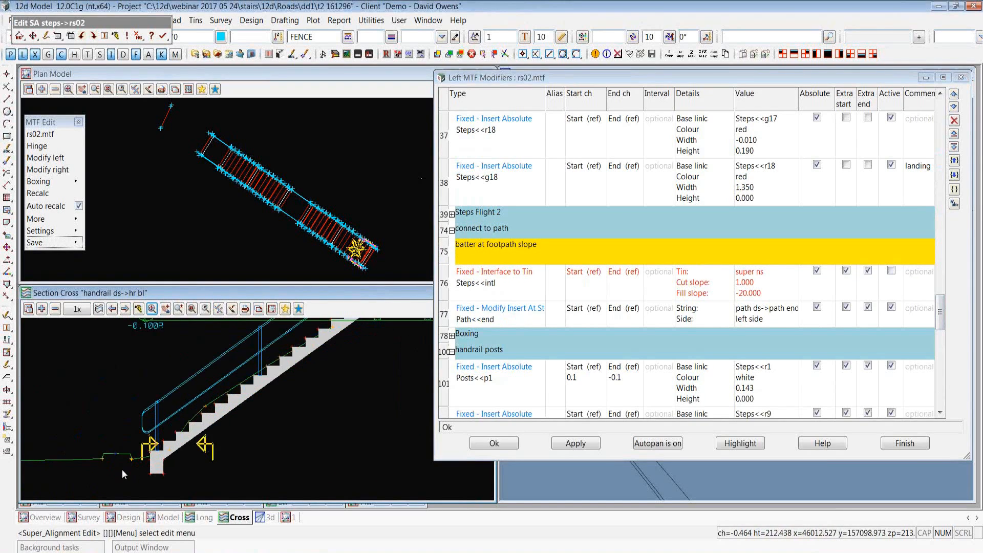
scroll(122, 469, up, 3)
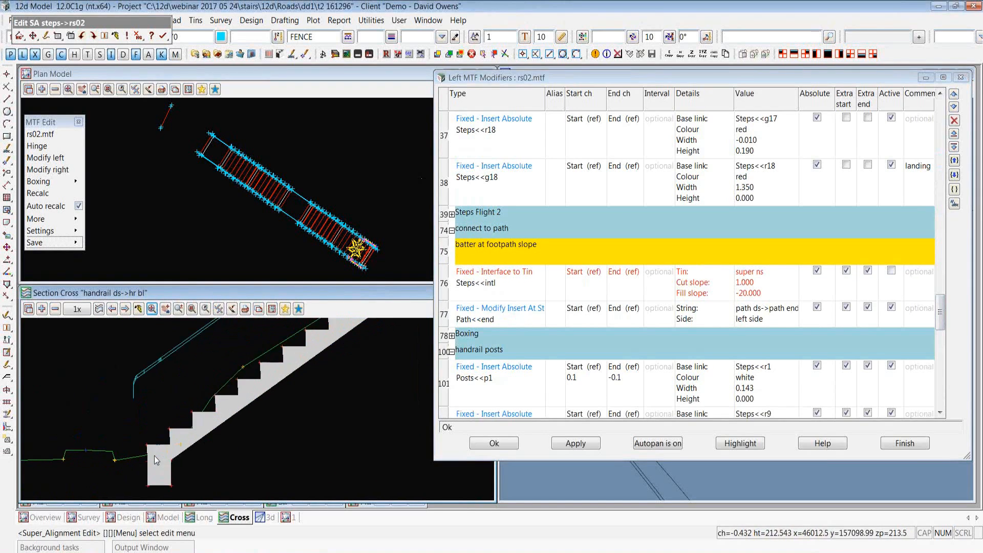
Review the handrail post modifiers from p1 onward, through to the "strings and shapes" group, against the cross section.
click(481, 378)
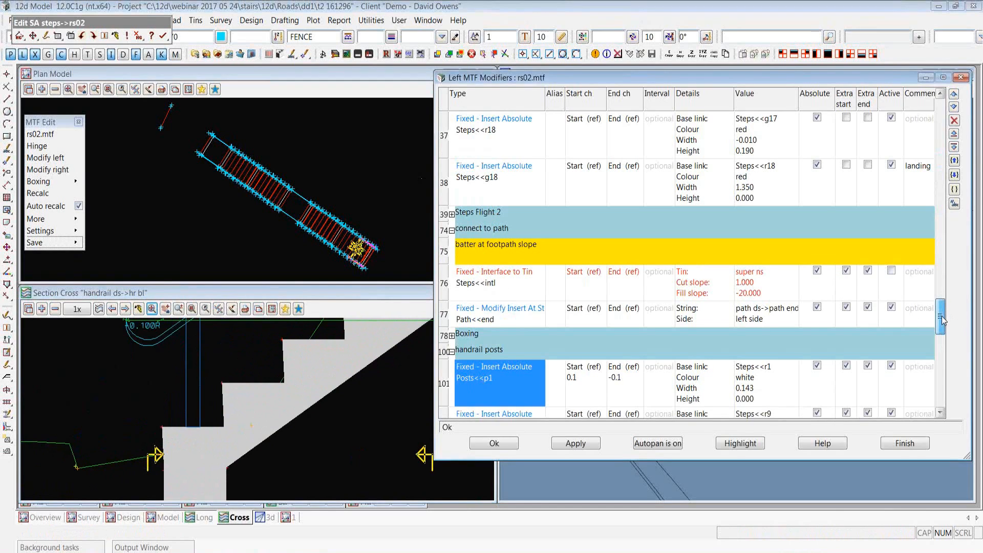
scroll(942, 320, down, 2)
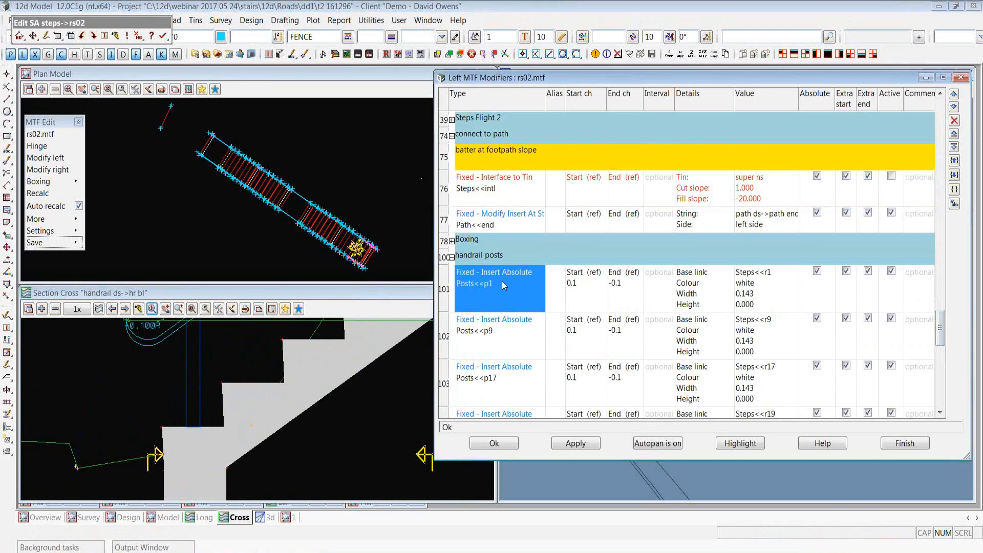
scroll(502, 285, down, 1)
scroll(505, 285, down, 1)
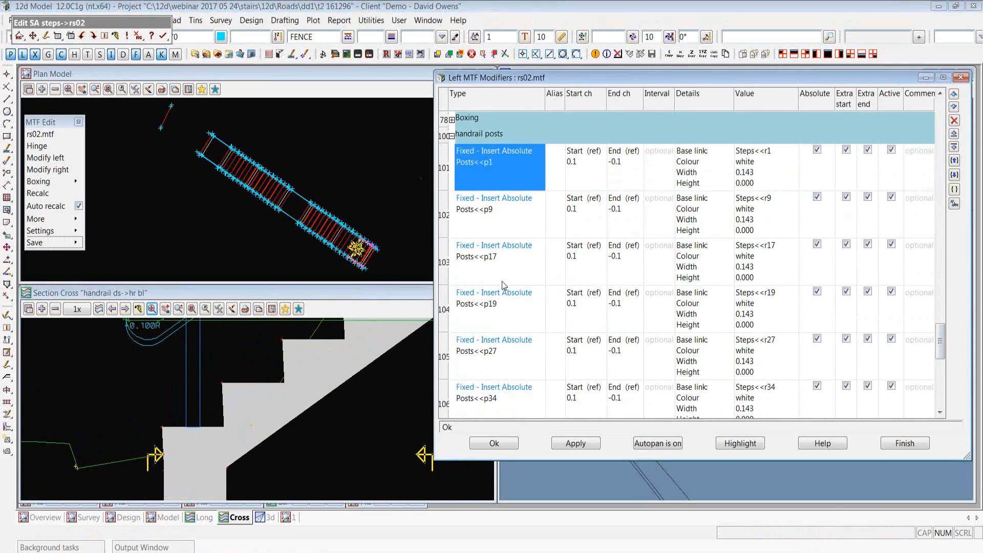
scroll(486, 285, down, 7)
scroll(487, 284, up, 2)
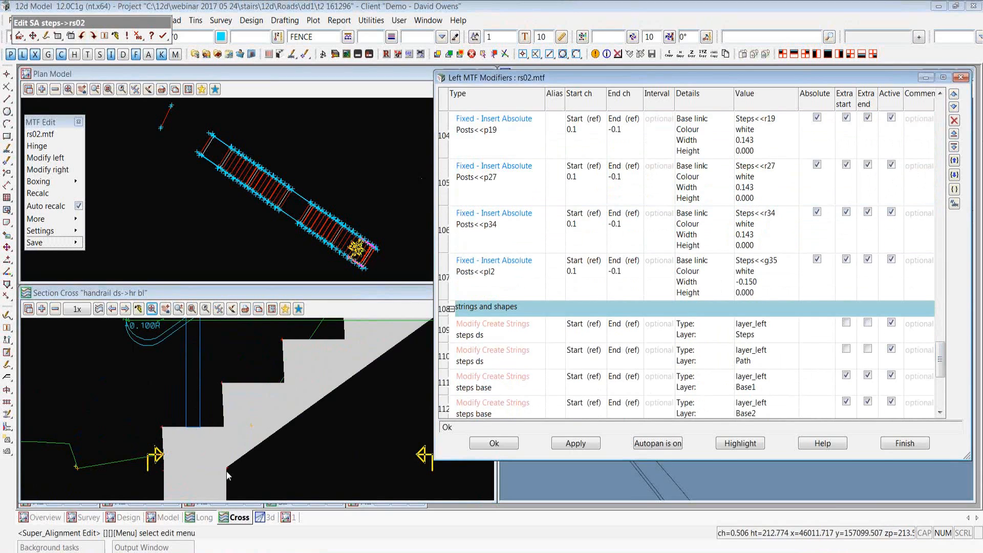
click(289, 408)
scroll(507, 278, up, 1)
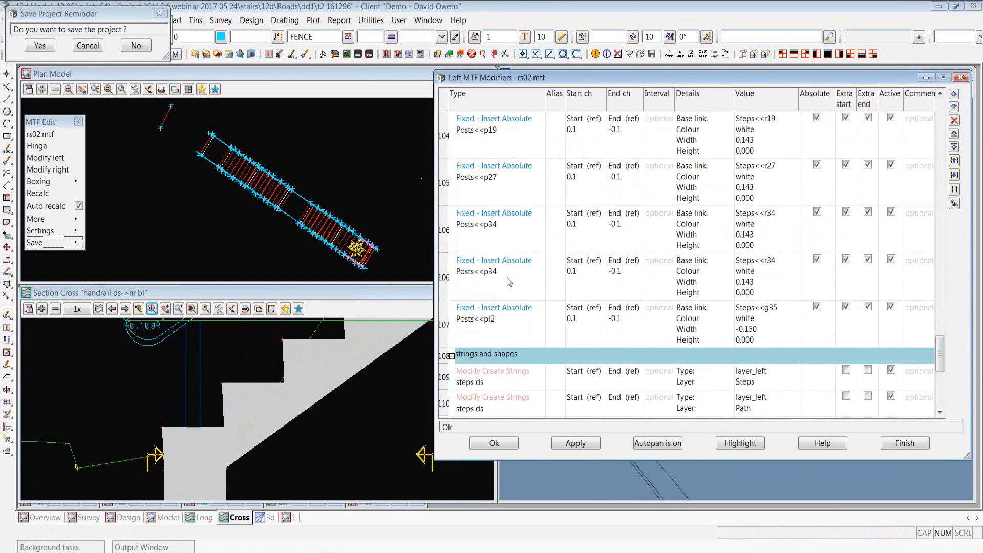
Collapse the handrail posts modifiers, expand the Boxing group, and examine the base of the stairs and the whole flight in the cross section.
scroll(502, 261, up, 3)
scroll(493, 241, up, 1)
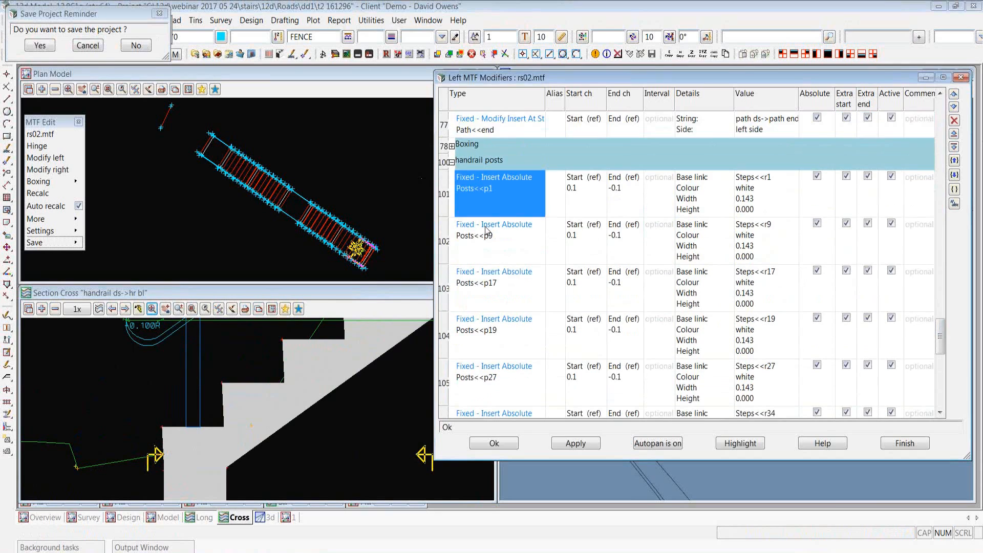
scroll(453, 204, up, 1)
click(452, 200)
click(452, 183)
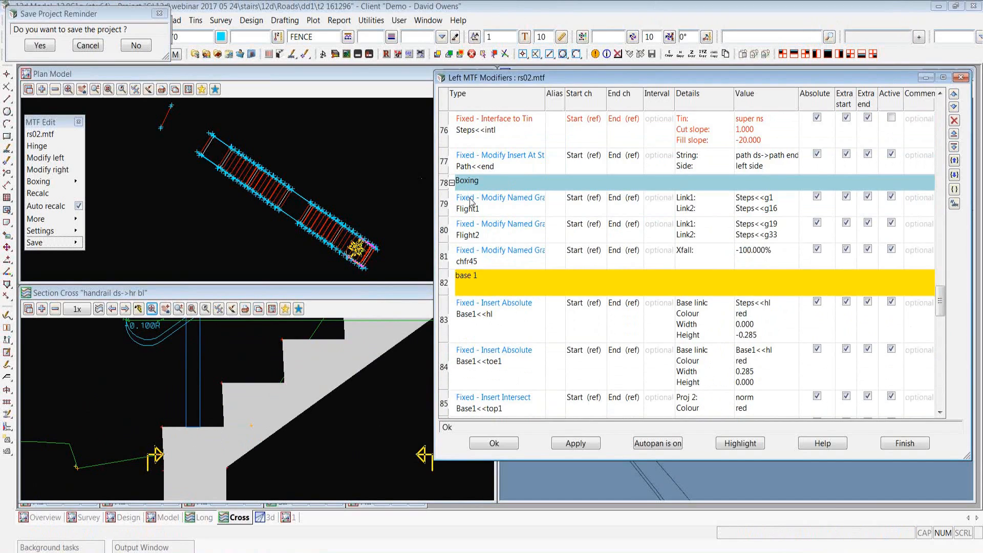
click(355, 306)
scroll(164, 448, down, 4)
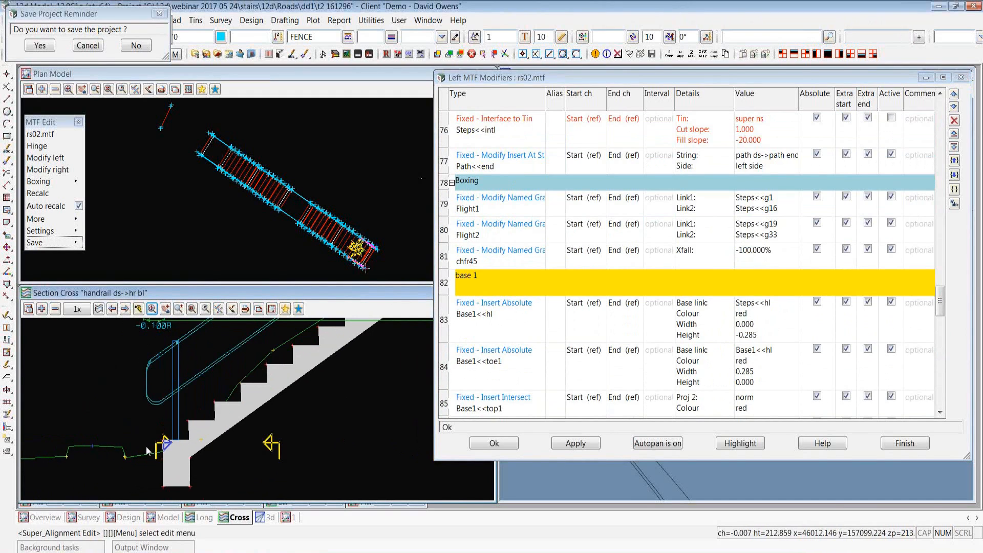
scroll(123, 465, down, 3)
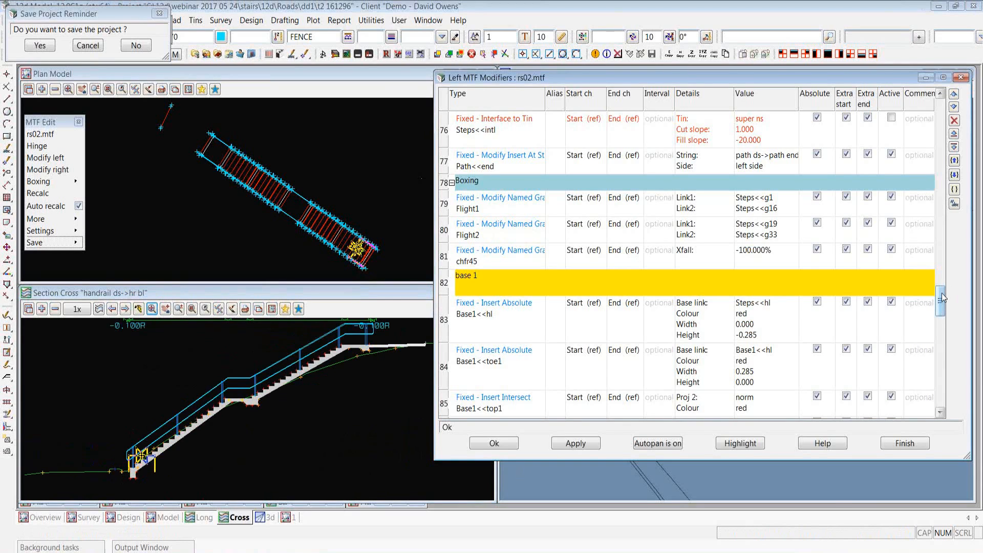
Review the modifiers that create strings, shapes and tins, then accept the left modifier list and save the project.
drag(942, 299, 947, 392)
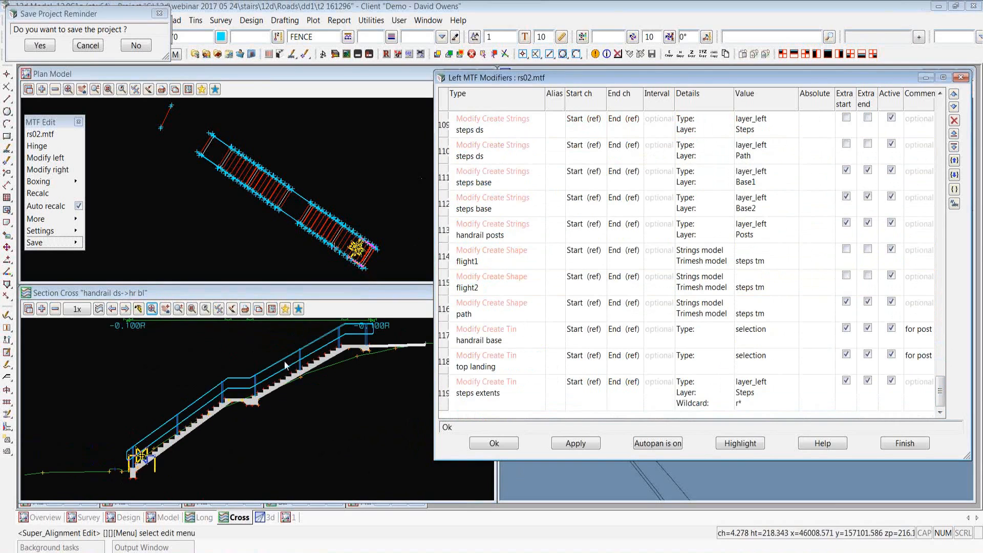
click(491, 444)
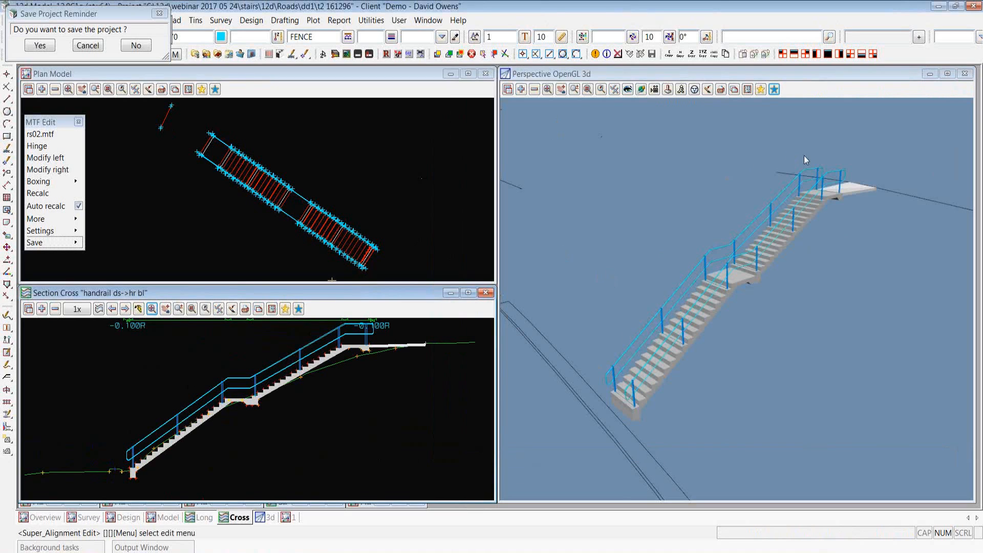
click(41, 46)
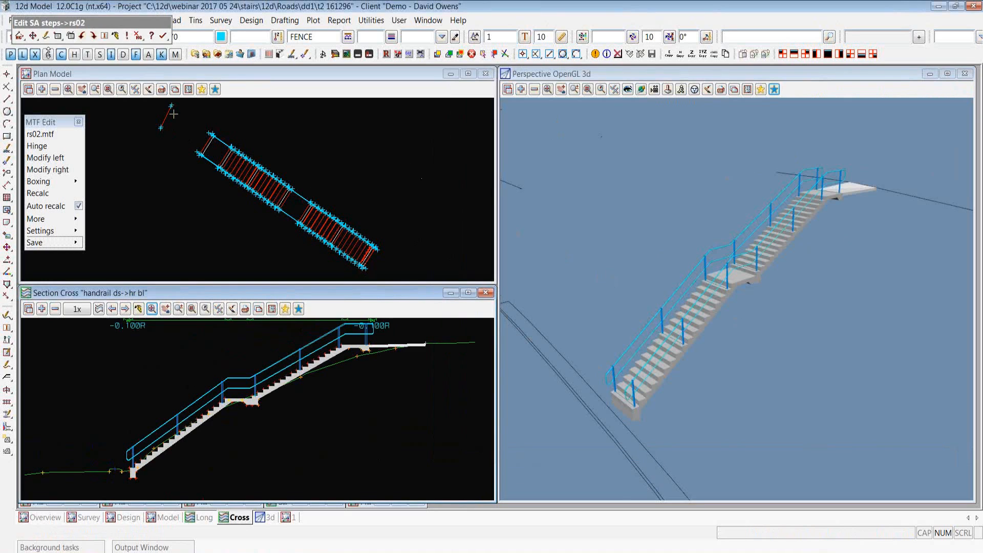
Start editing the bottom handrail super alignment hr bl from the cross section and open its parts editor.
click(8, 365)
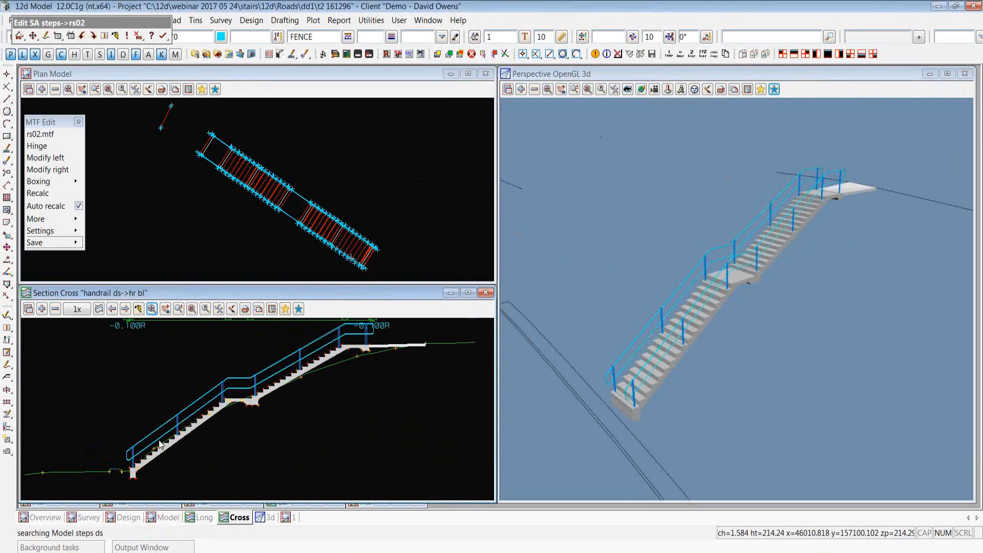
click(160, 444)
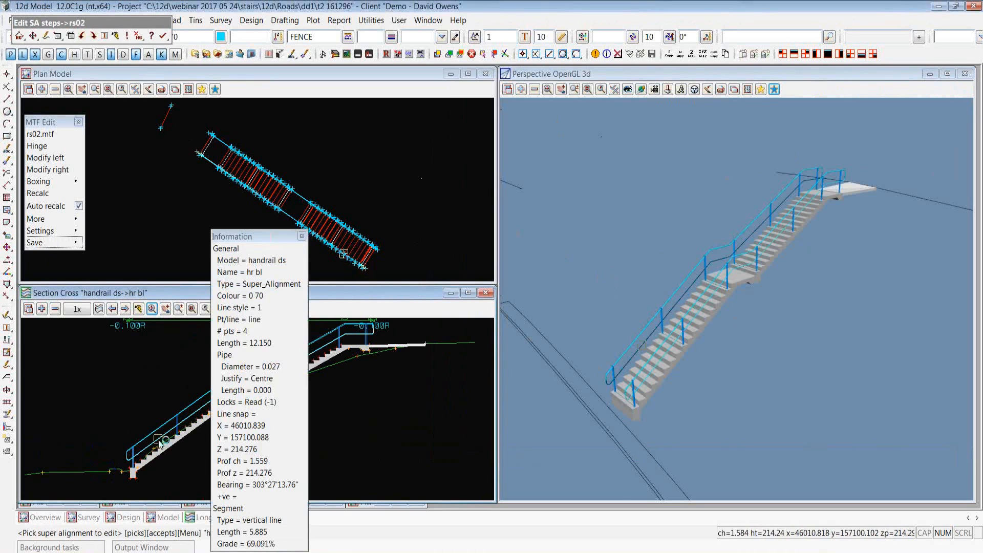
middle_click(160, 443)
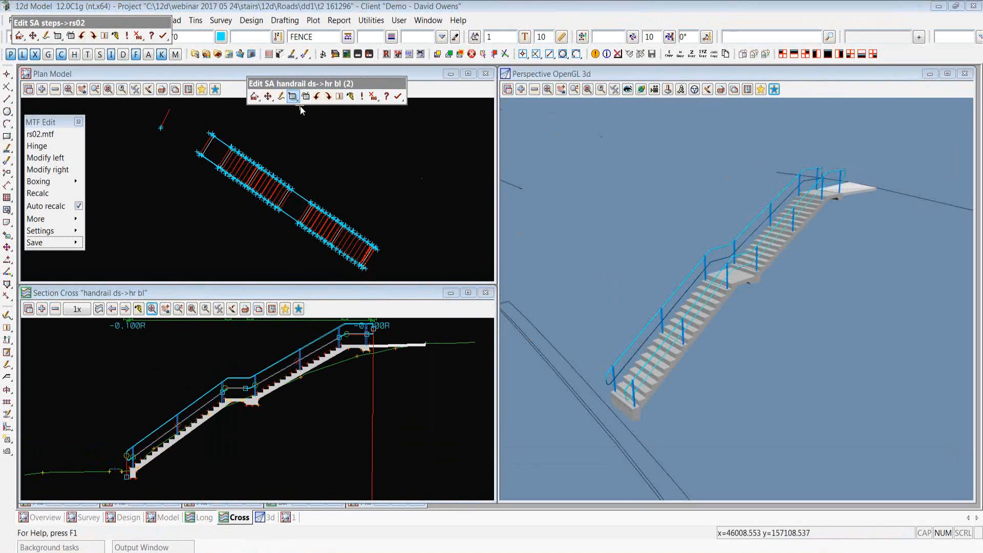
click(293, 96)
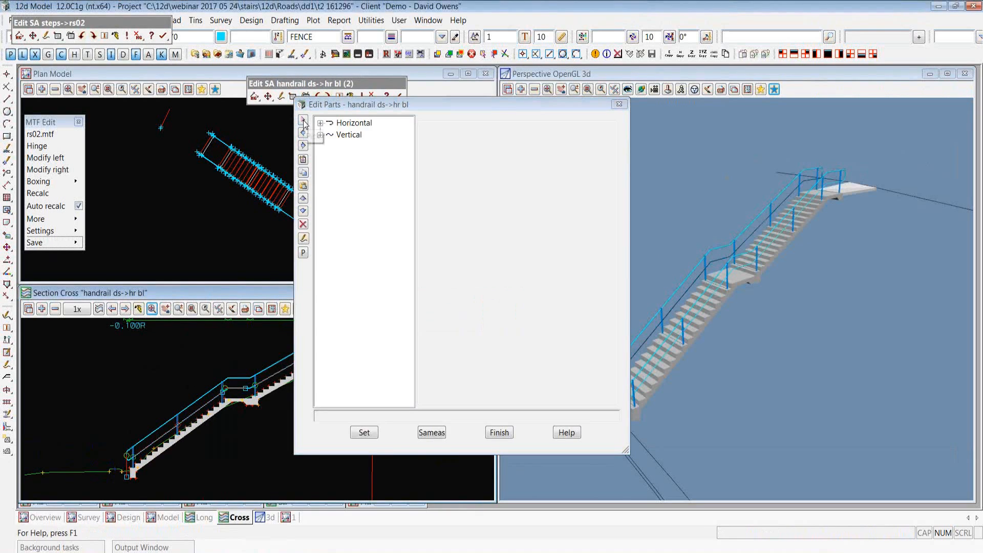
Review the horizontal parts of hr bl: the Fx line referenced to steps->rs02, and the start and end floating lines.
click(320, 123)
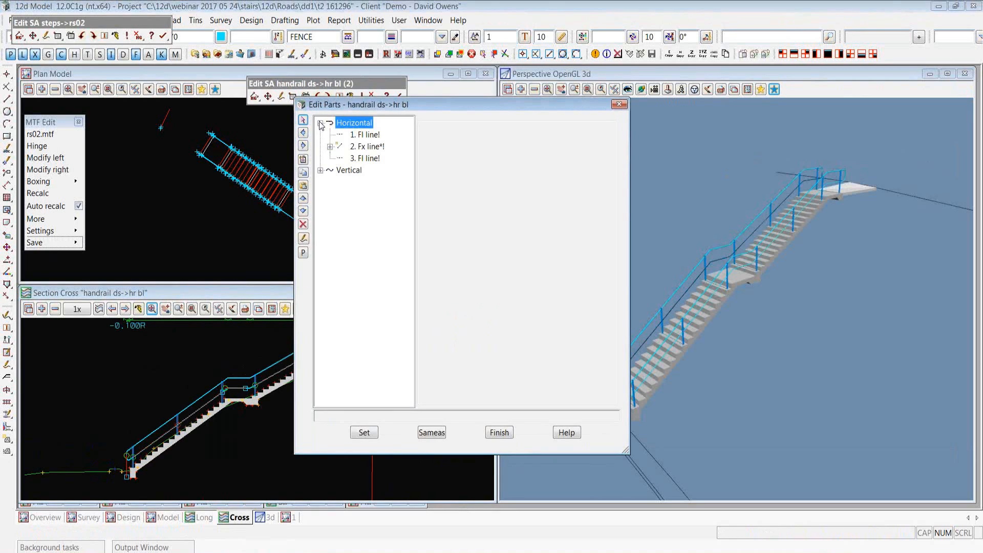
click(377, 147)
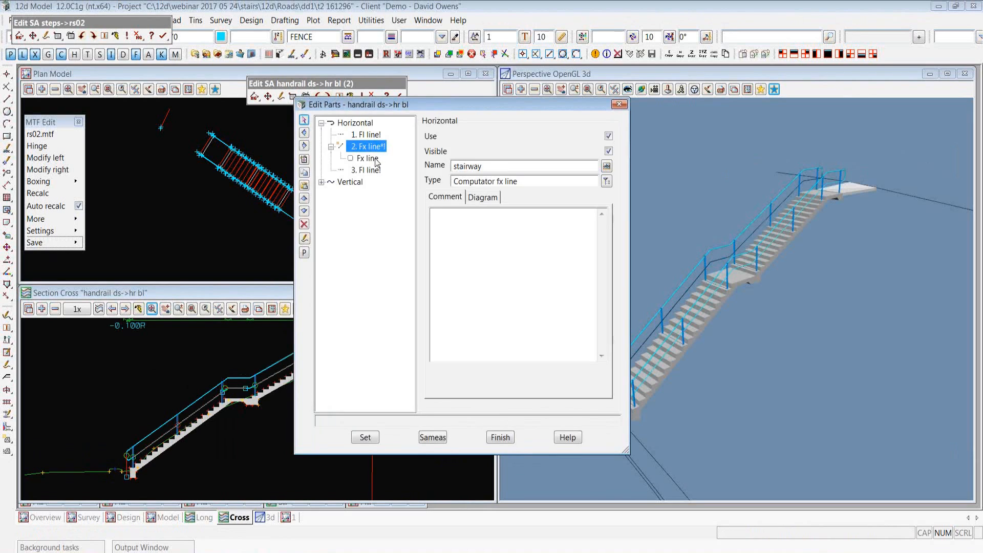
click(372, 158)
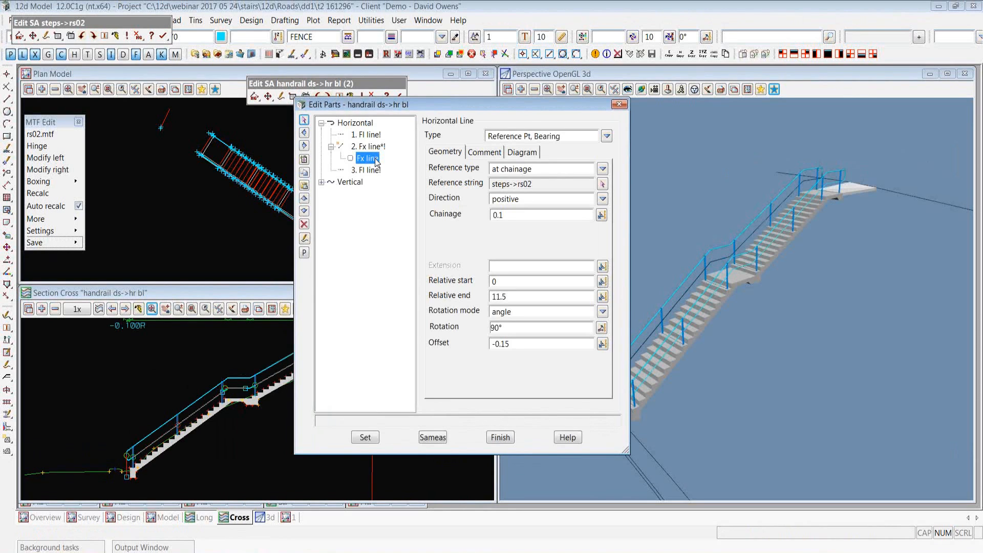
click(551, 186)
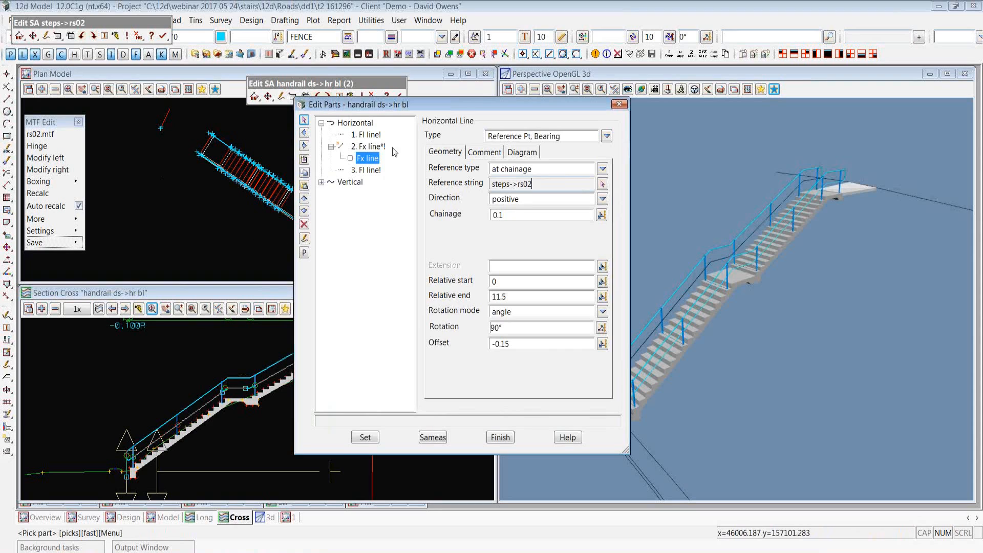
click(373, 135)
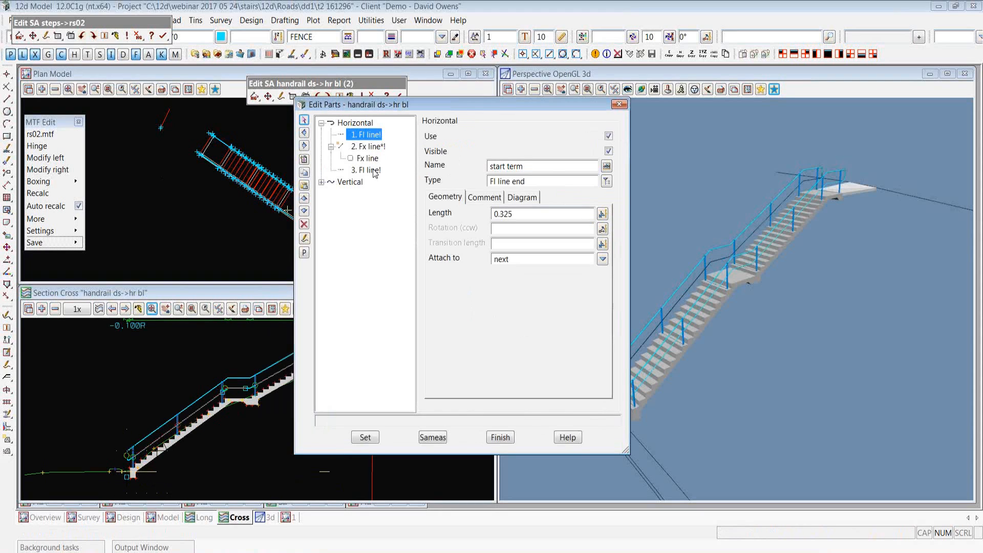
click(373, 171)
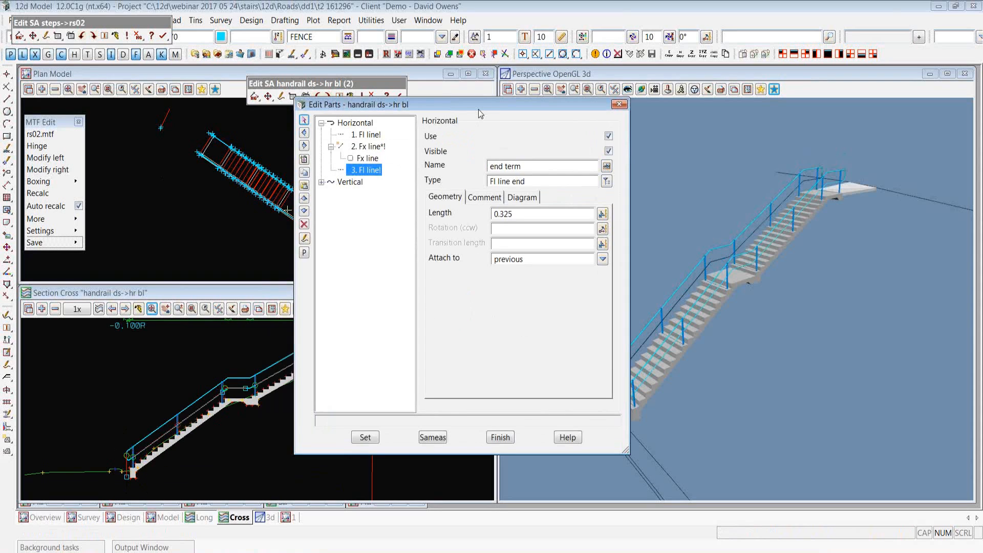
Examine the curved lower ends of the handrails up close in the 3D perspective and the cross section.
drag(479, 109, 346, 123)
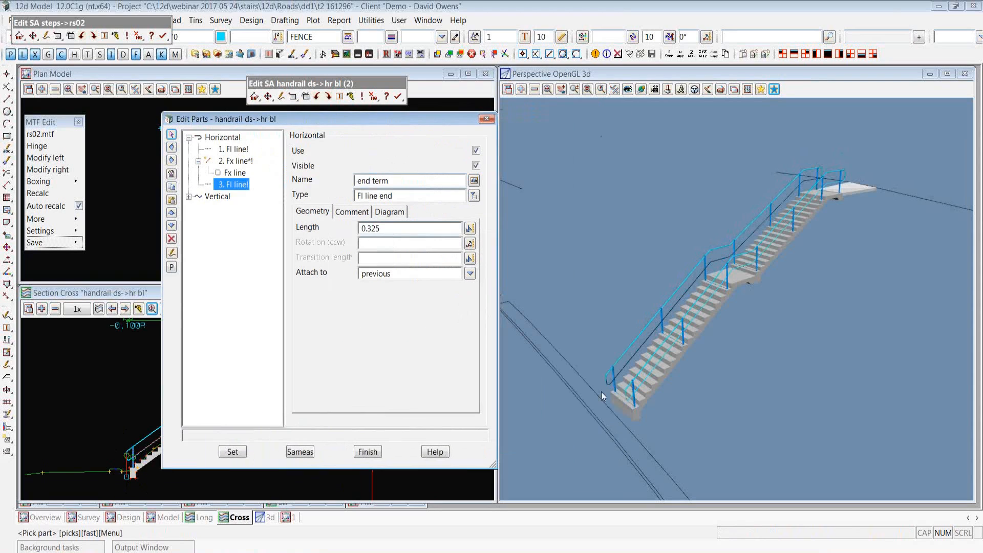
scroll(600, 392, up, 3)
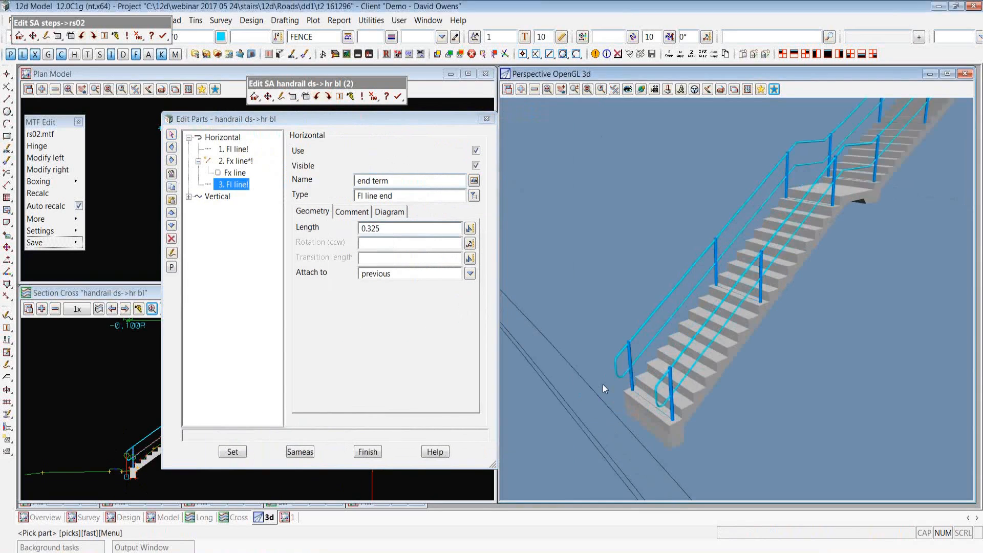
scroll(603, 384, up, 2)
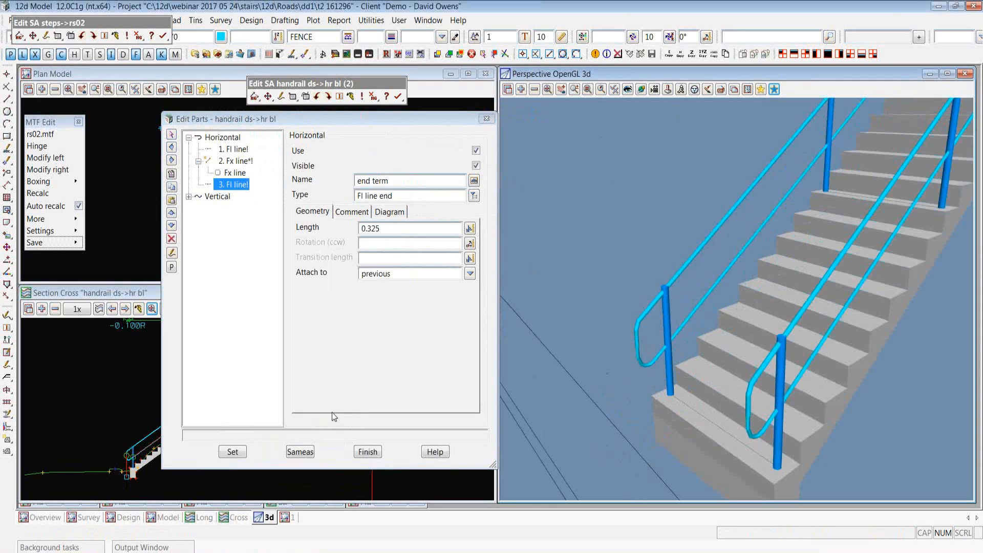
click(112, 294)
scroll(131, 460, up, 3)
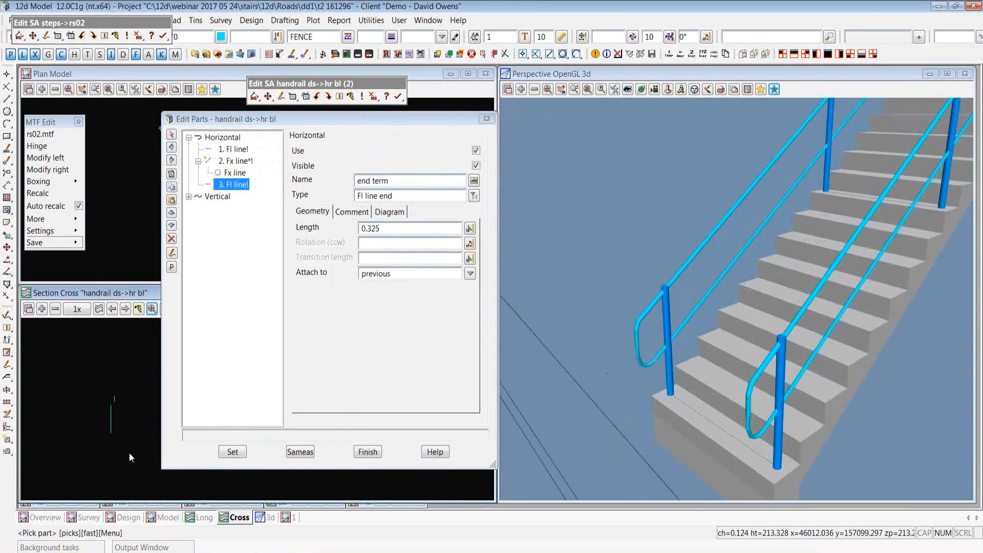
scroll(134, 426, up, 3)
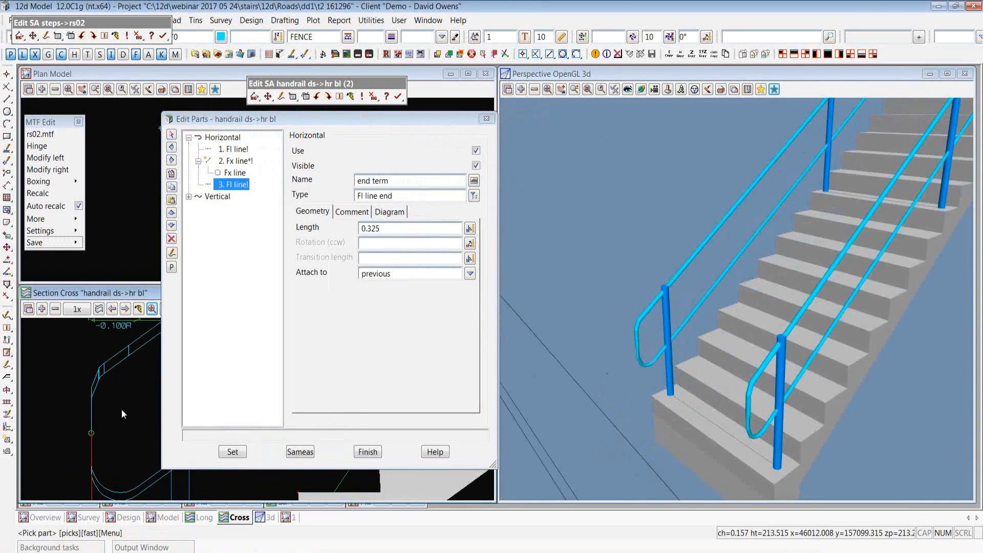
Review the first three vertical parts of hr bl: the point and grade line, the free arc and the two-point line.
click(324, 114)
drag(332, 121, 390, 125)
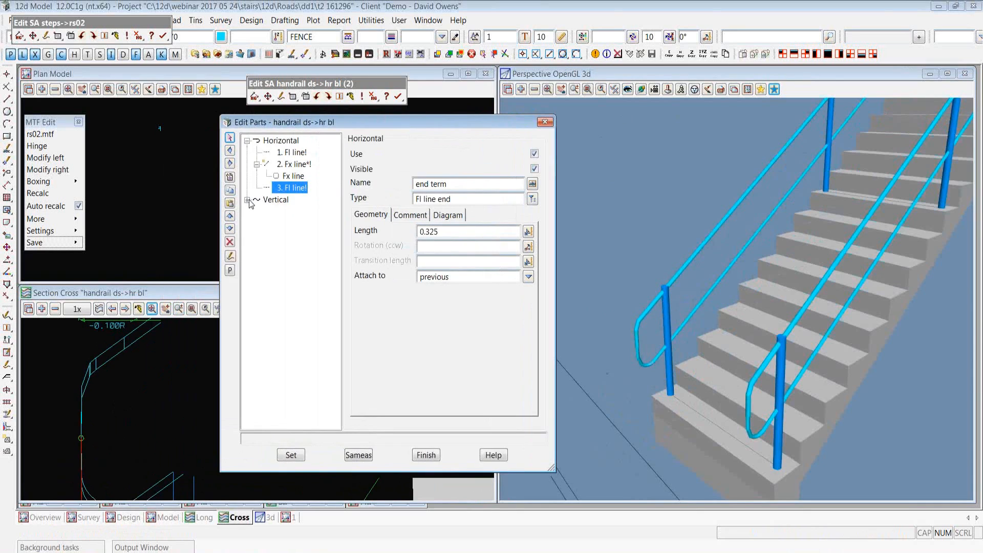
click(248, 199)
click(293, 211)
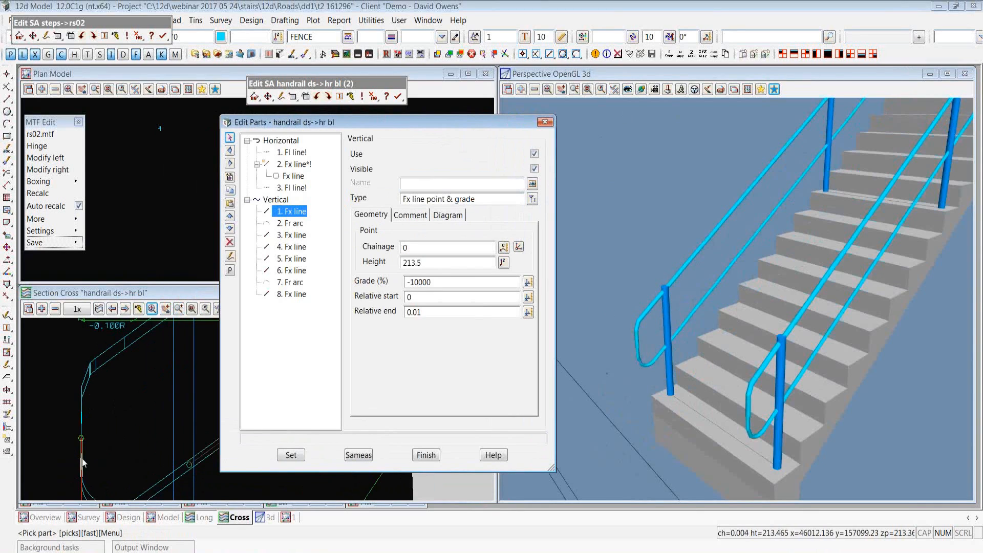
click(442, 281)
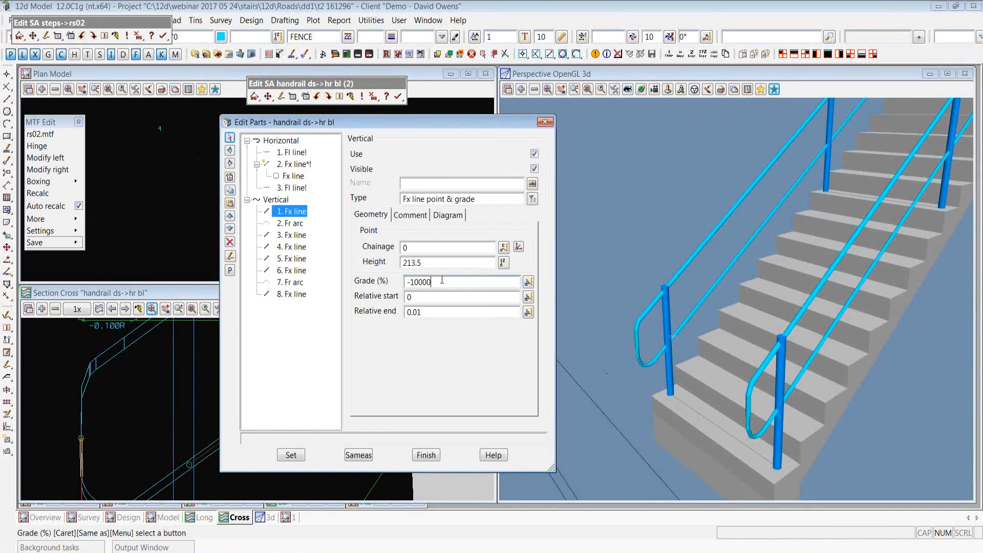
click(298, 225)
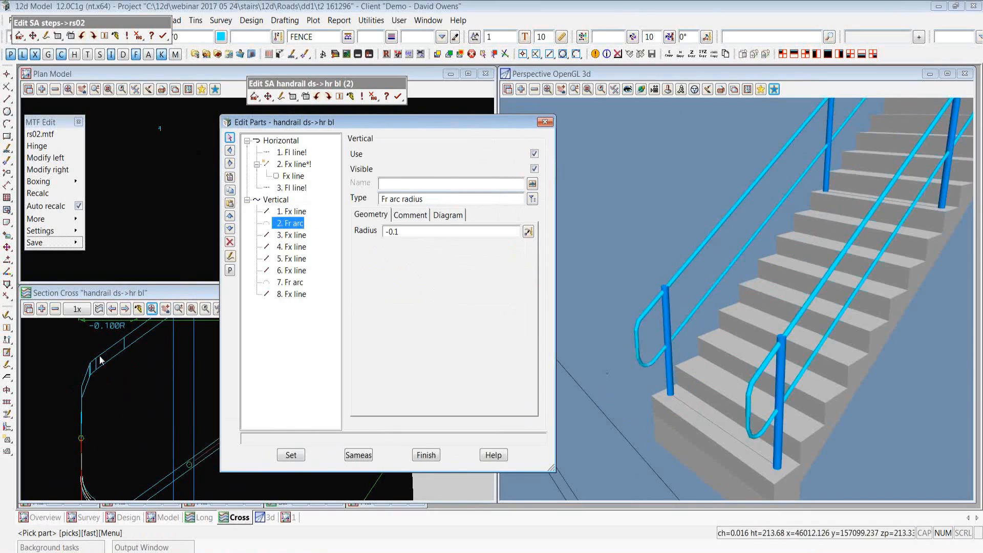
click(300, 237)
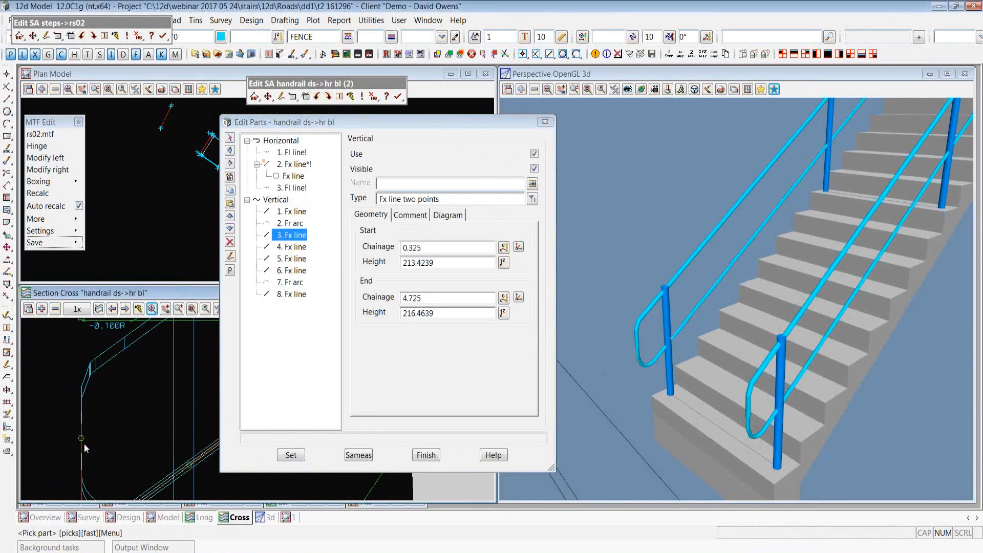
Examine the bottom rail along the lower flight in the cross section and finish the handrail parts editor.
scroll(84, 443, down, 5)
scroll(83, 450, up, 2)
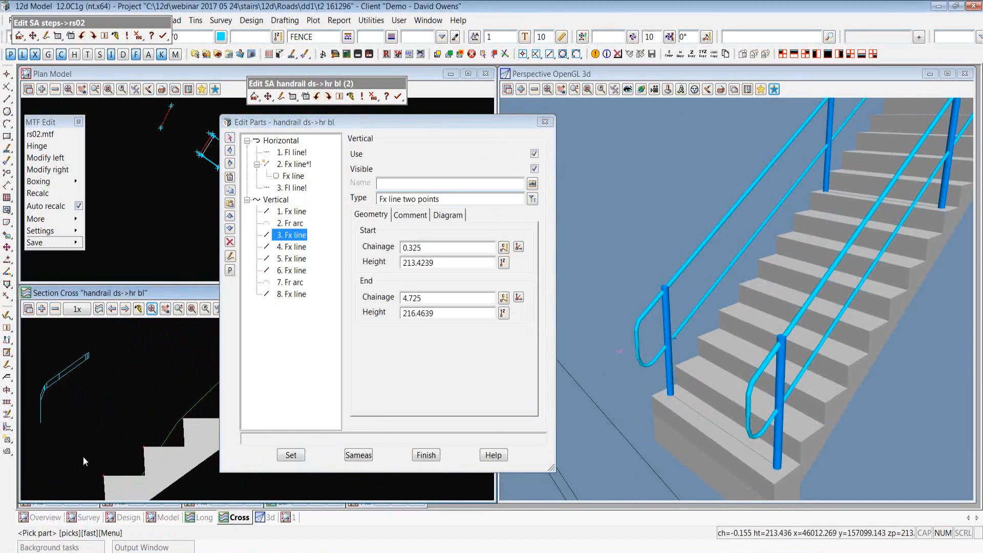
scroll(82, 451, up, 1)
scroll(48, 412, down, 3)
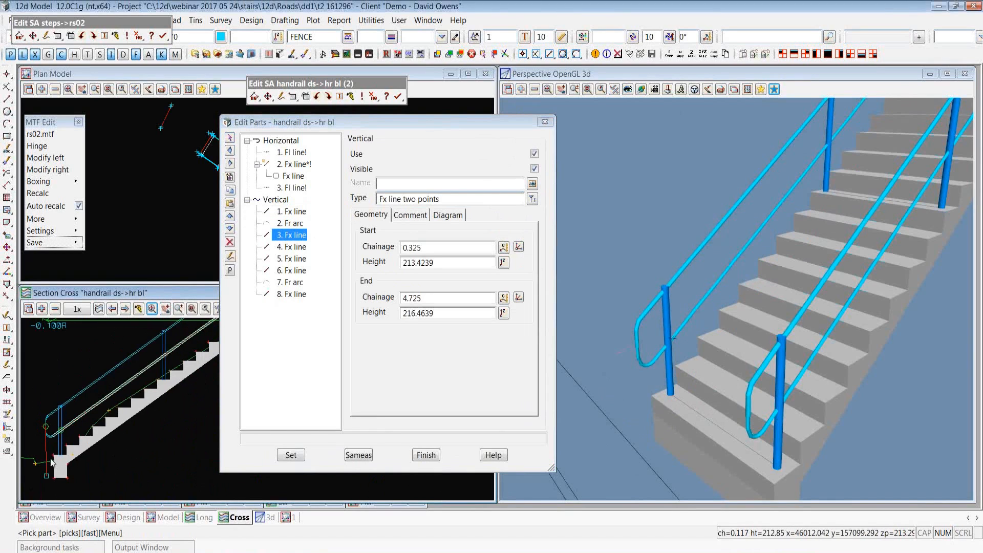
scroll(42, 454, down, 2)
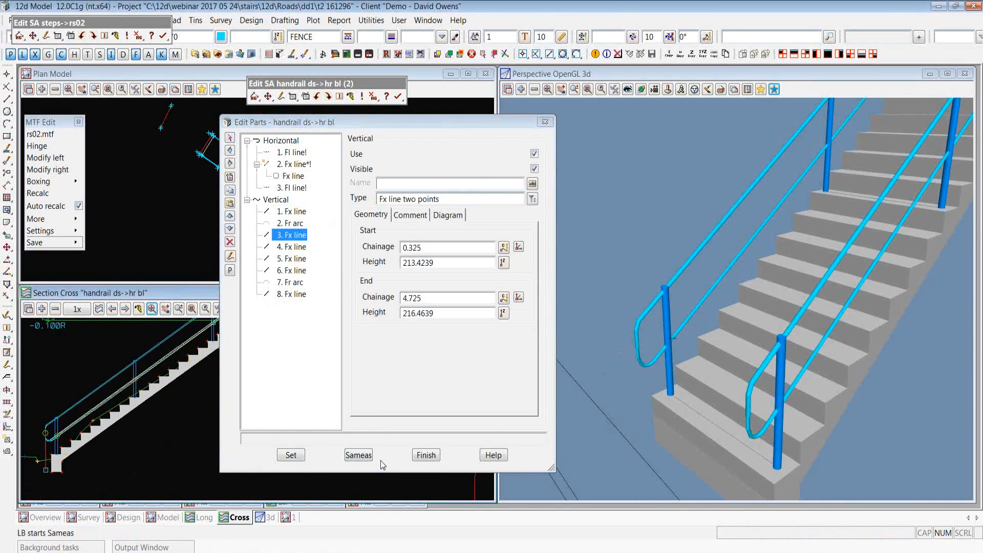
click(426, 455)
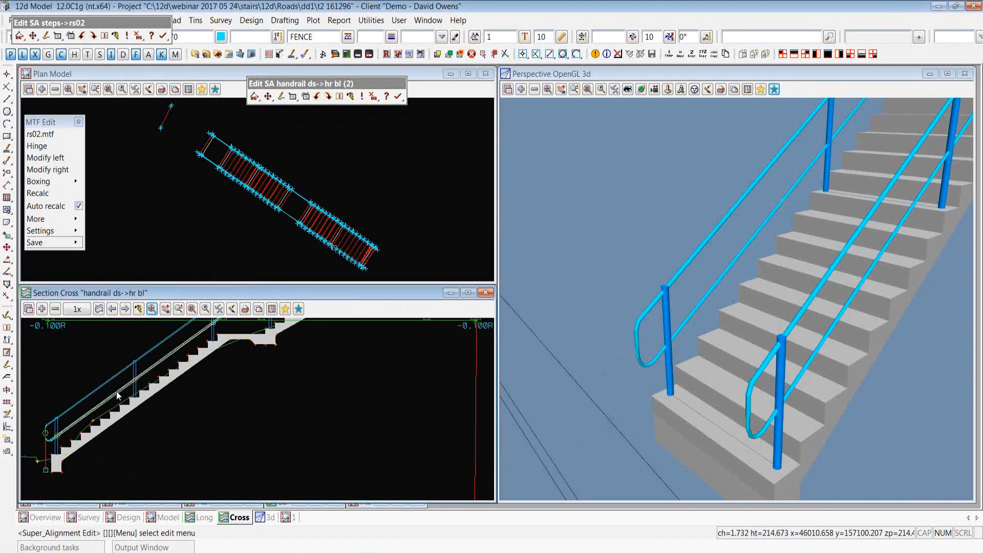
Select the top handrail alignment hr tl in the plan view for super alignment editing.
click(9, 367)
click(88, 391)
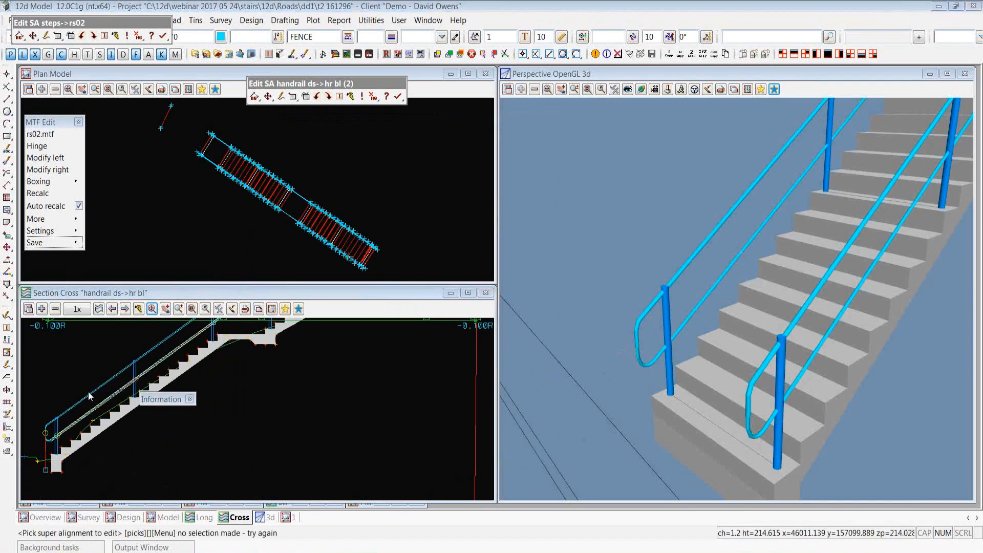
click(10, 366)
click(98, 391)
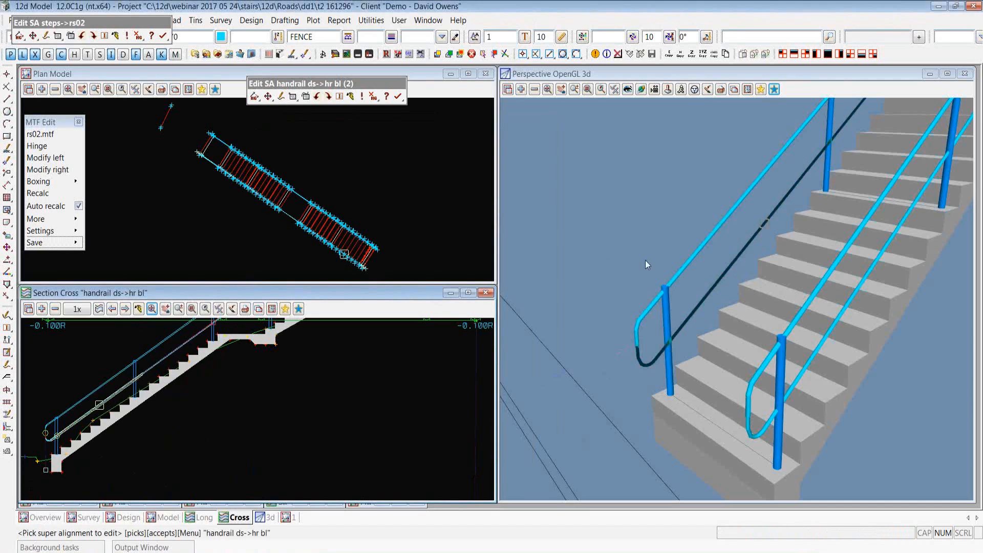
click(288, 217)
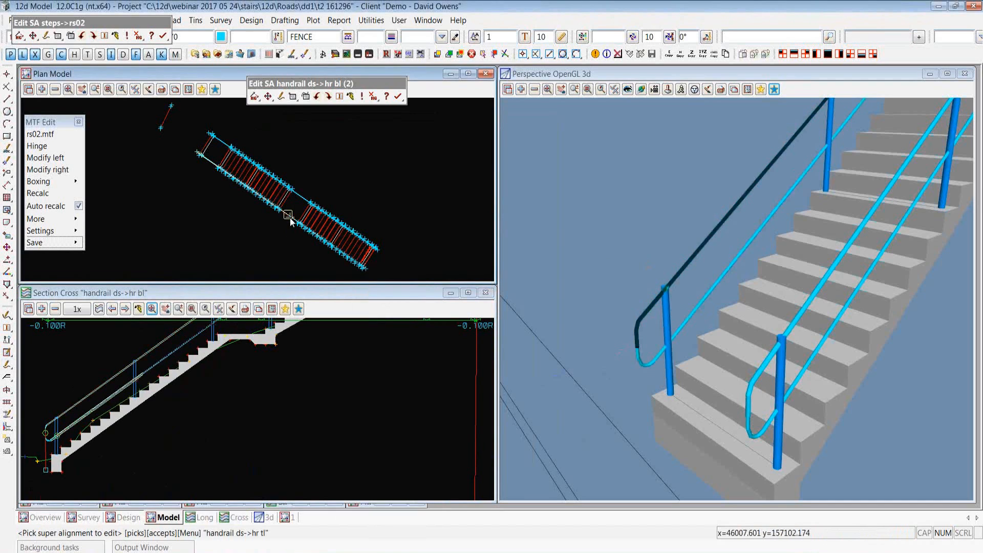
middle_click(291, 218)
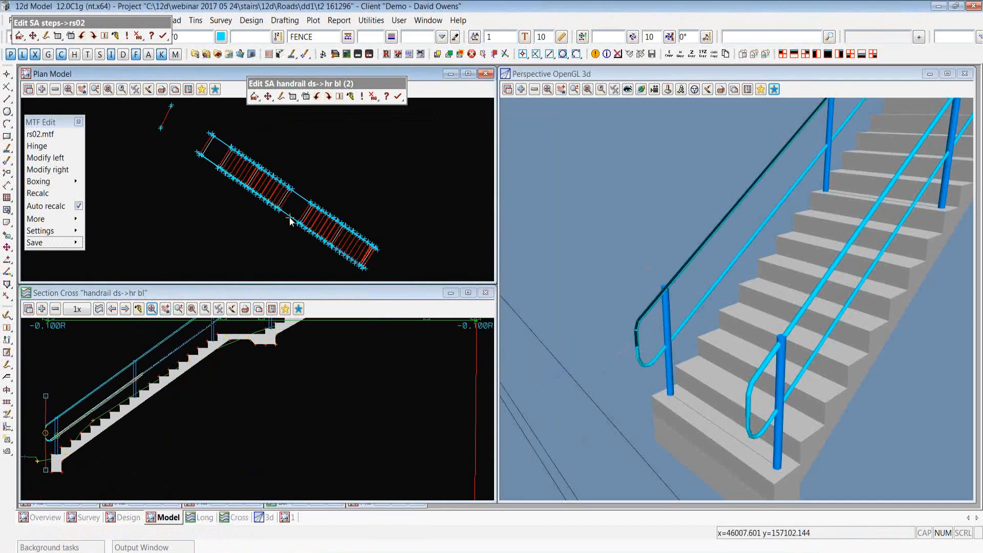
Review the horizontal and vertical parts of hr tl, including the Offset Grade settings of its third vertical part.
click(58, 37)
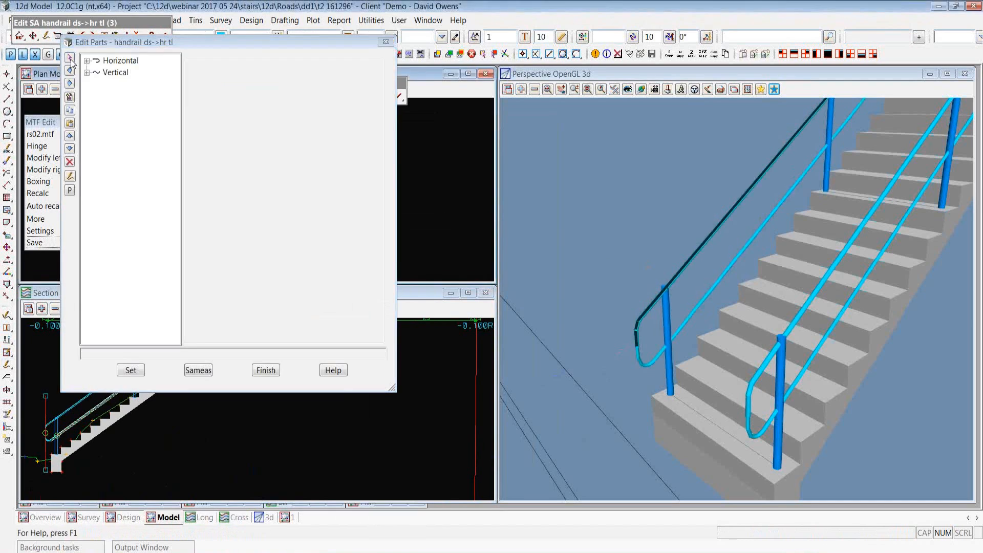
click(88, 62)
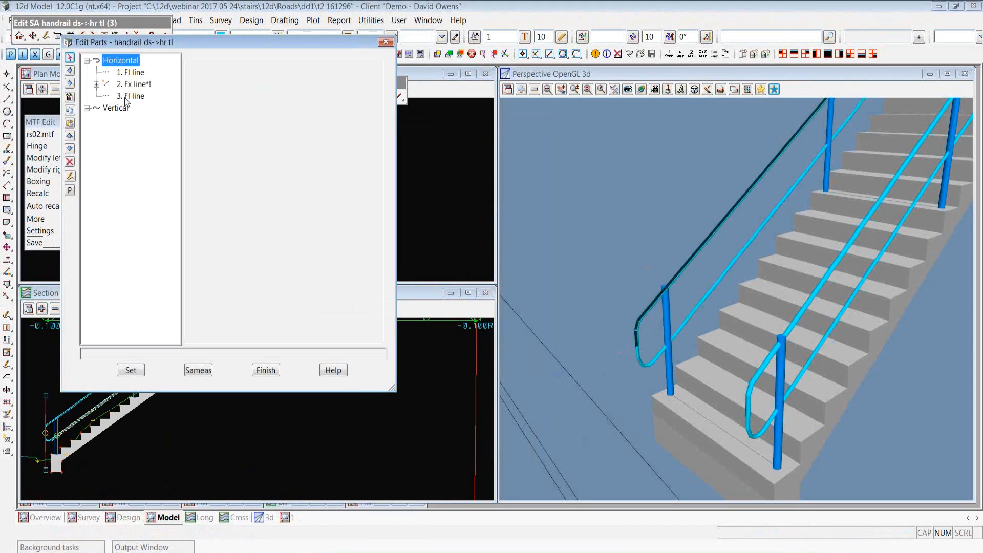
click(86, 108)
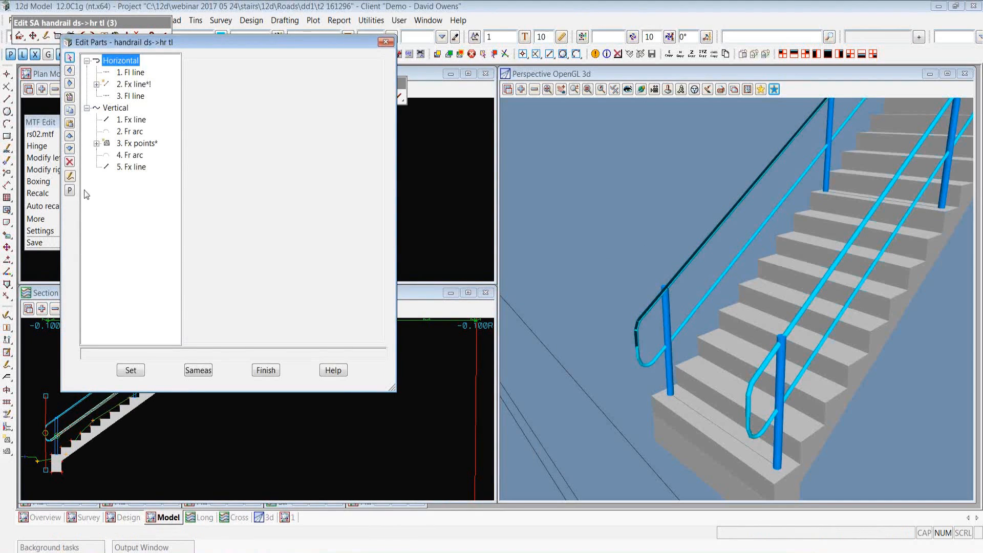
click(145, 148)
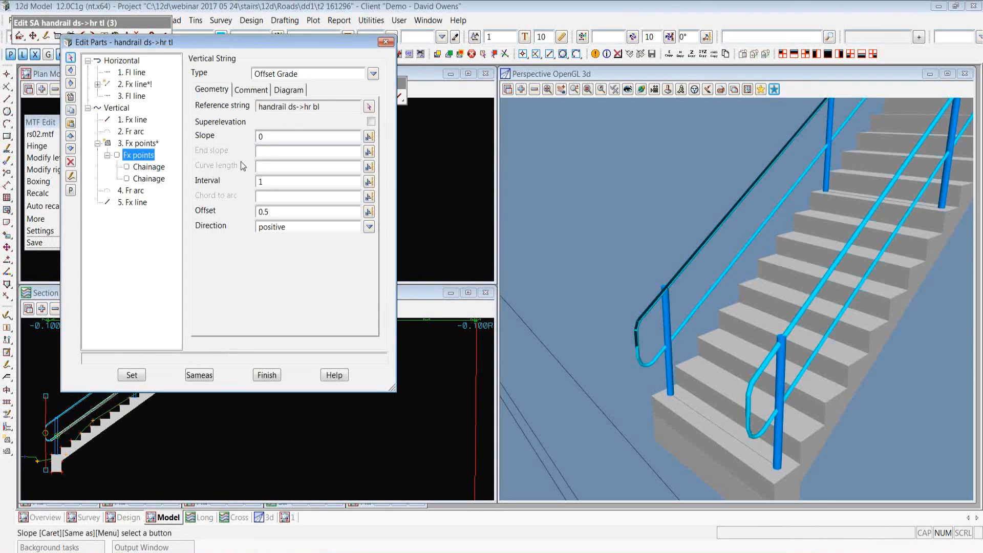
Examine the curved lower handrail ends and the whole staircase in the 3D perspective and finish the hr tl parts editor.
click(833, 89)
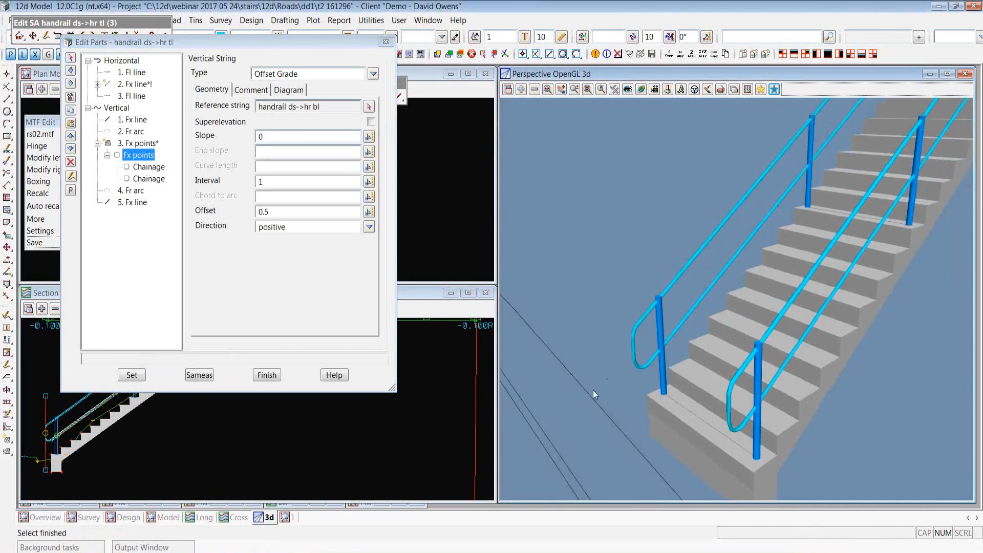
scroll(592, 391, down, 4)
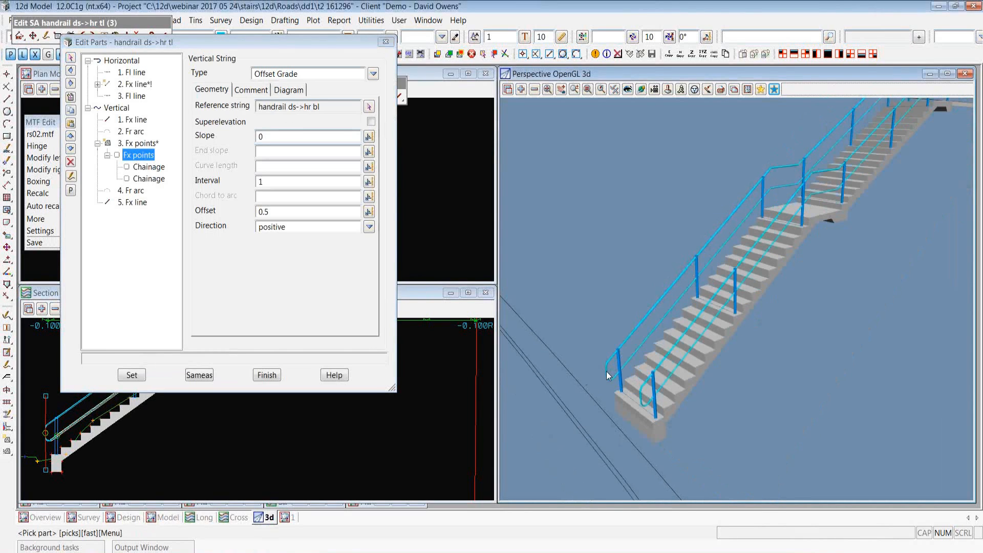
scroll(608, 375, up, 3)
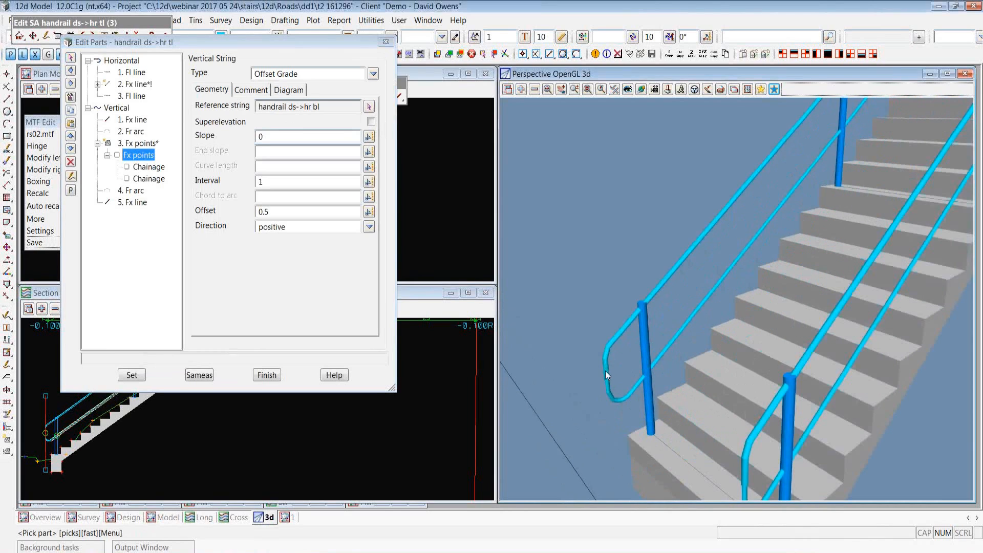
scroll(565, 416, down, 4)
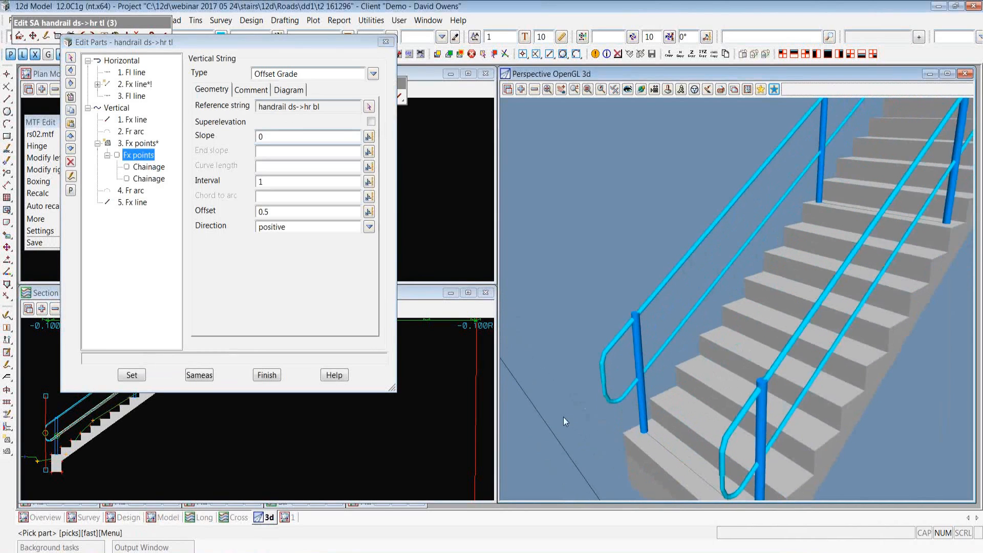
scroll(566, 441, down, 1)
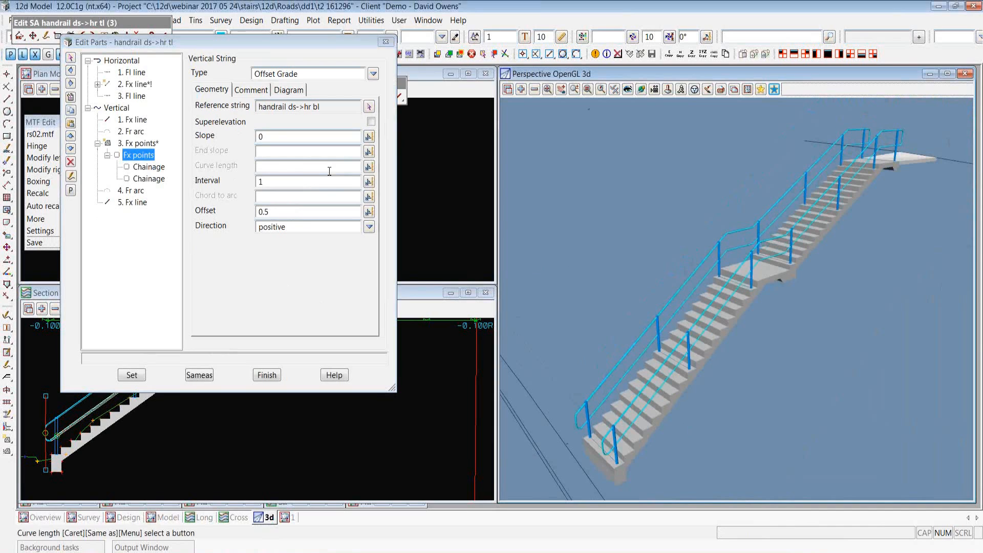
click(267, 375)
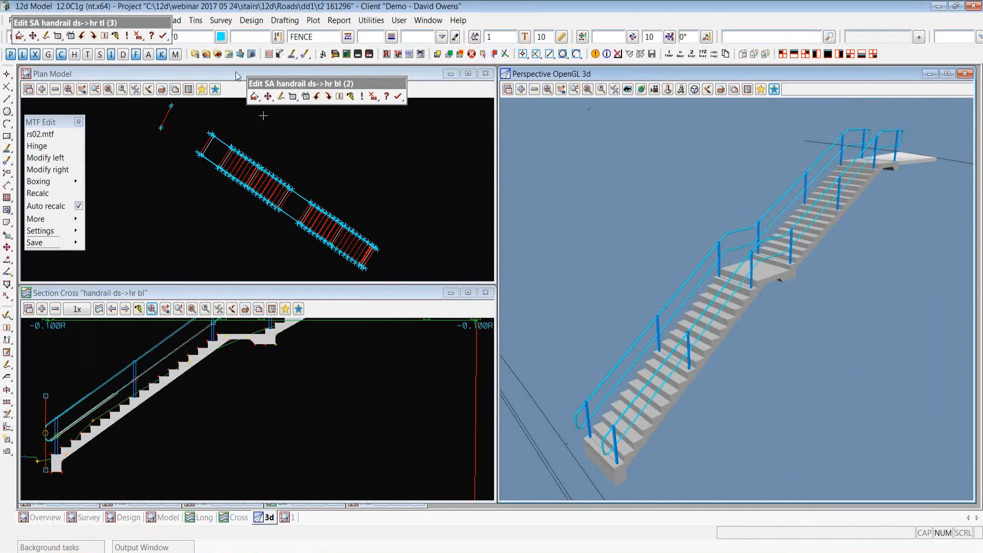
Finish editing the handrail super alignments hr bl and hr tl.
click(398, 97)
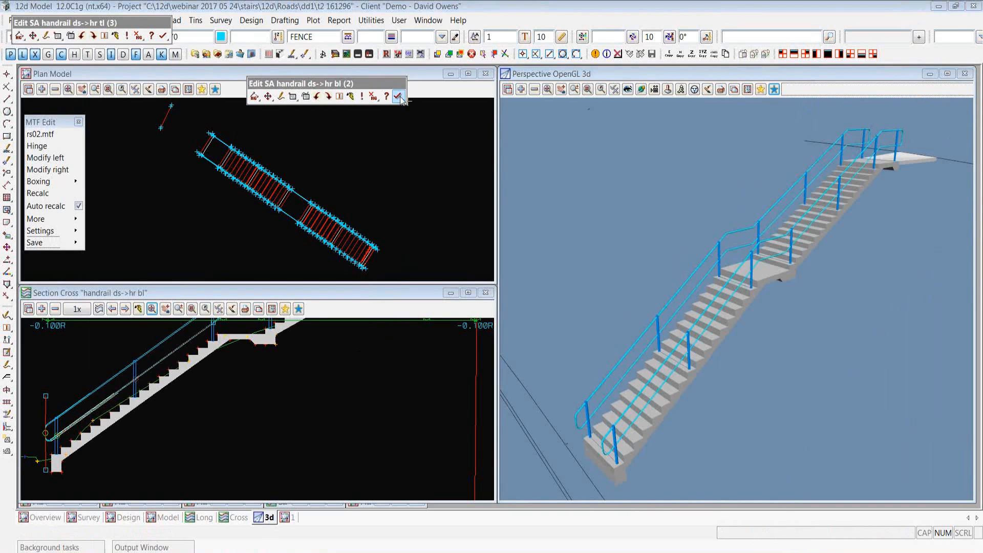
click(429, 135)
click(163, 35)
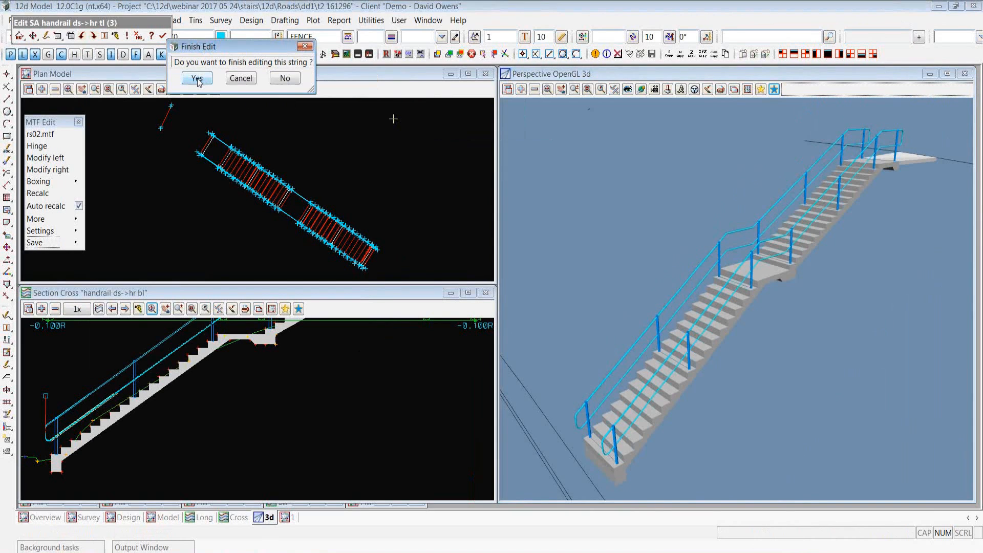
click(198, 78)
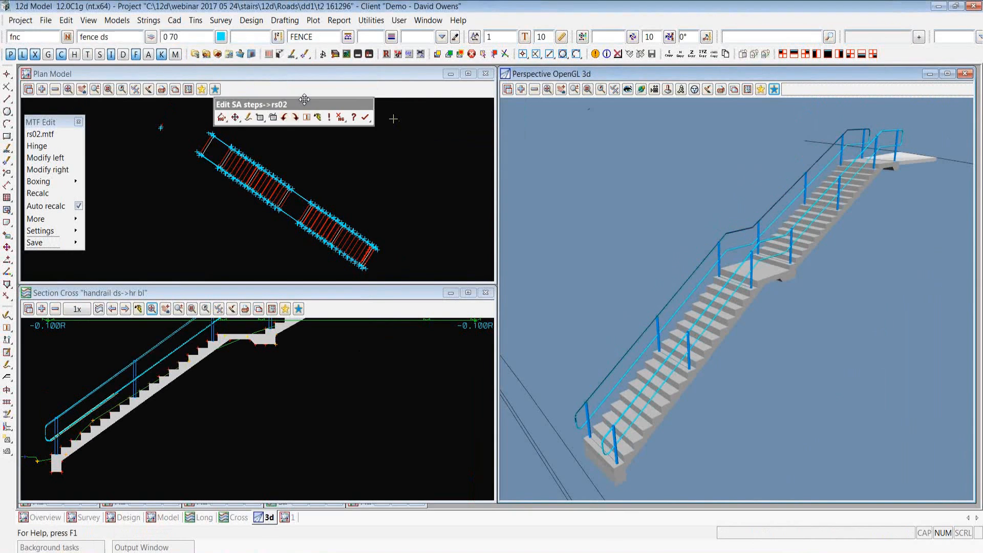
Set the relative end of the fixed horizontal line in super alignment rs02 to 3 and finish its parts editor.
click(261, 117)
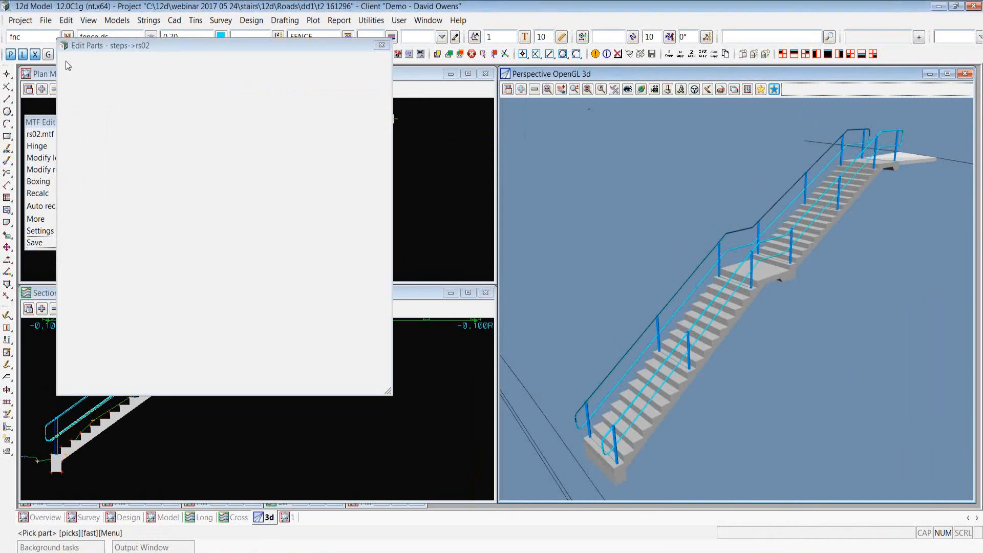
click(82, 65)
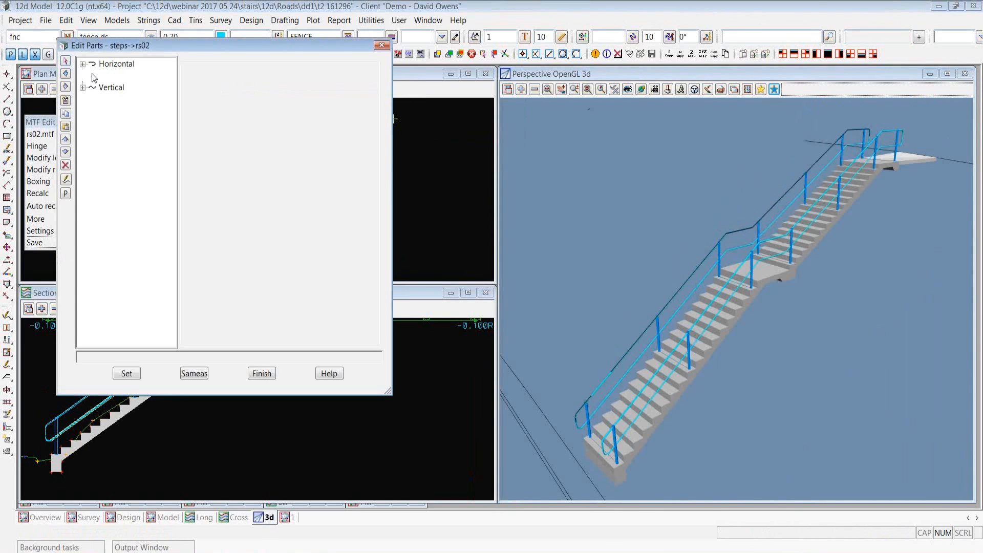
click(120, 77)
drag(257, 236, 220, 222)
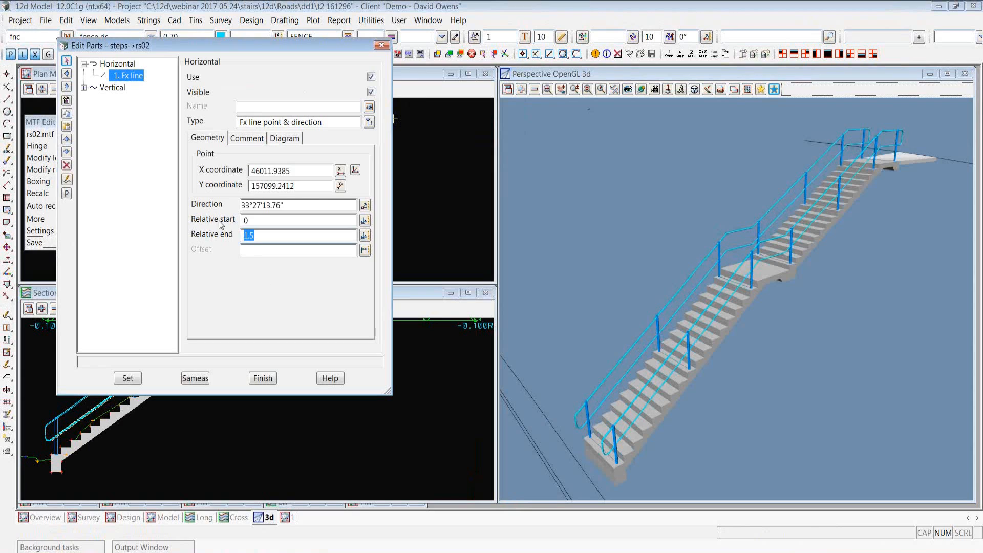
text(3)
click(128, 379)
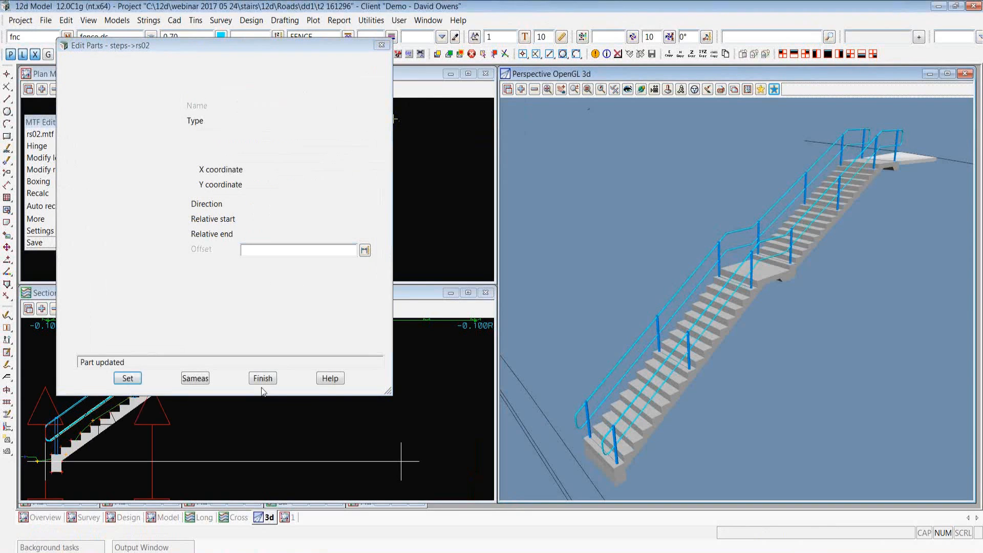
click(263, 378)
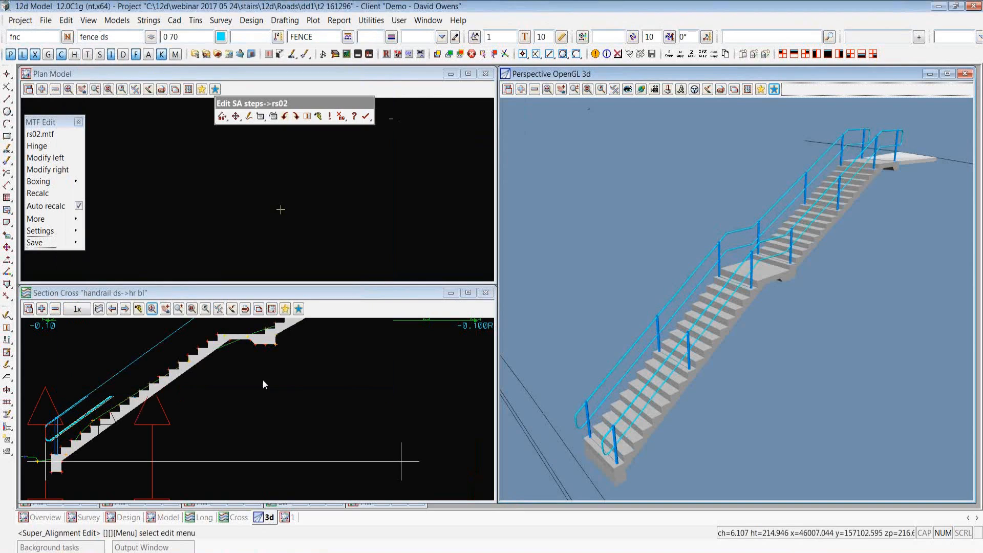
click(431, 88)
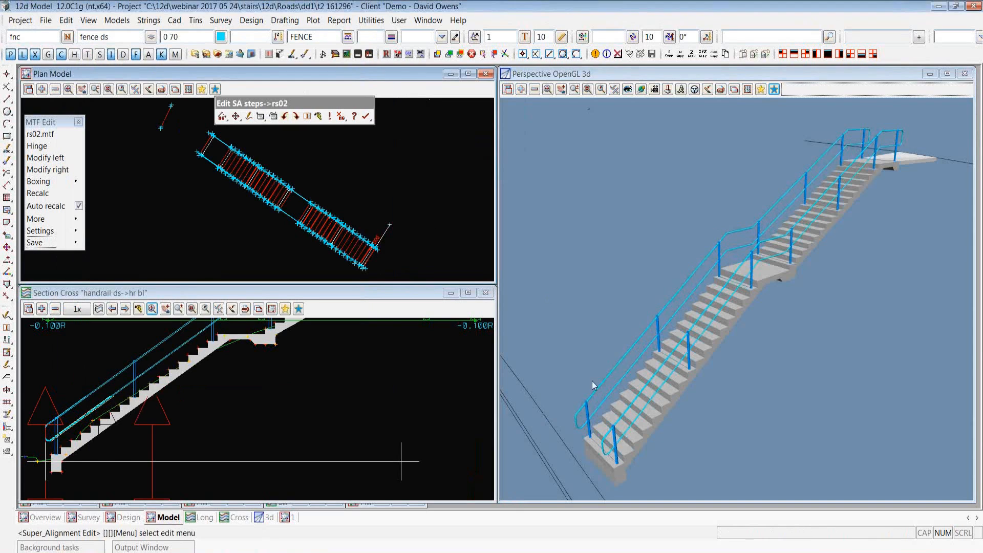
Load stair handrails.chain as the chain file for recalculation and open its commands for editing.
click(420, 54)
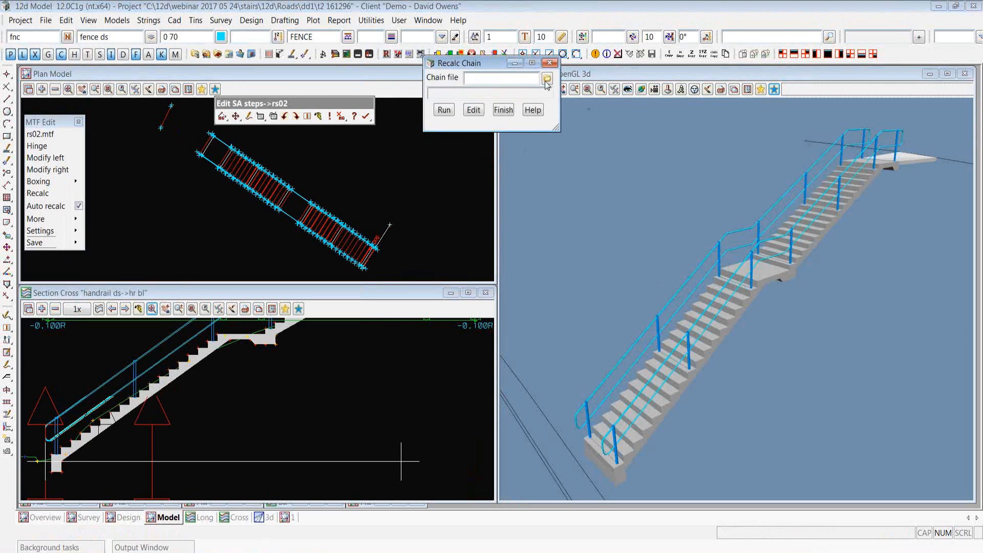
click(547, 79)
click(604, 67)
click(473, 110)
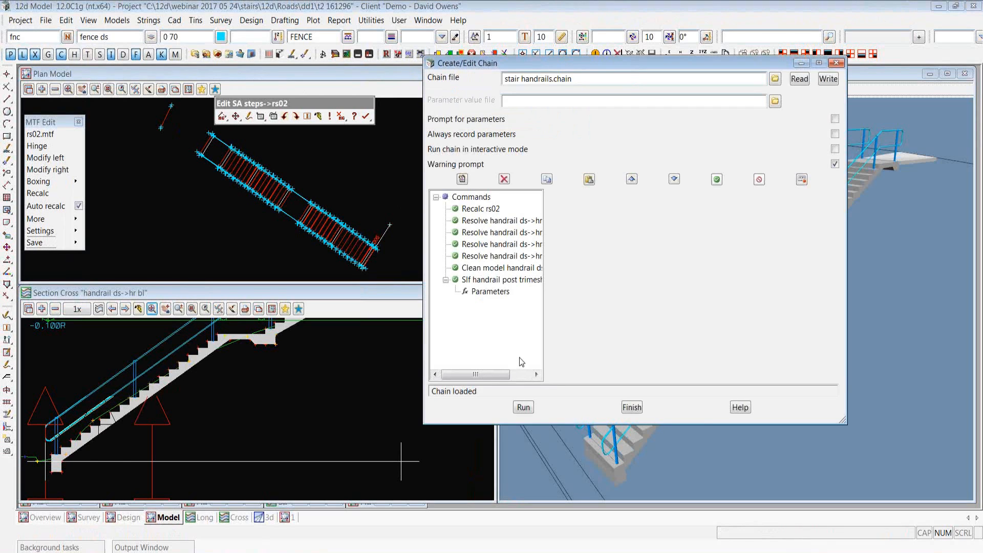
Run the stair handrails chain, process the trimesh footings for the handrail posts model, and close the chain editor.
click(527, 408)
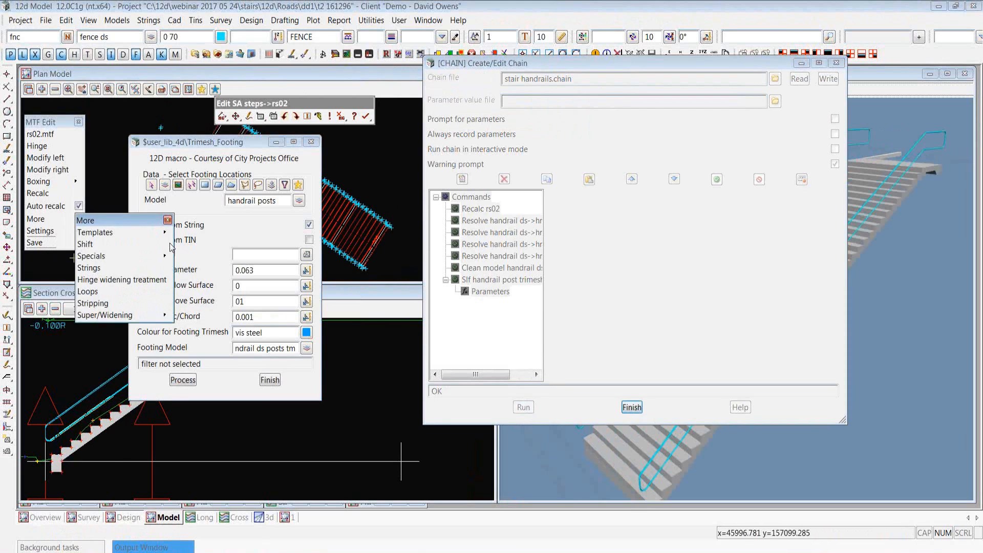
click(183, 380)
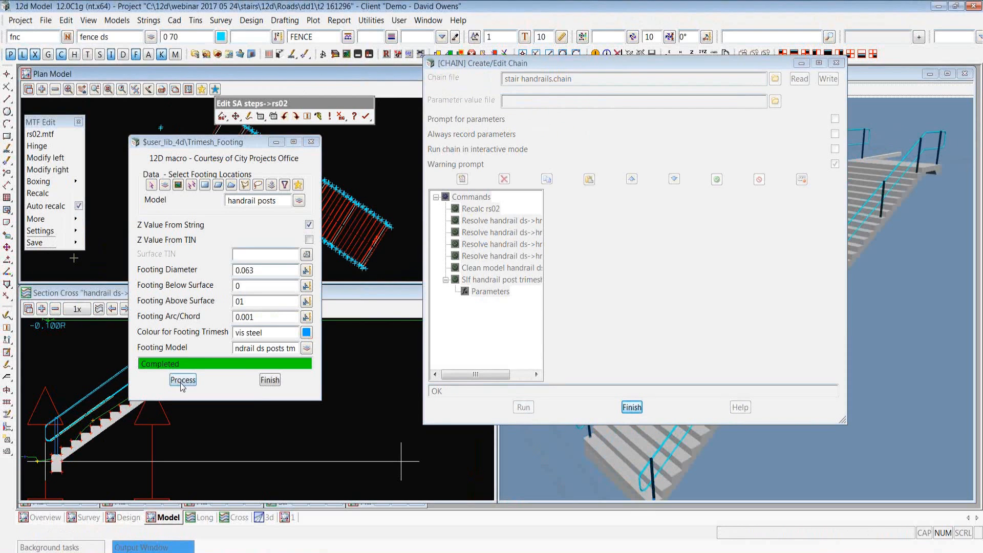
click(270, 380)
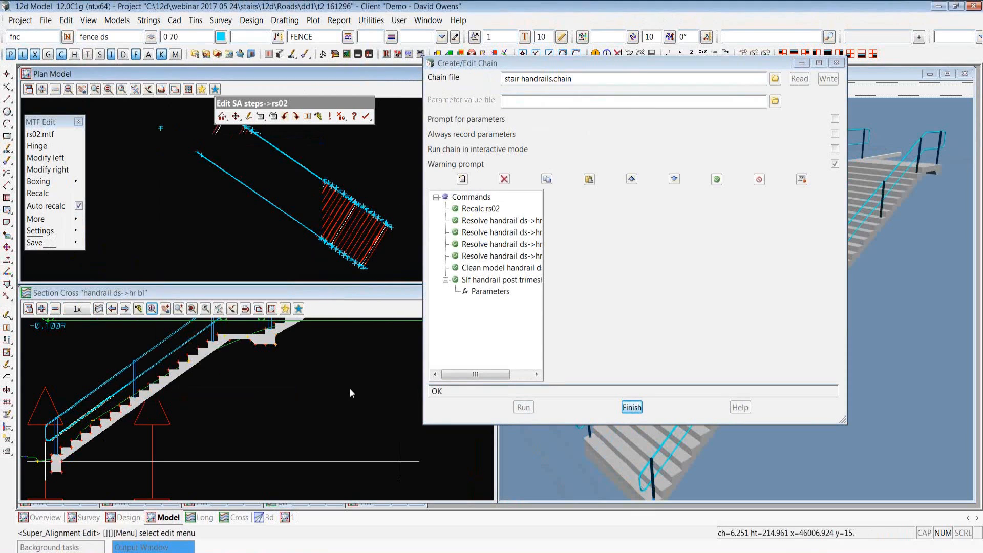
click(632, 408)
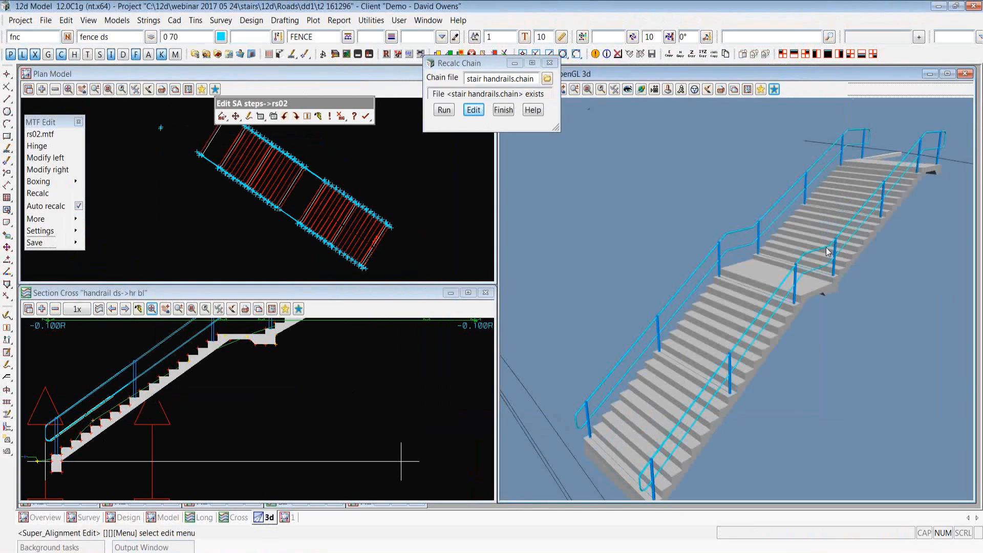
Inspect the recalculated stairs, landing and handrails in the 3D perspective.
scroll(798, 275, up, 2)
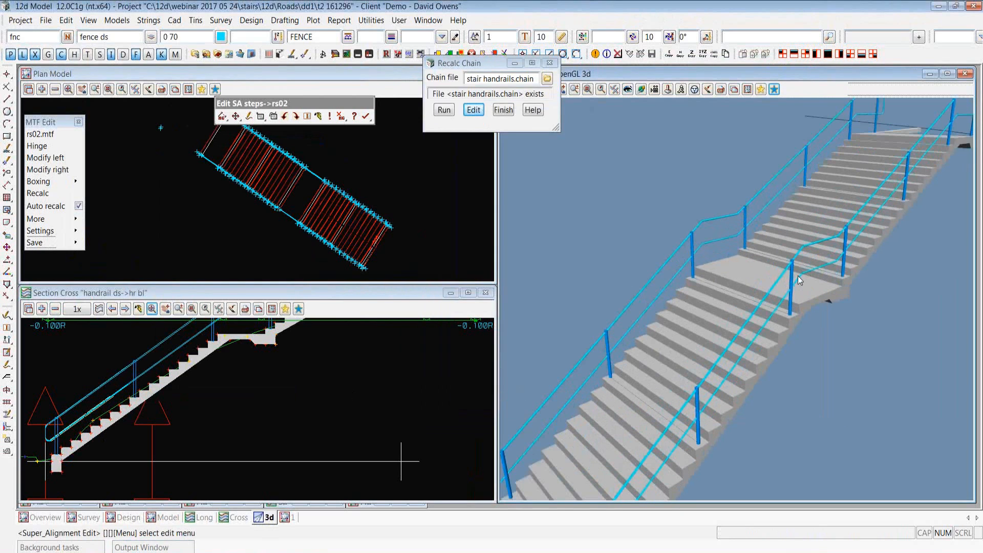
scroll(798, 276, up, 2)
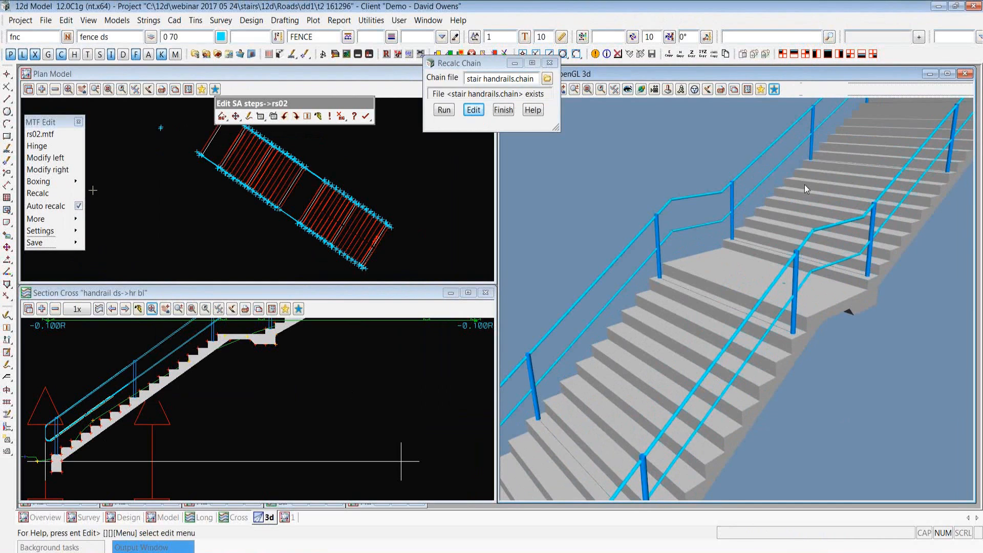
scroll(804, 190, down, 4)
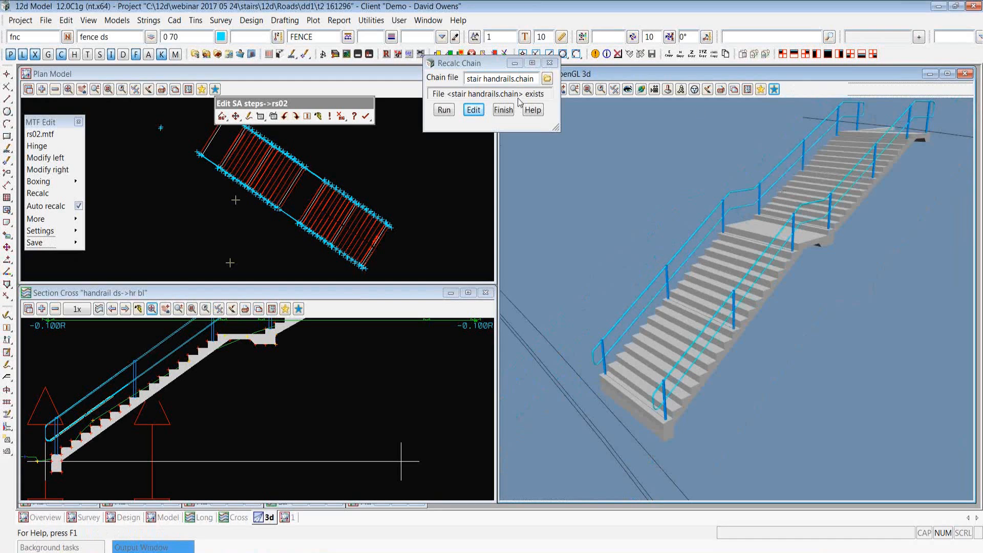
Close the chain recalculation and finish editing super alignment rs02.
click(504, 110)
click(365, 117)
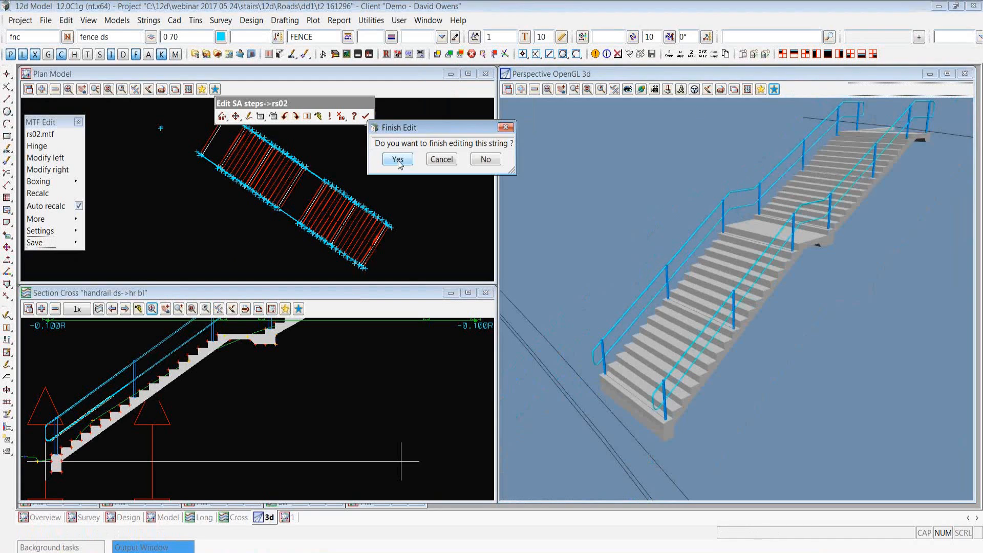
click(399, 161)
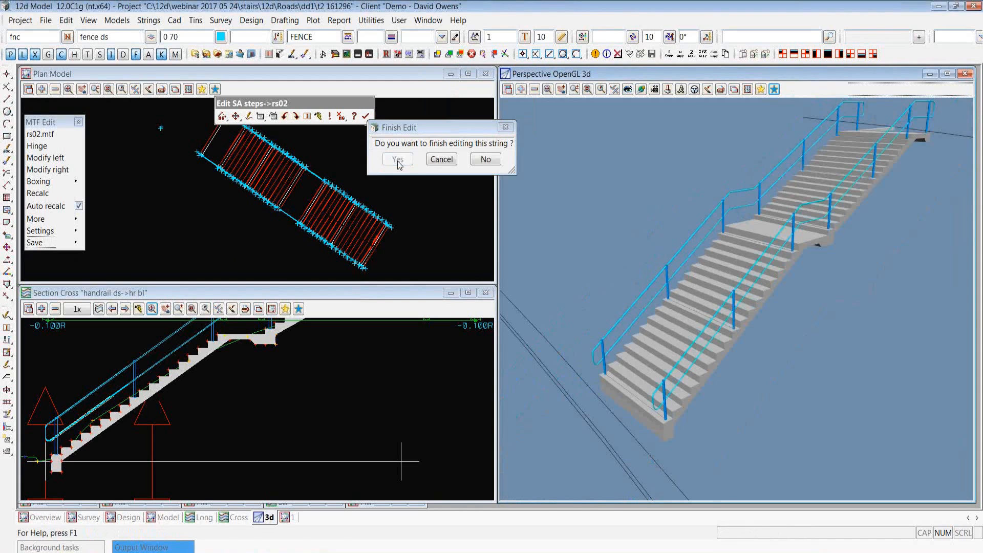
click(938, 6)
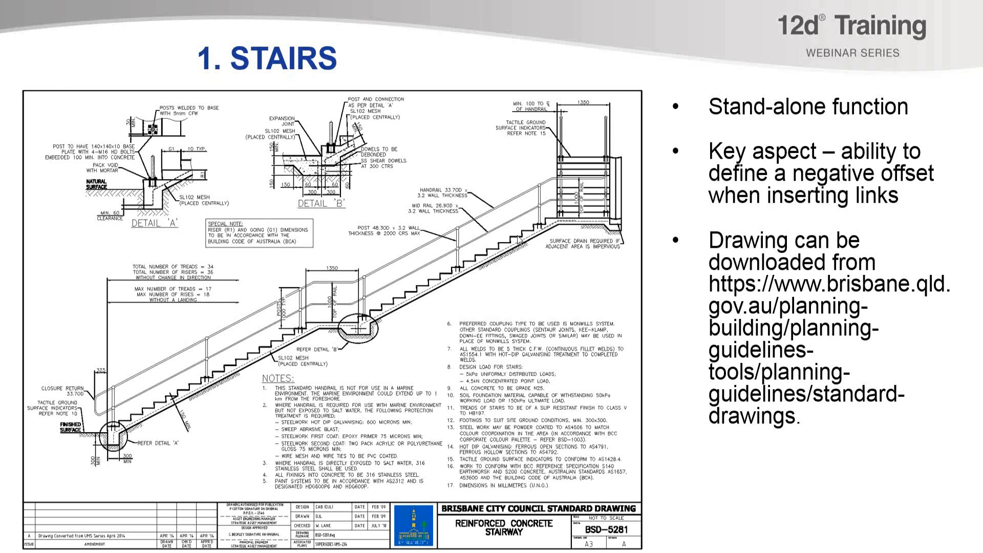
click(517, 236)
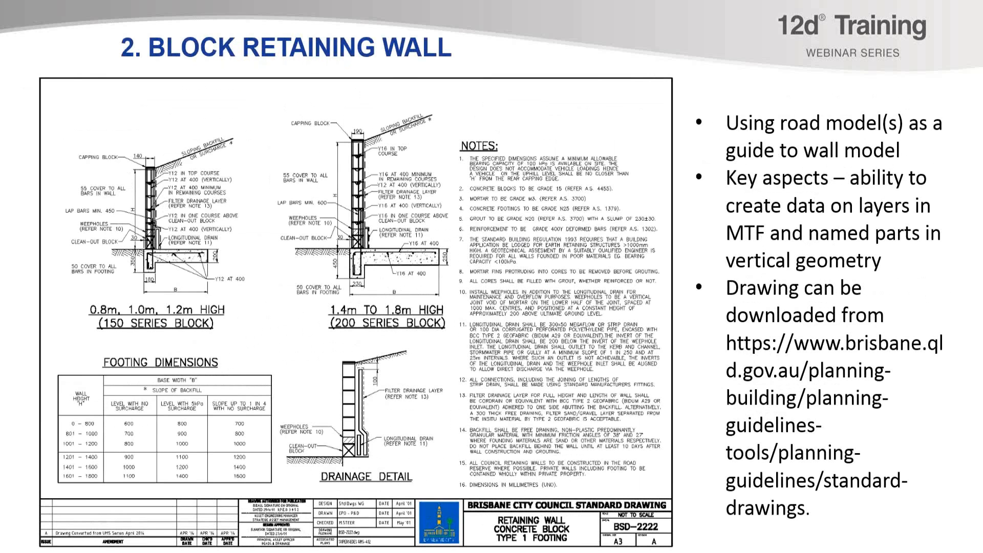
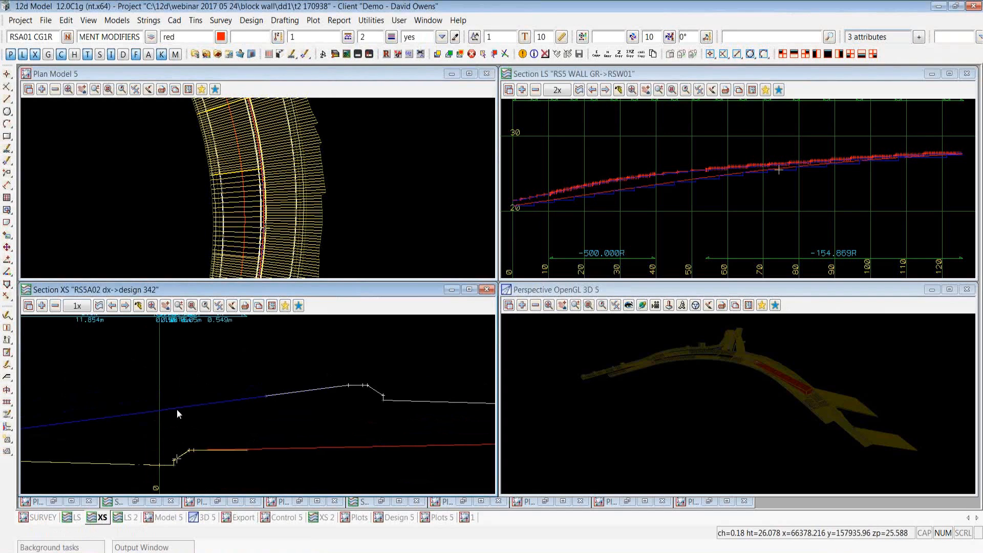
Open the RS5A01.mtf function for editing from its string in the block wall plan view.
click(408, 55)
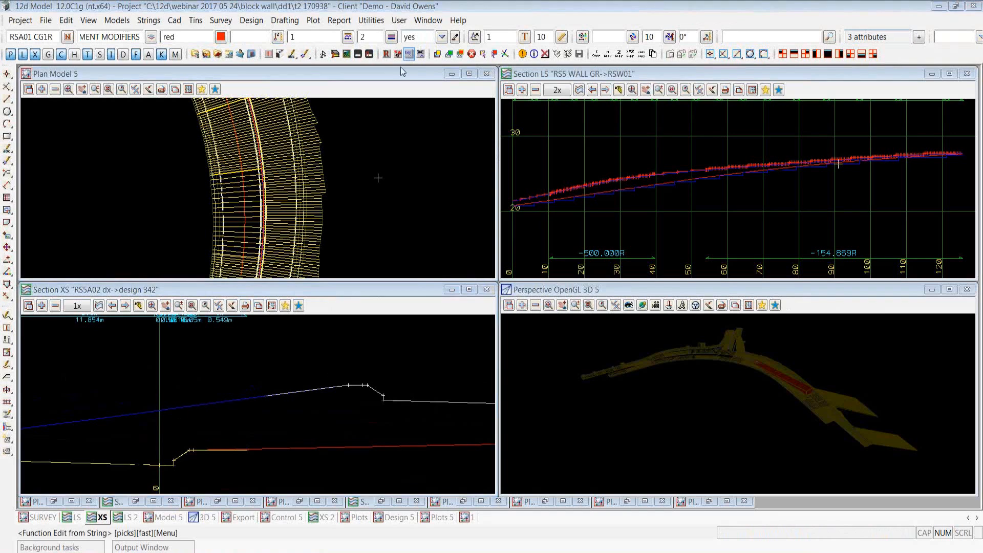
click(231, 154)
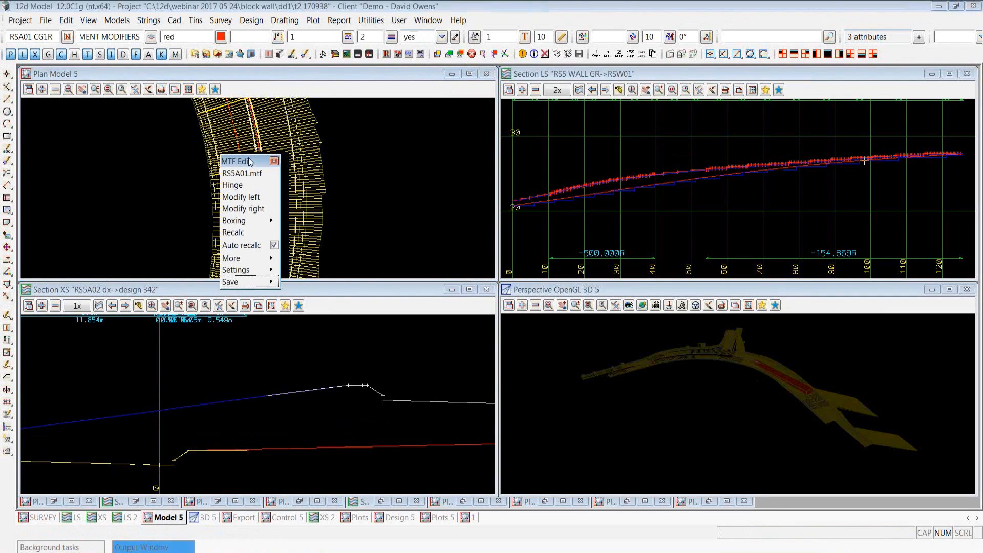
Open the left modifiers of RS5A01.mtf and show the full wall construction group with readable modifier types.
drag(260, 160, 88, 133)
click(98, 169)
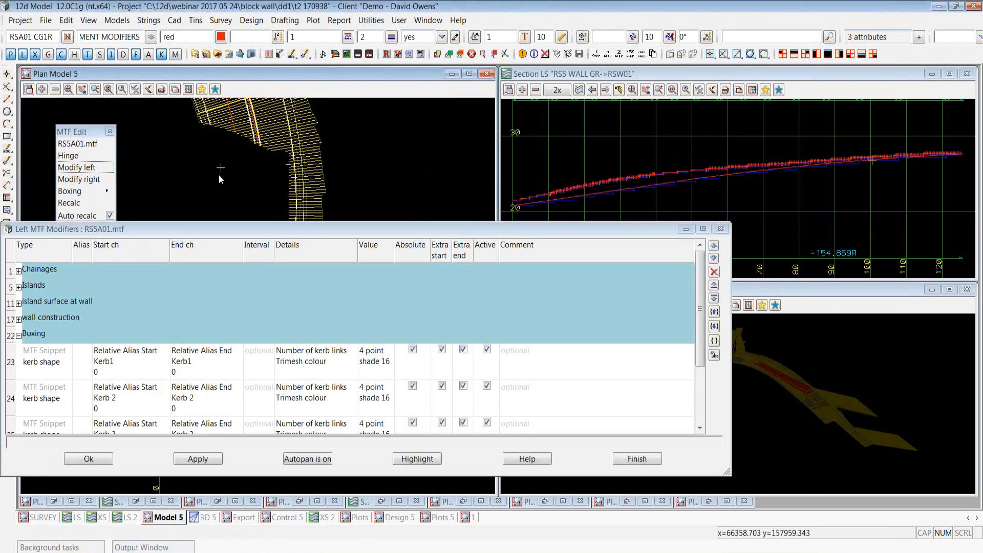
click(19, 336)
click(18, 320)
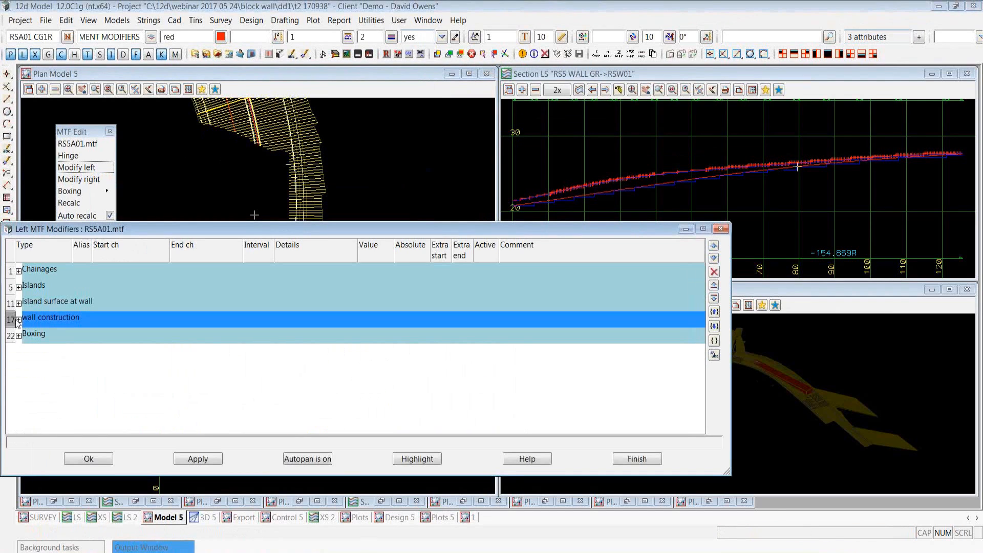
click(20, 320)
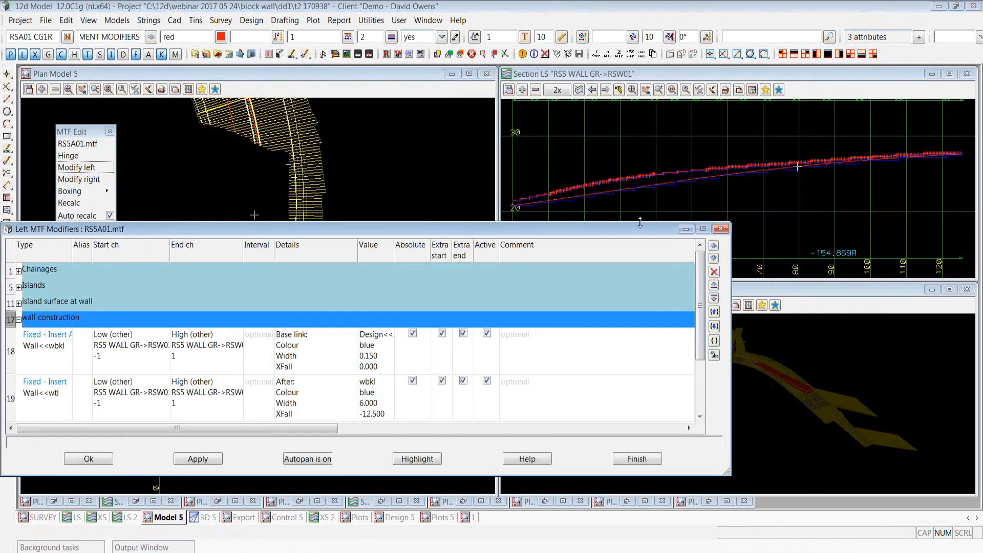
drag(640, 223, 644, 87)
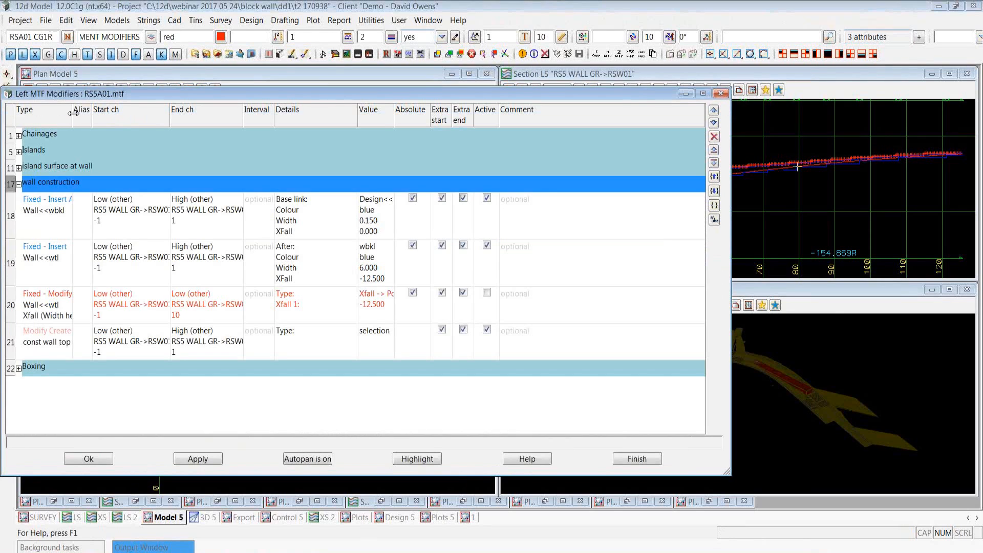
drag(73, 114, 105, 113)
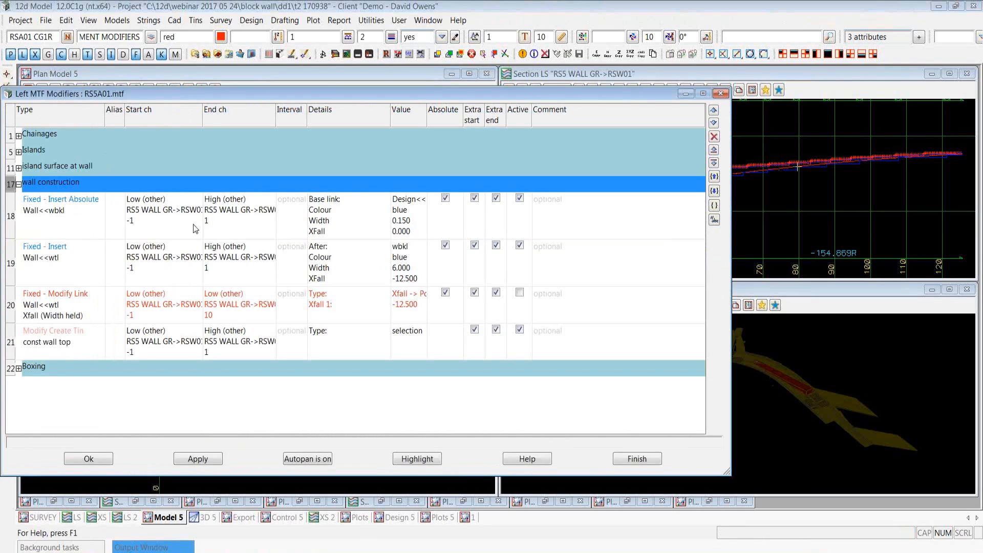
Review the chainage ranges and values of the wbkl and wtl insert modifiers against the wall's cross section.
click(162, 215)
click(250, 216)
click(194, 208)
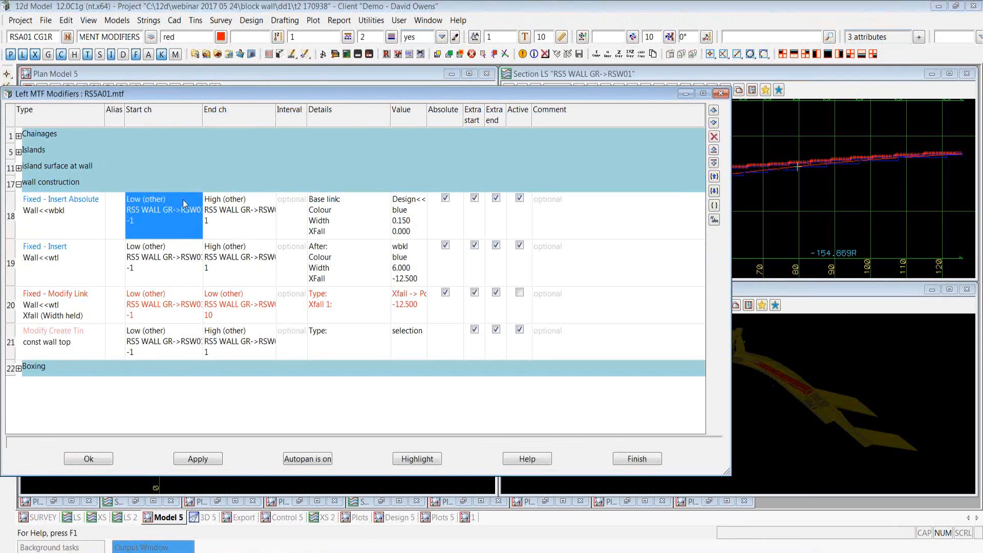
click(95, 265)
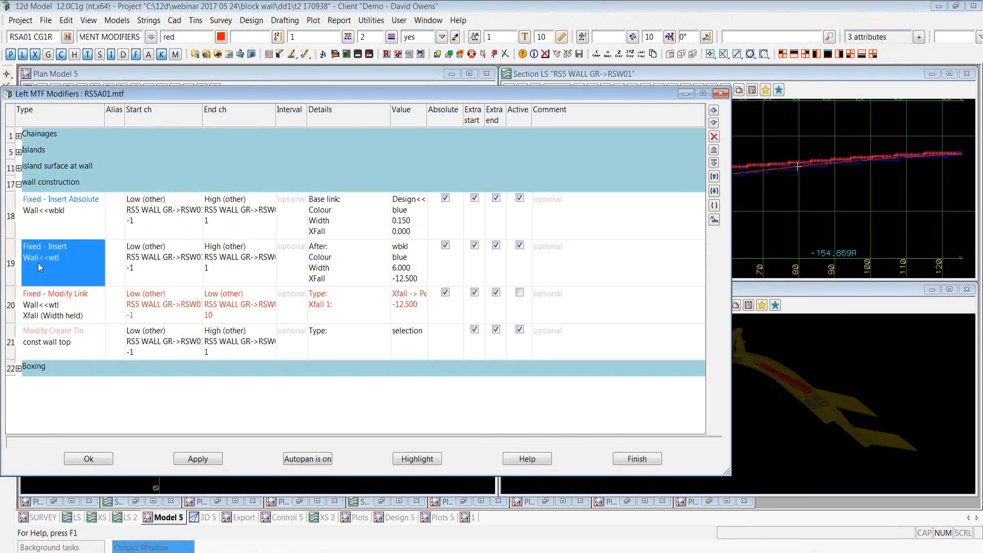
click(418, 279)
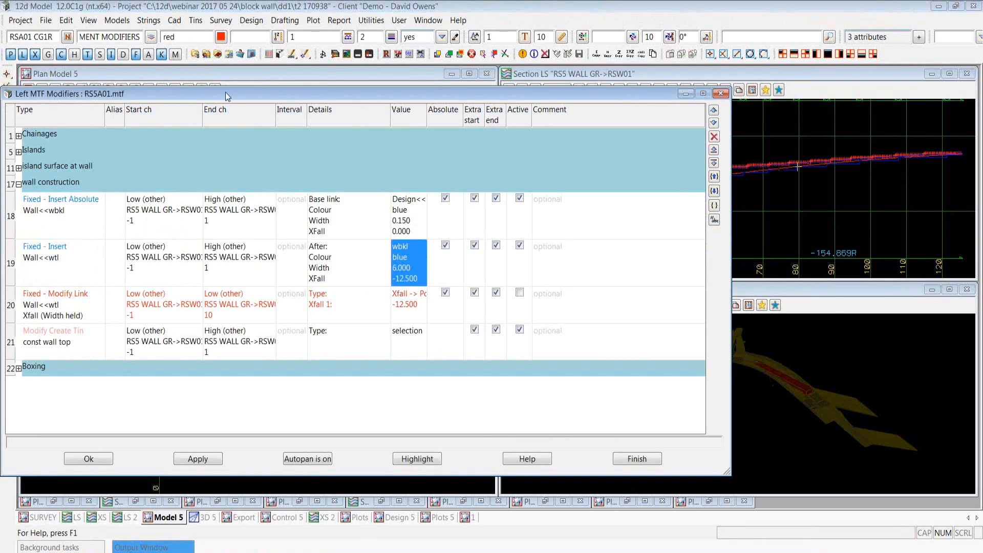
drag(225, 93, 650, 84)
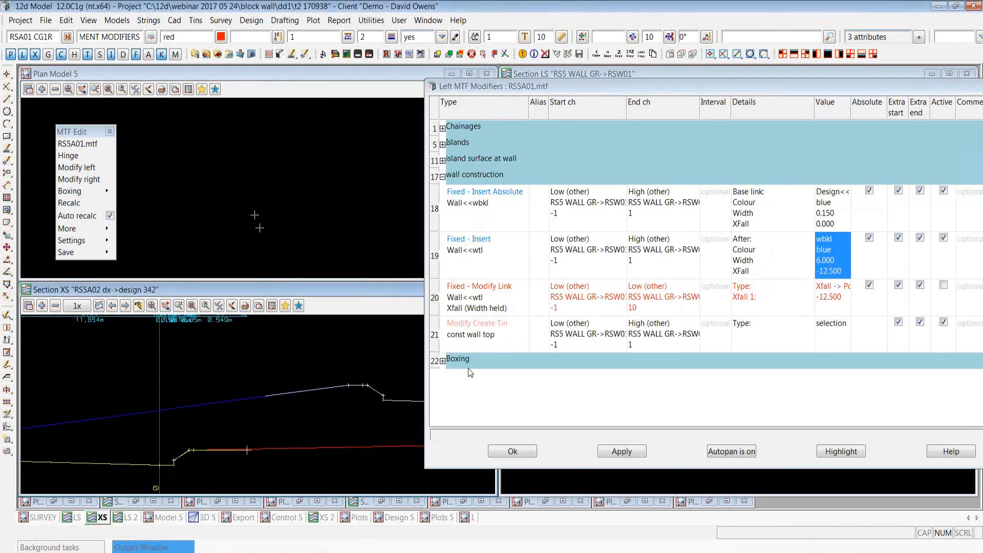
Check the Modify Create Tin settings for const wall top, then close the left modifiers of RS5A01.mtf.
click(469, 331)
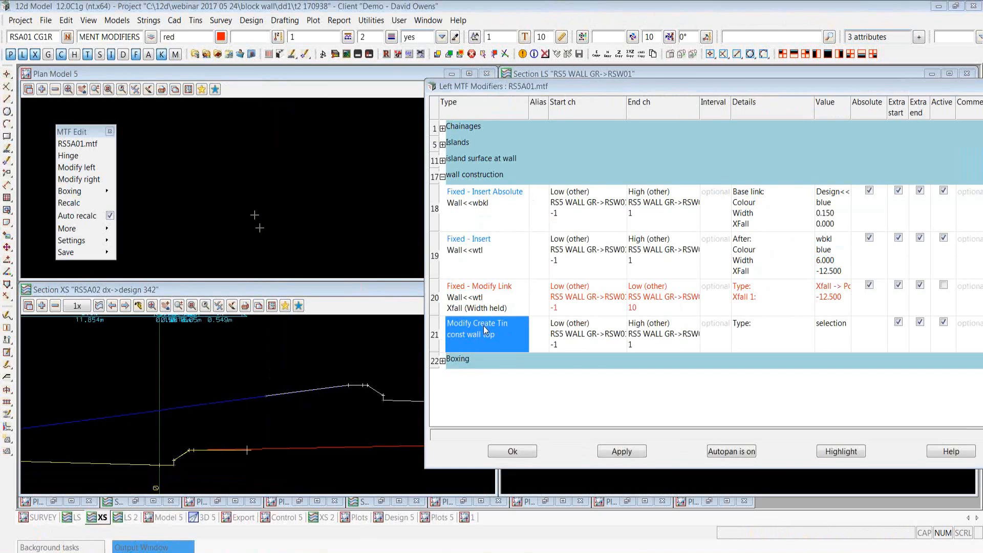
double_click(486, 330)
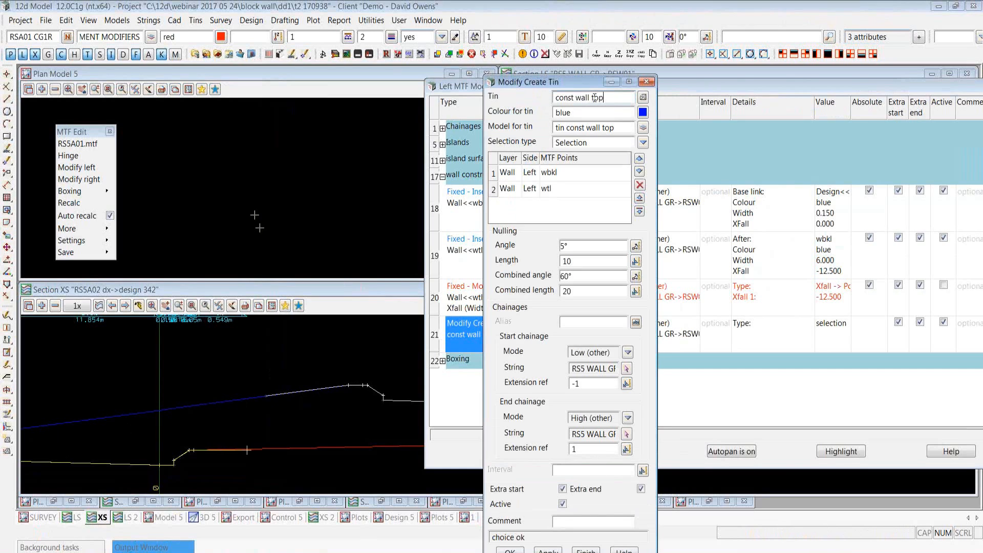
click(507, 172)
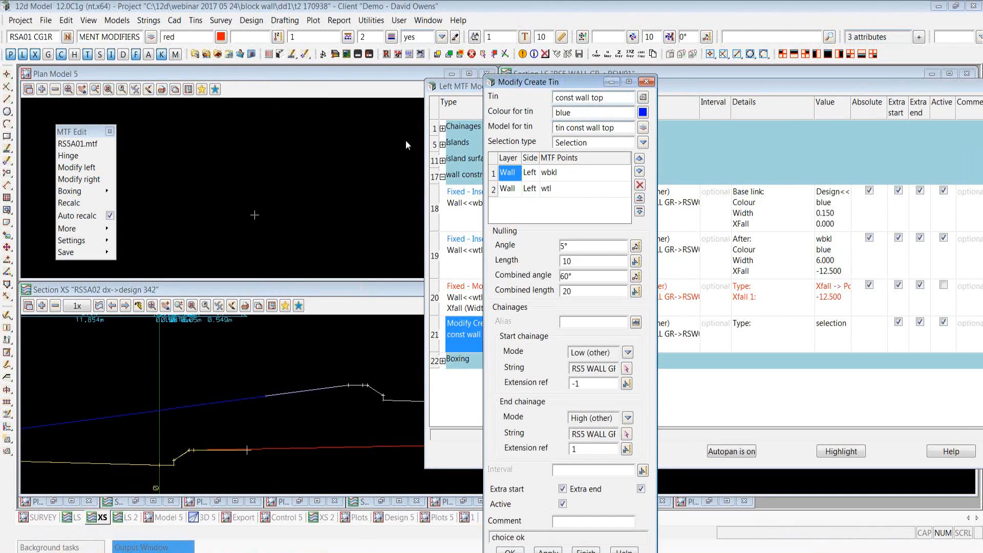
click(647, 82)
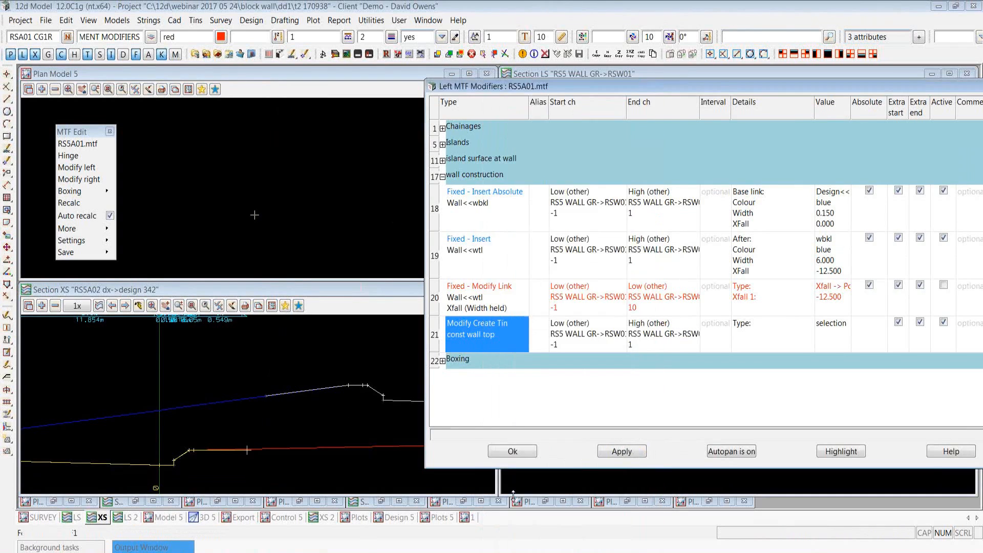
click(512, 452)
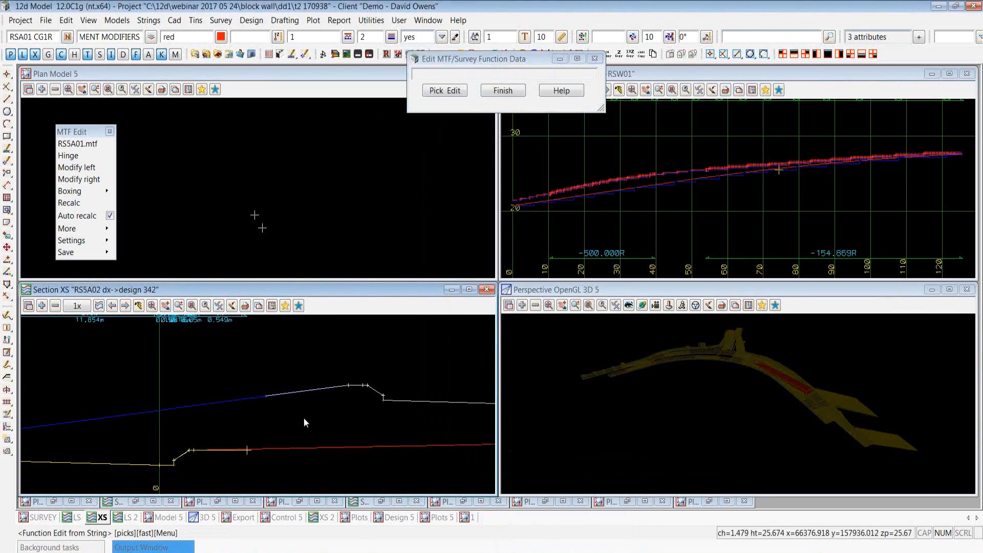
Open the right modifiers of RS5A02.mtf from its string in plan and locate the wbr insert under Retaining wall construction.
click(246, 82)
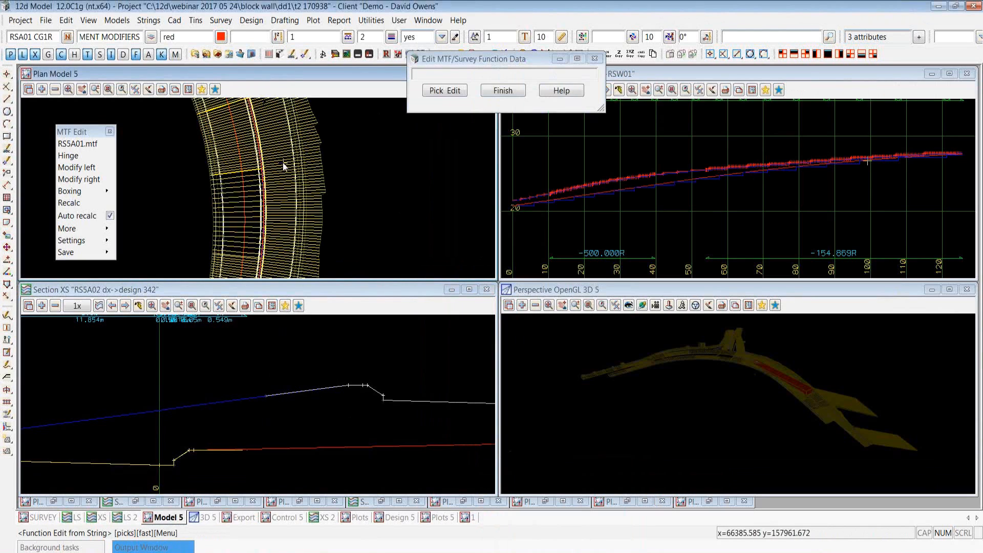
click(283, 164)
click(310, 217)
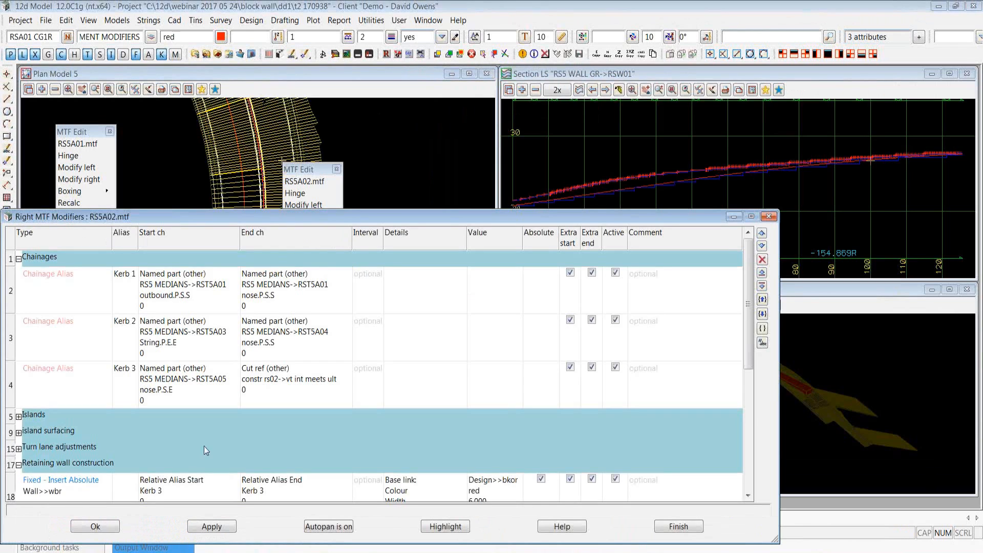
scroll(751, 292, down, 1)
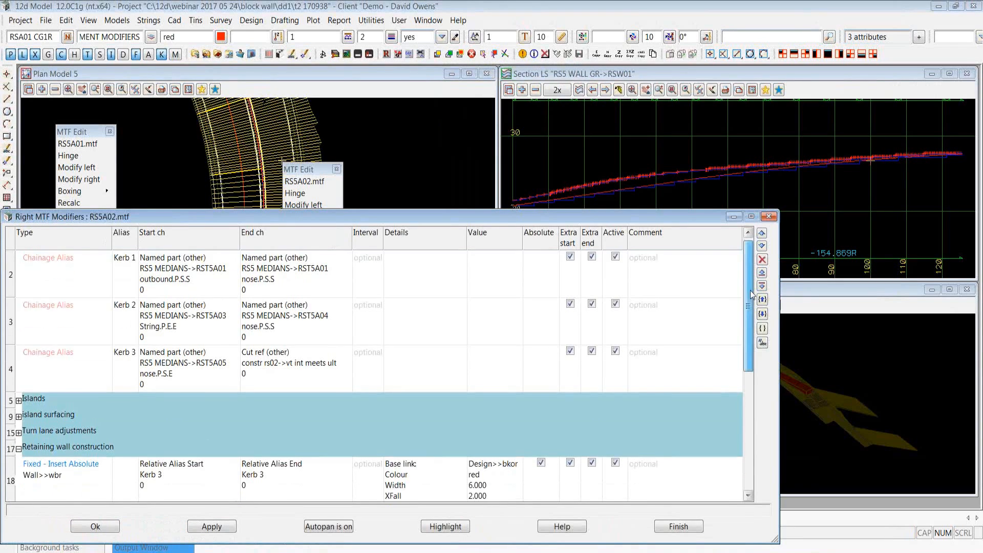
scroll(751, 294, down, 2)
click(94, 391)
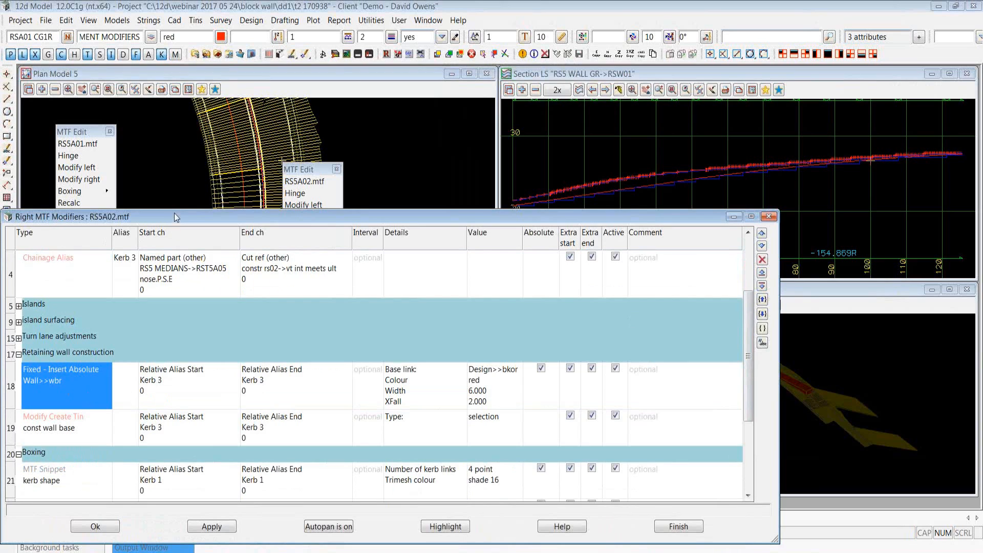
drag(178, 218, 460, 91)
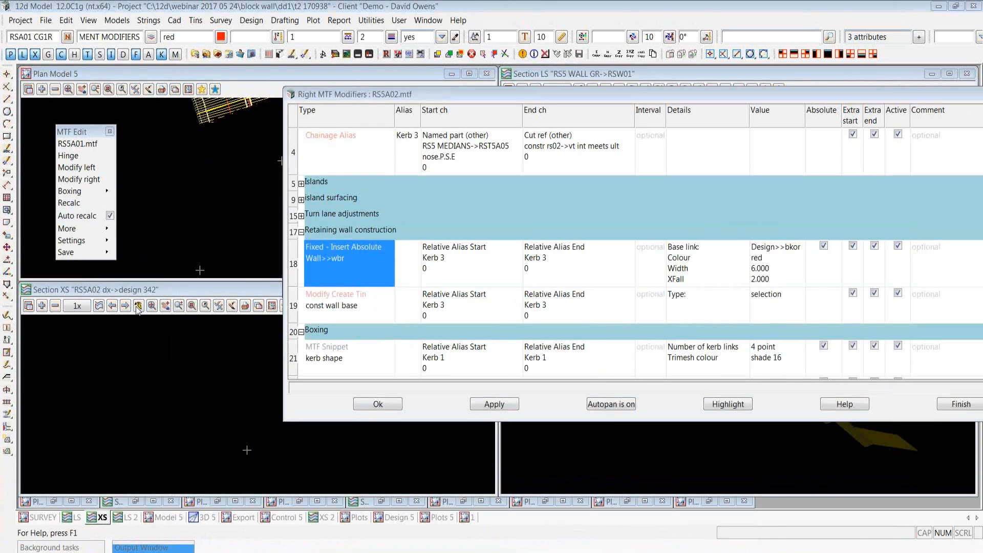
Check the wall base link in cross section and the const wall base tin settings, then close the right modifiers of RS5A02.mtf.
click(244, 450)
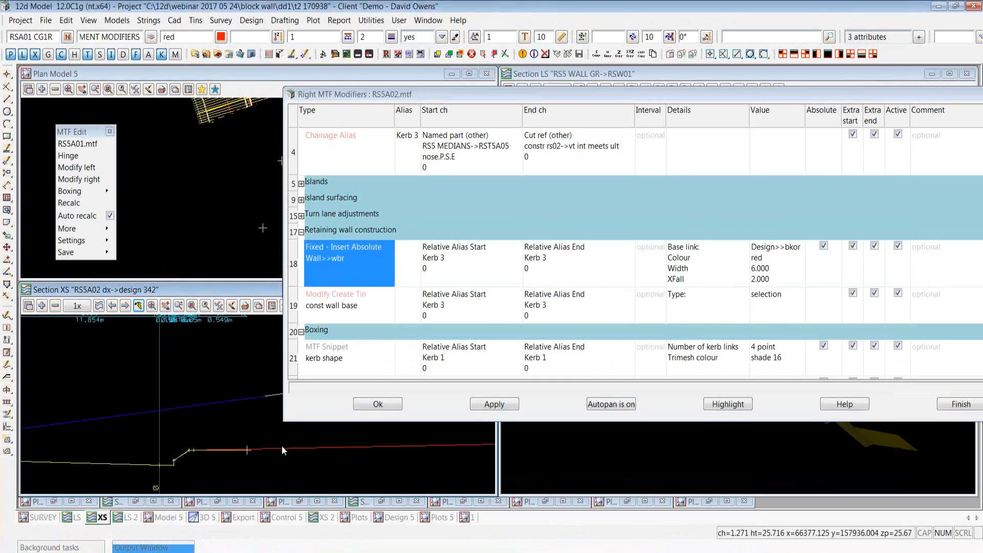
double_click(344, 306)
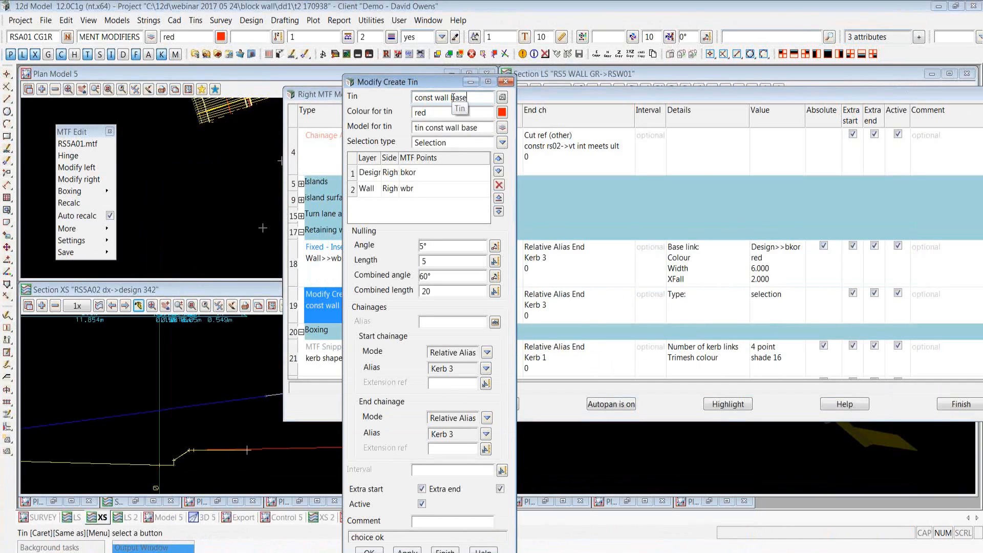
drag(380, 159, 397, 160)
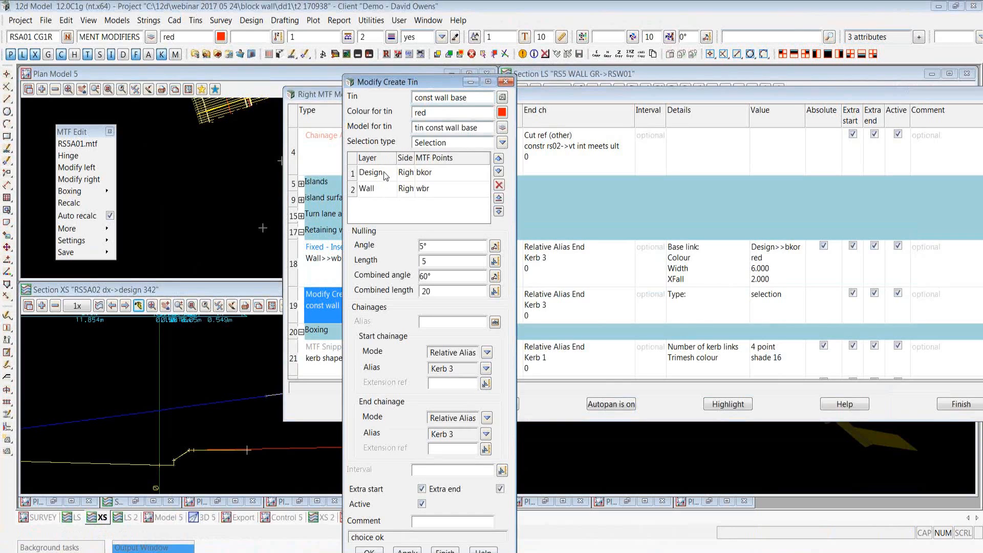
drag(404, 81, 397, 58)
click(375, 529)
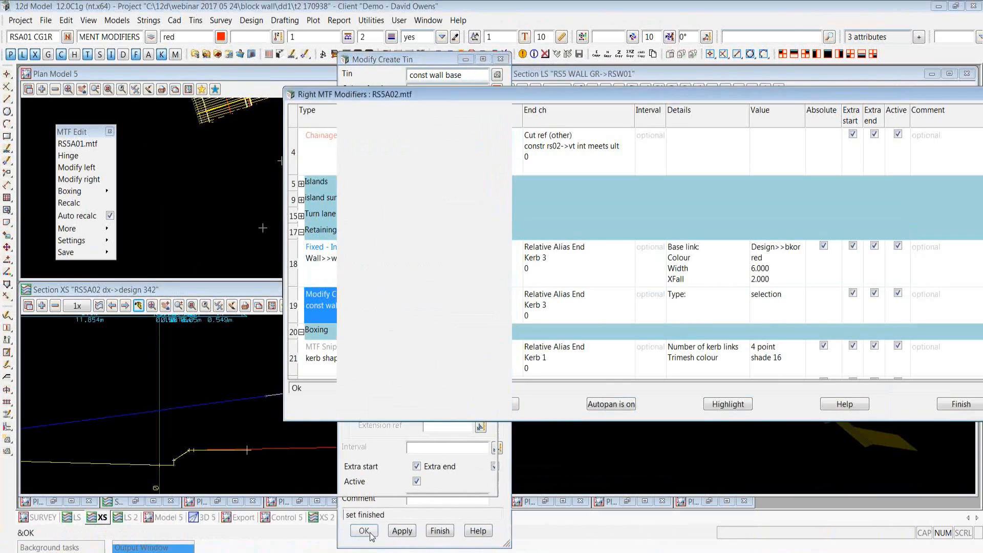
click(386, 405)
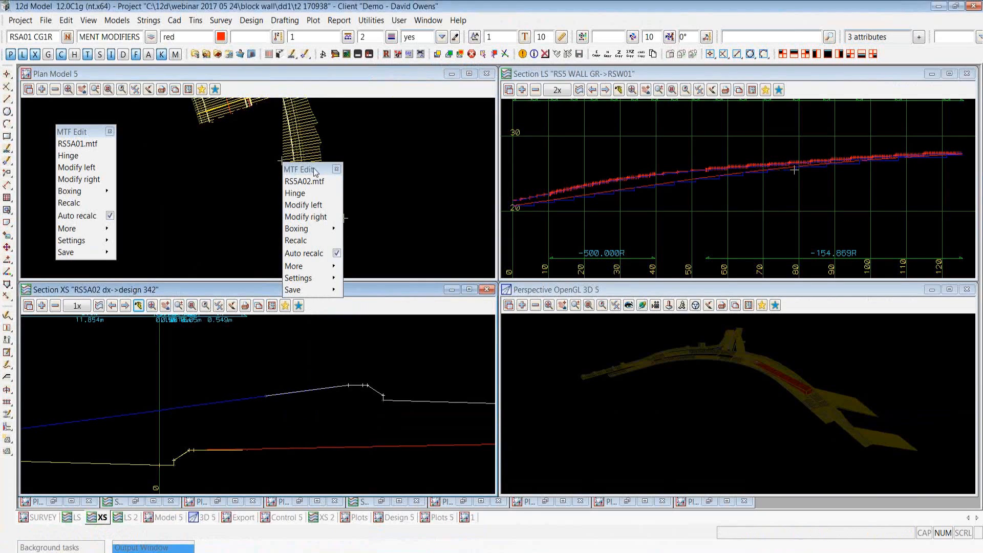
Examine the start of the RSW01 long section up close and park the RS5A02 edit menu beside the RS5A01 one.
click(631, 81)
scroll(508, 208, up, 3)
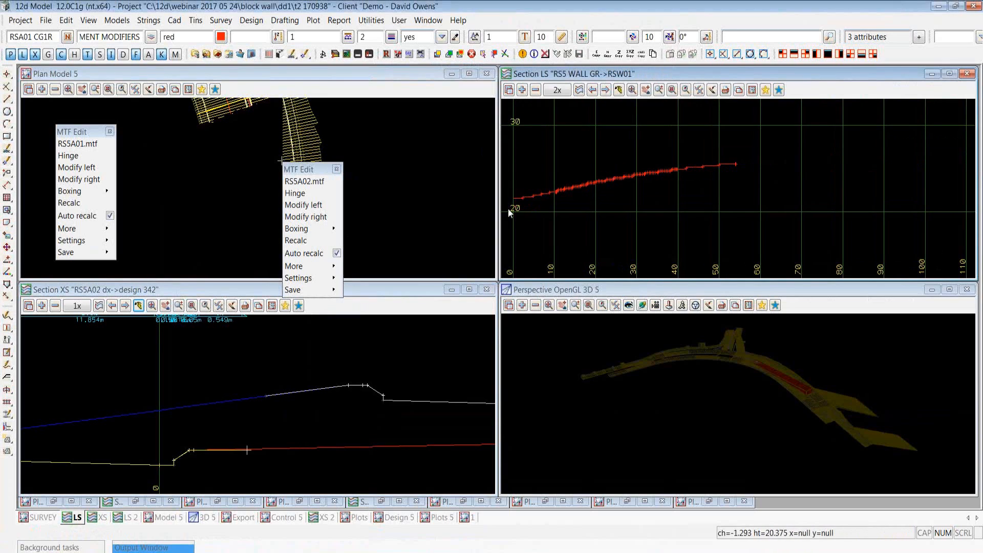
scroll(522, 188, up, 2)
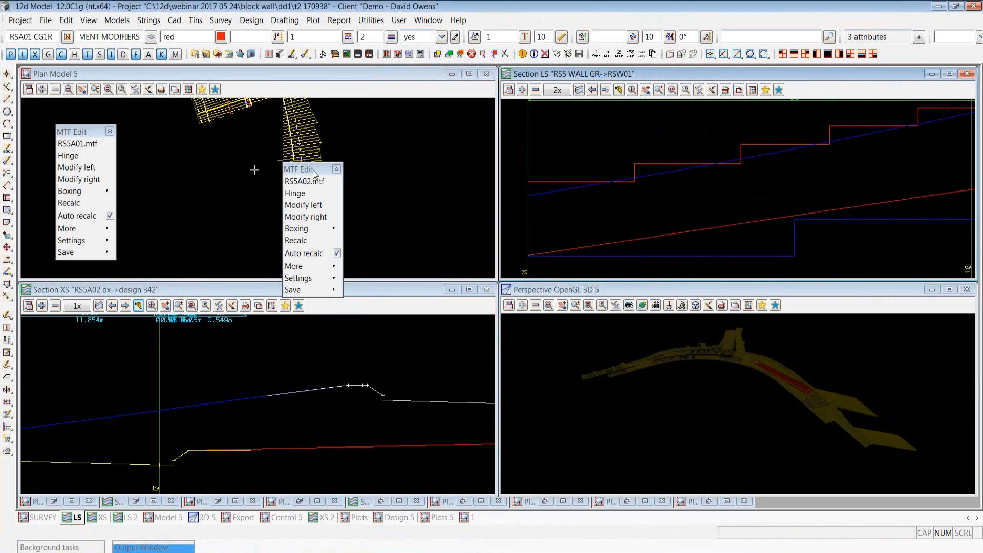
drag(319, 173, 161, 138)
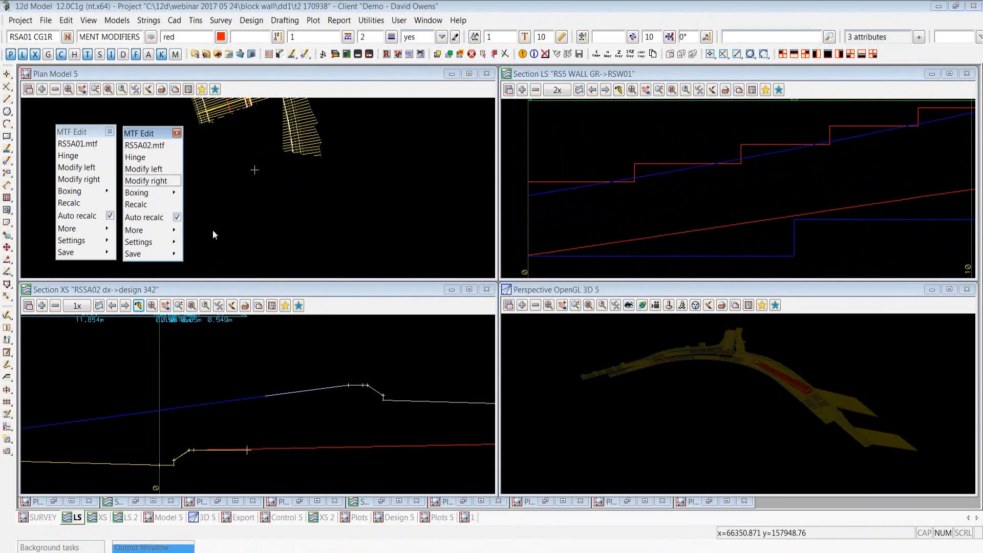
Switch to the PowerPoint slide show to view the block retaining wall standard drawing, then return to 12d Model.
mouse_move(196, 552)
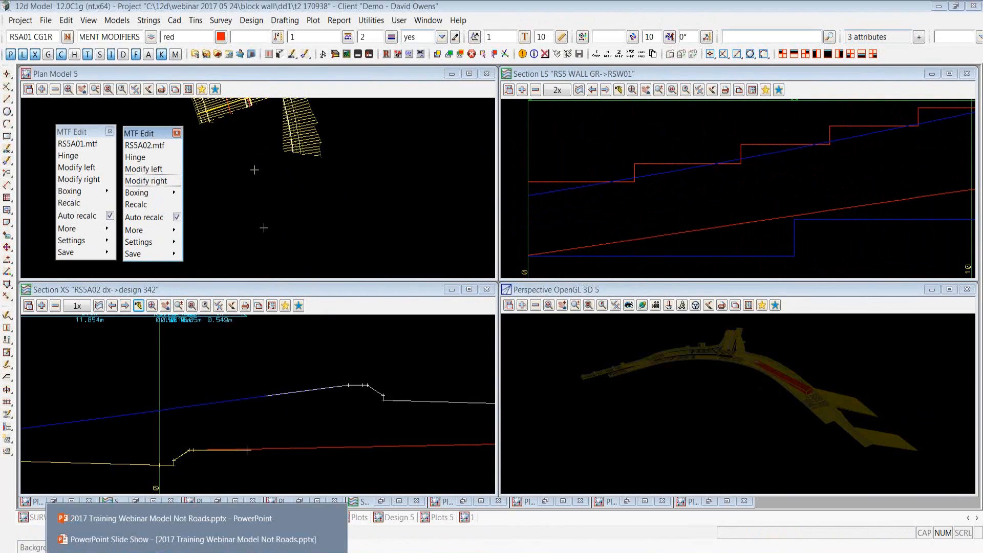
click(194, 539)
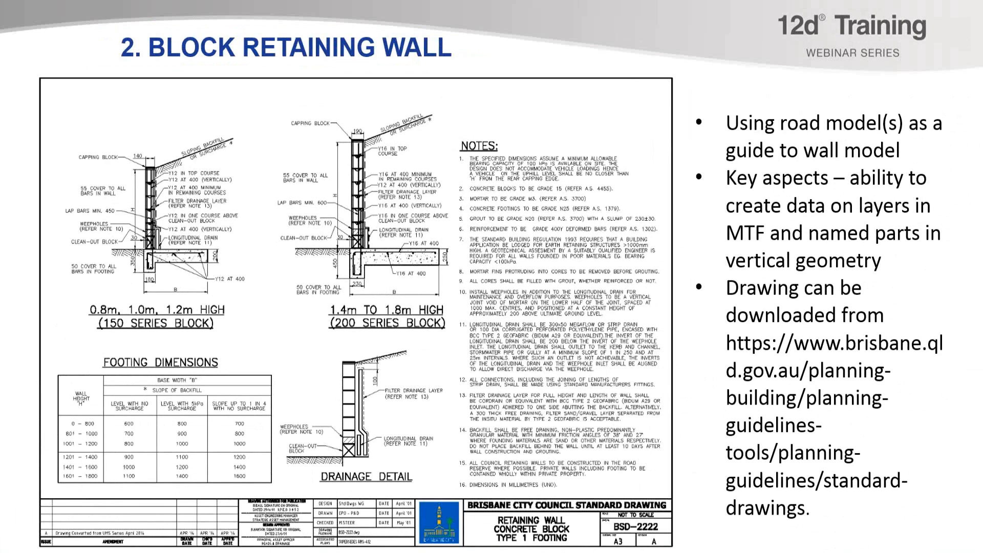
key(Escape)
mouse_move(237, 526)
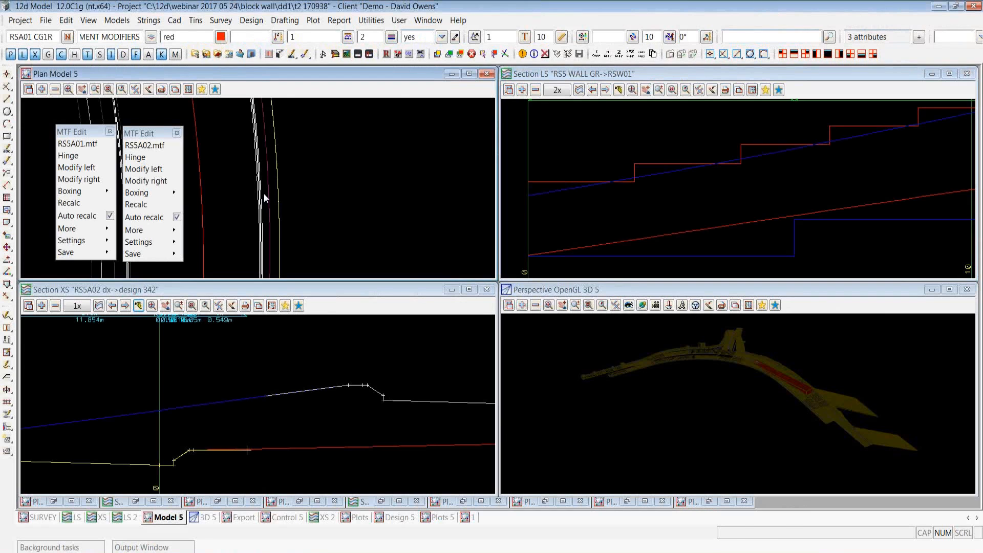
Inspect the retaining wall strings between the two road models up close in the plan view.
scroll(265, 195, up, 5)
scroll(275, 206, up, 2)
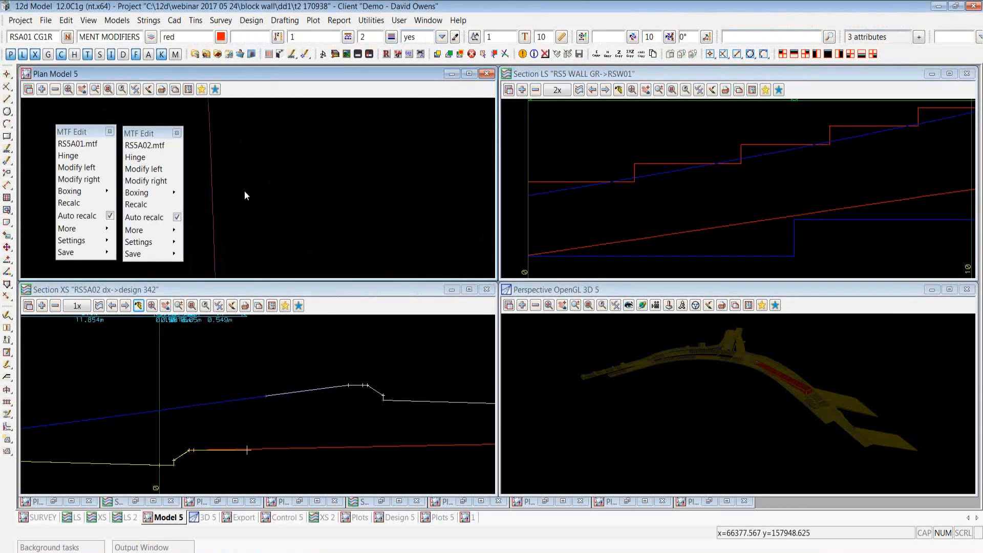
scroll(257, 188, down, 5)
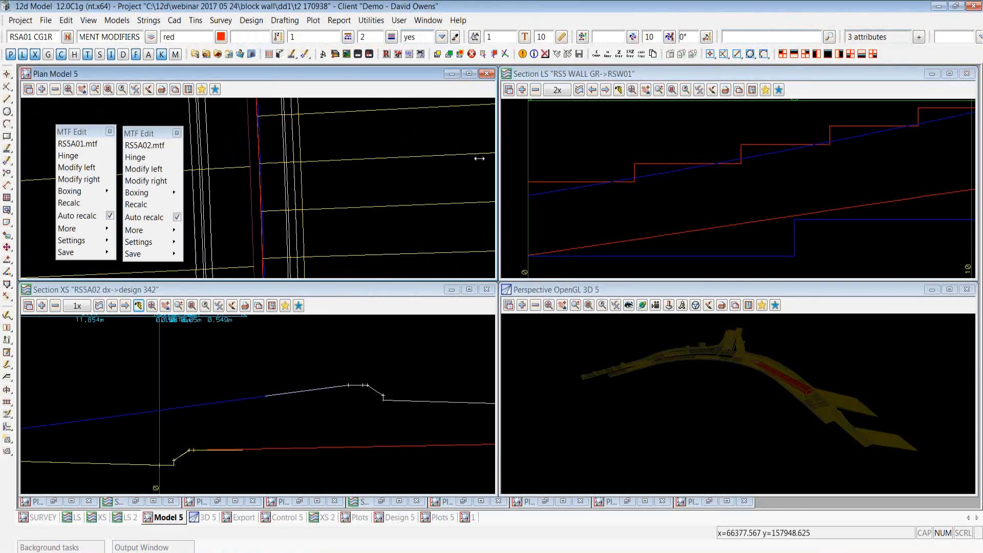
Examine the stepped wall top and footing profiles along the full length of the RSW01 long section.
click(585, 245)
scroll(514, 215, down, 5)
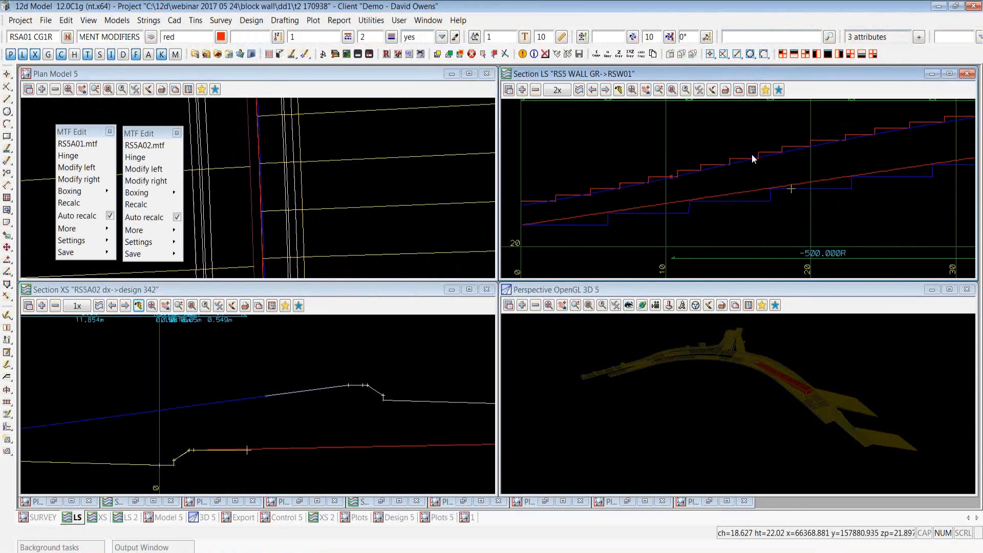
scroll(544, 208, down, 3)
scroll(551, 212, down, 2)
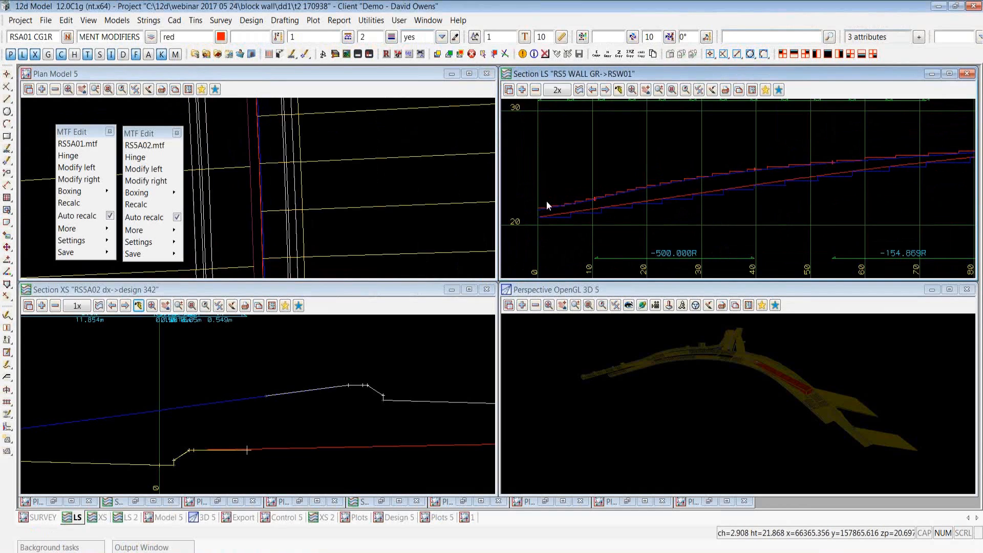
scroll(545, 204, down, 2)
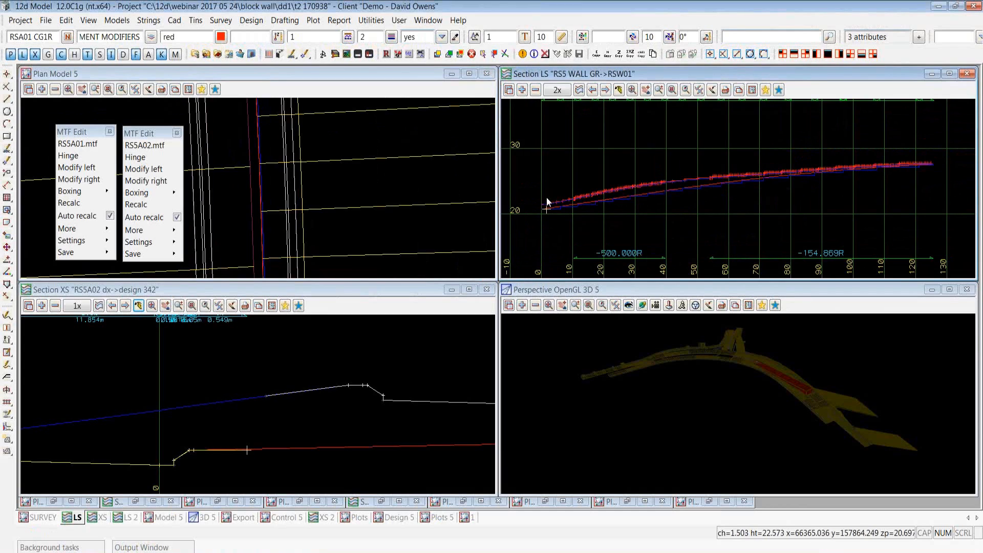
Fit the RSW01 long section, then profile the TW01 wall modifier string from the plan view in its place.
click(633, 91)
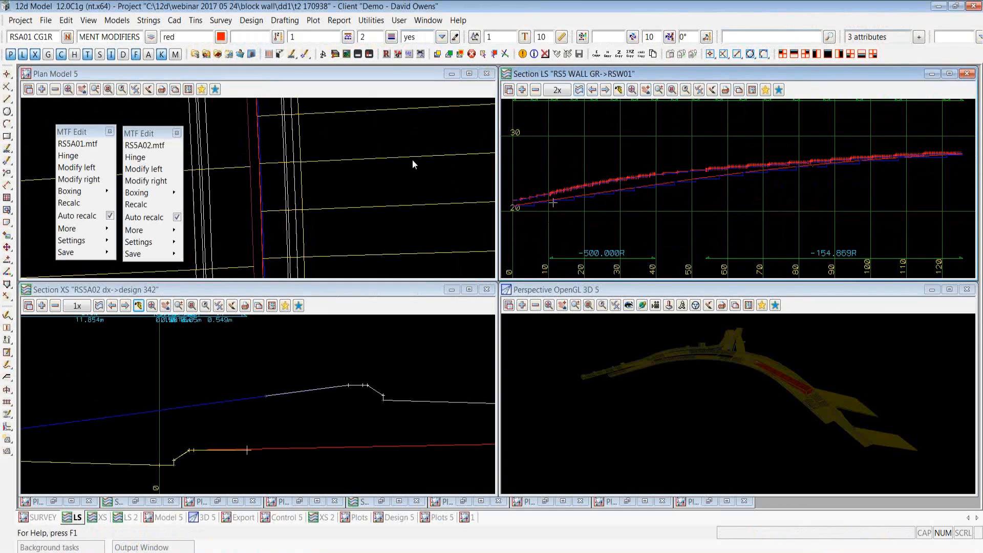
click(254, 187)
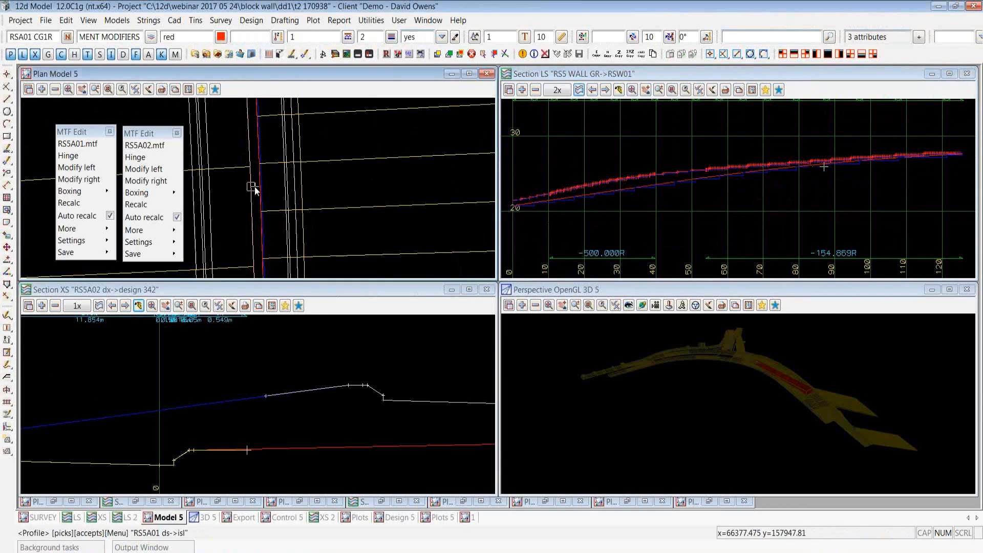
click(256, 189)
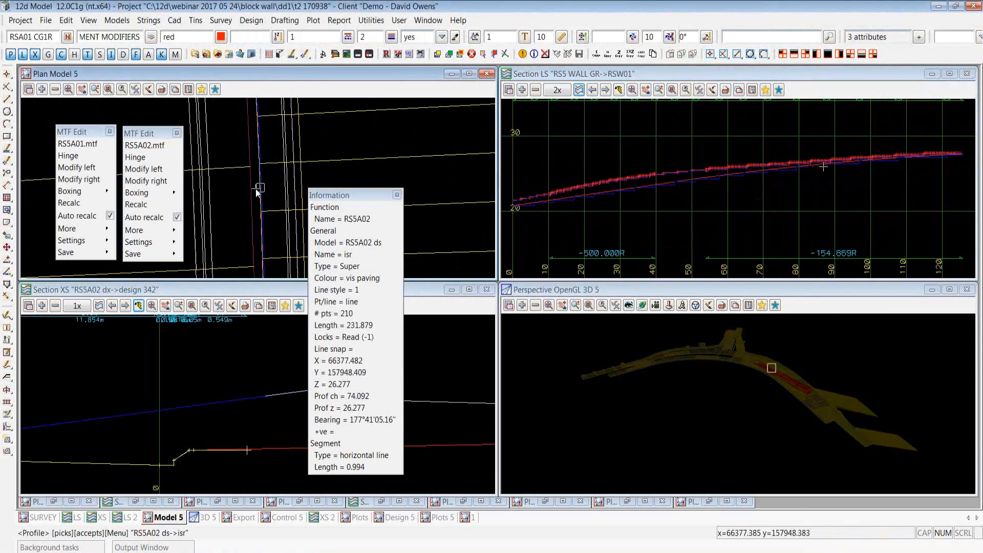
click(256, 188)
middle_click(256, 191)
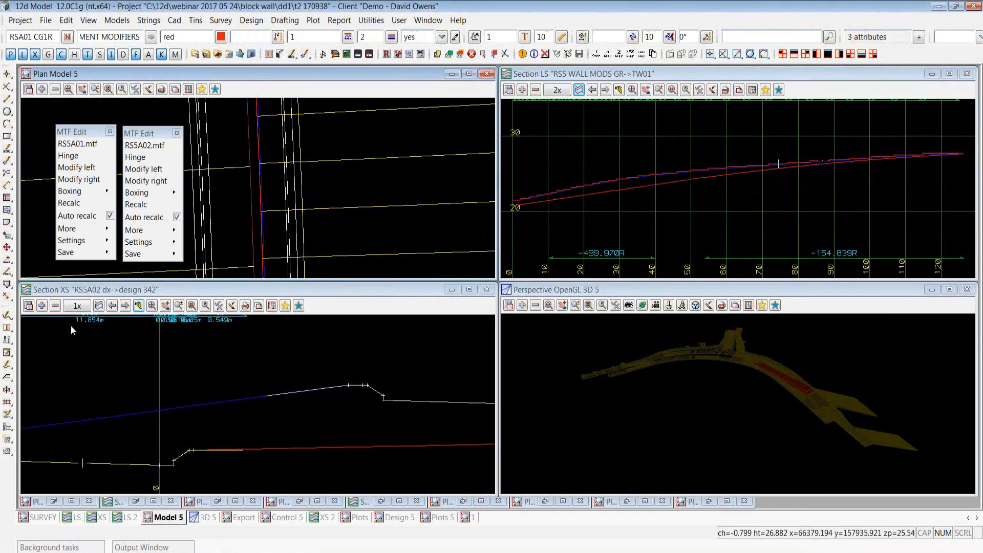
Open the TW01 string for super alignment editing and examine its stepped vertical segments up close in the long section.
click(8, 364)
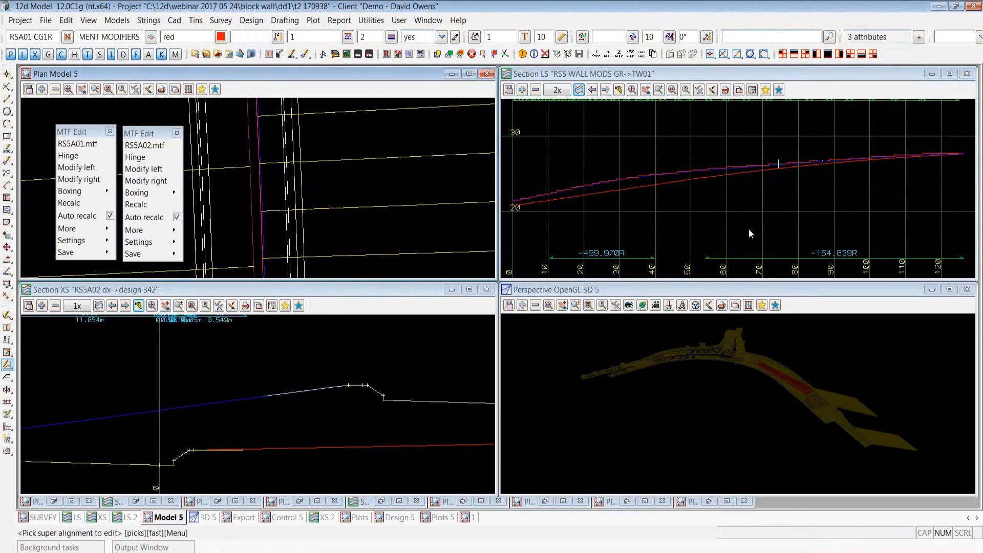
click(684, 173)
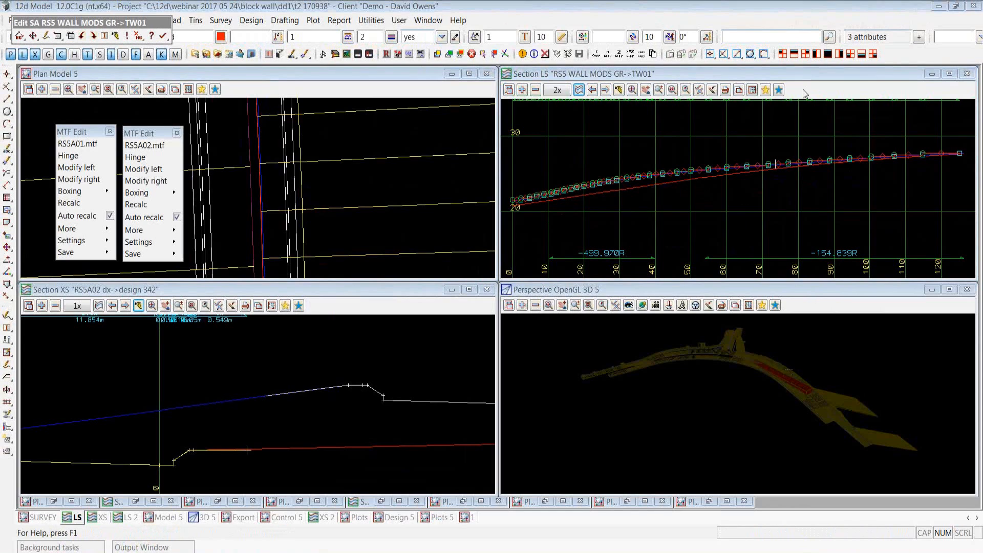
scroll(597, 188, up, 5)
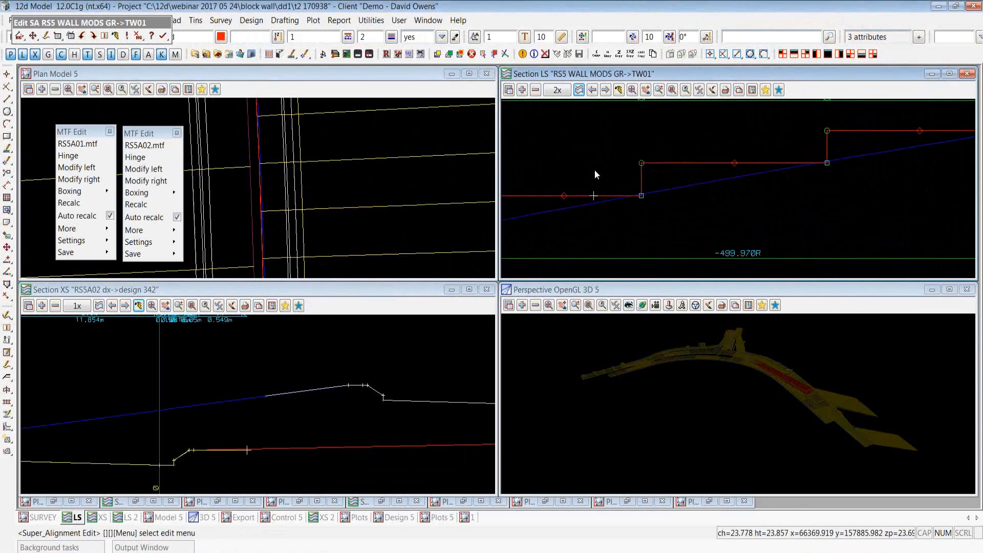
scroll(828, 192, down, 2)
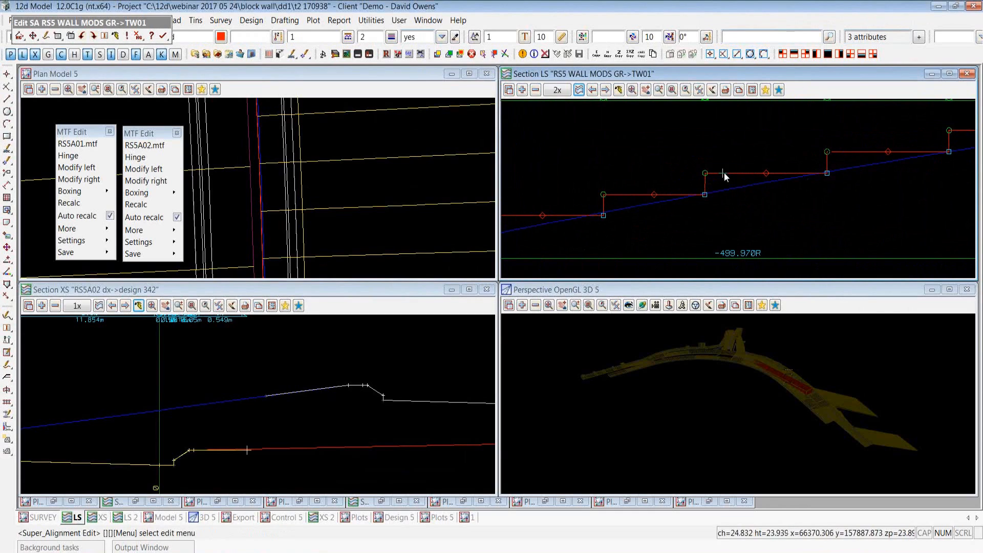
scroll(724, 177, down, 2)
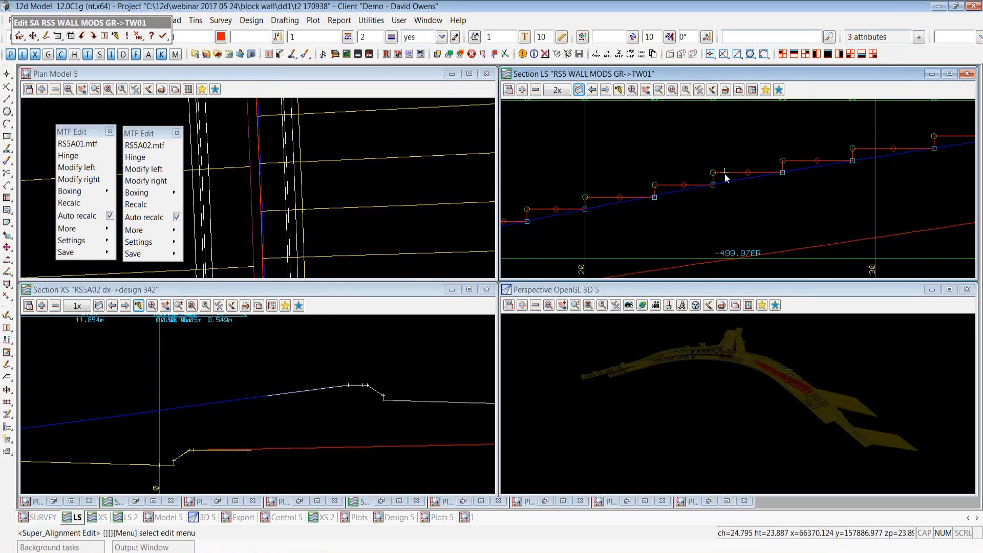
click(807, 90)
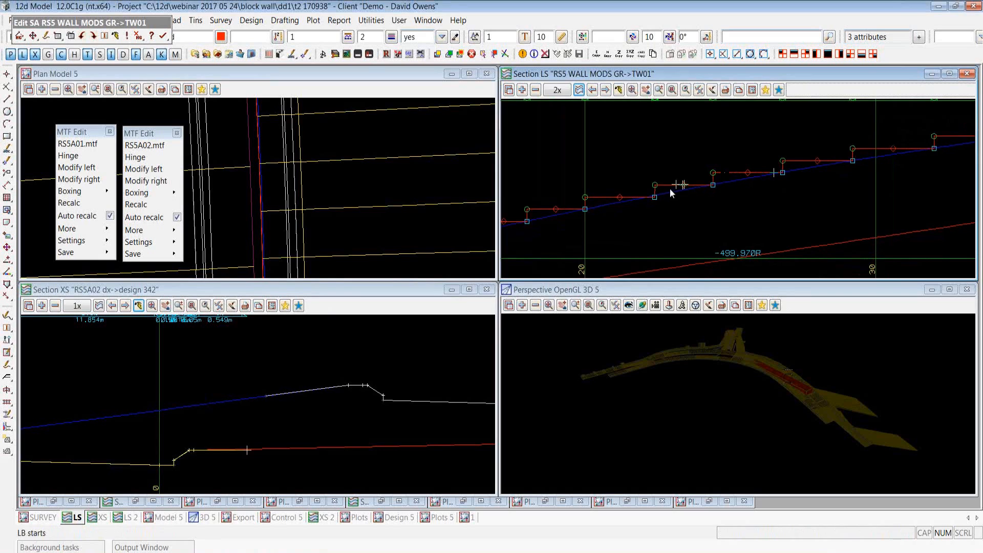
scroll(670, 188, up, 2)
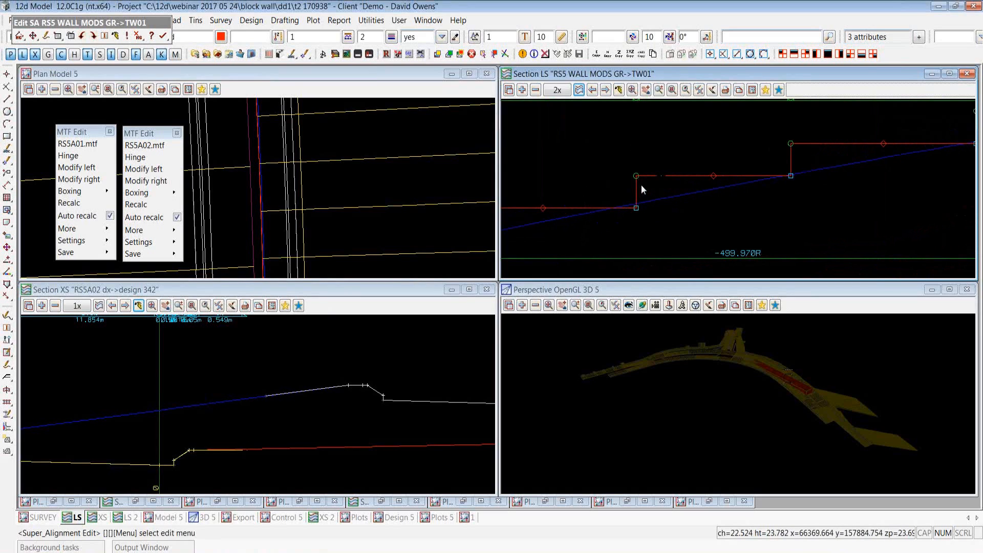
scroll(724, 169, down, 5)
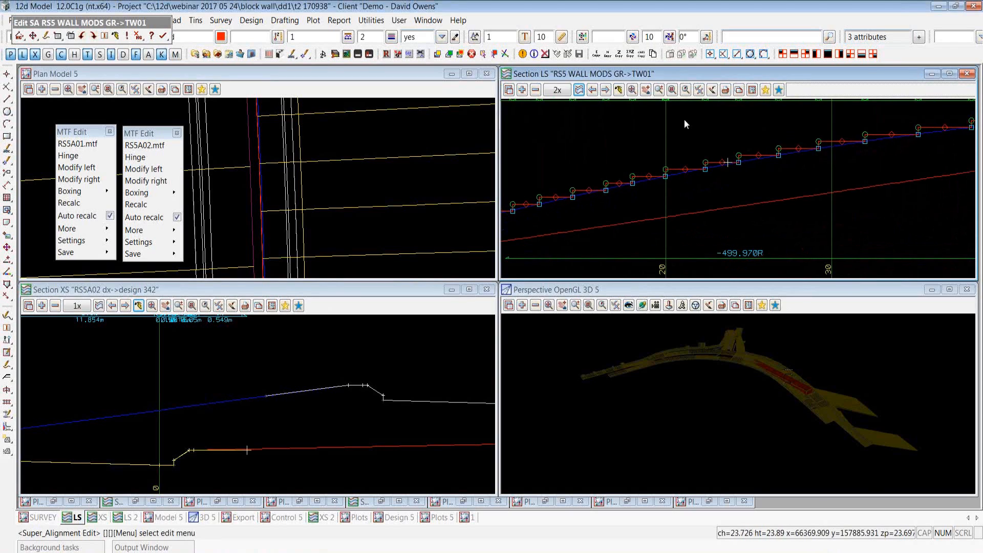
Review the names, chainages and heights of TW01's first vertical parts, including H2 and H3, in the parts editor and close it.
click(59, 37)
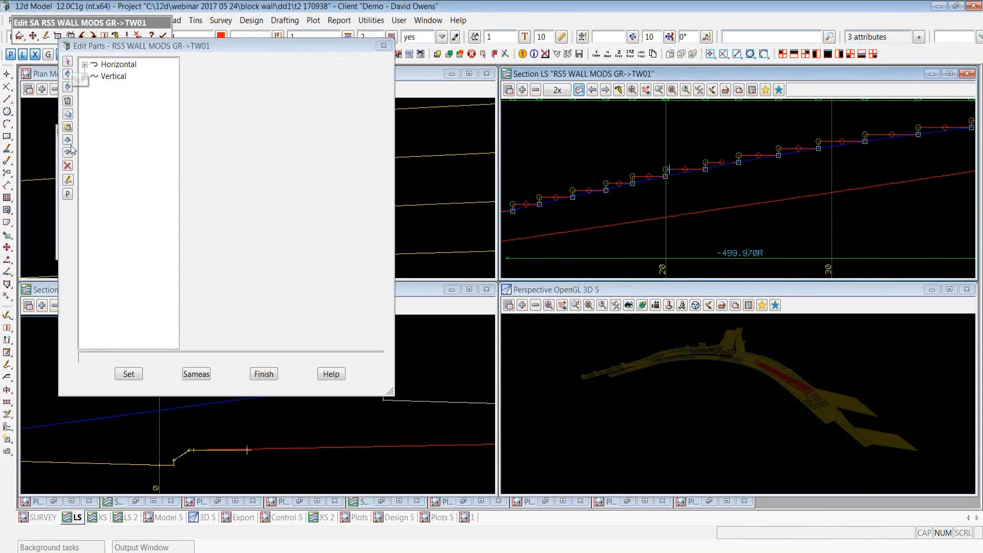
click(85, 78)
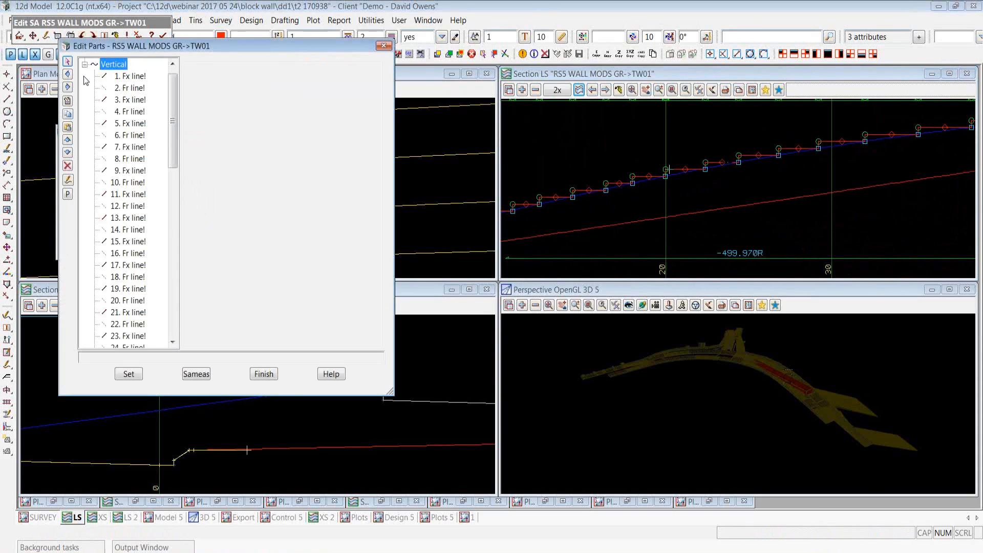
click(140, 81)
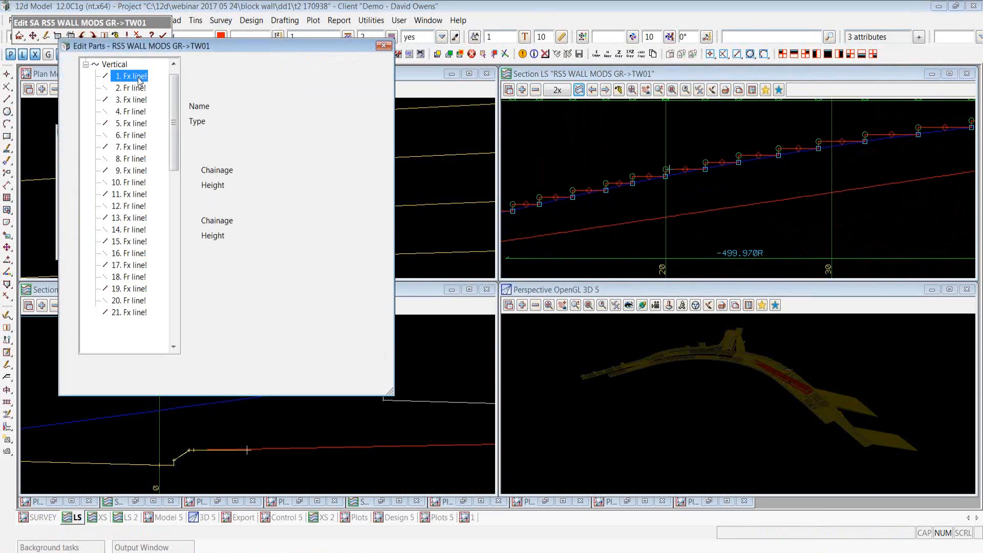
click(134, 88)
click(137, 100)
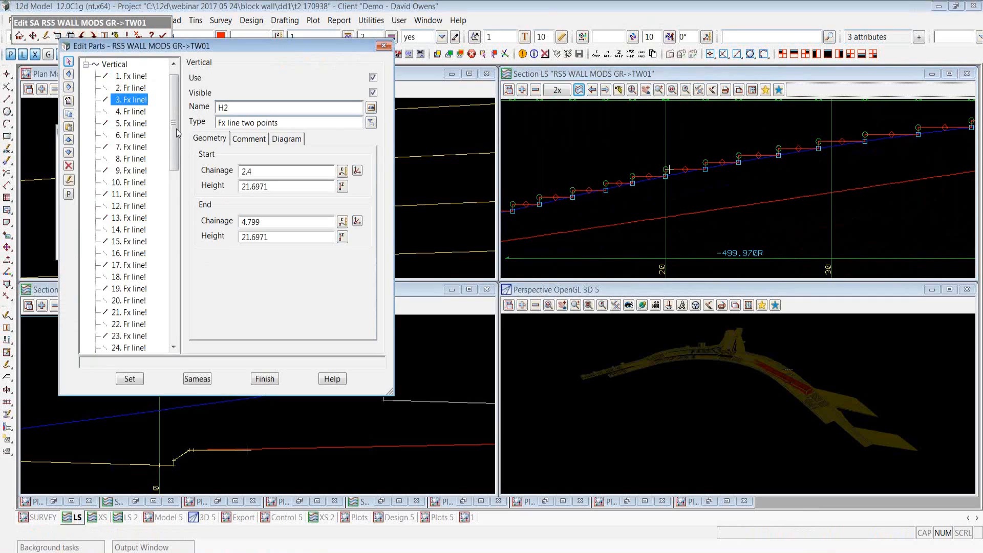
click(144, 123)
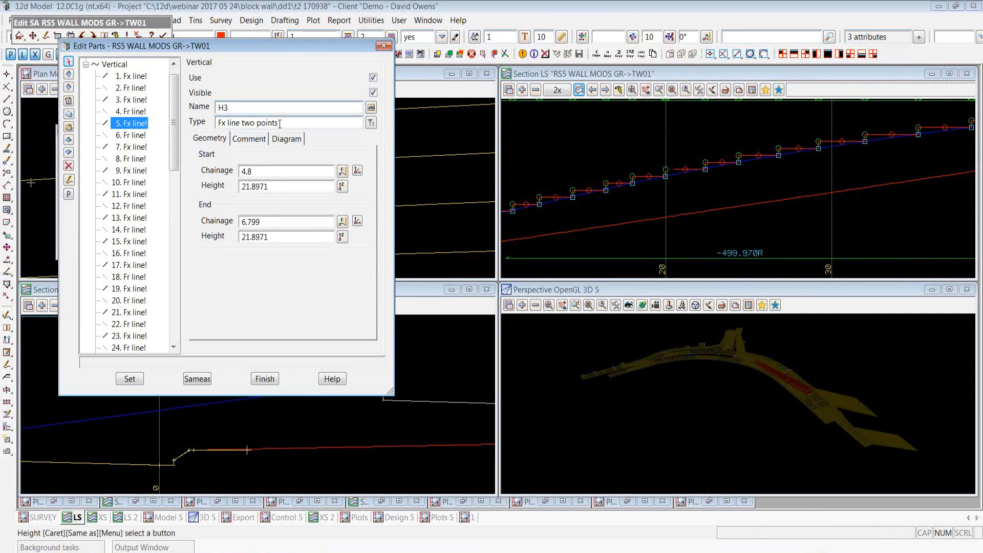
click(265, 378)
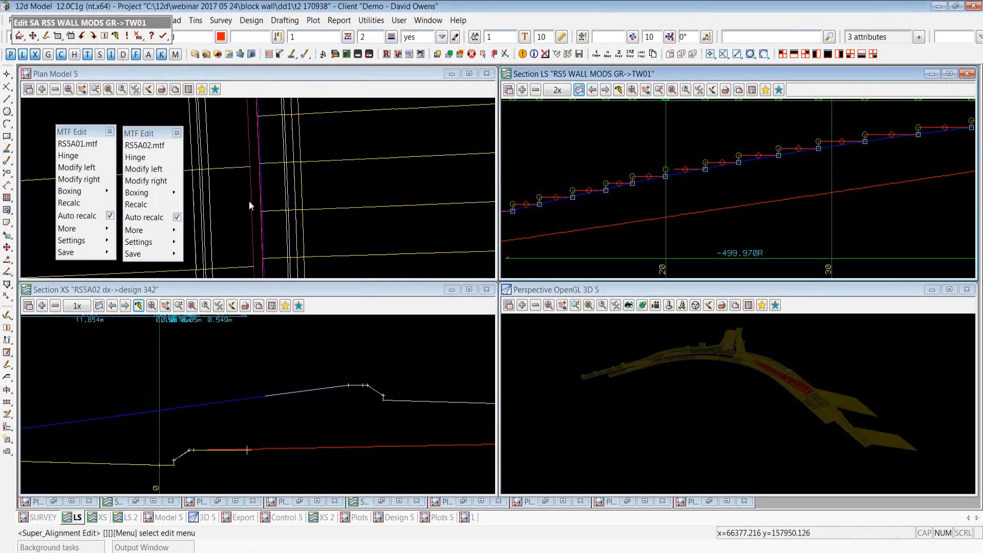
Show the retaining wall strings as cut points in the RS5A02 cross section.
click(43, 307)
click(100, 197)
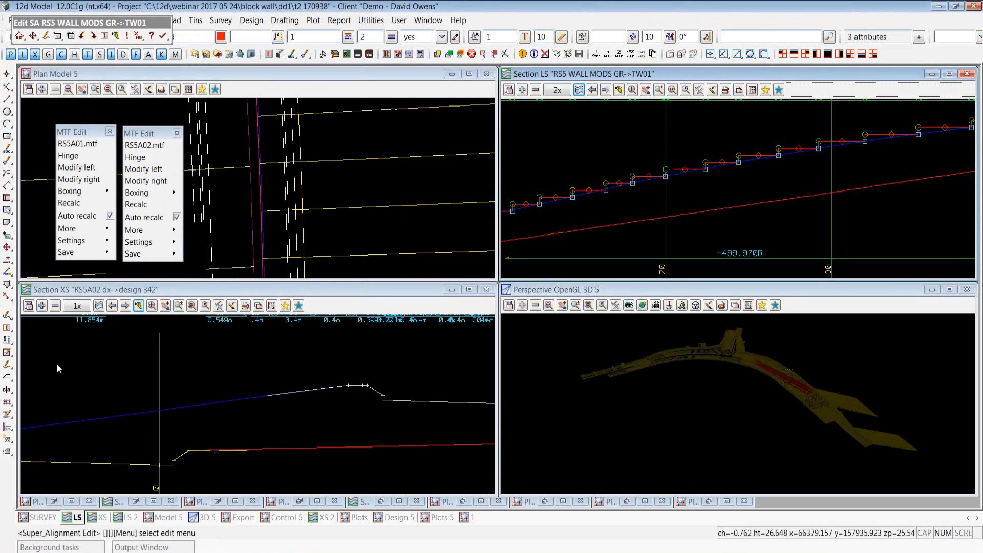
click(141, 308)
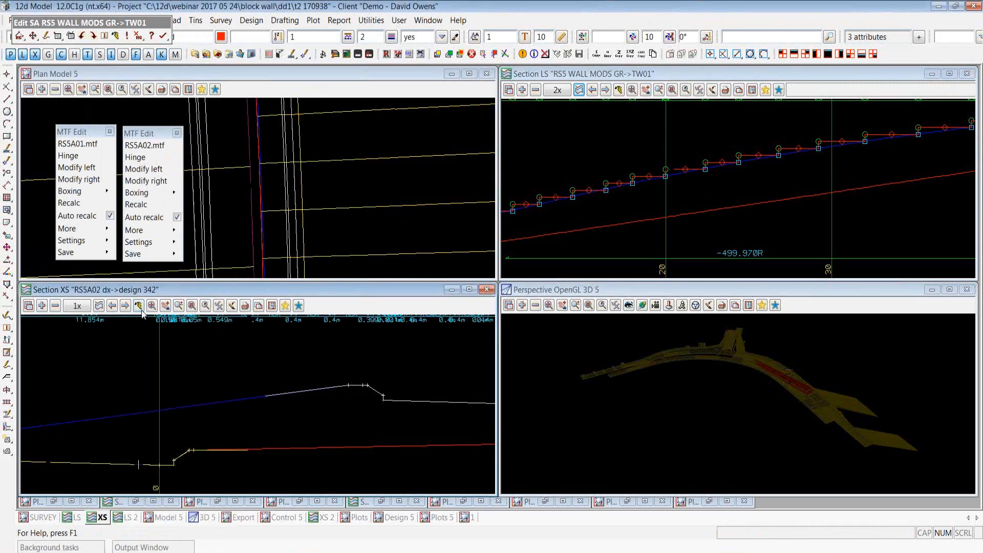
scroll(293, 350, down, 2)
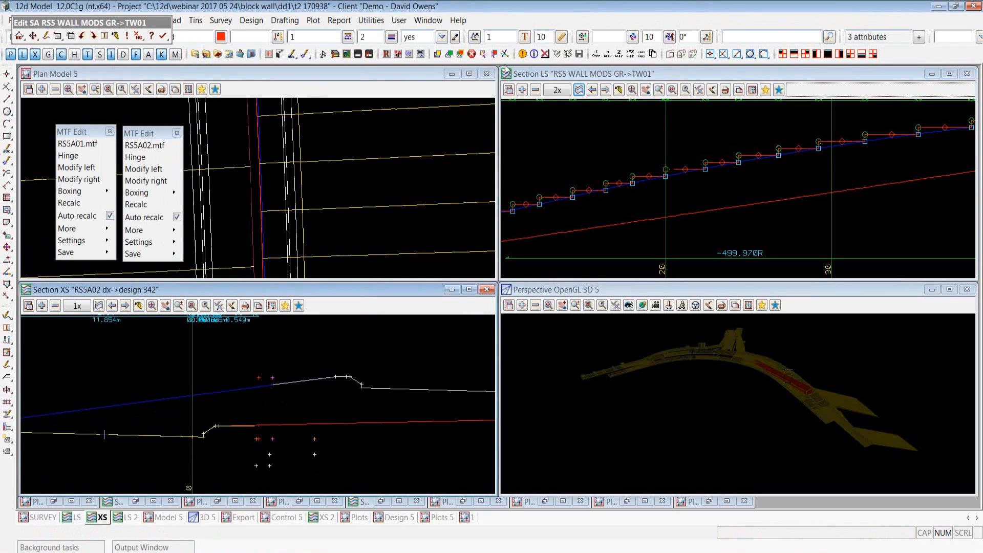
Open the edit menu of the RS5W01 function from a wall point in the cross section and park it clear of the wall.
click(409, 53)
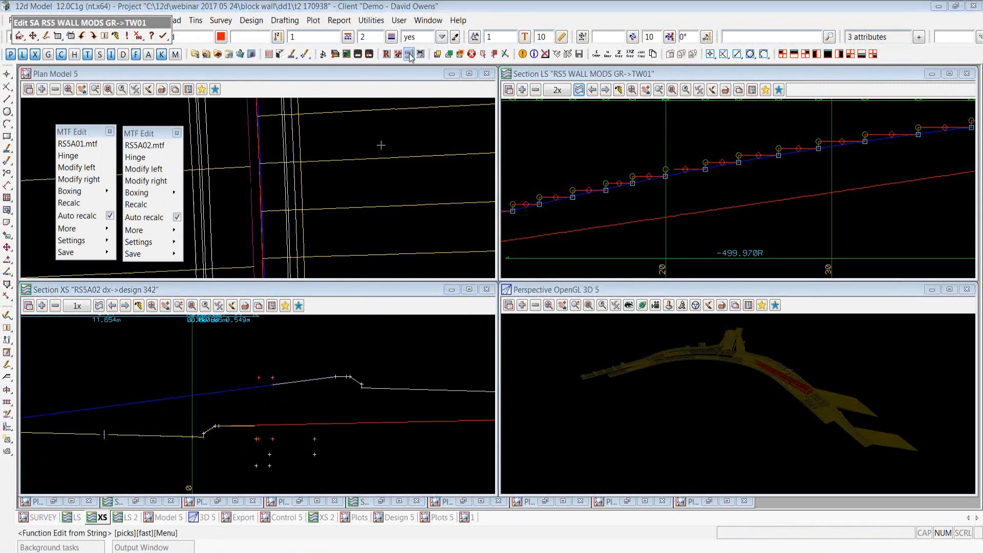
click(269, 454)
middle_click(271, 459)
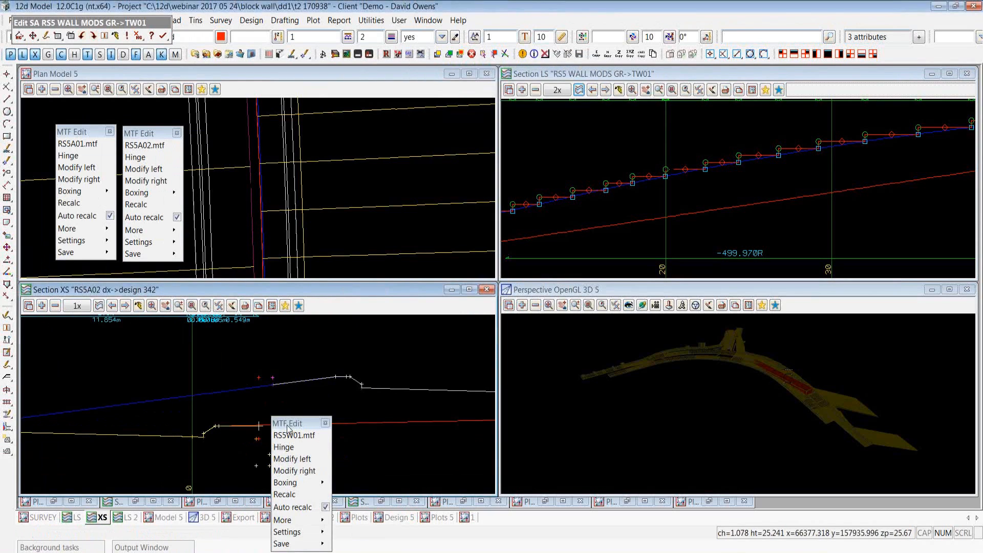
drag(288, 428, 54, 344)
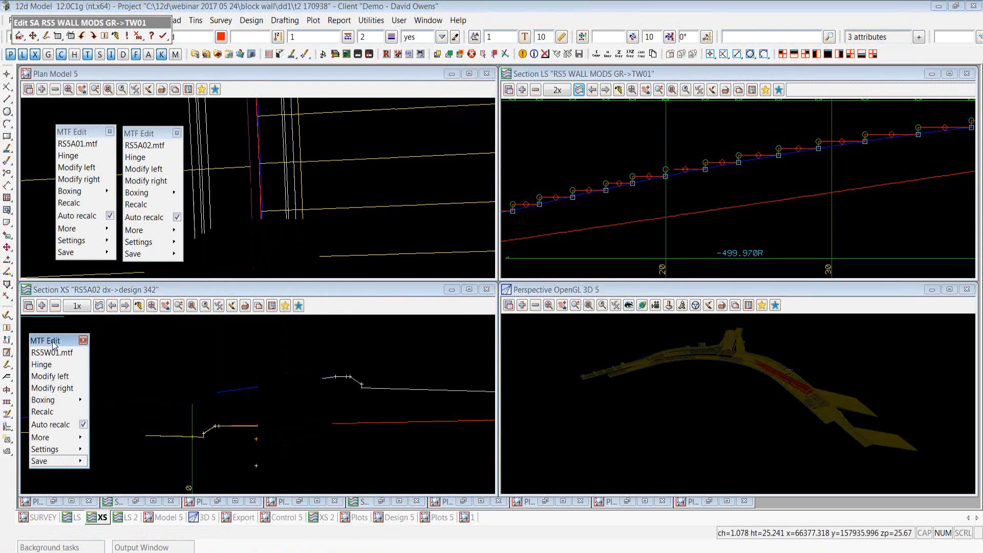
Open the left modifiers of RS5W01.mtf, view the wall strings up close in plan and reposition the modifier list for reading.
click(50, 377)
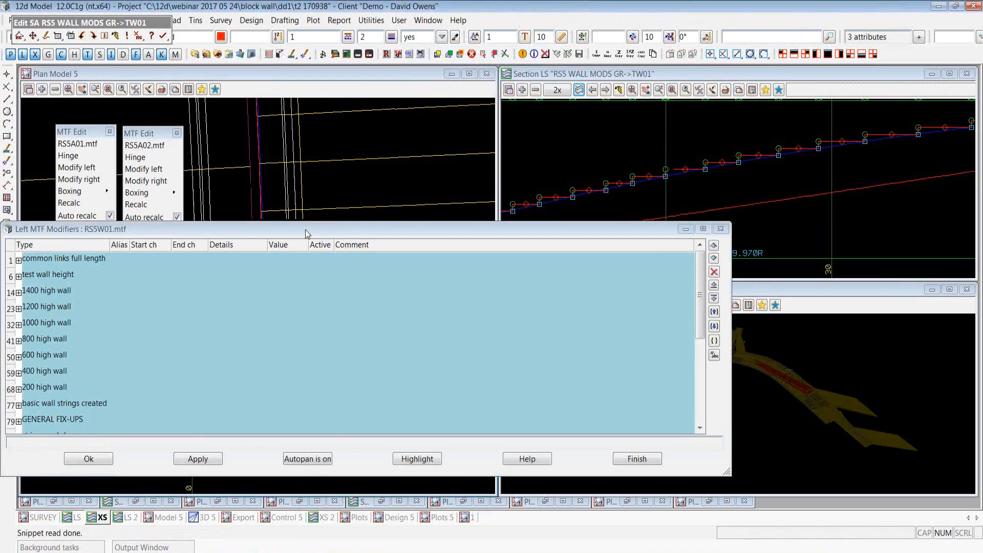
drag(305, 231, 663, 102)
click(275, 86)
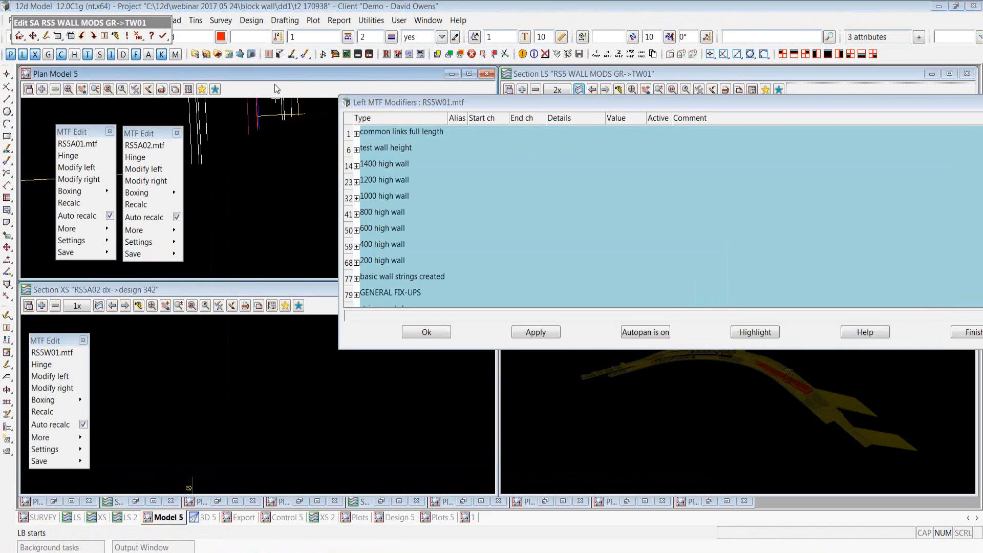
middle_drag(259, 103, 258, 210)
scroll(258, 210, up, 5)
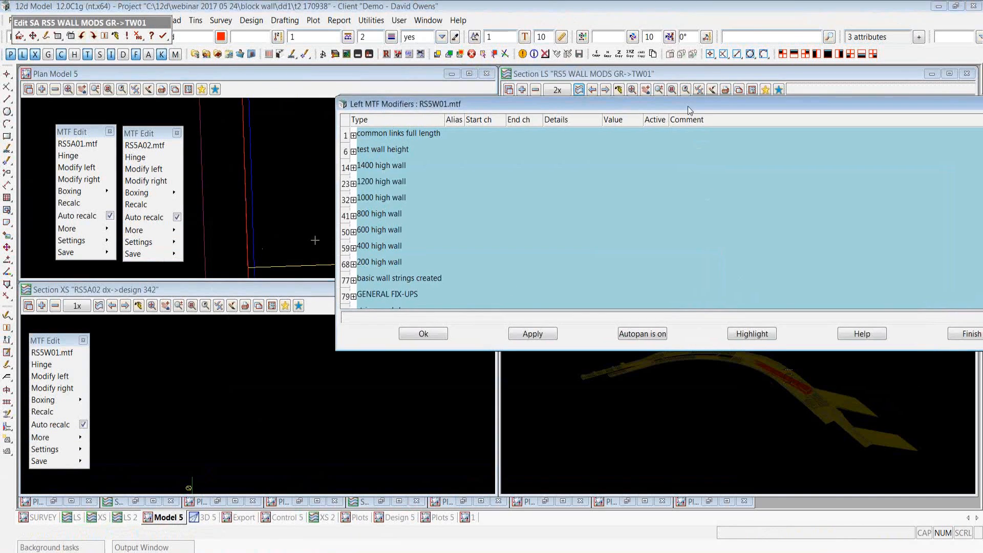
drag(695, 101, 565, 123)
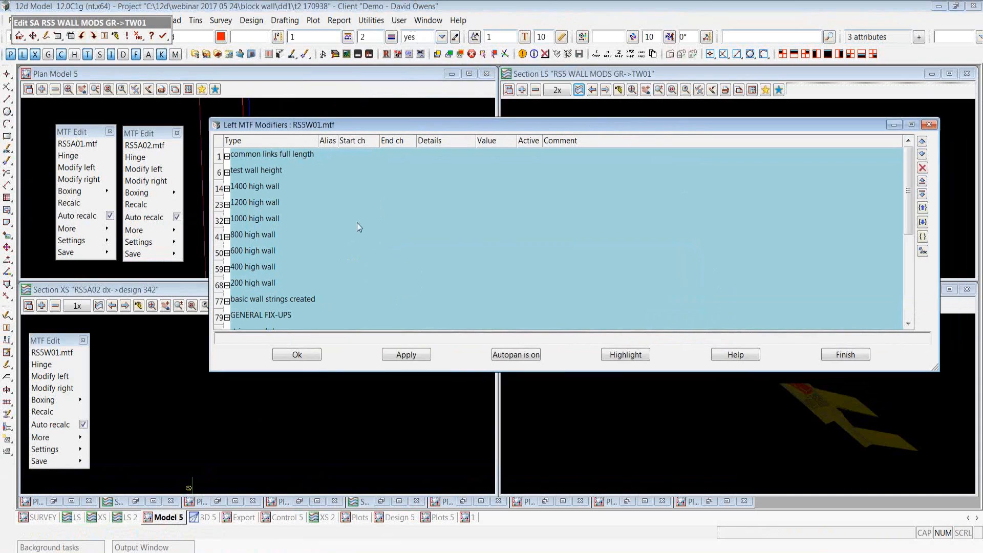
Open the special chainage values of RS5W01.mtf, review the full list of named TW01 part starts and ends, and close it.
click(40, 437)
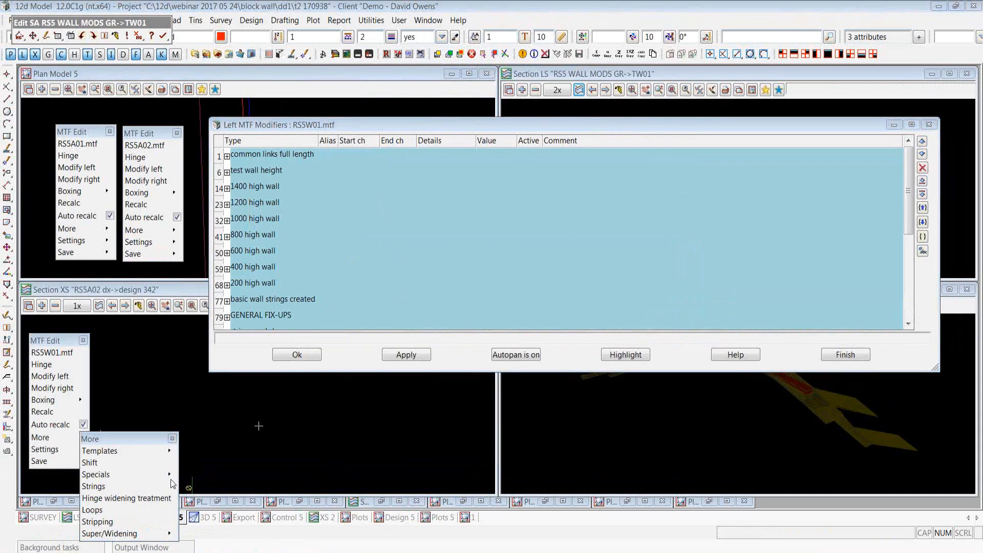
click(95, 474)
click(182, 488)
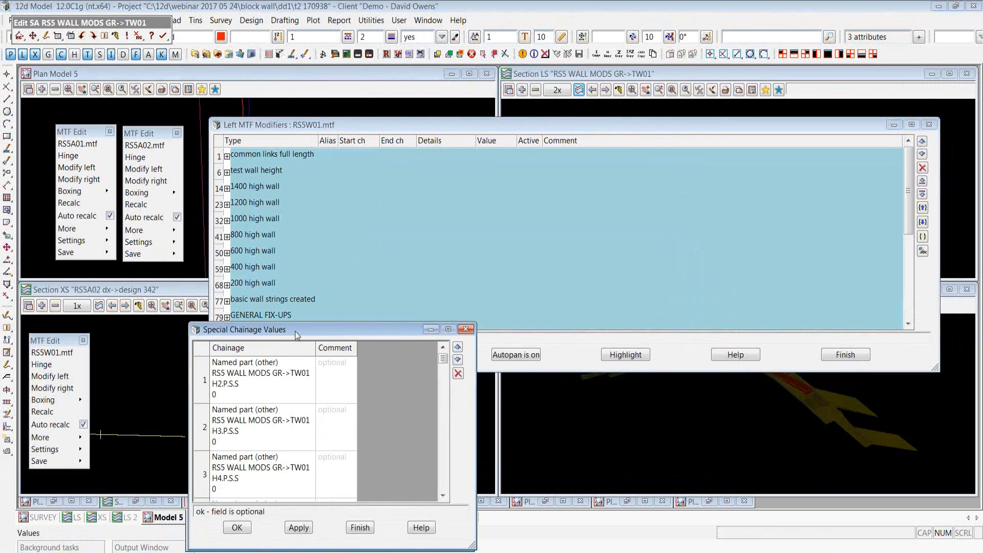
drag(295, 331, 362, 30)
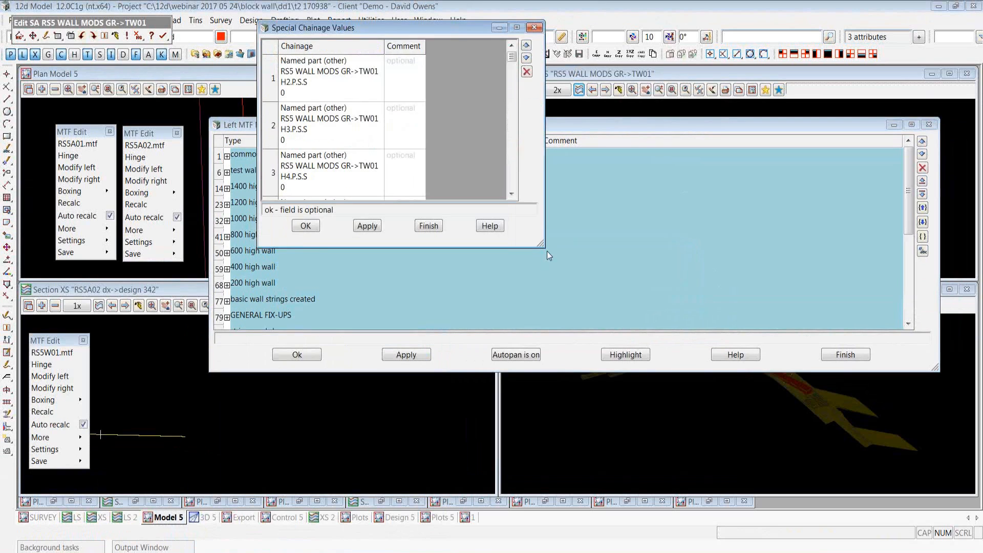
drag(543, 249, 672, 447)
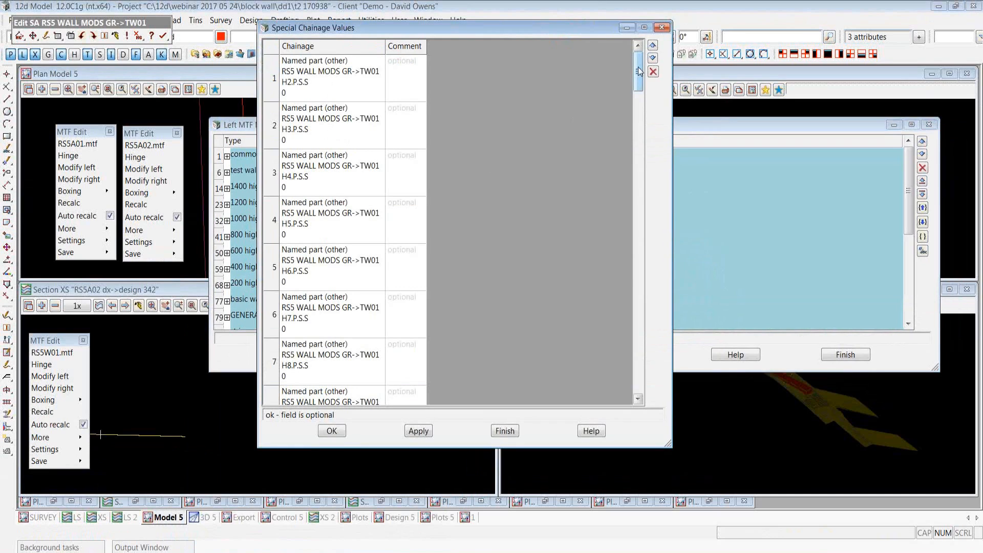
drag(639, 71, 637, 185)
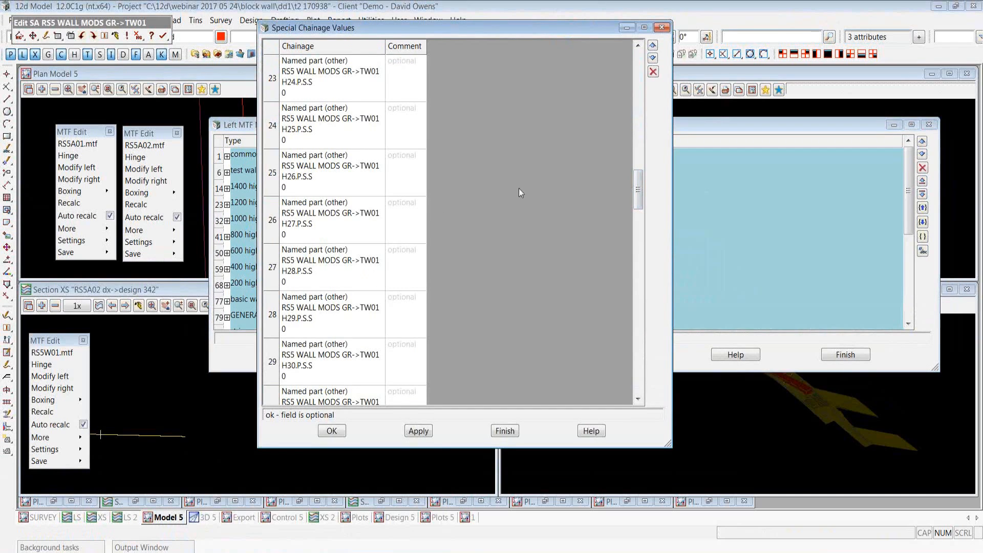
drag(640, 196, 626, 383)
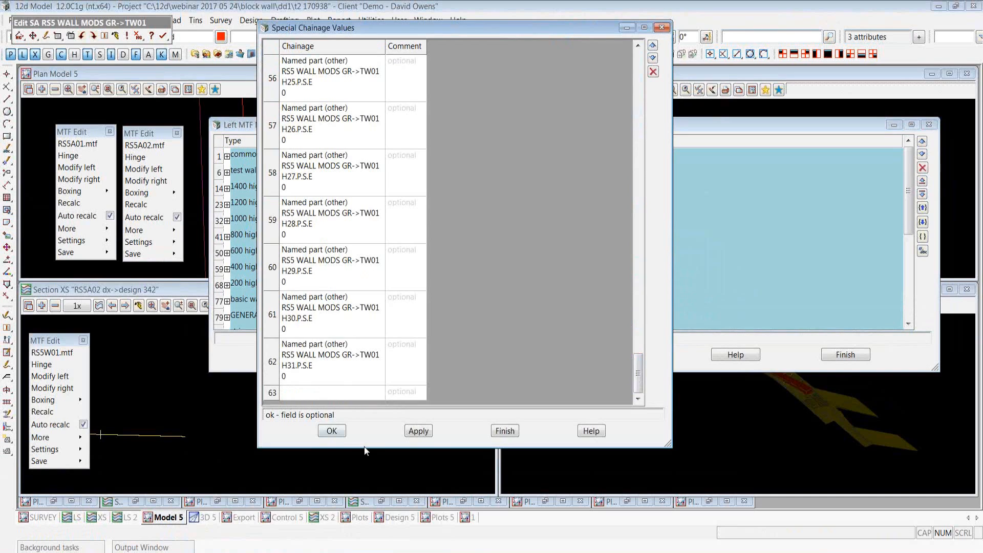
click(340, 431)
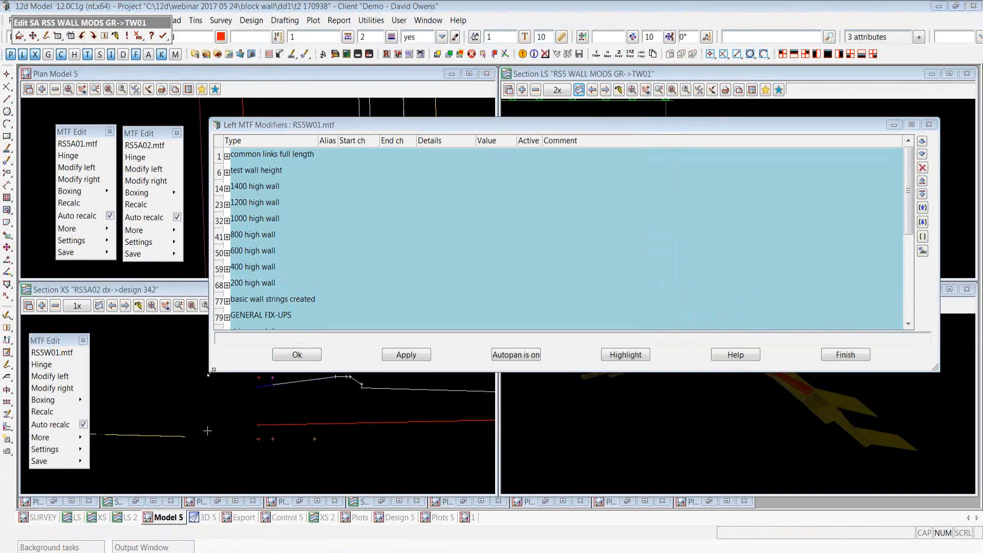
Enlarge the RS5W01.mtf left modifier list, expand its test wall height group and widen the Type column for reading.
drag(209, 373, 221, 474)
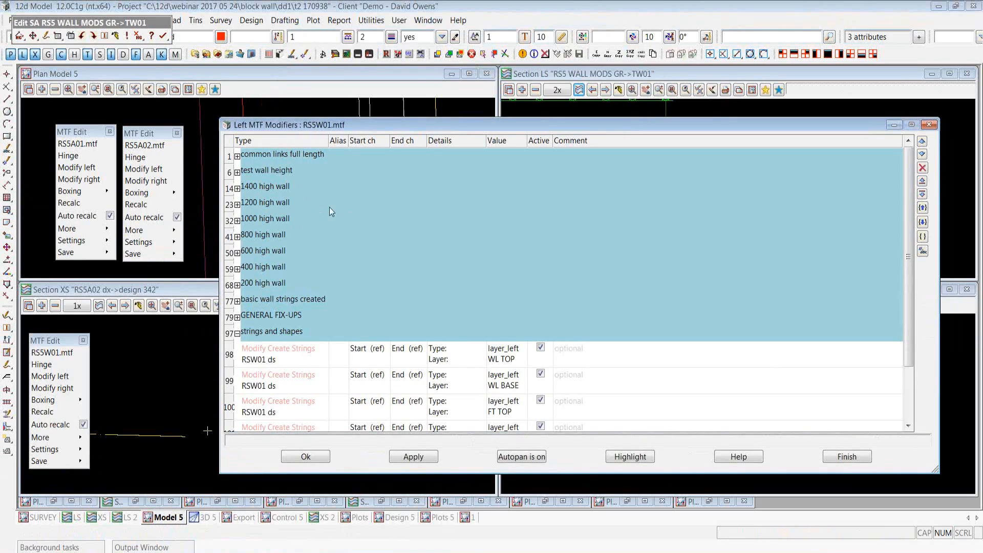
click(237, 174)
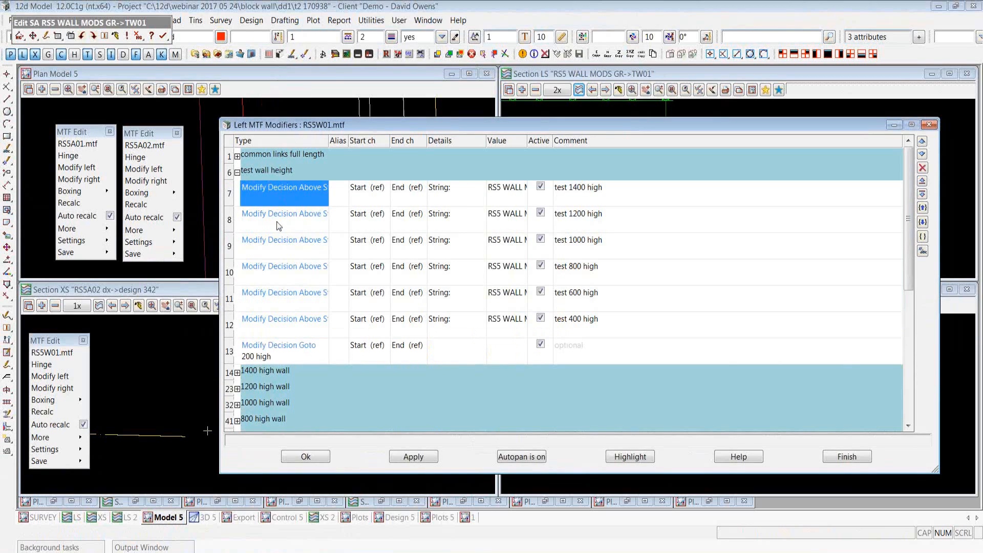
click(279, 226)
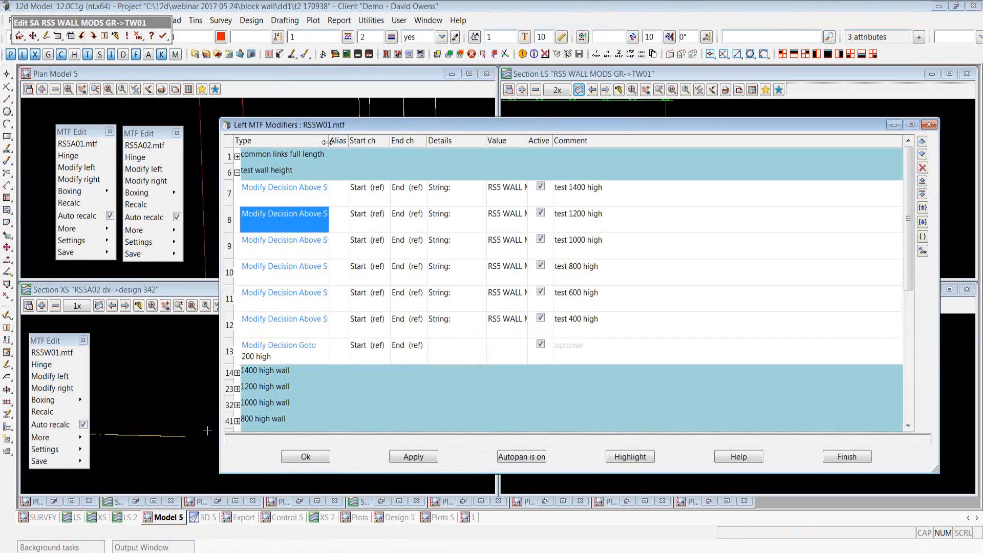
drag(326, 141, 390, 163)
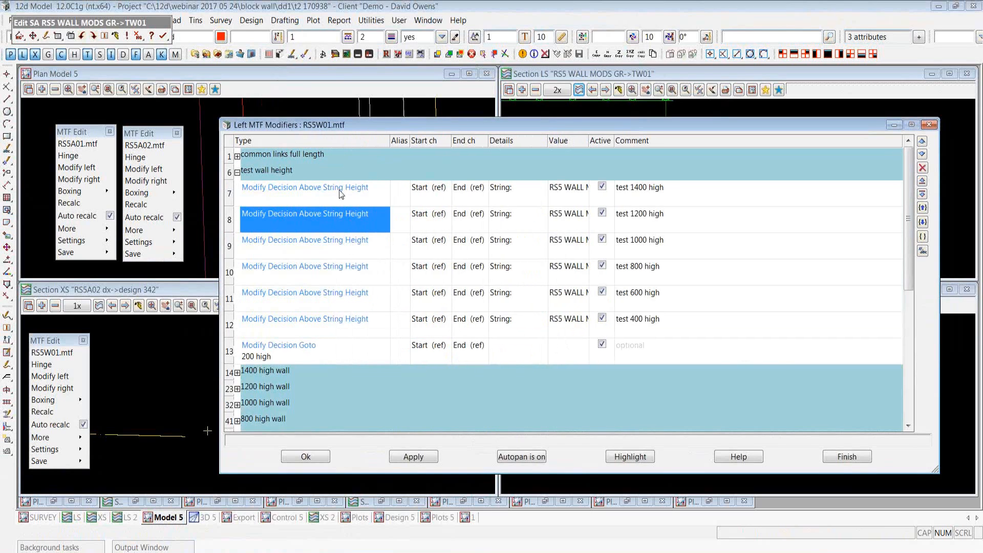
Open the Modify Decision Above String Height modifier of the 1200 high test, enlarge it to review its settings, and close it.
double_click(333, 220)
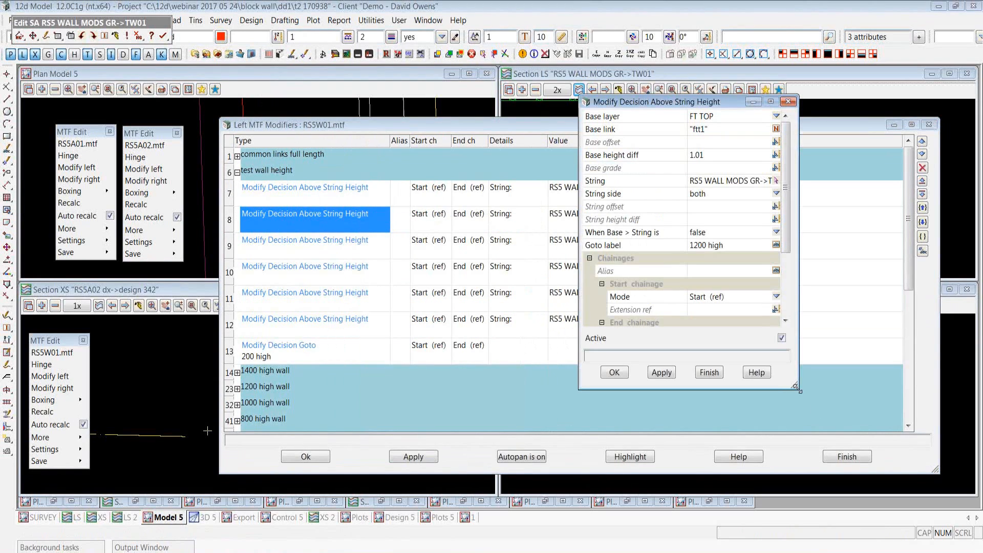
drag(797, 388, 844, 433)
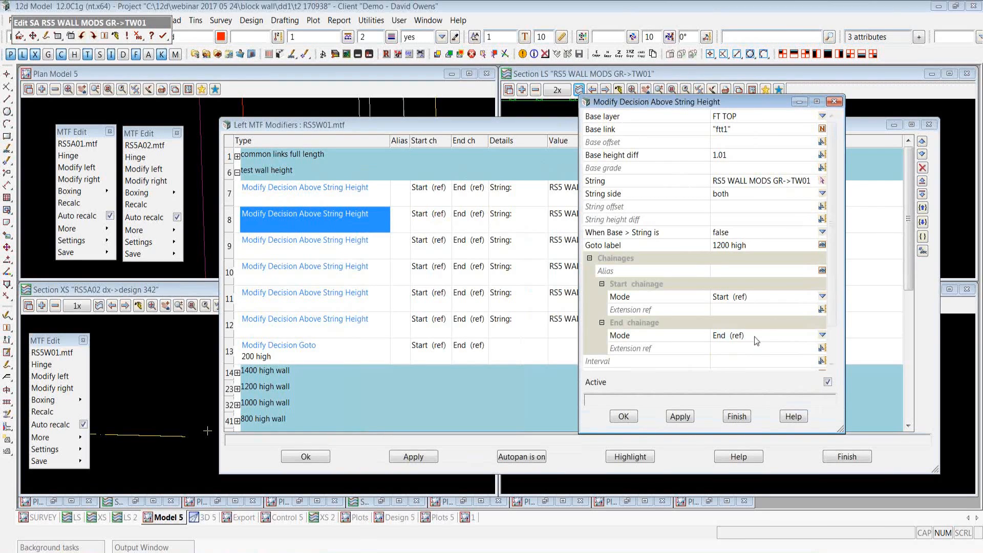
click(624, 416)
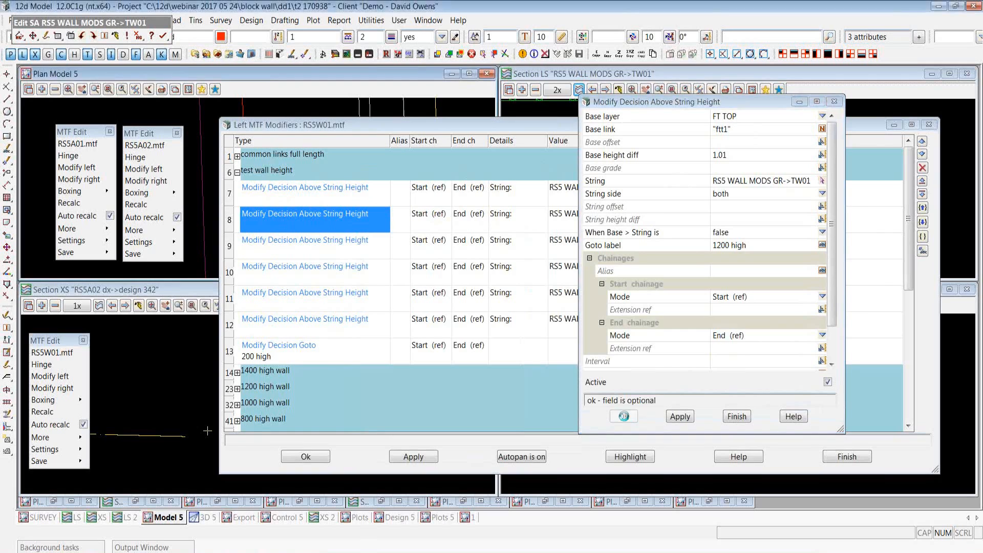
Open the decision modifier of the 1400 high test and examine its base height difference and goto label.
click(632, 191)
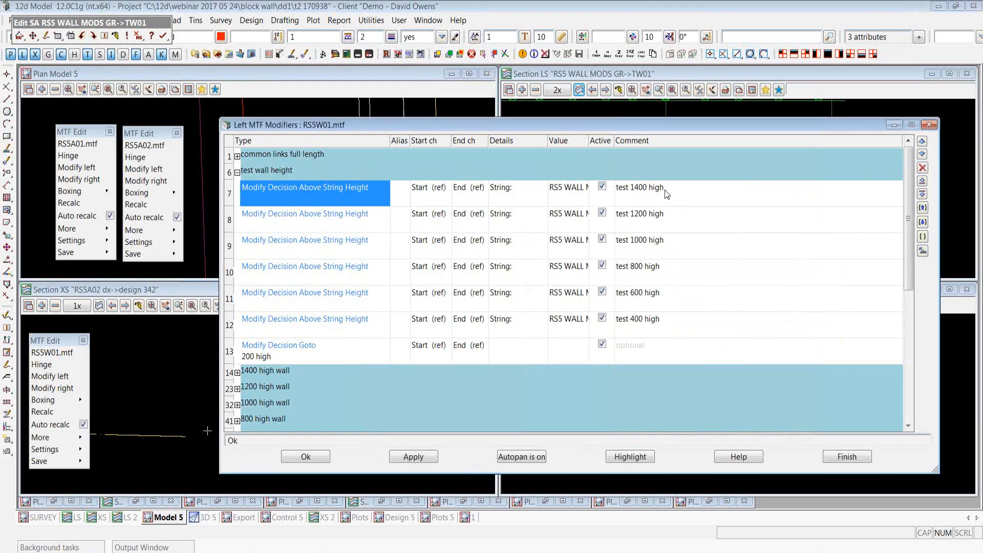
double_click(365, 194)
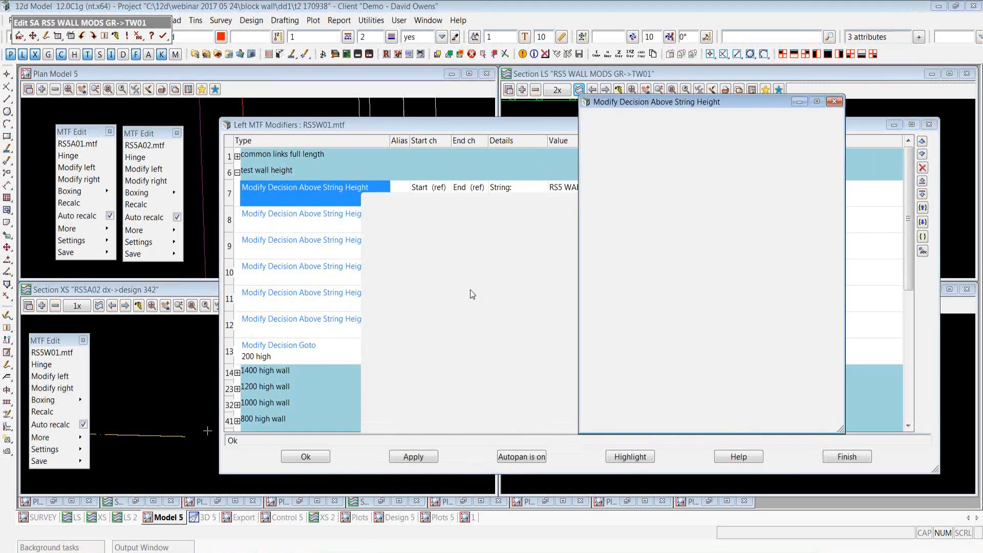
click(757, 249)
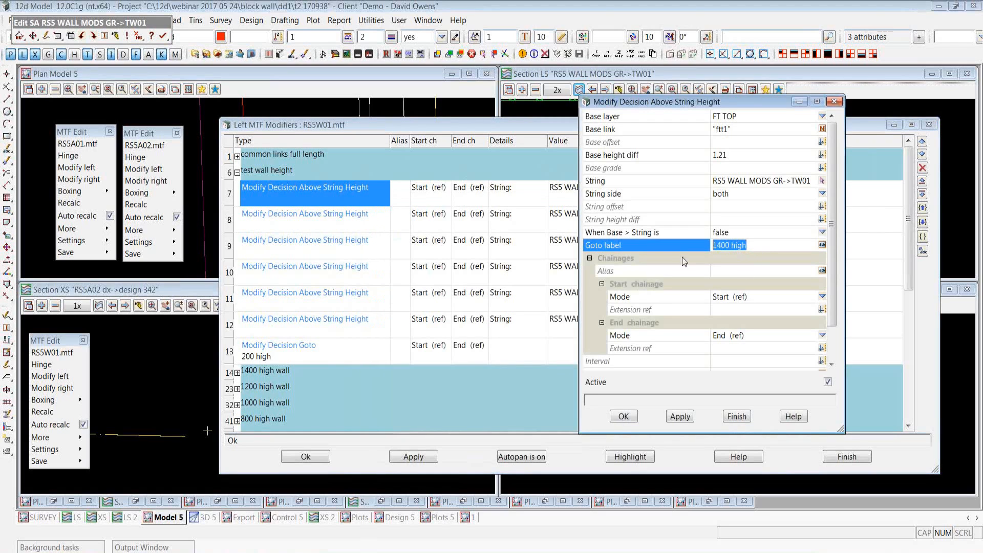
Expand the 1400 high wall group and examine its decision label and the Fixed - Insert Absolute modifiers for the wall and footing links.
click(238, 376)
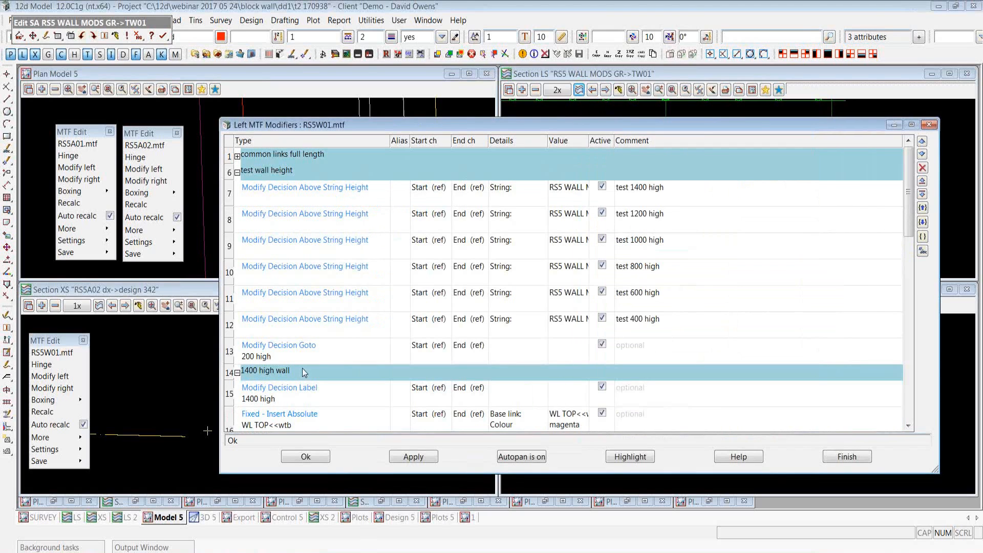
scroll(303, 373, down, 1)
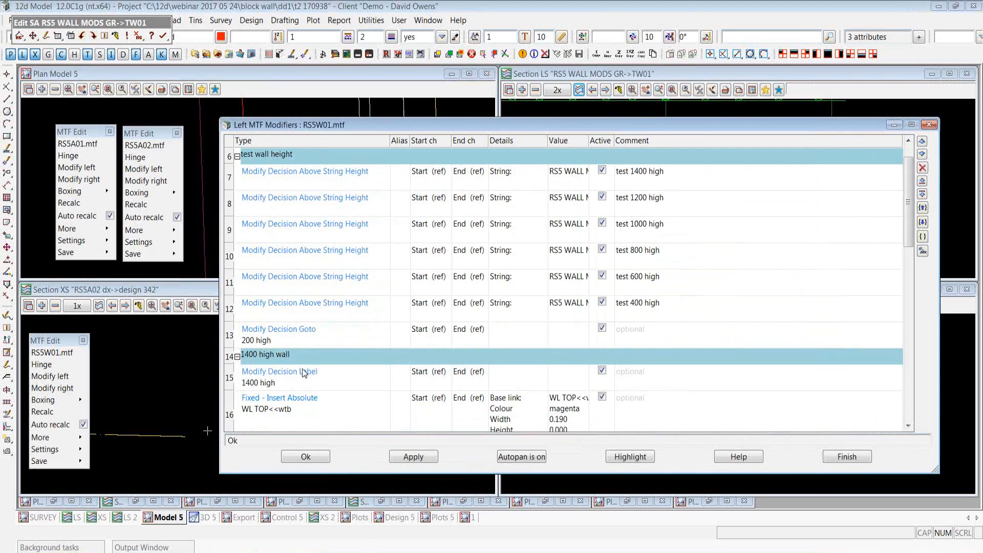
scroll(303, 373, down, 4)
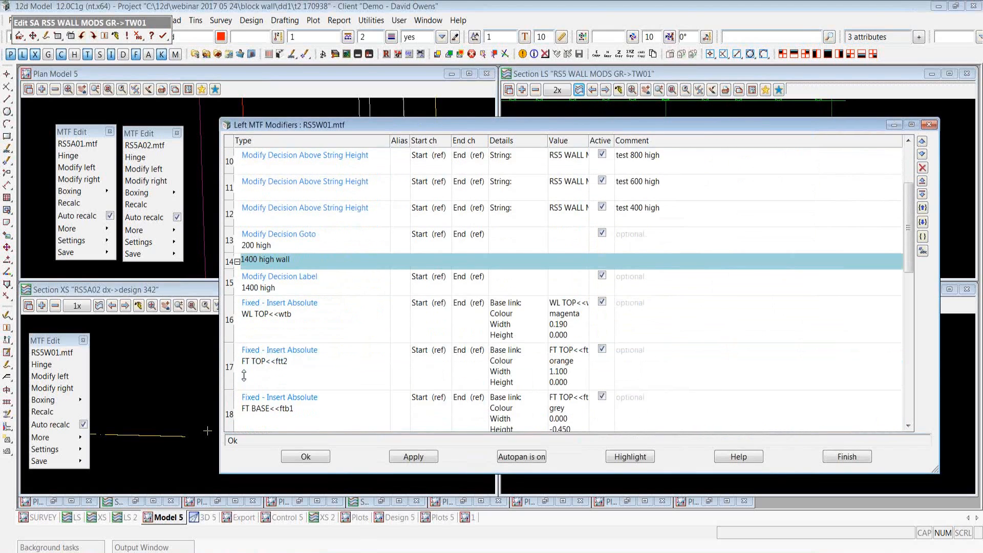
click(334, 317)
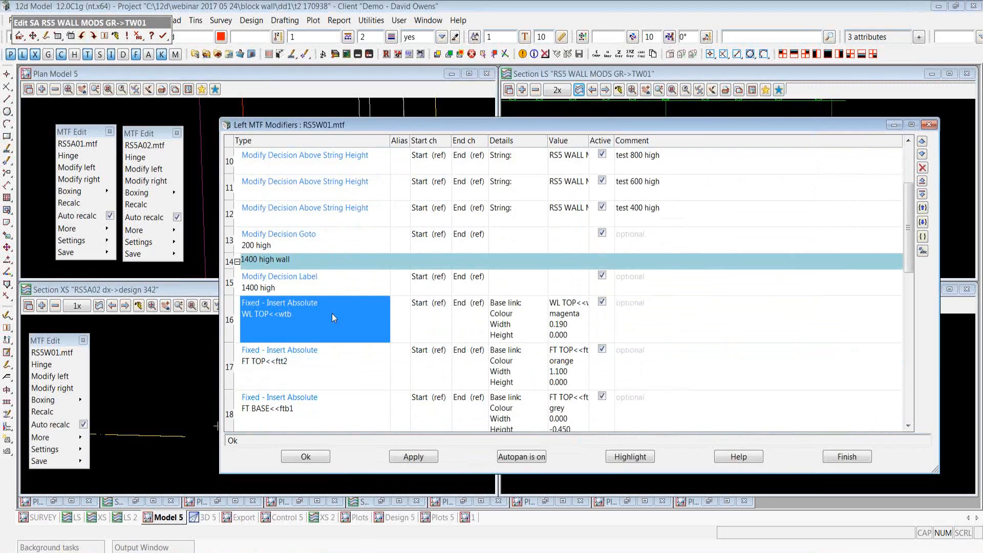
scroll(332, 315, down, 2)
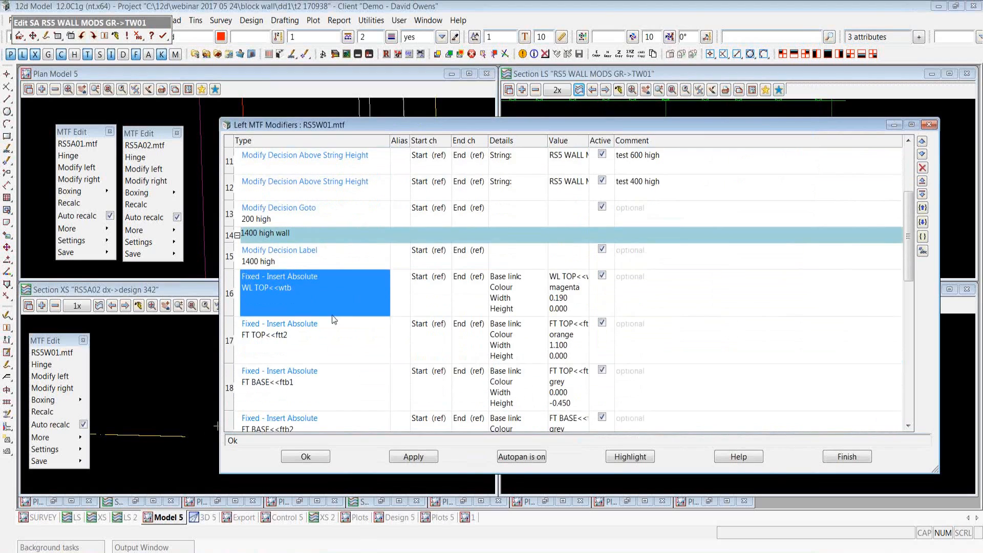
click(328, 317)
click(311, 357)
click(315, 418)
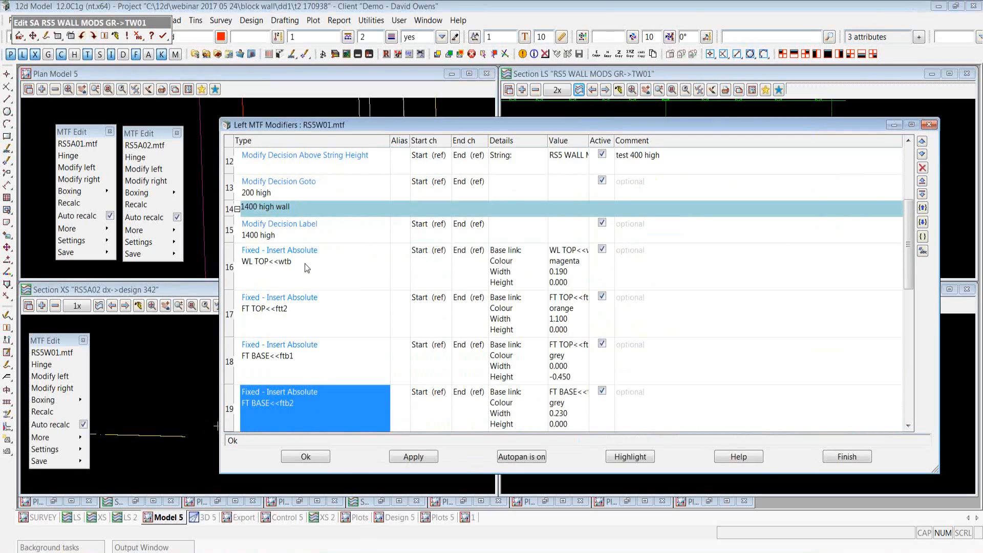
Examine the remaining footing base modifiers of the 1400 high wall group, down to its closing Modify Decision Goto.
scroll(305, 263, down, 2)
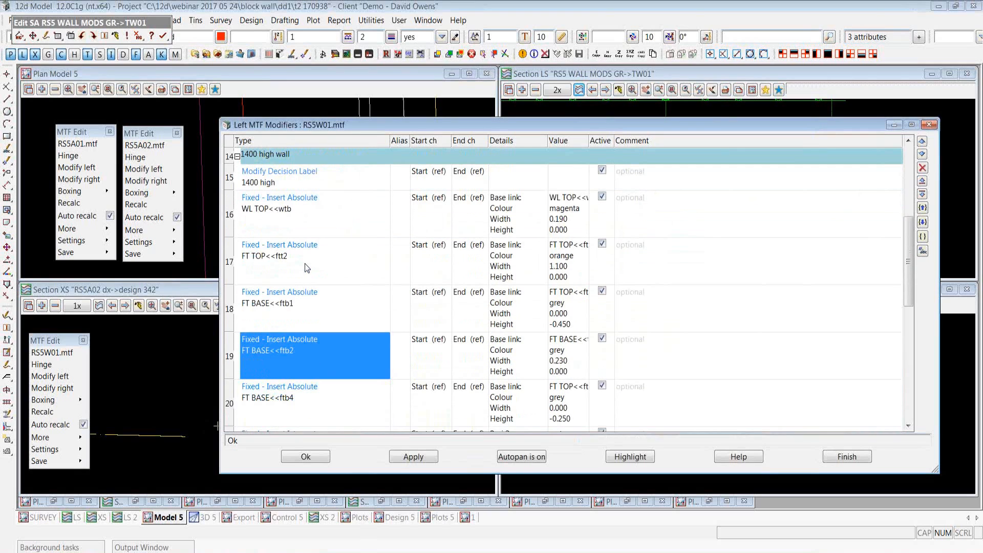
scroll(305, 264, down, 3)
click(303, 331)
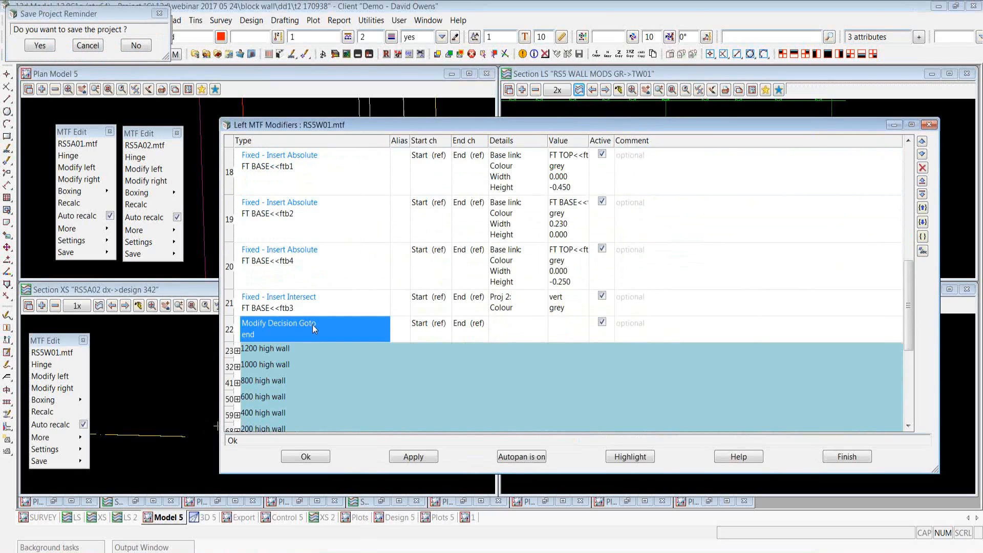
Review the wall height tests again and follow them through to the 1400 high wall group.
scroll(315, 326, up, 3)
scroll(315, 326, up, 5)
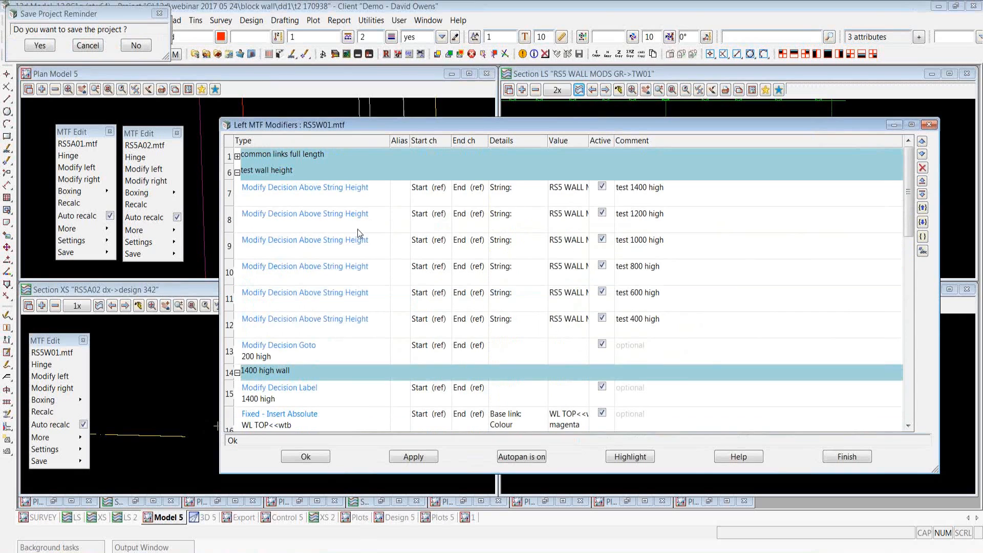
scroll(358, 233, down, 1)
scroll(357, 235, down, 5)
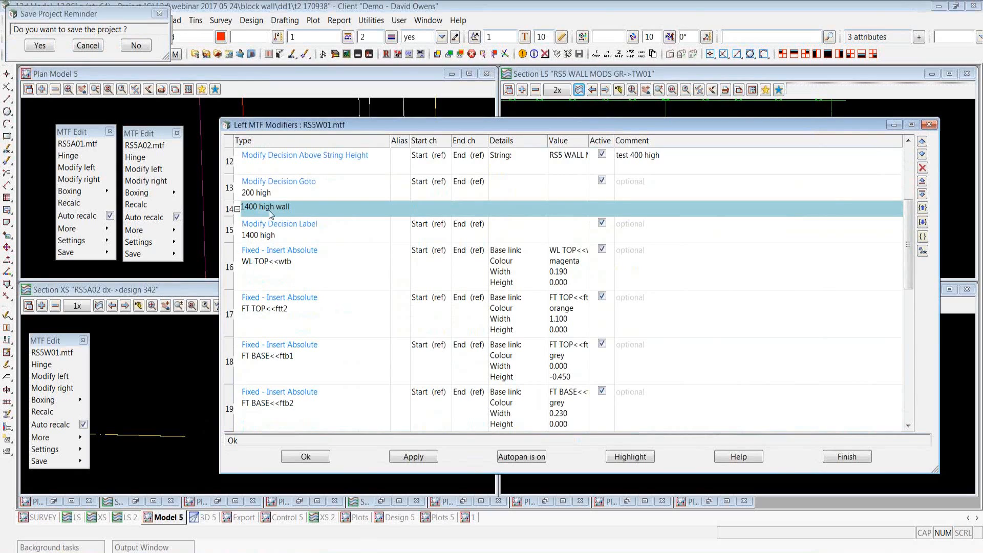
Collapse the 1400 high wall group, then review the strings and shapes modifiers and accept the modifier list.
click(237, 209)
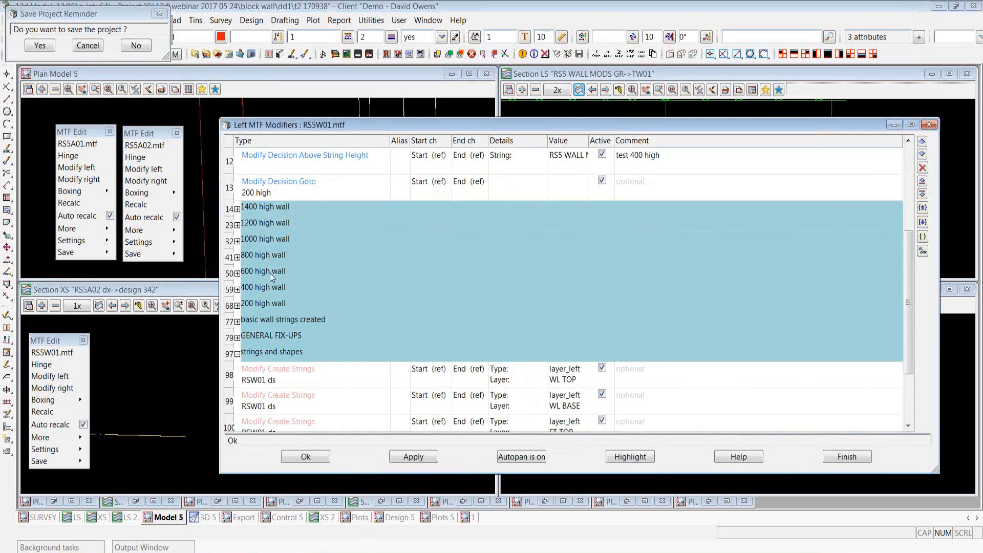
scroll(274, 291, down, 3)
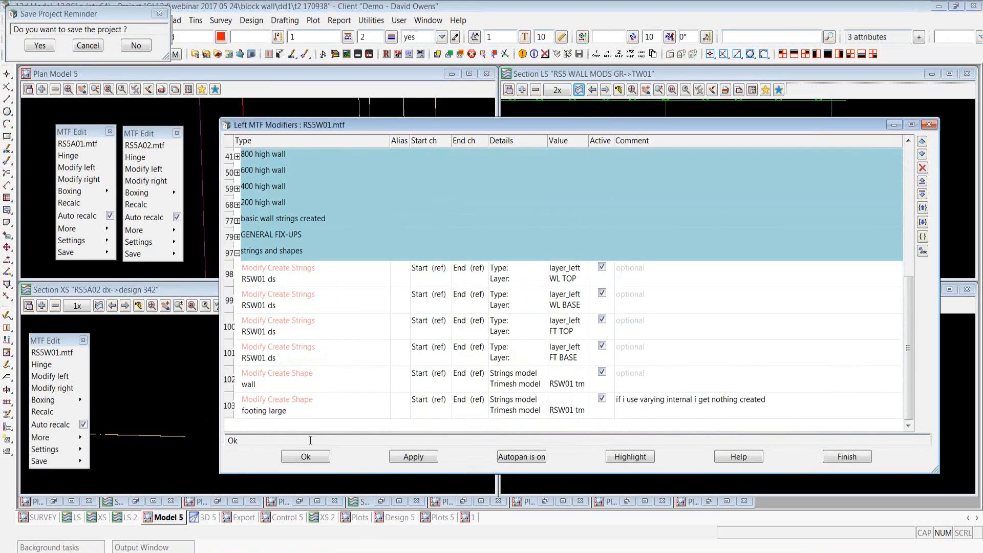
click(309, 463)
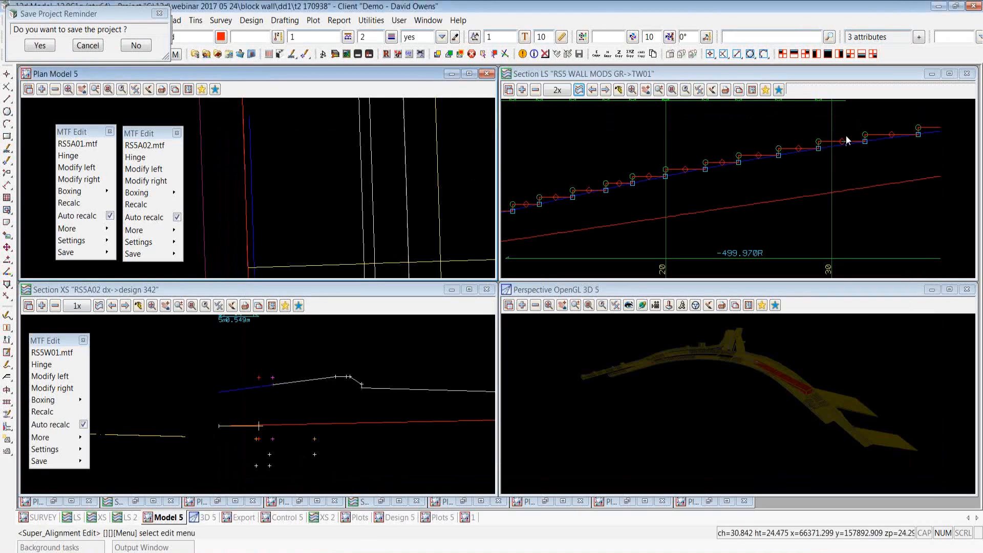
Add the RSW01 tm trimesh model to the RS5A02 cross section view and re-profile the section.
click(41, 306)
text(tm)
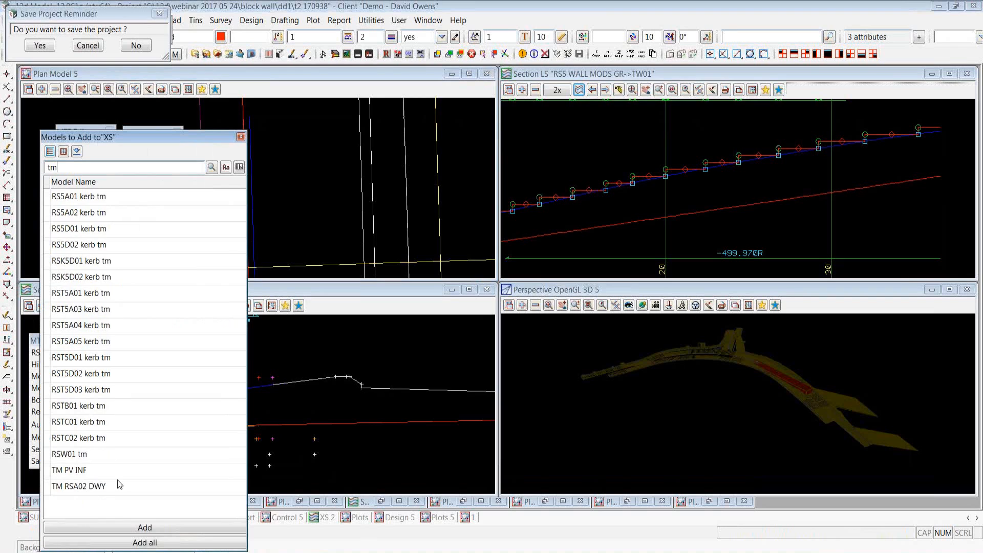
double_click(113, 453)
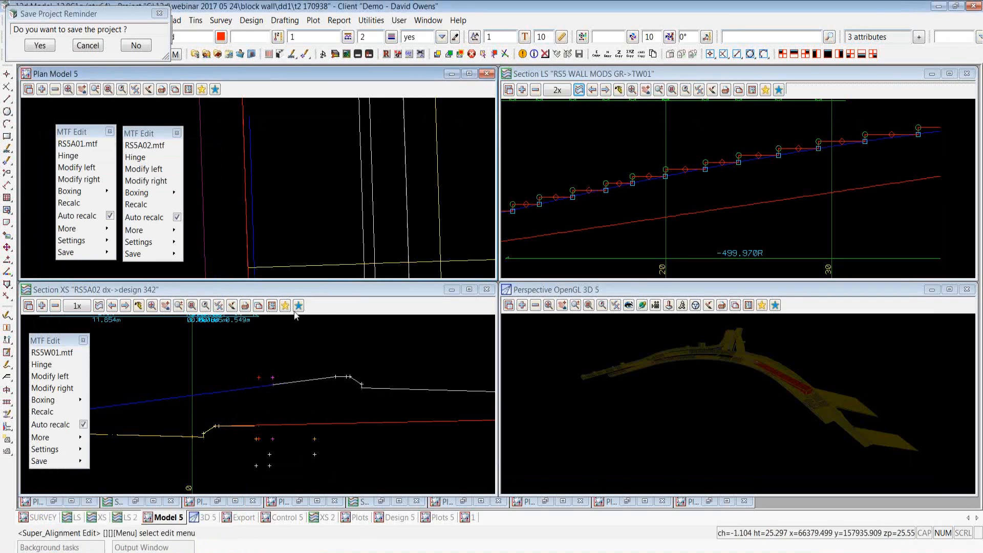
click(138, 306)
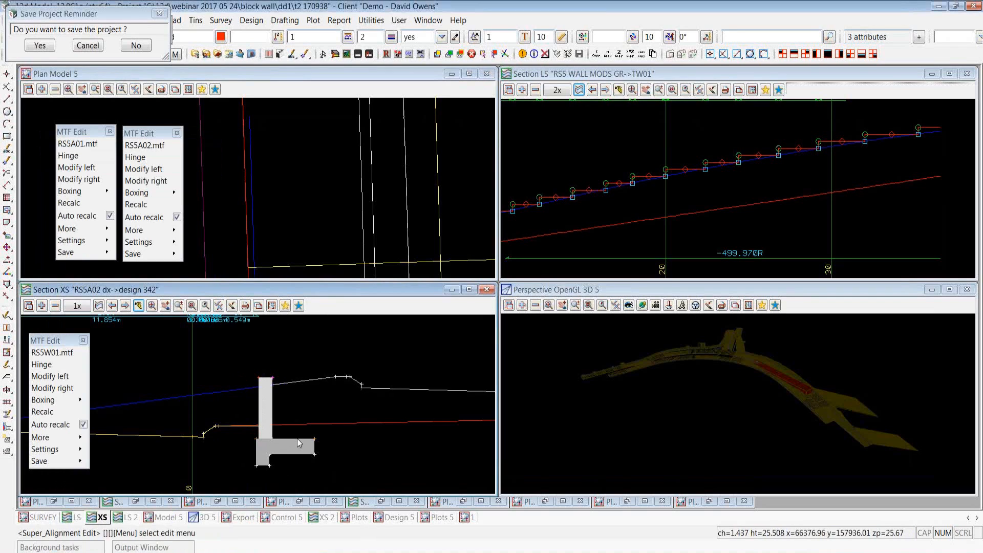
Examine the stepped end of the retaining wall up close in the 3D perspective view and enlarge that view.
click(885, 291)
scroll(817, 399, up, 4)
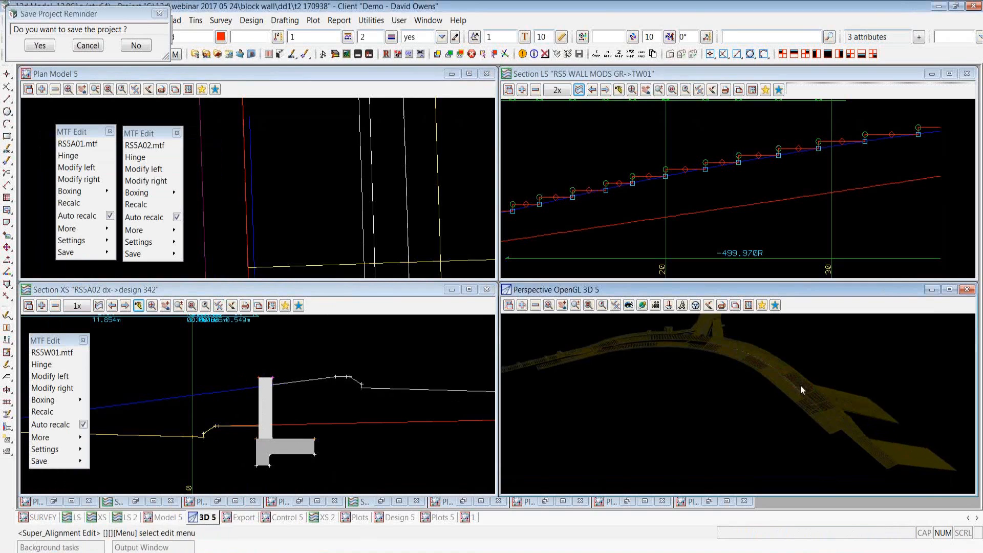
scroll(801, 389, up, 3)
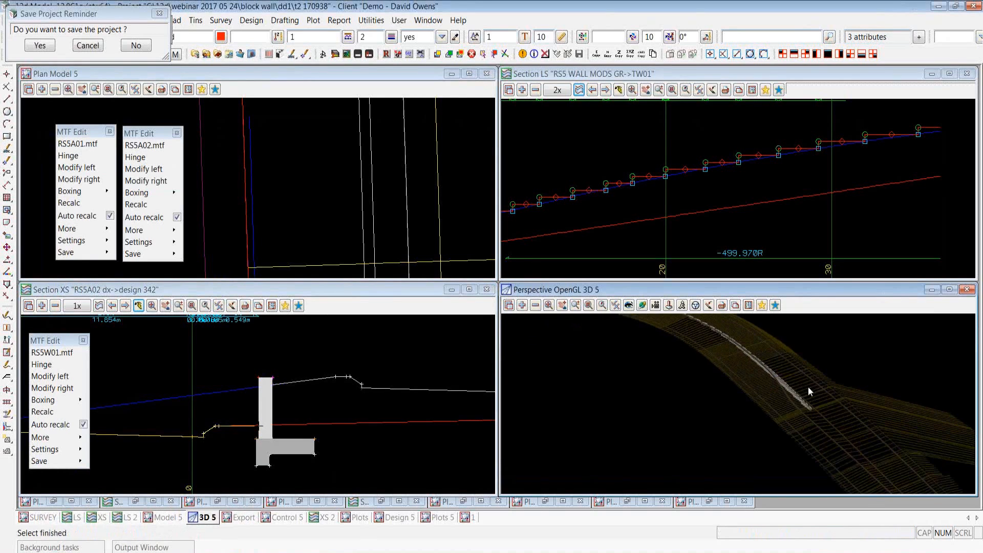
scroll(808, 391, up, 2)
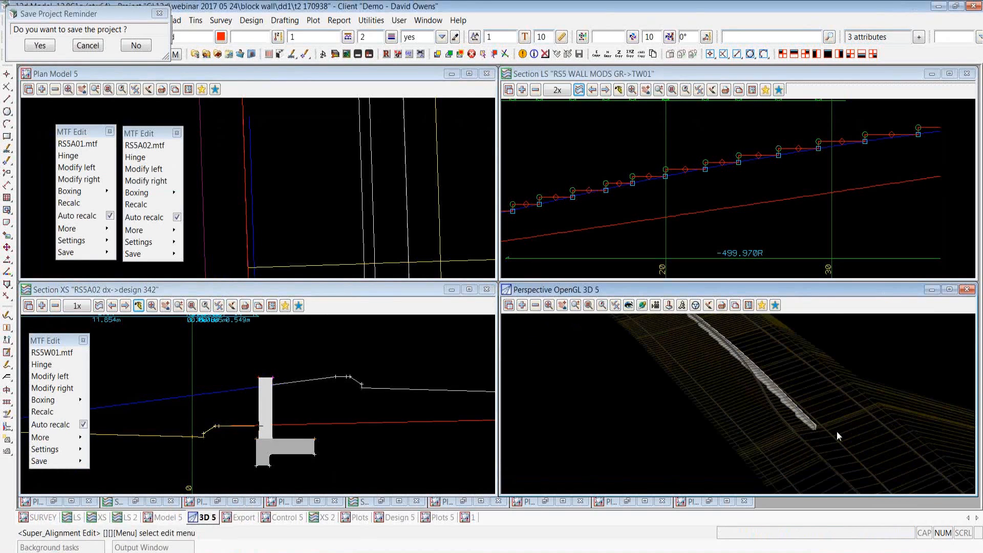
scroll(836, 431, up, 4)
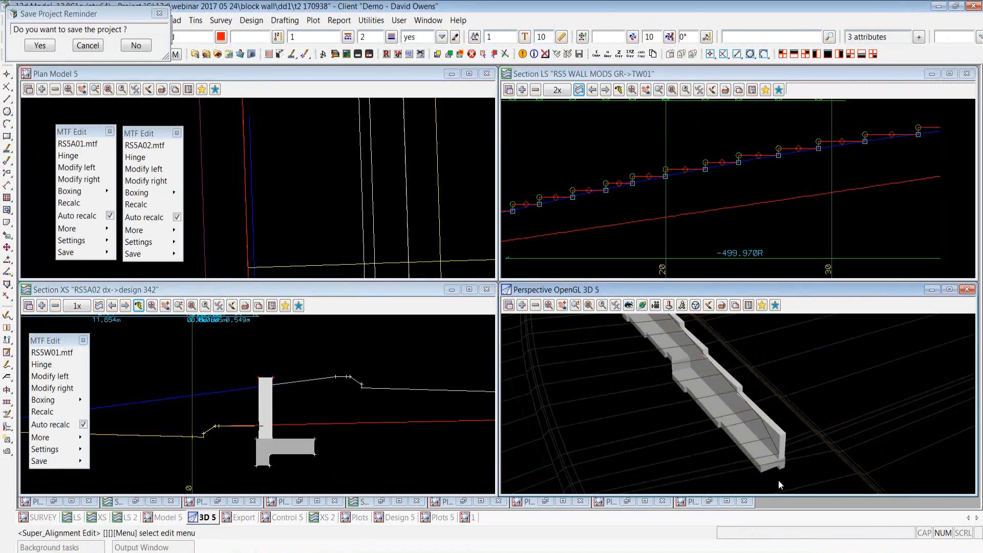
scroll(778, 480, up, 2)
drag(500, 284, 332, 109)
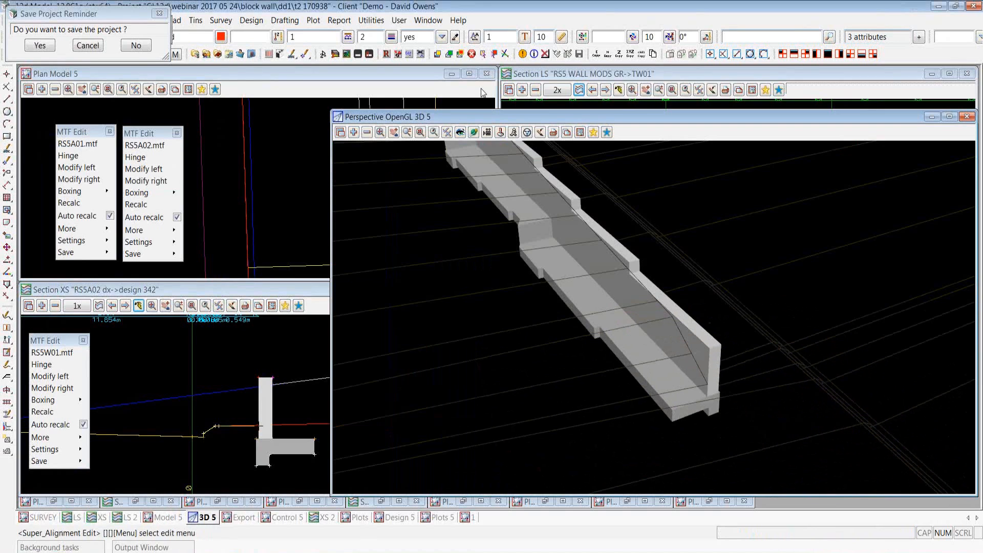
Orbit the perspective view around the retaining wall to inspect its stepped top and footing from above, below and along its length.
click(474, 132)
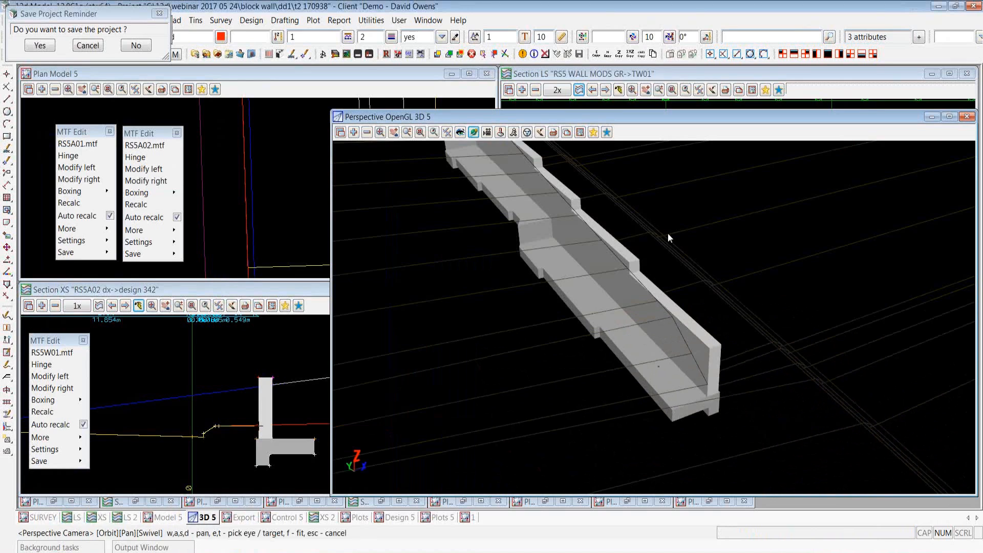
click(743, 363)
drag(744, 365, 732, 174)
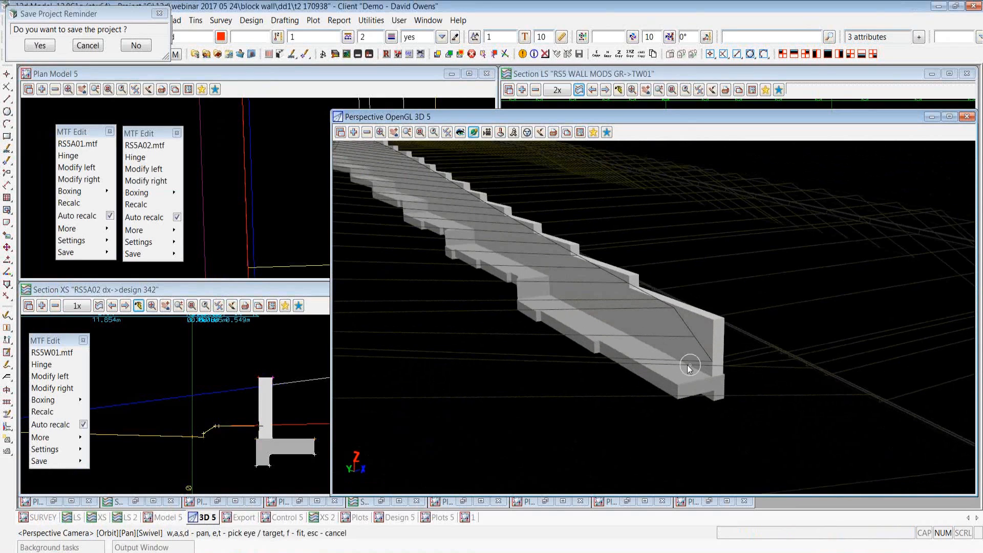
drag(689, 365, 827, 432)
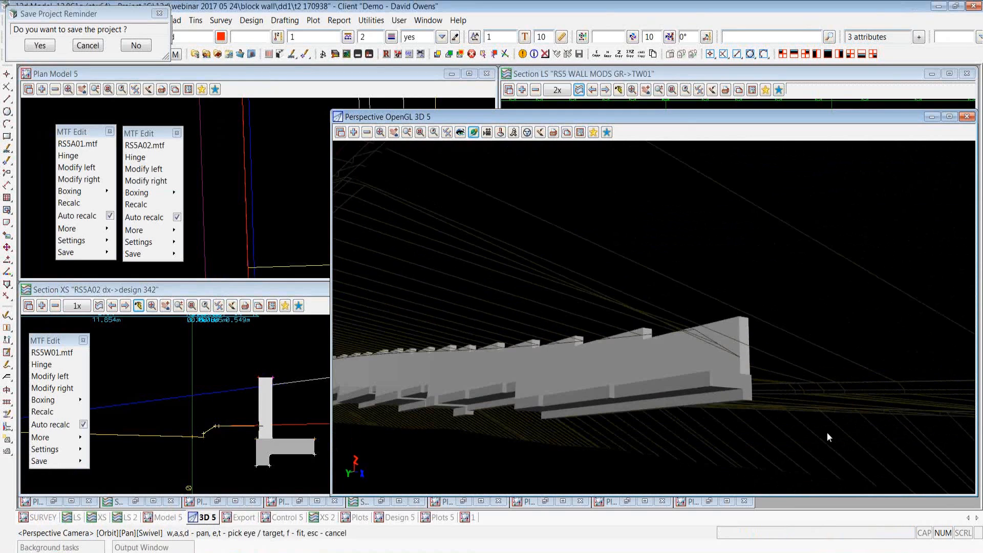
scroll(828, 432, down, 4)
scroll(346, 410, up, 5)
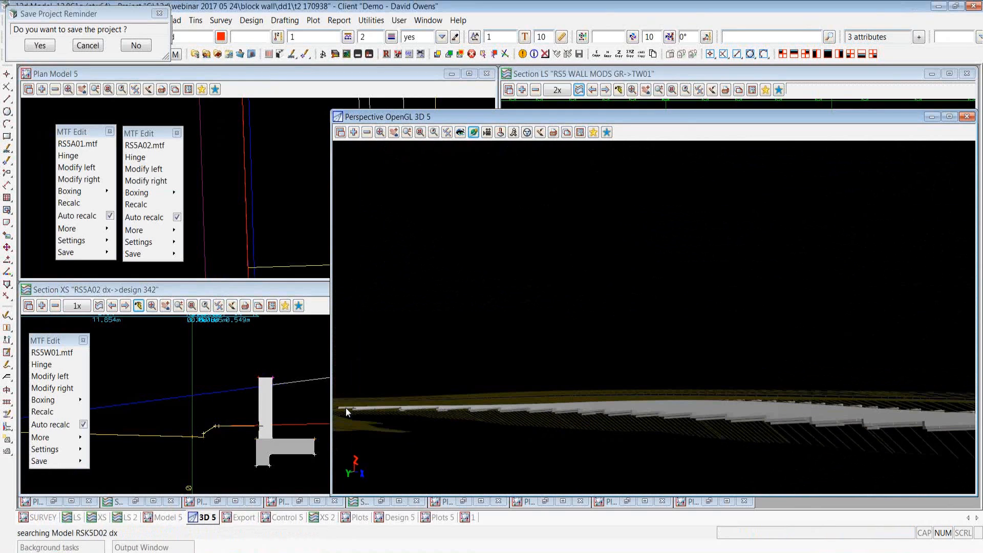
Inspect the stepped joints between the retaining wall blocks and footing up close from several angles in the 3D perspective view.
scroll(344, 407, up, 3)
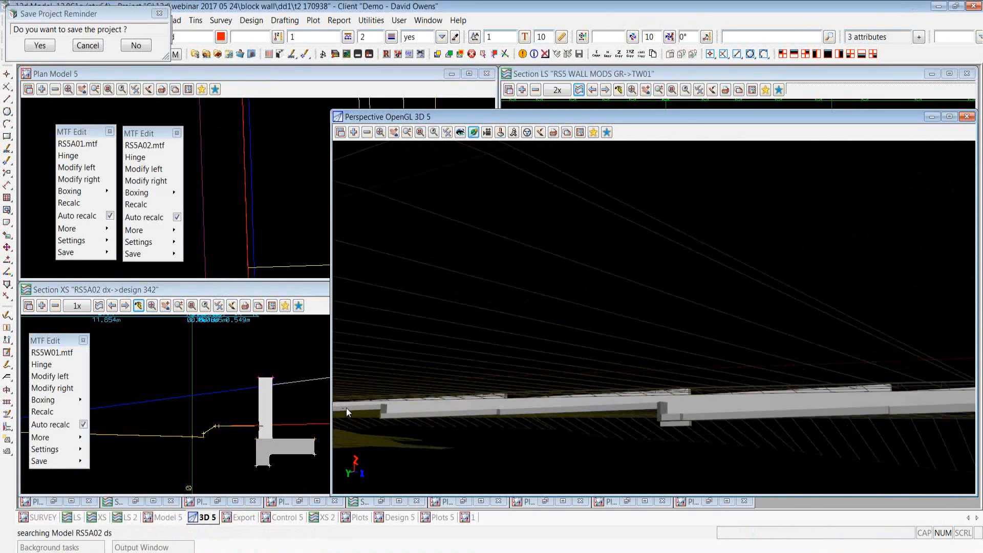
scroll(346, 407, up, 4)
middle_click(480, 423)
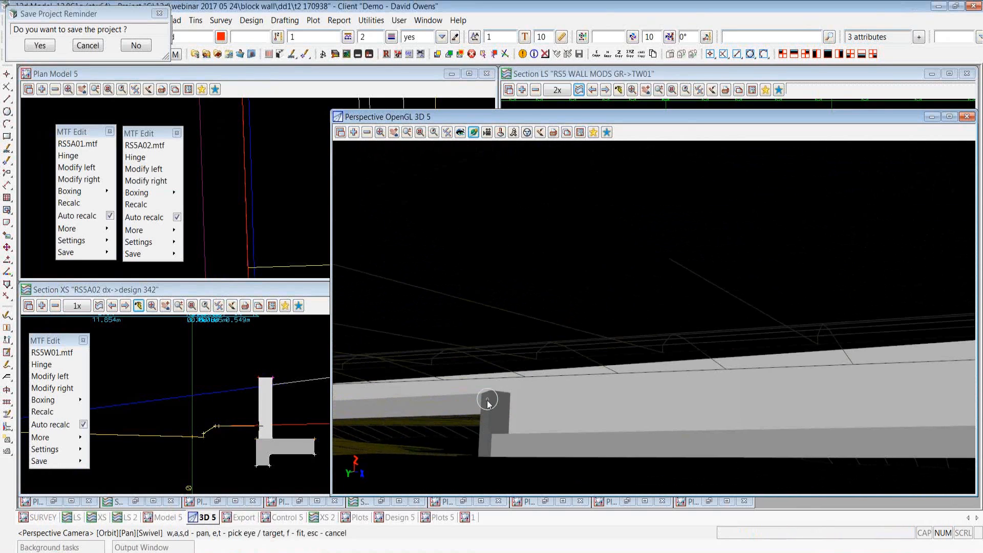
drag(488, 400, 885, 354)
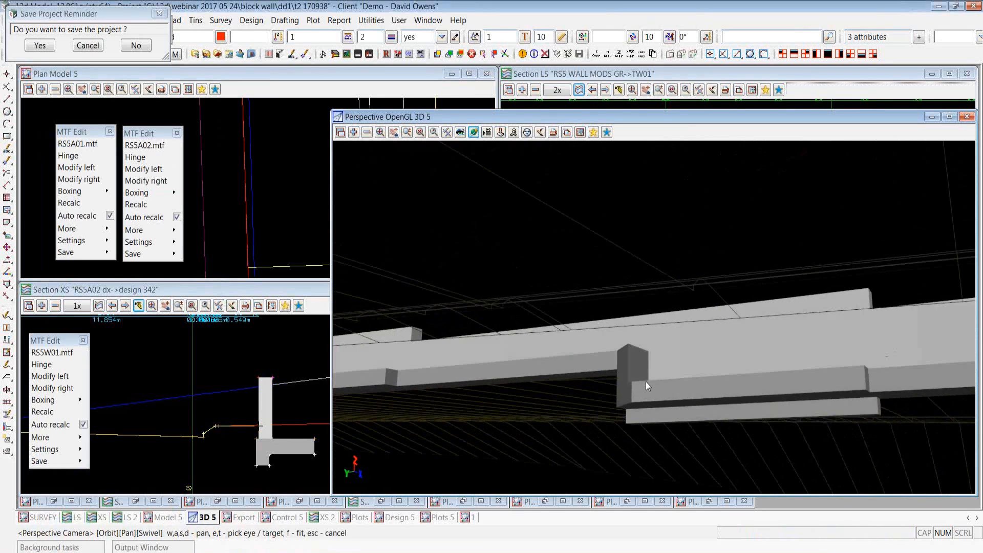
drag(646, 382, 832, 470)
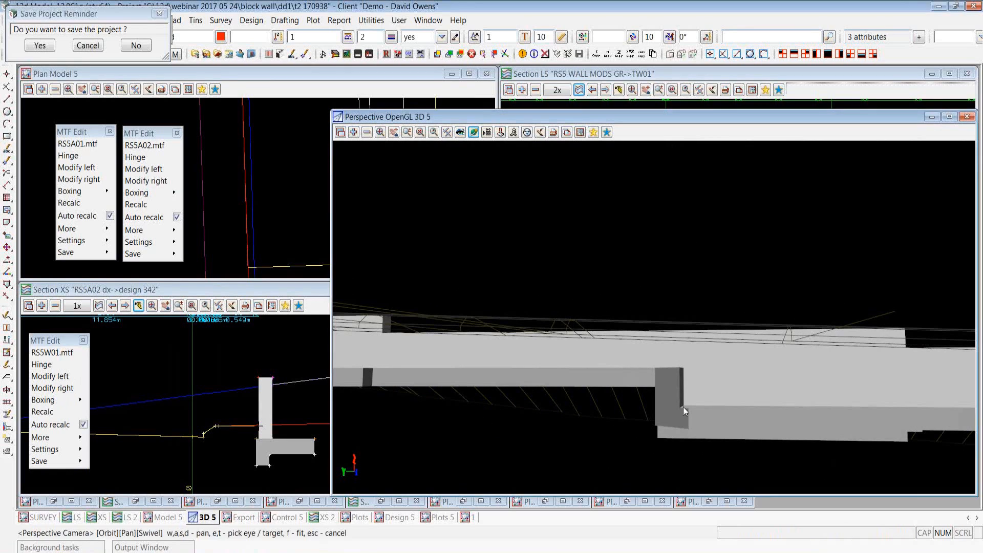
Add a Fixed - to 2 Heights modifier in a new row at the end of the RS5W01 left modifiers list.
click(61, 380)
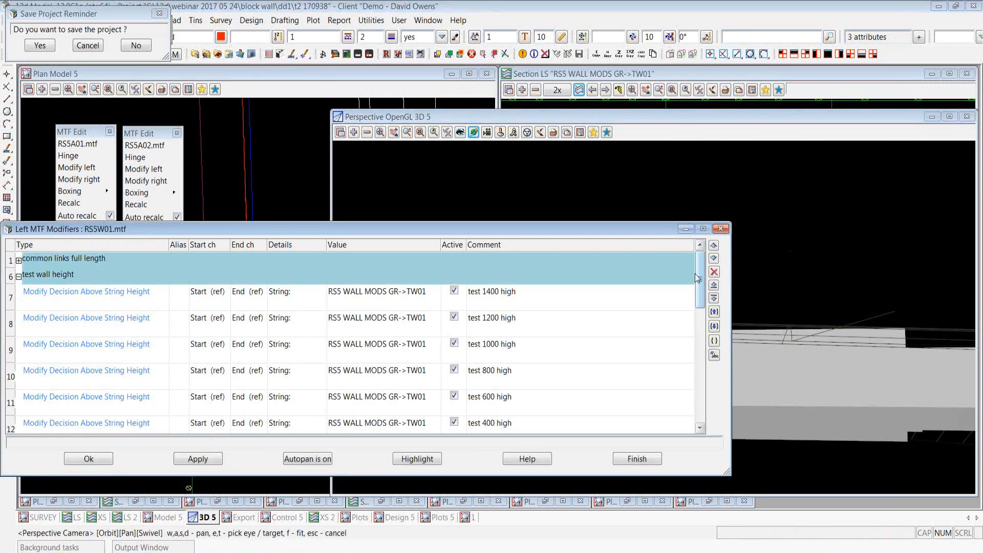
drag(702, 275, 704, 390)
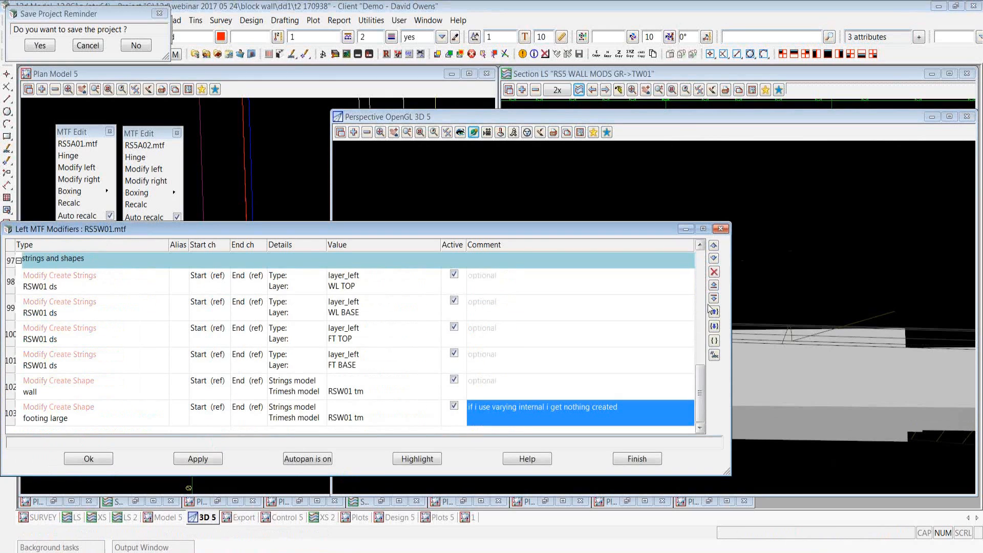
click(713, 312)
click(98, 417)
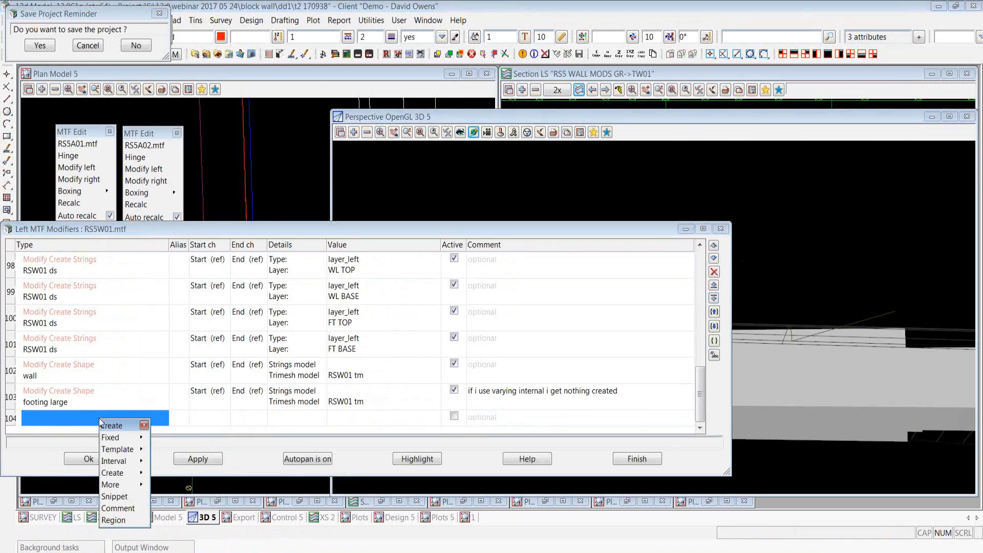
mouse_move(134, 439)
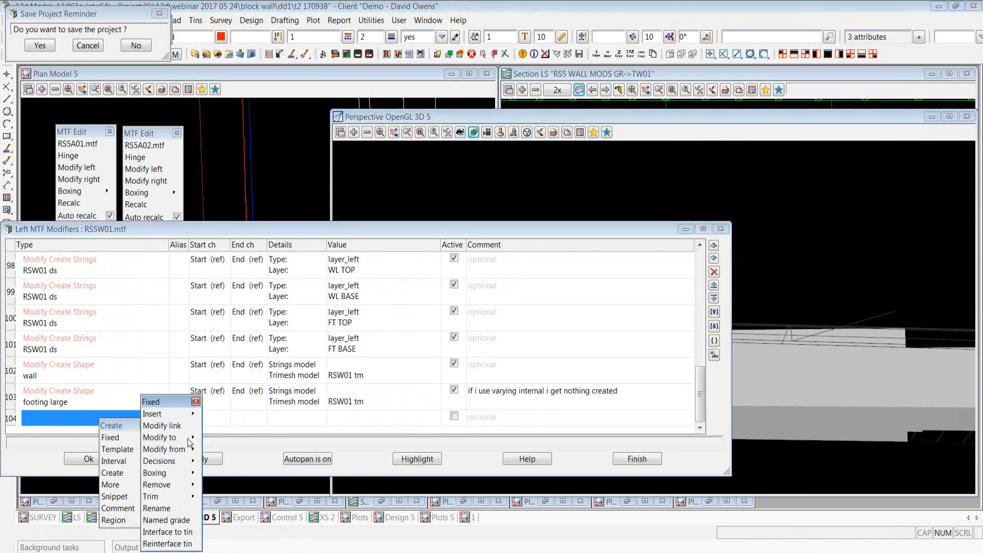
mouse_move(199, 443)
click(217, 486)
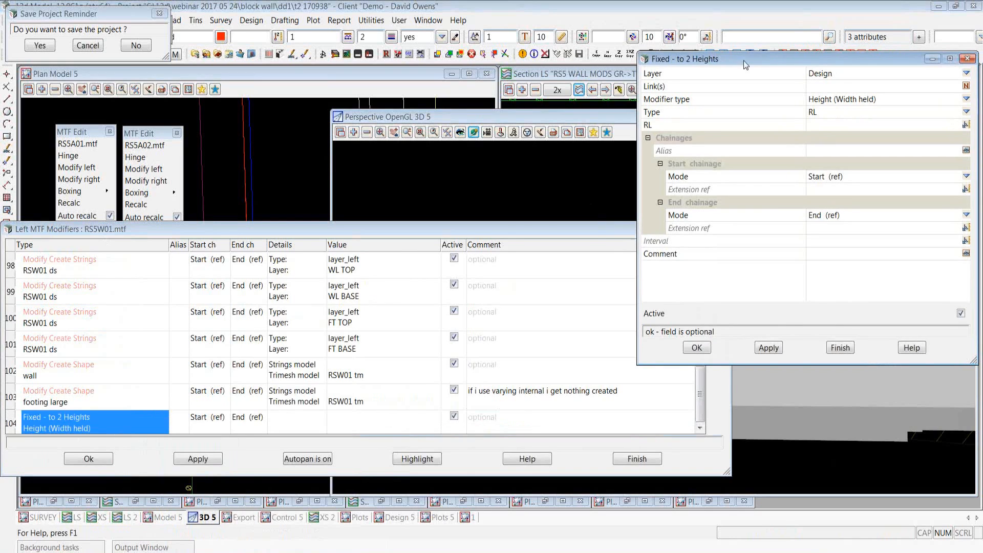
Review the Type choices of the Fixed - to 2 Heights modifier, keep RL, and finish both the modifier and the modifiers list.
drag(743, 60, 491, 100)
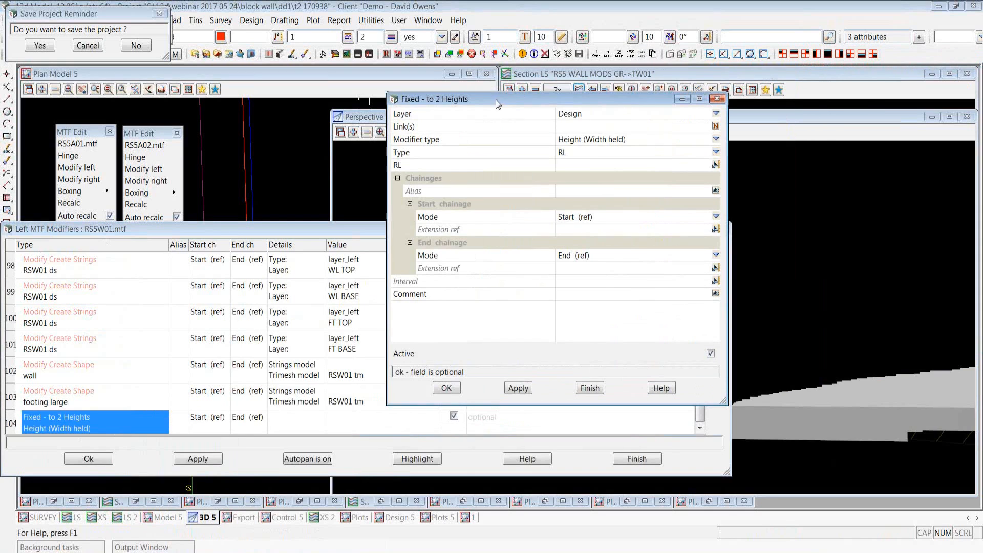
click(716, 153)
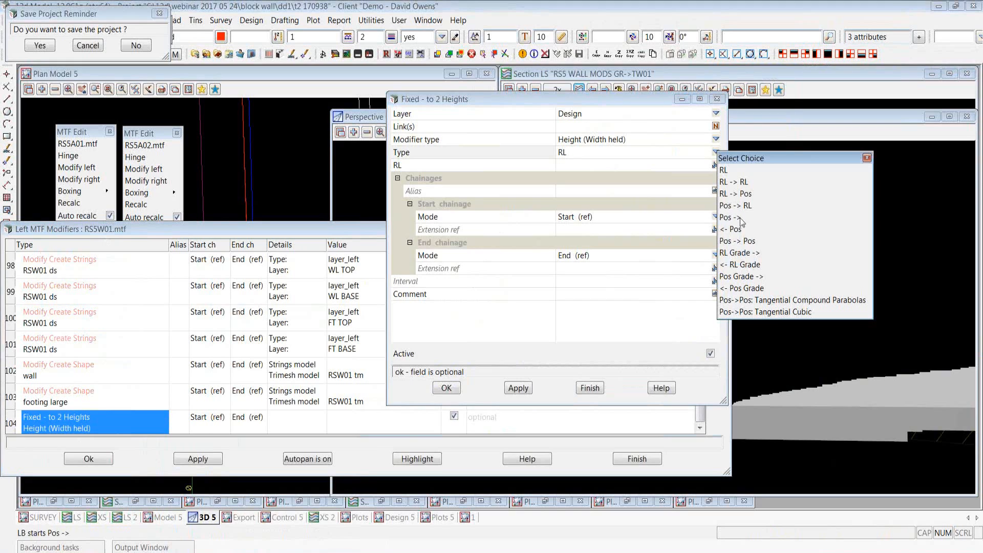
click(866, 158)
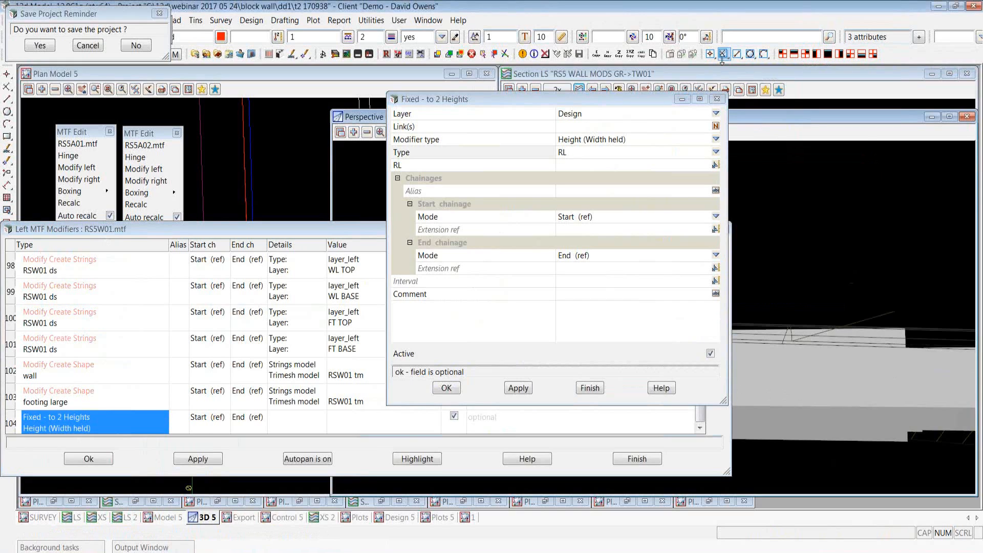
drag(686, 102, 651, 103)
drag(561, 109, 438, 125)
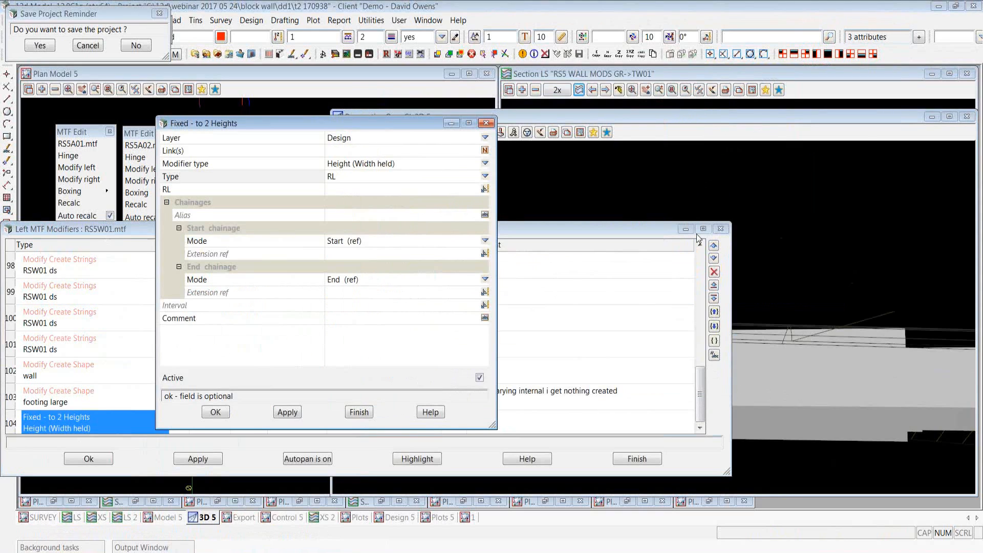
click(359, 413)
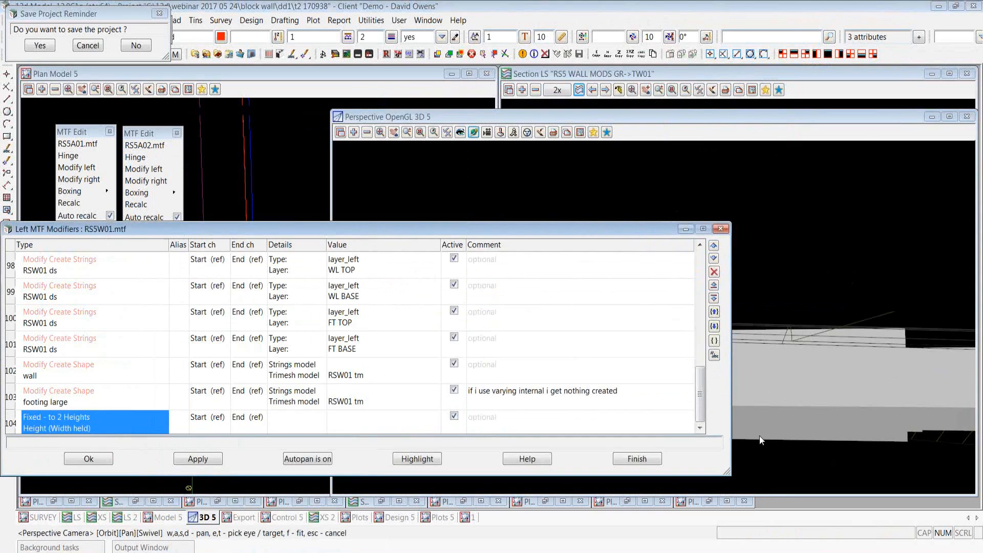
click(657, 458)
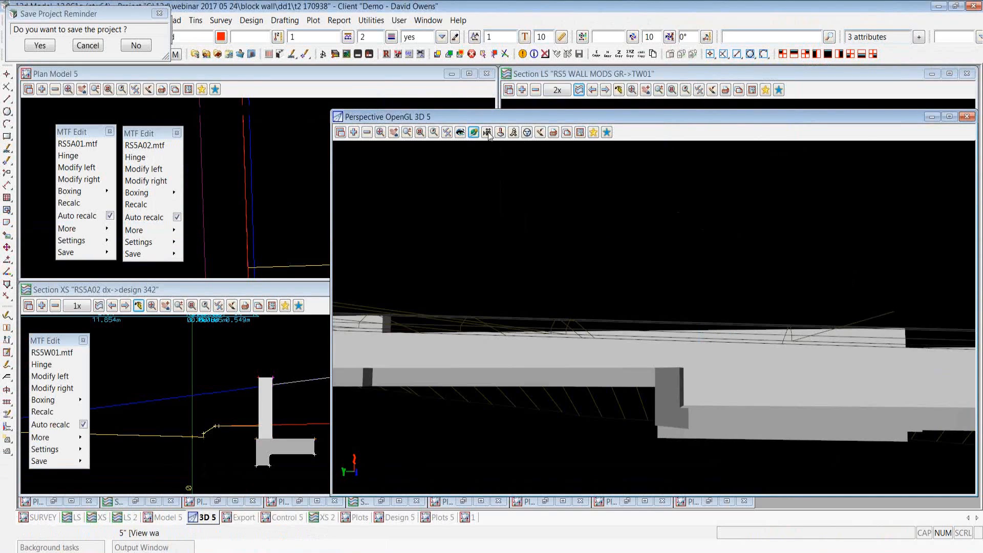
Orbit the perspective view to examine the wall's stepped blocks and footing from a more oblique angle.
drag(668, 364, 468, 410)
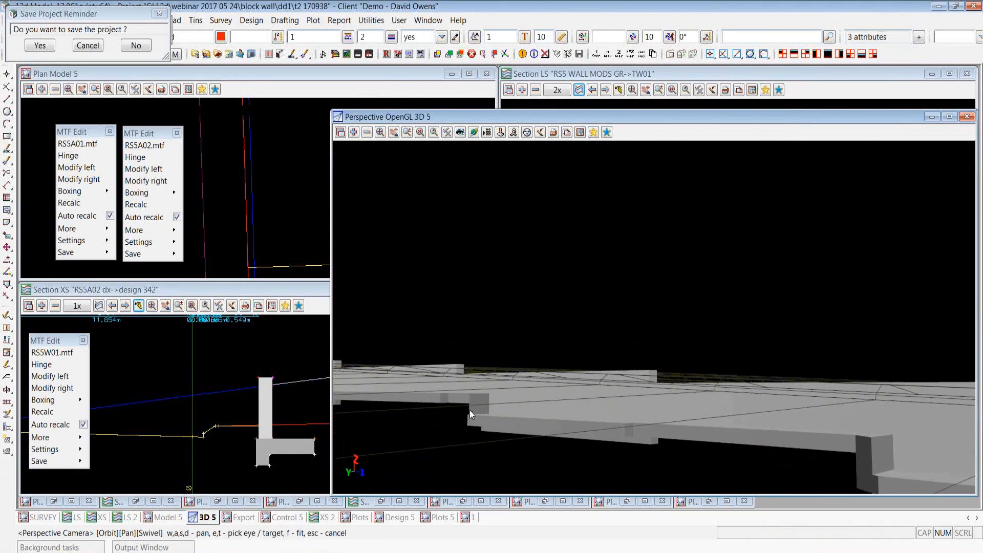
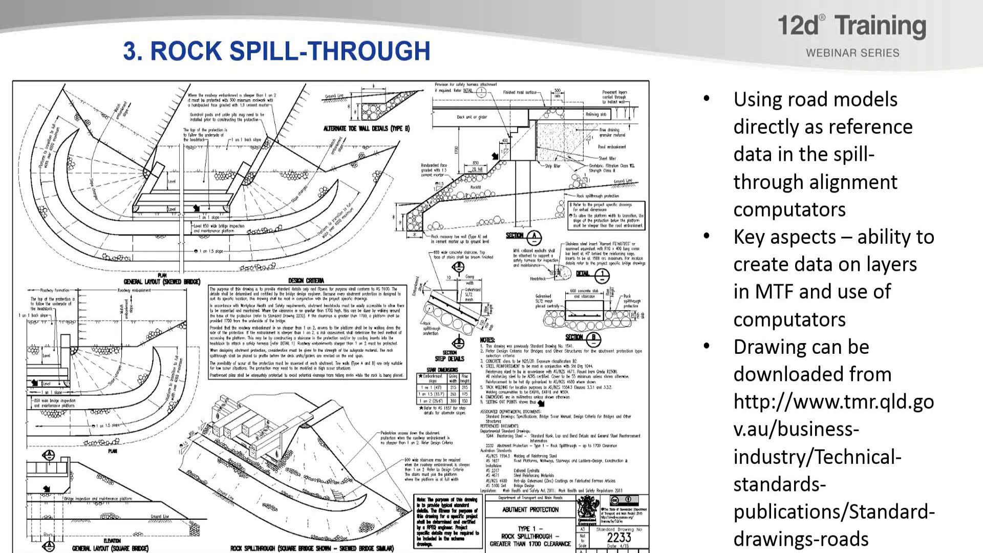
Leave the slideshow, switch to the bridge abutments project in 12d Model, and examine the abutment alignments in the Plan alignments view.
key(Escape)
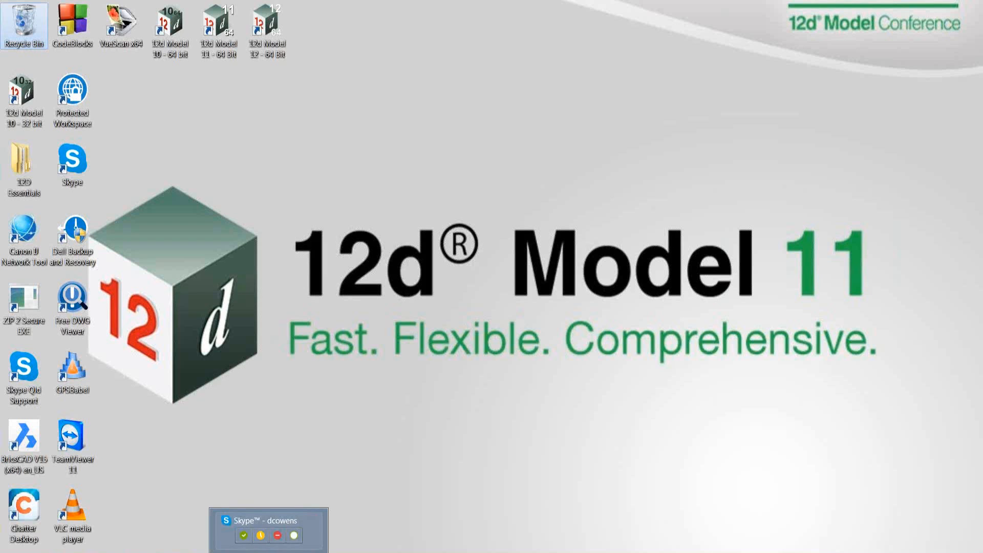
mouse_move(233, 552)
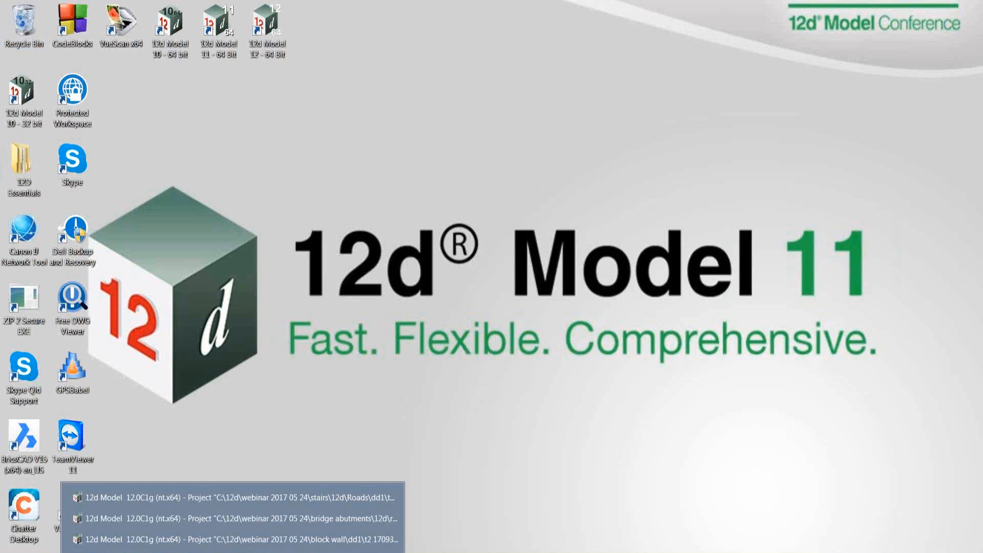
click(307, 518)
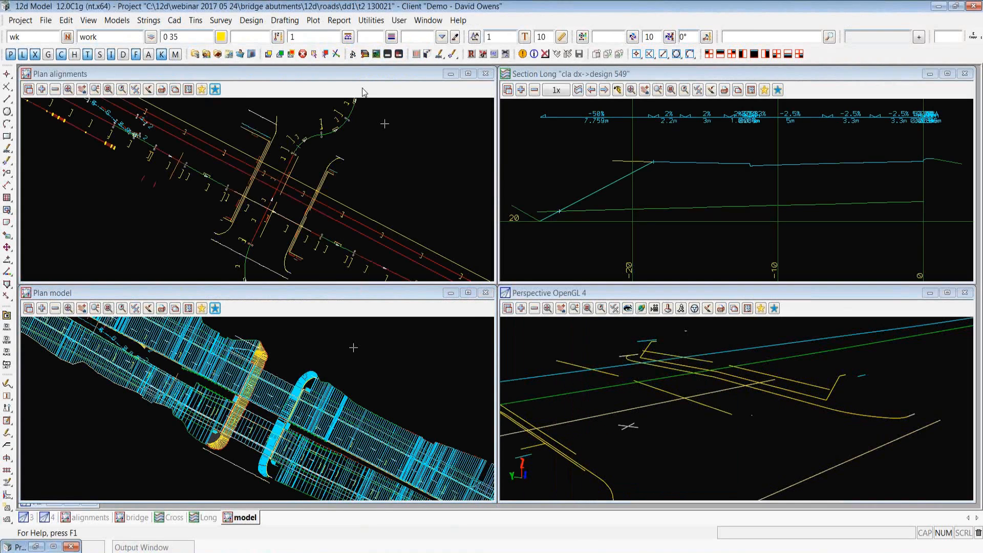
click(361, 93)
scroll(293, 256, up, 3)
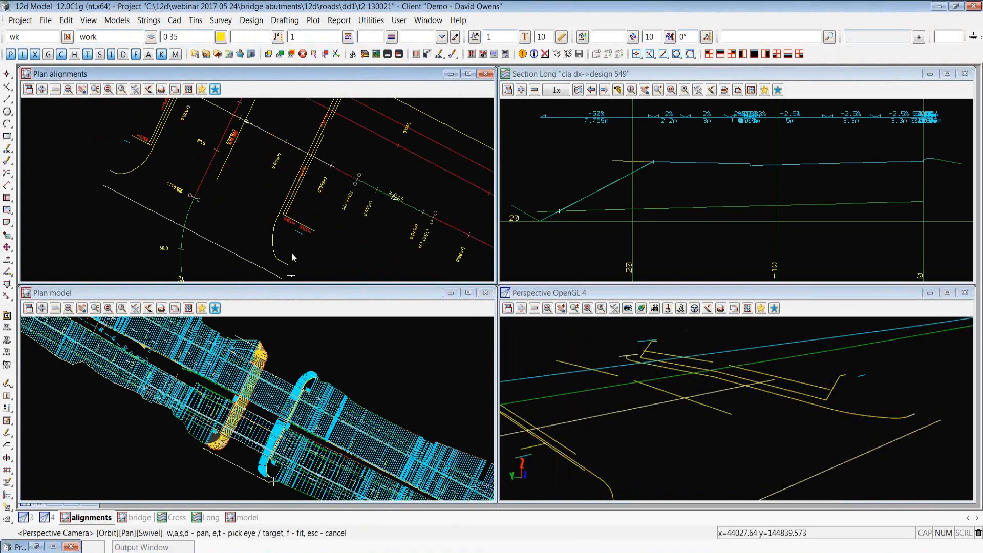
Inquire on the southern bridge end string of the abutment in the alignments plan.
scroll(290, 253, up, 3)
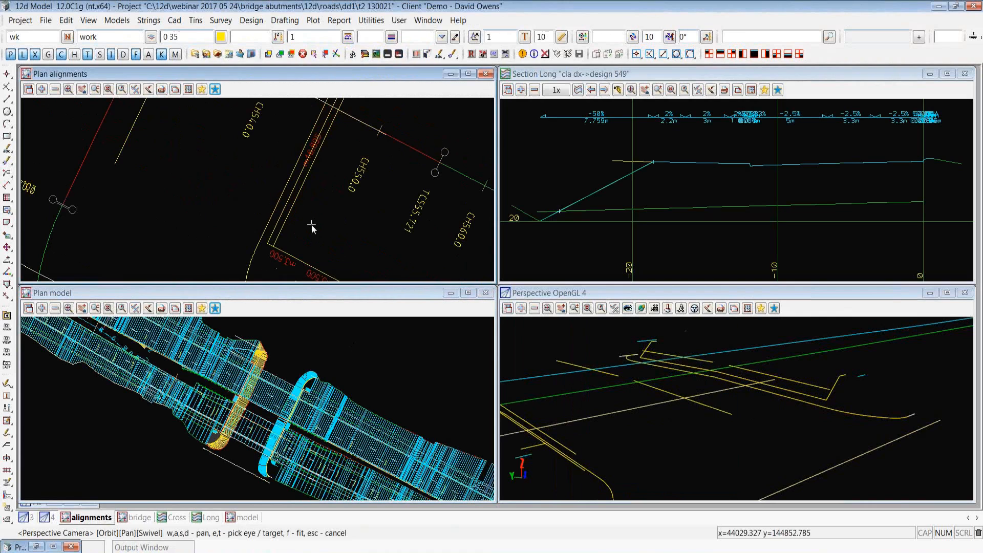
key(F2)
click(303, 188)
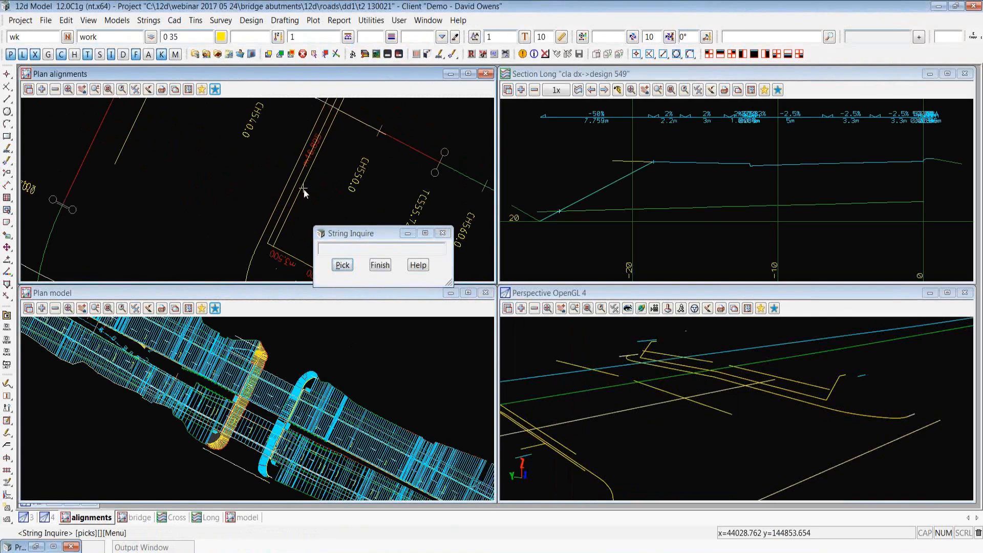
click(303, 189)
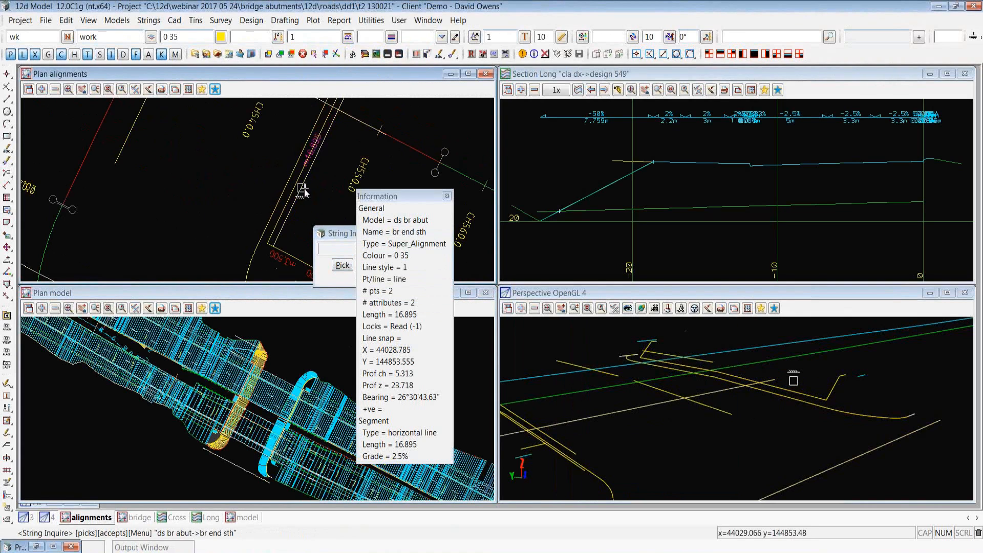
scroll(294, 223, down, 1)
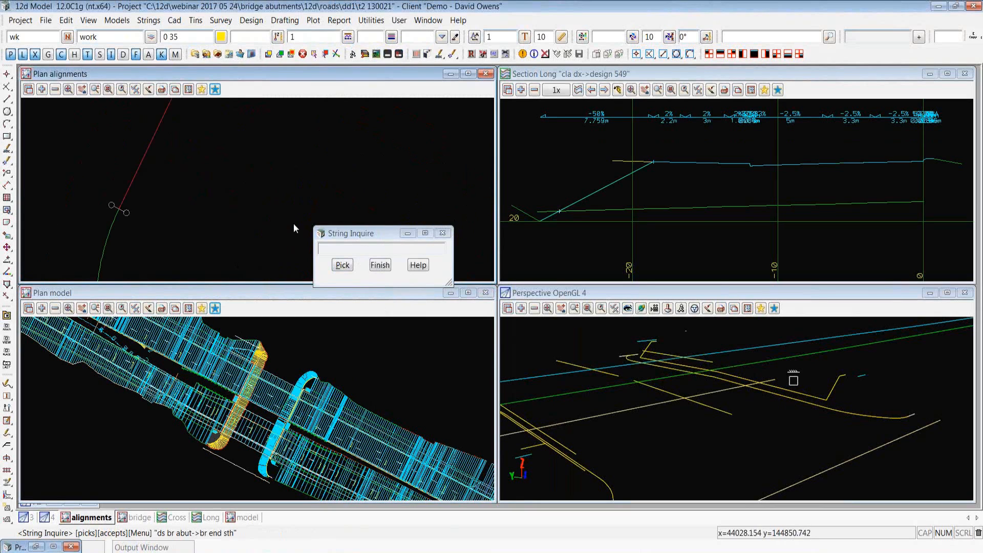
scroll(292, 223, down, 1)
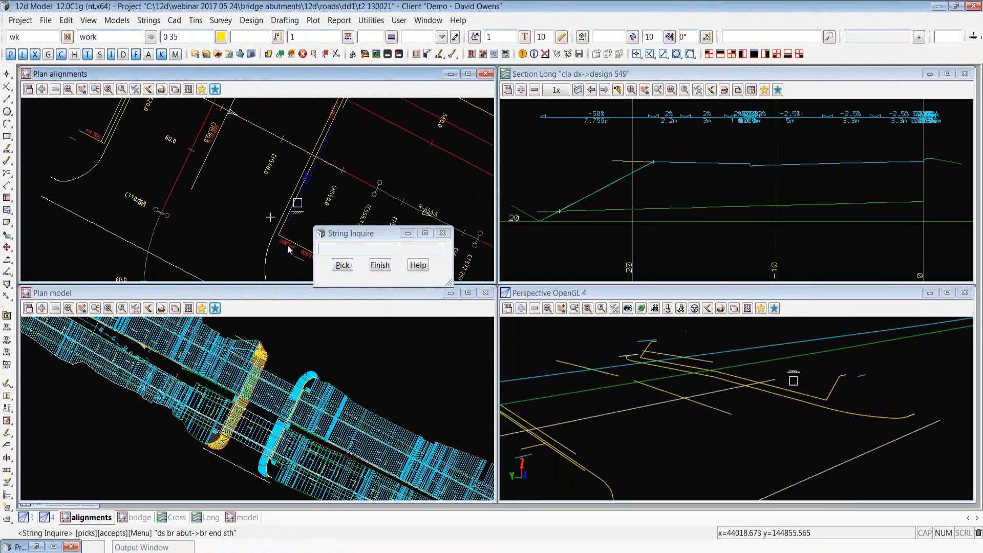
Inquire on the spill-through end string and the neighbouring inspection platform string at the abutment corner, then end the inquiry.
scroll(287, 245, up, 2)
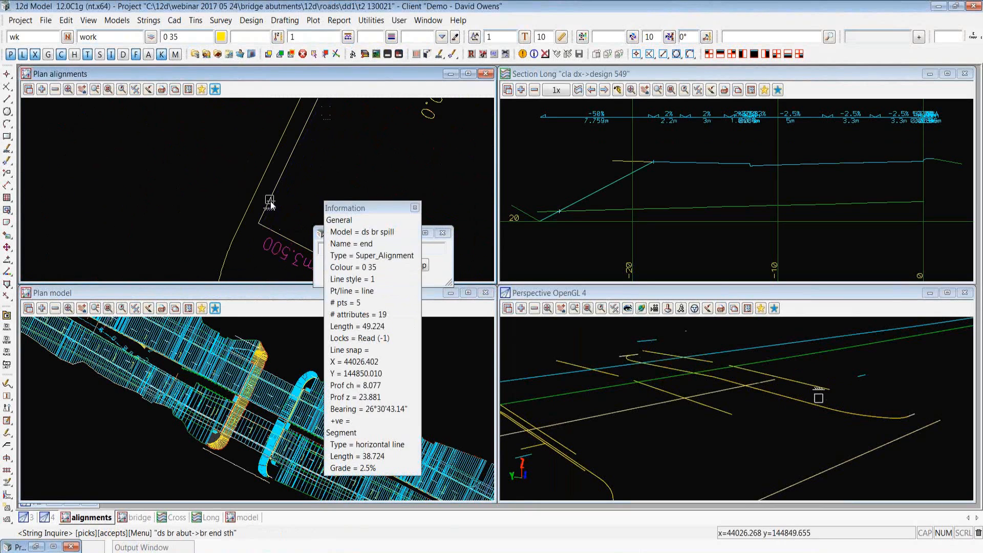
scroll(238, 204, down, 2)
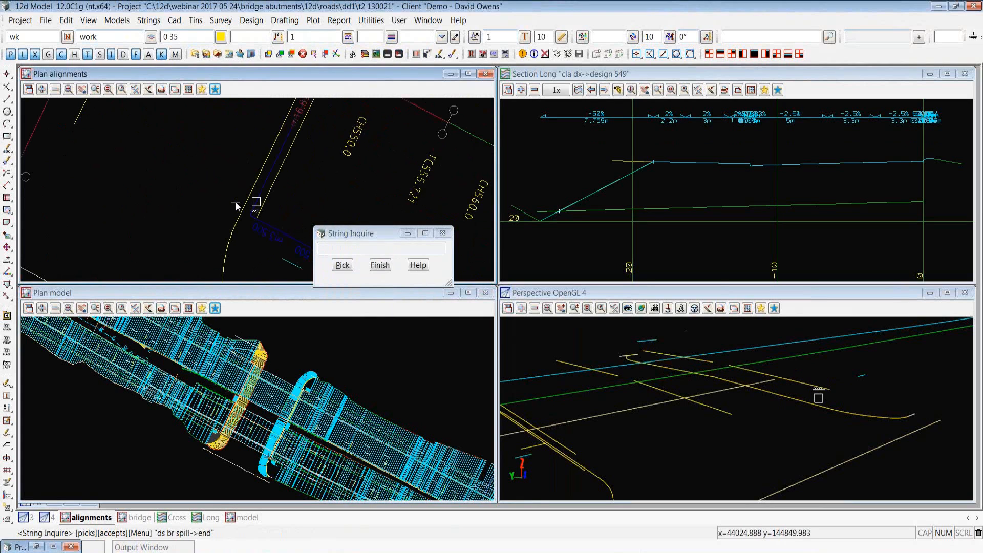
scroll(237, 204, down, 1)
scroll(237, 206, down, 1)
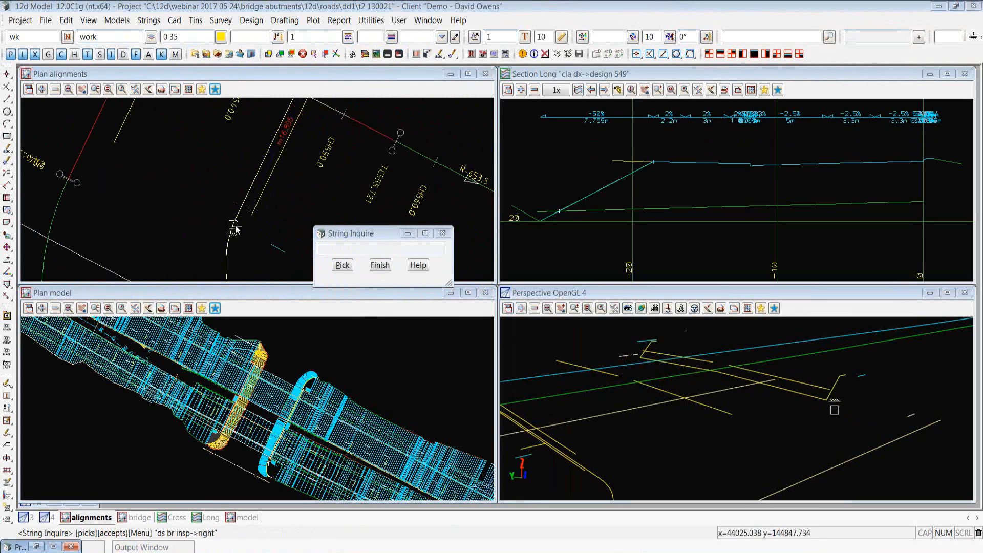
scroll(236, 228, down, 3)
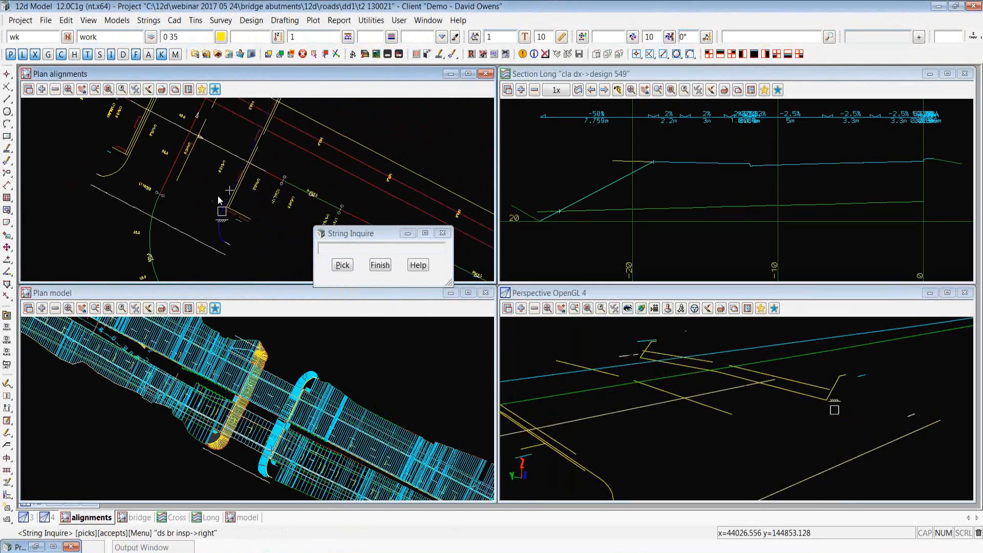
scroll(231, 244, up, 3)
key(Escape)
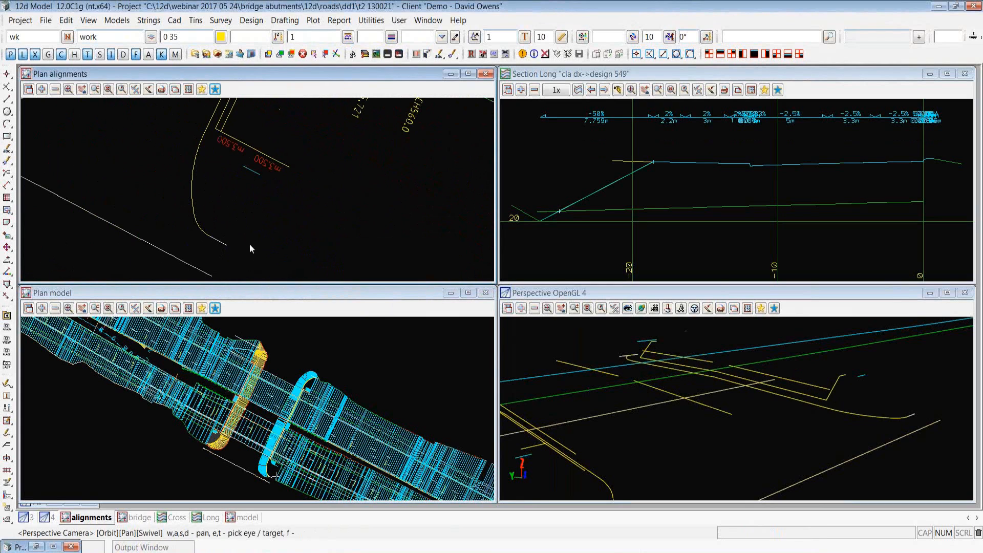
Start editing the road's glb.mtf function by picking its string beside the abutment in the model plan.
scroll(229, 266, down, 3)
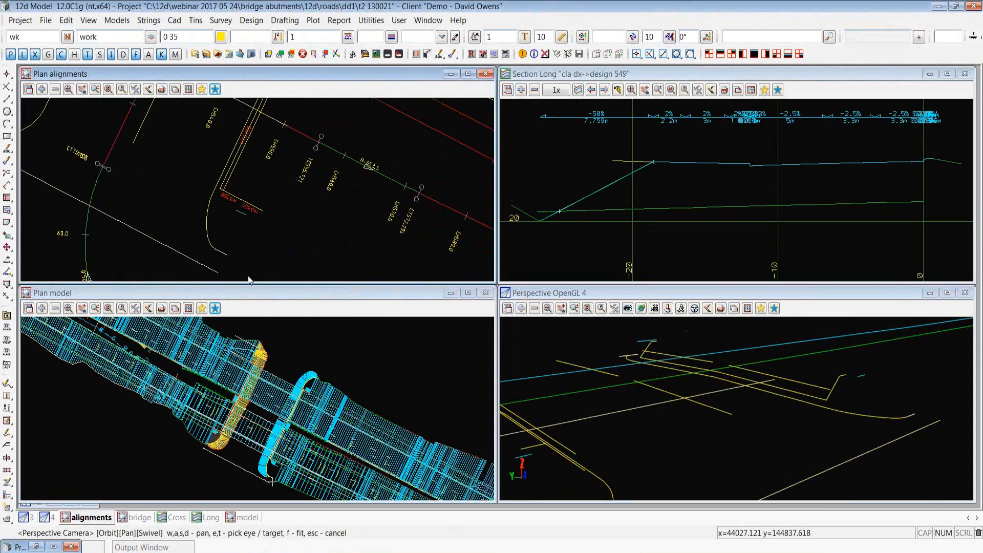
click(260, 294)
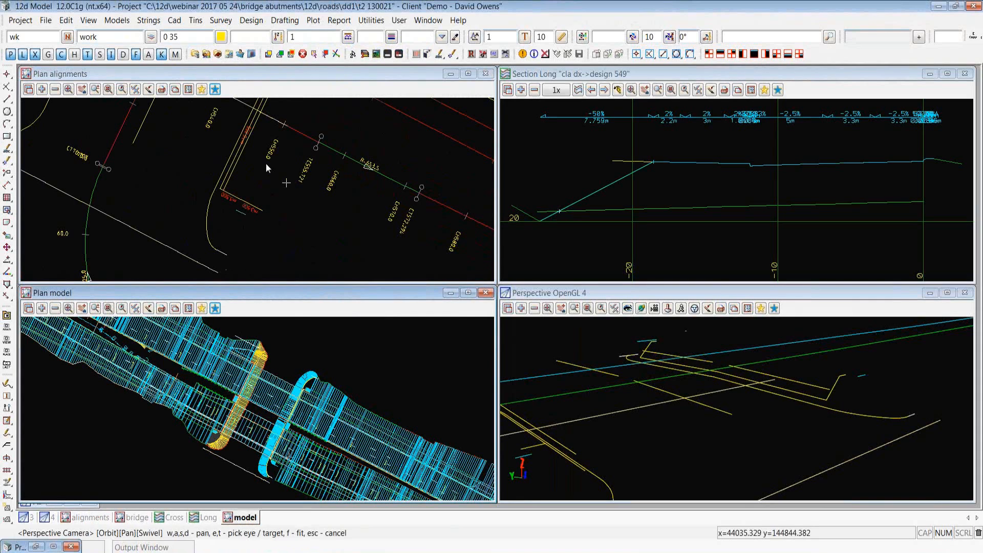
scroll(247, 327, down, 1)
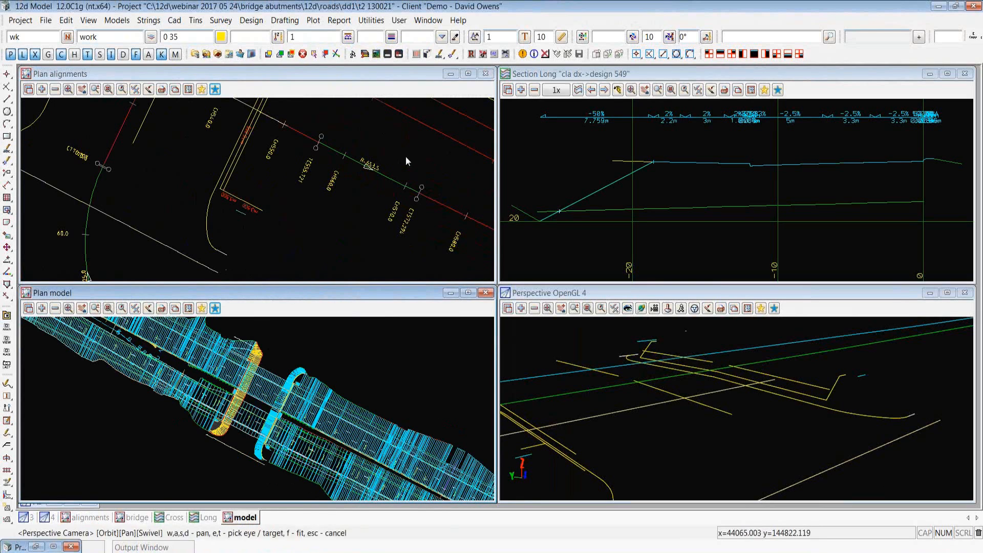
click(493, 55)
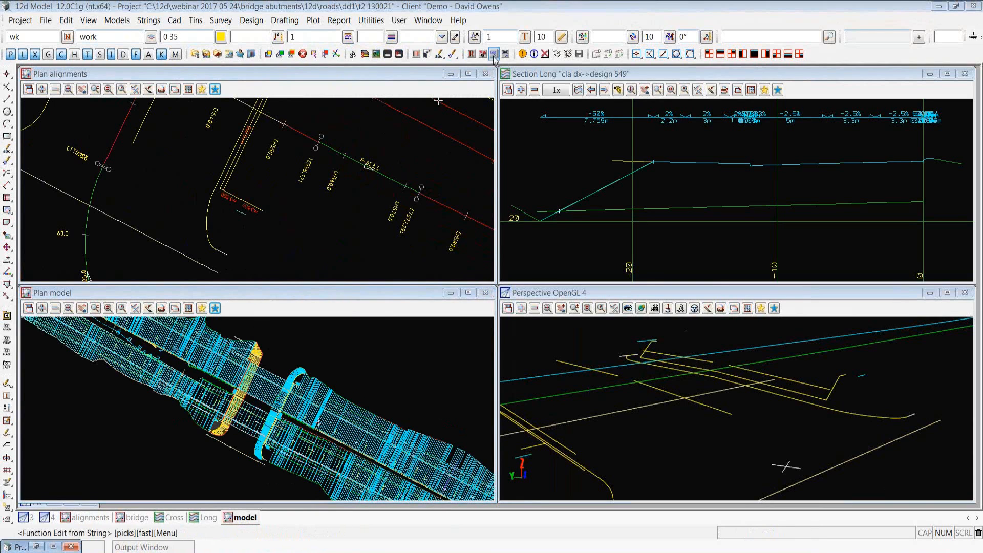
click(277, 465)
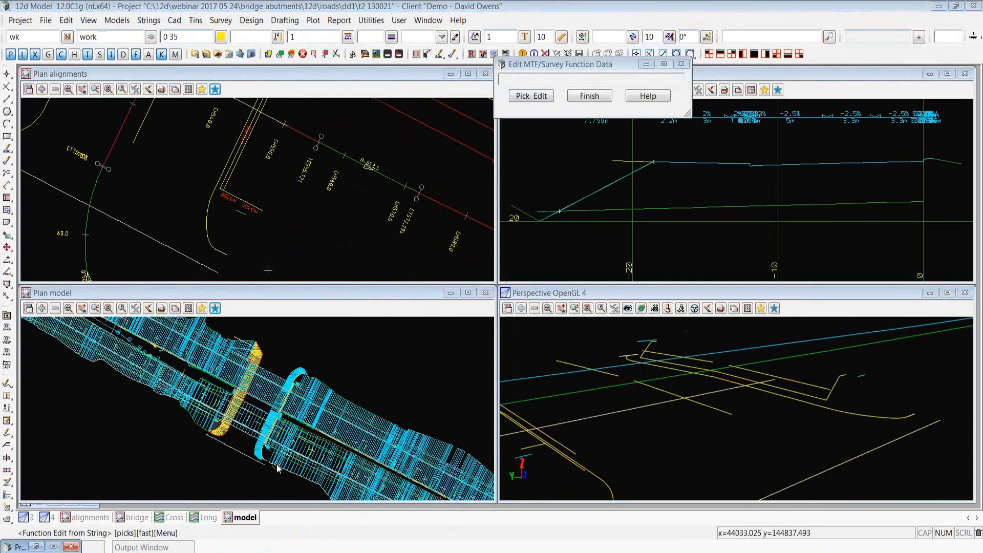
middle_click(277, 464)
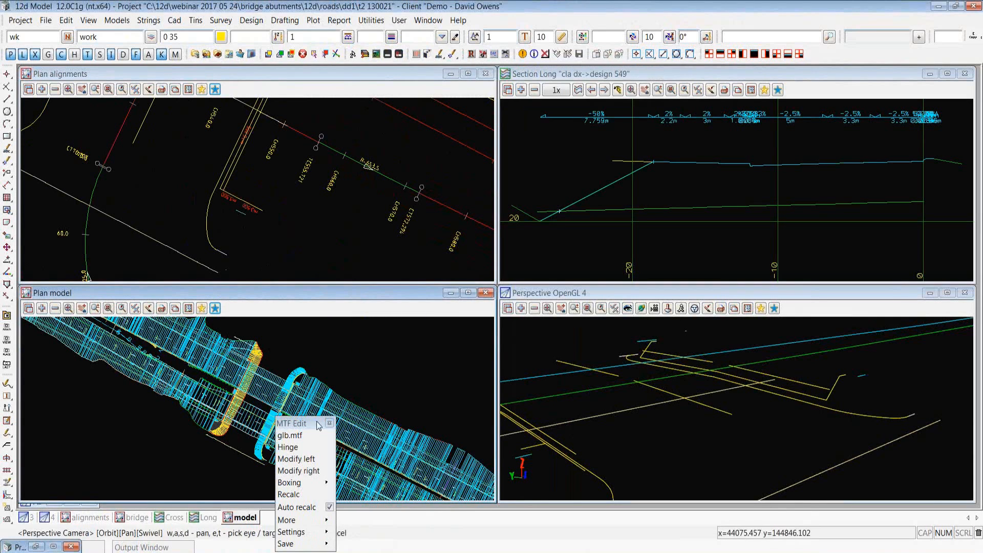
drag(297, 424, 52, 369)
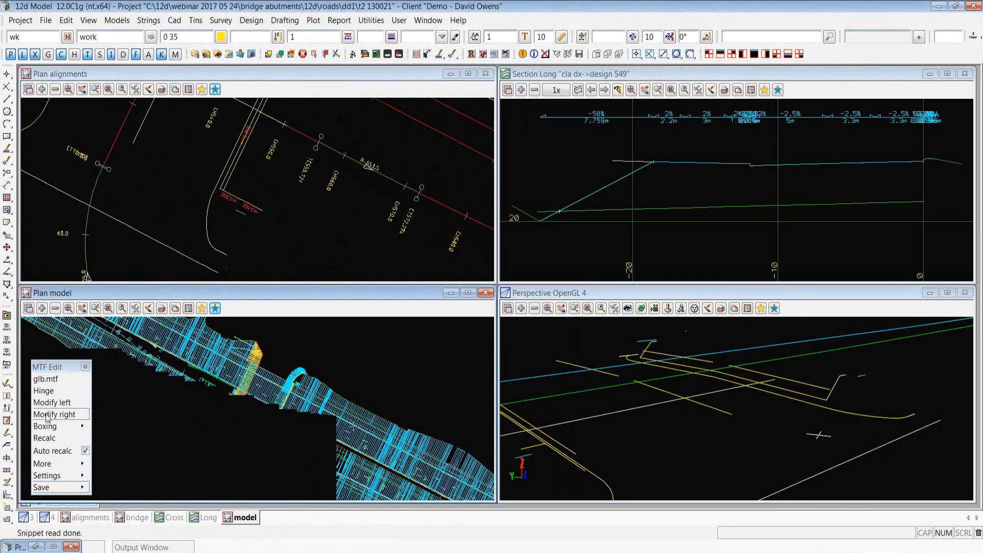
Open the right-side modifiers of glb.mtf and bring the Construct bridge strings section into view.
click(51, 414)
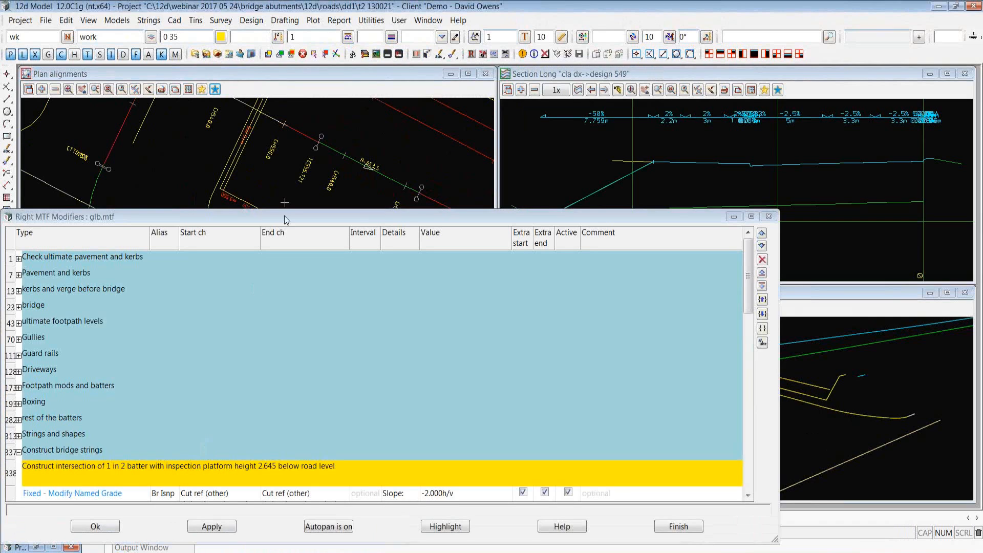
click(287, 217)
drag(287, 216, 390, 23)
drag(266, 349, 266, 470)
scroll(253, 192, down, 2)
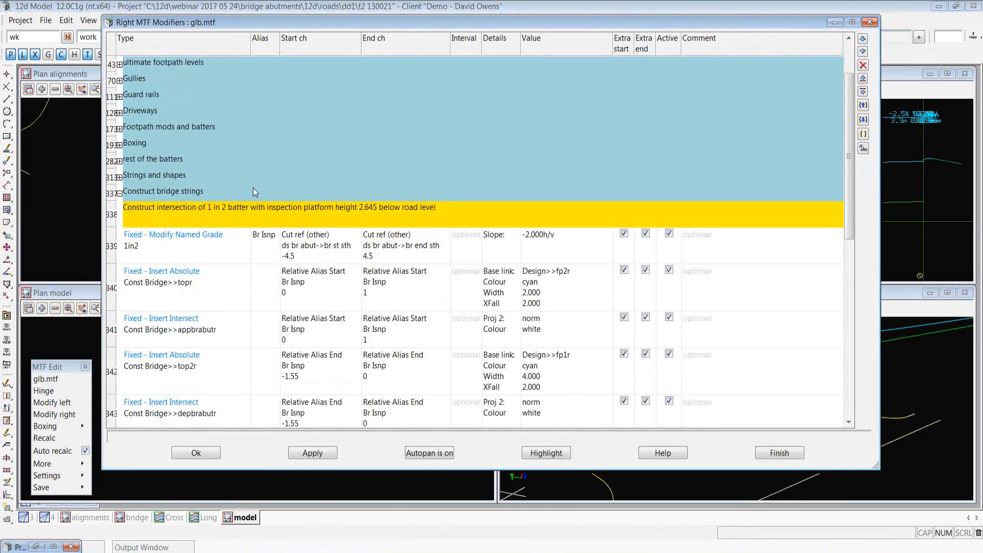
scroll(253, 192, down, 1)
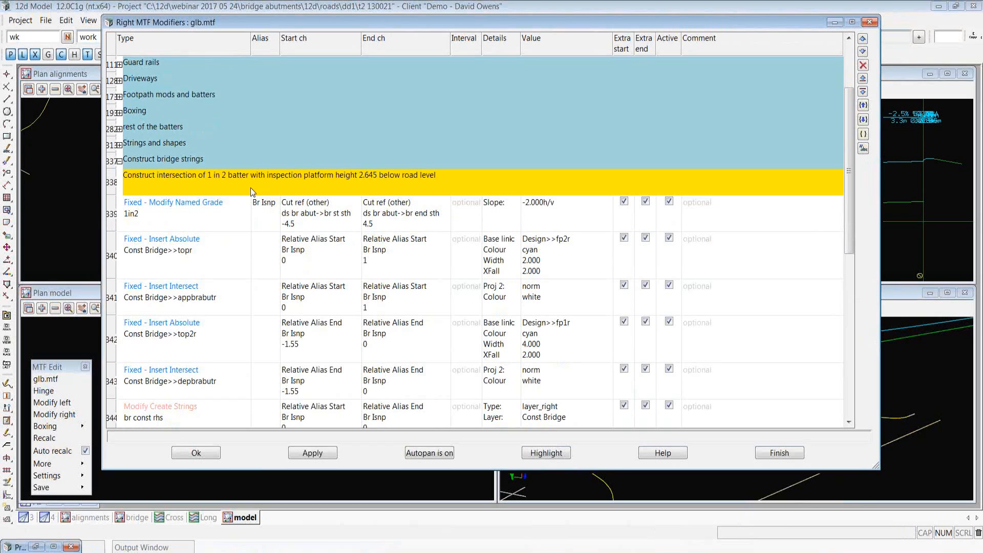
Review the settings of the 1in2 Modify Named Grade modifier in the bridge strings section and accept them.
click(220, 216)
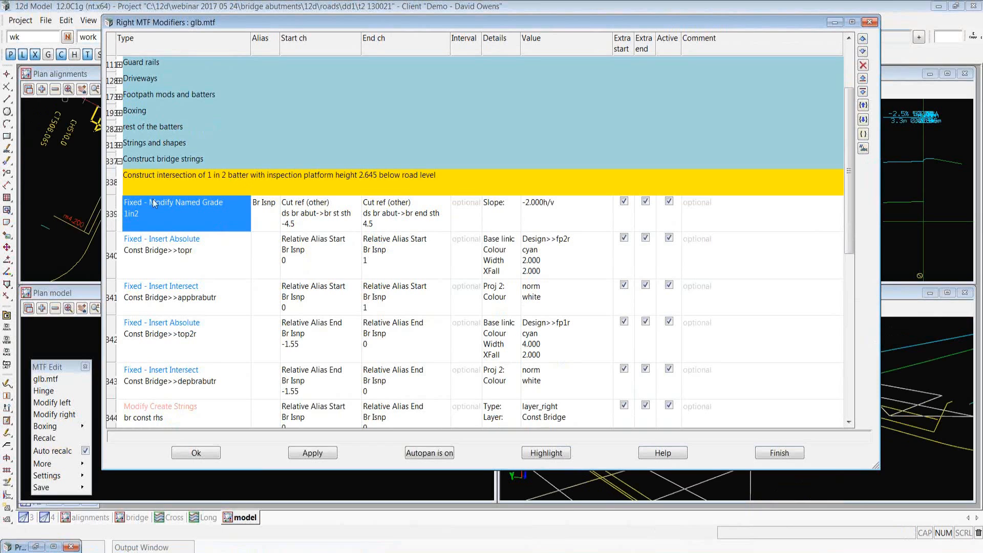
double_click(189, 204)
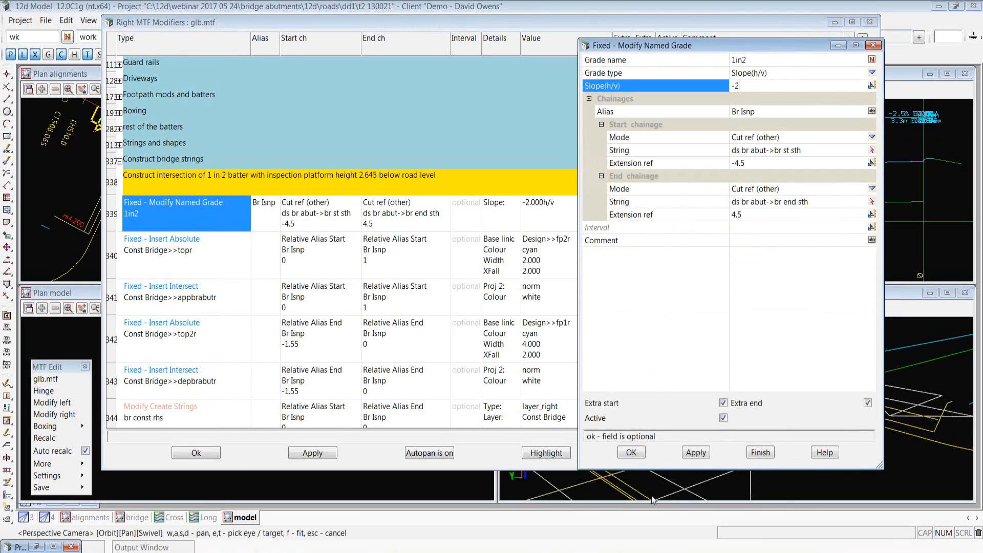
click(631, 453)
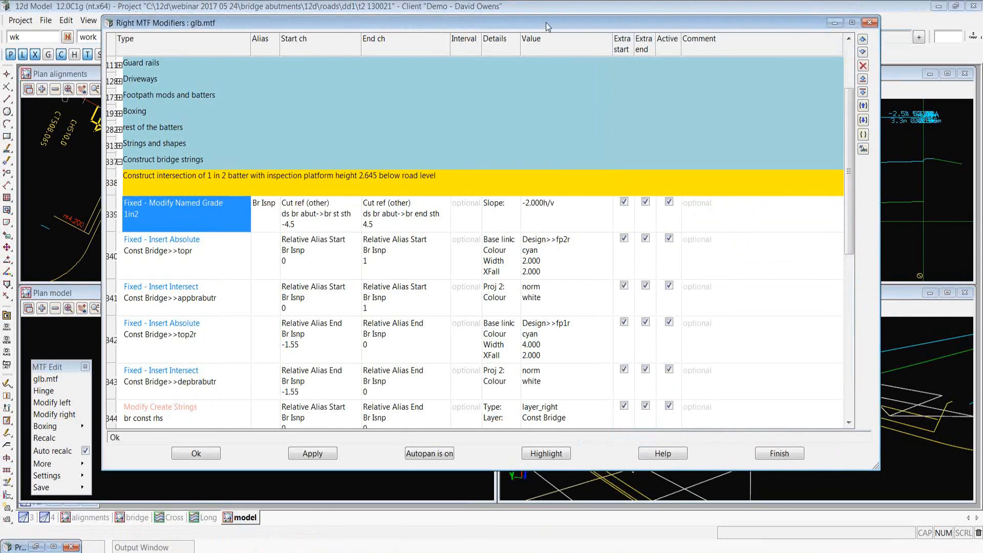
Uncover the model plan to examine the abutment batter up close, then bring the modifiers list back over it.
drag(546, 25, 595, 441)
click(272, 351)
scroll(272, 352, up, 3)
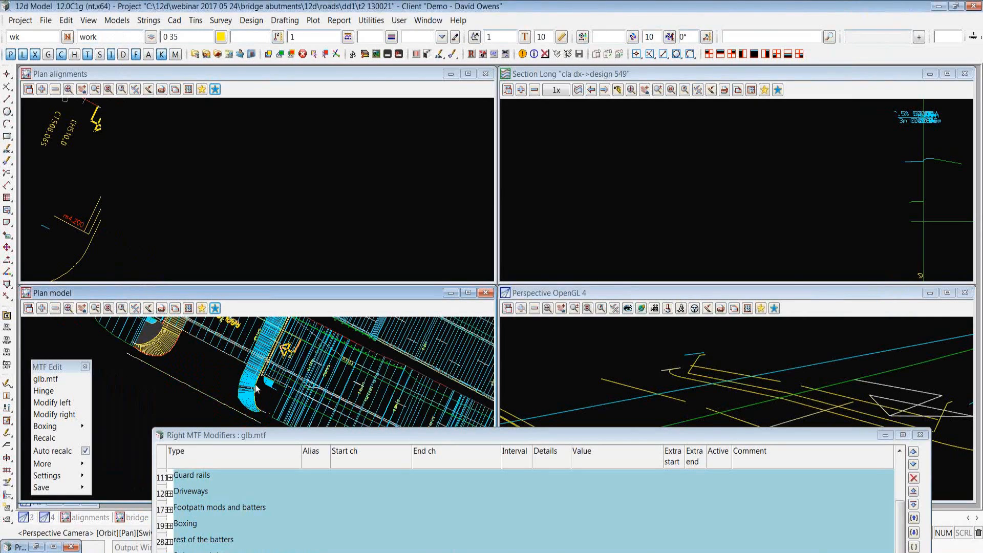
click(320, 441)
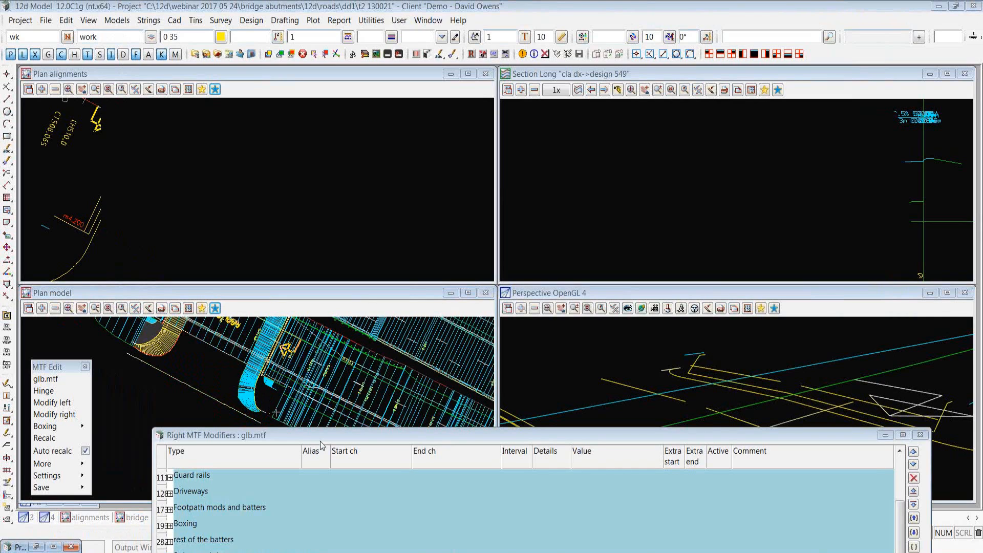
drag(320, 441, 340, 305)
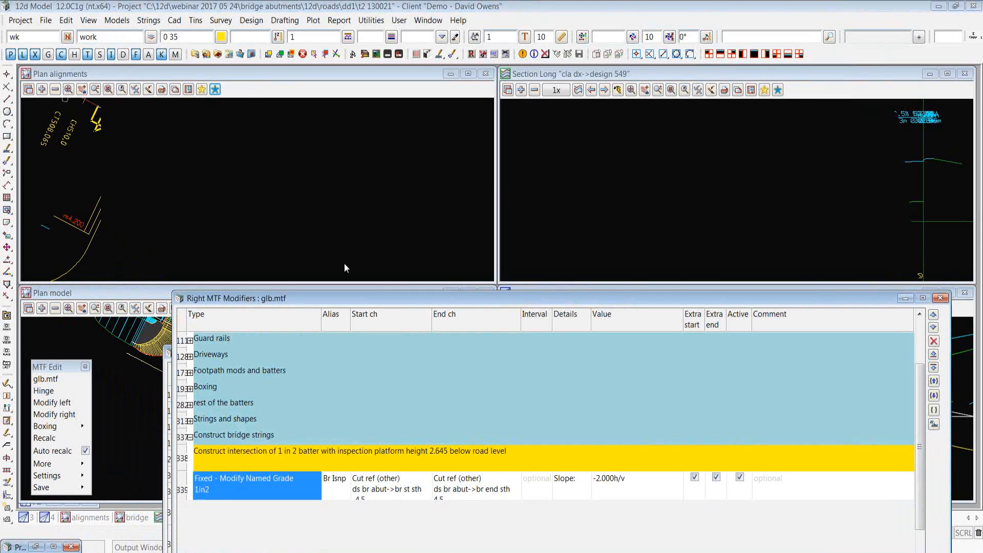
drag(344, 264, 308, 42)
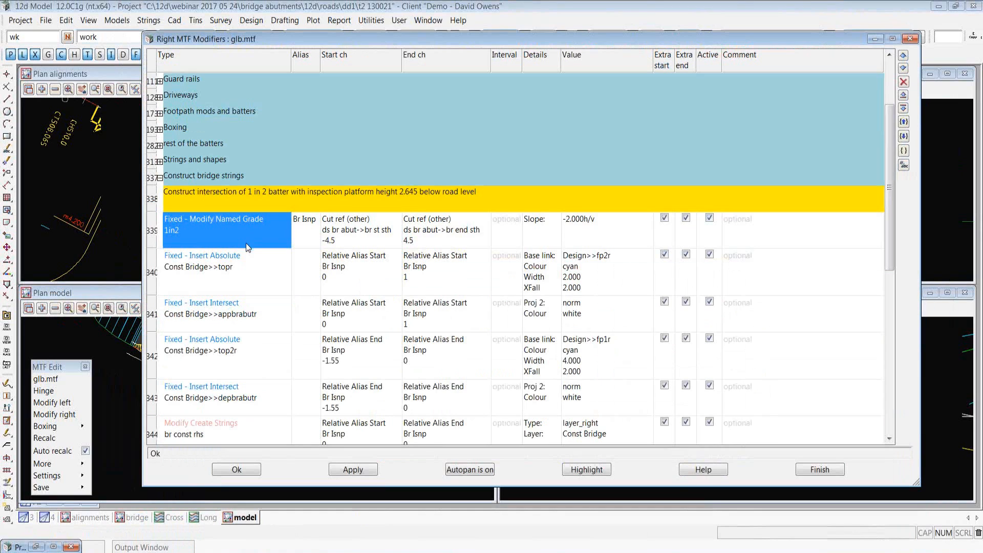
Open the Insert Absolute modifier for Const Bridge>>topr and review its width, crossfall and start and end chainage references.
click(249, 281)
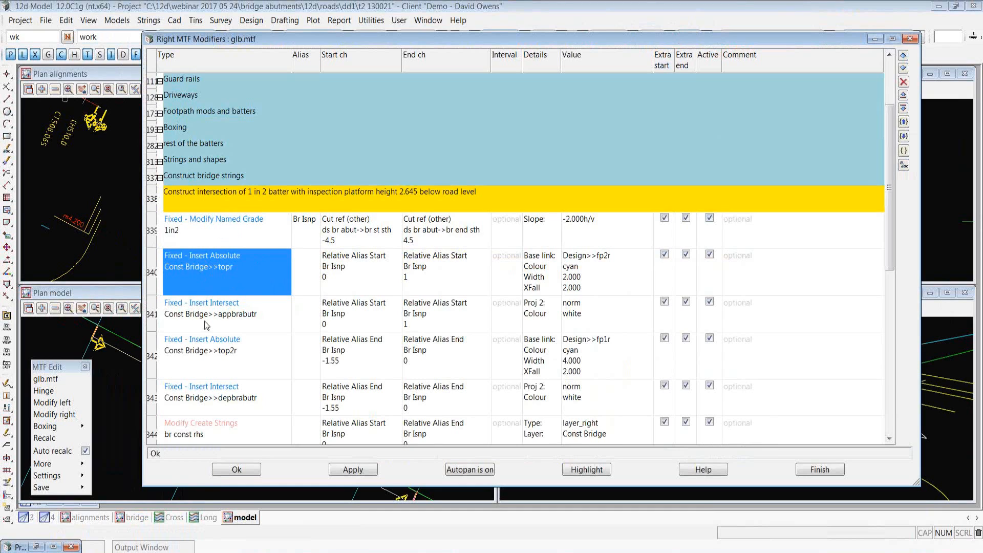
double_click(229, 271)
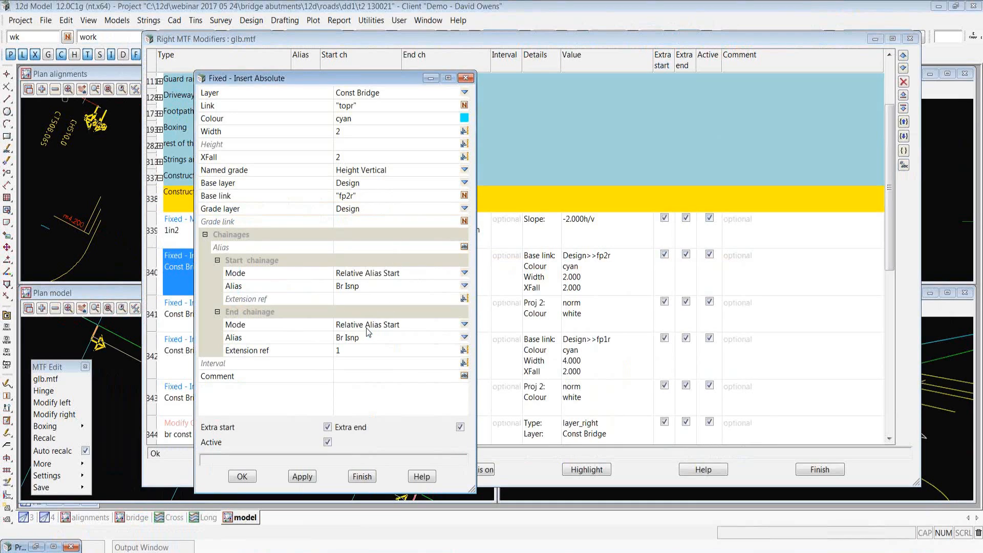
click(370, 131)
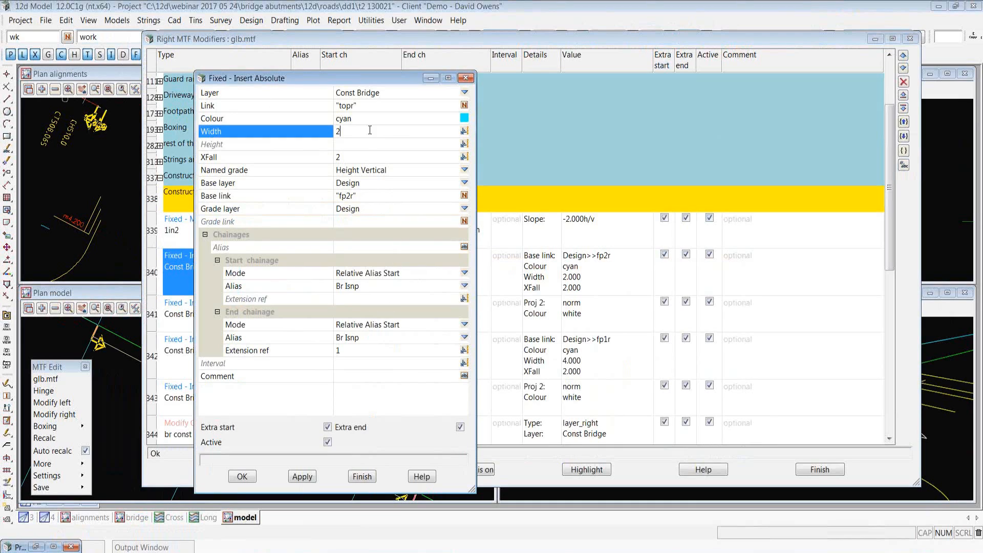
click(371, 158)
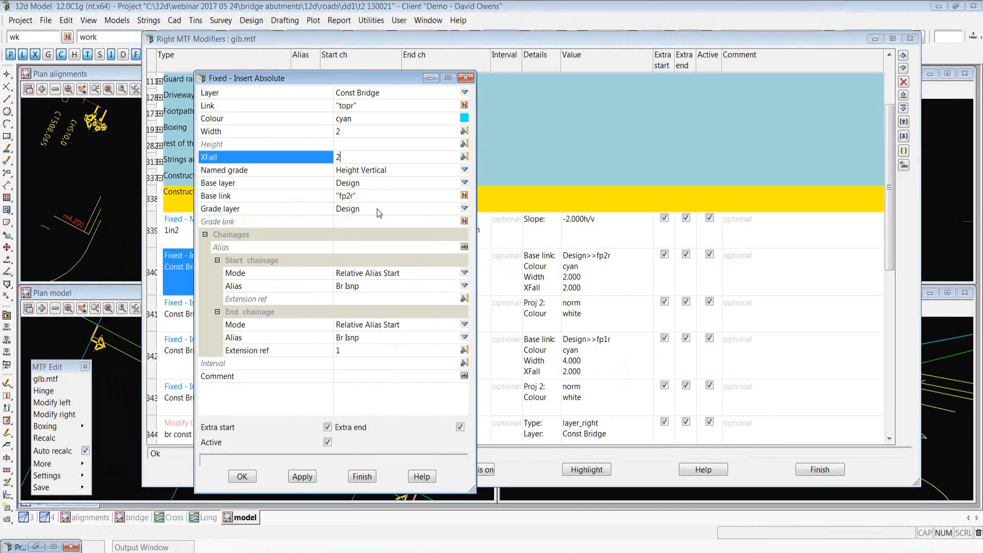
click(359, 350)
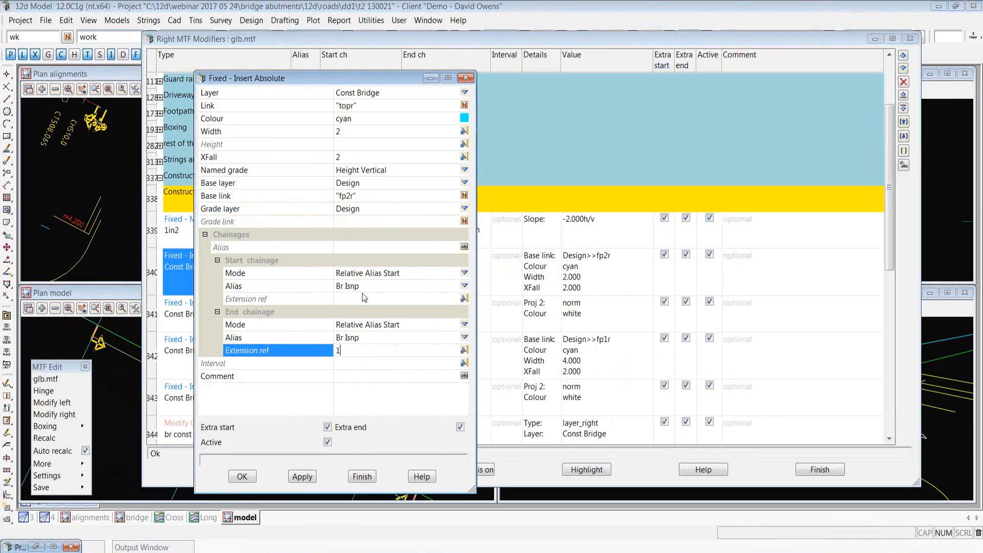
click(362, 290)
click(358, 352)
click(368, 292)
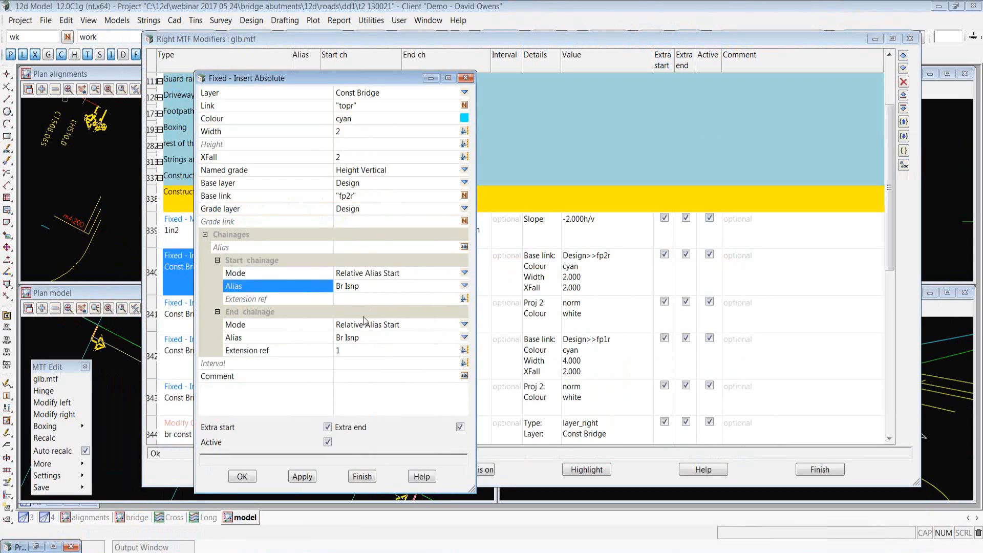
click(366, 350)
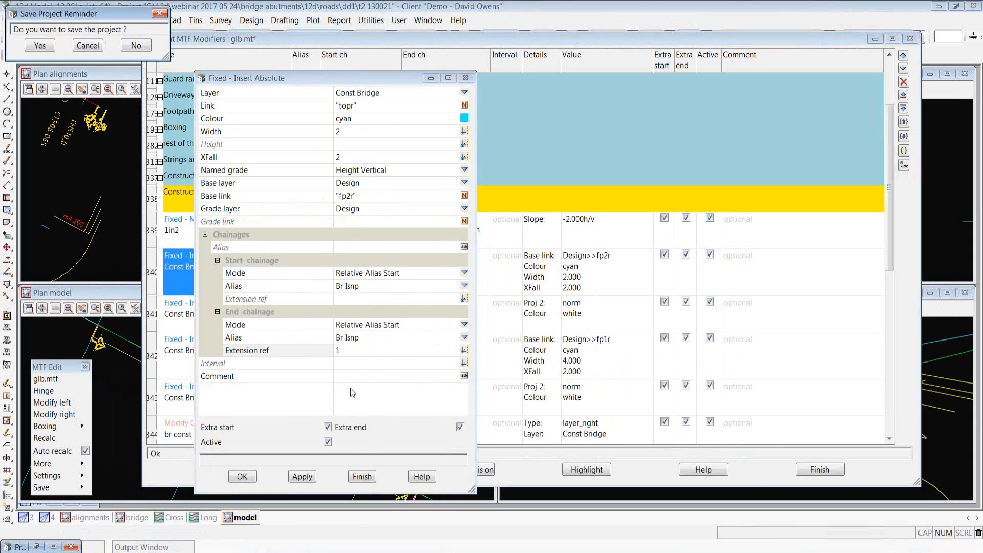
click(356, 41)
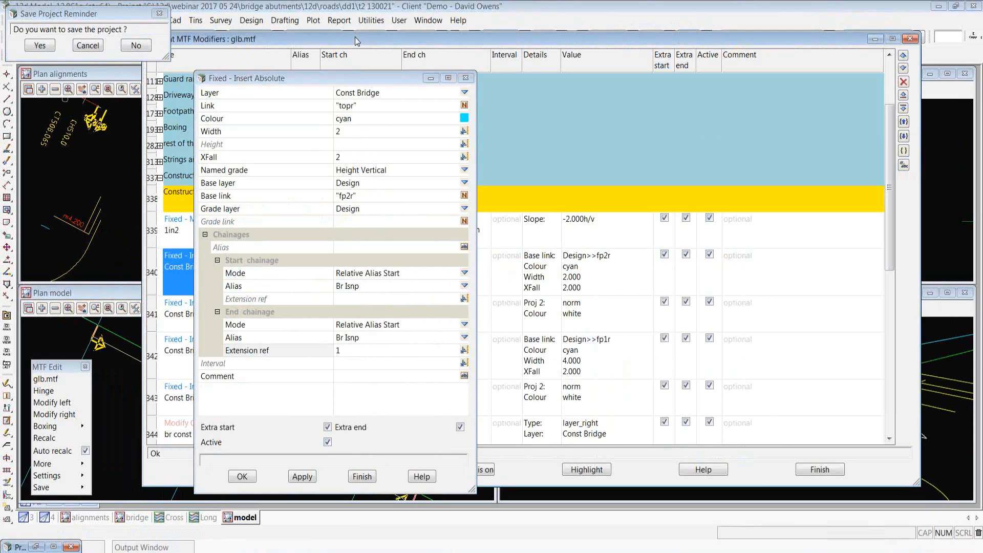
Uncover the alignments plan to examine the start abutment beside the Const Bridge>>topr settings, and accept the modifier.
drag(356, 41, 699, 26)
drag(306, 79, 520, 95)
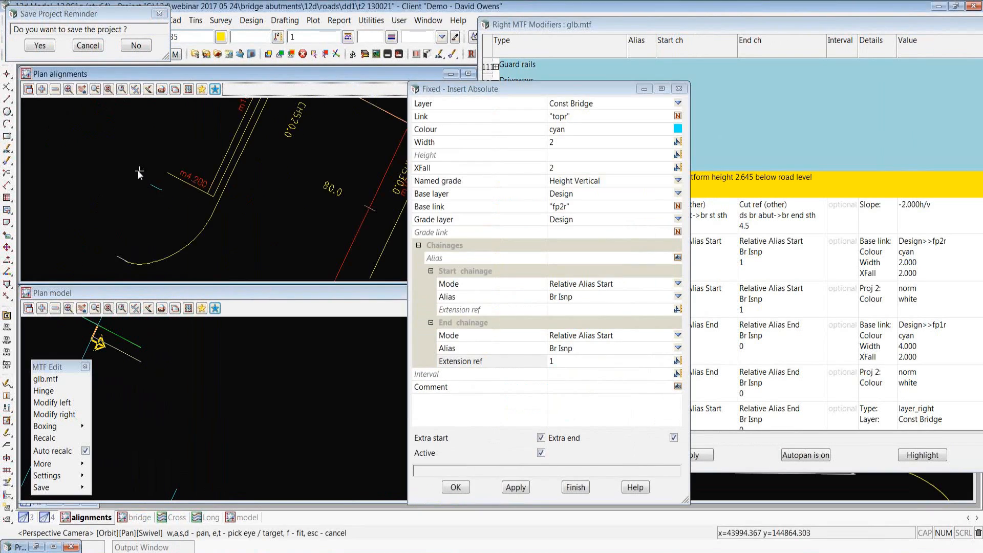
scroll(131, 177, up, 3)
scroll(129, 180, down, 3)
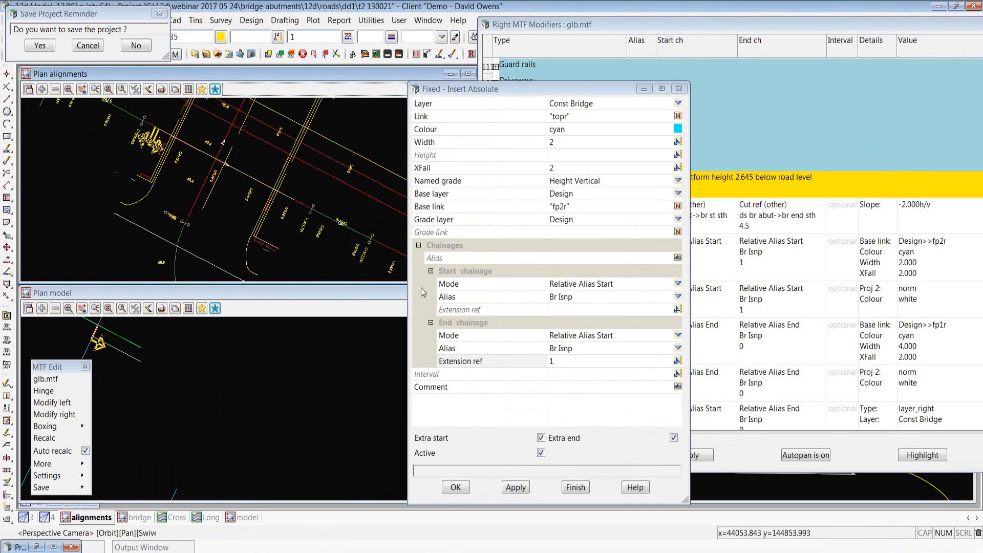
click(455, 487)
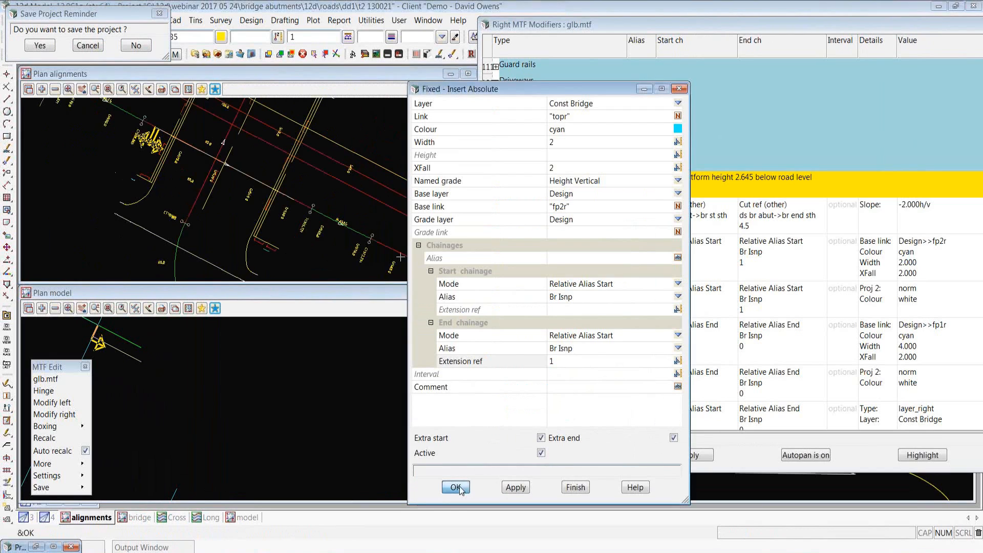
click(455, 487)
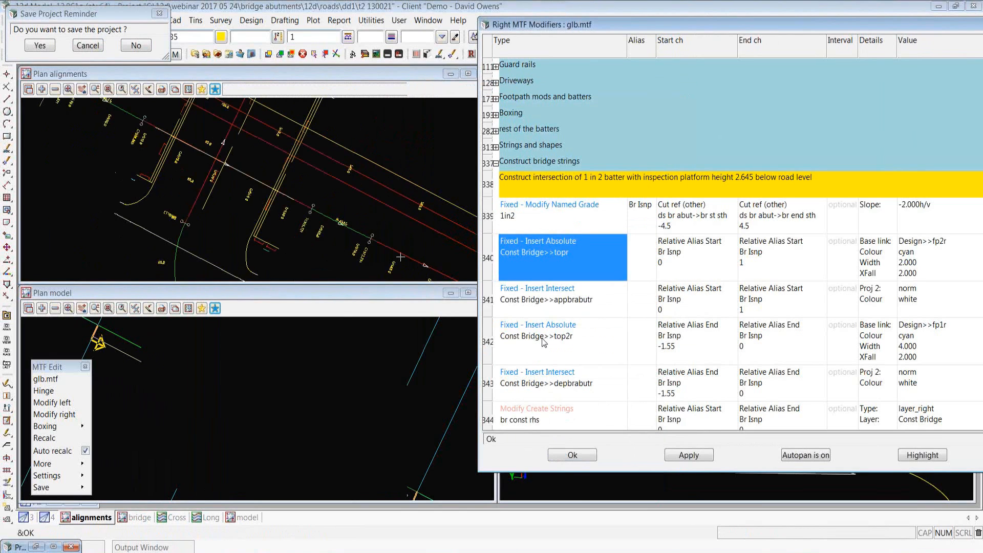
Review the width and chainage references of the Const Bridge>>top2r modifier against the end abutment in plan, and accept them.
double_click(543, 342)
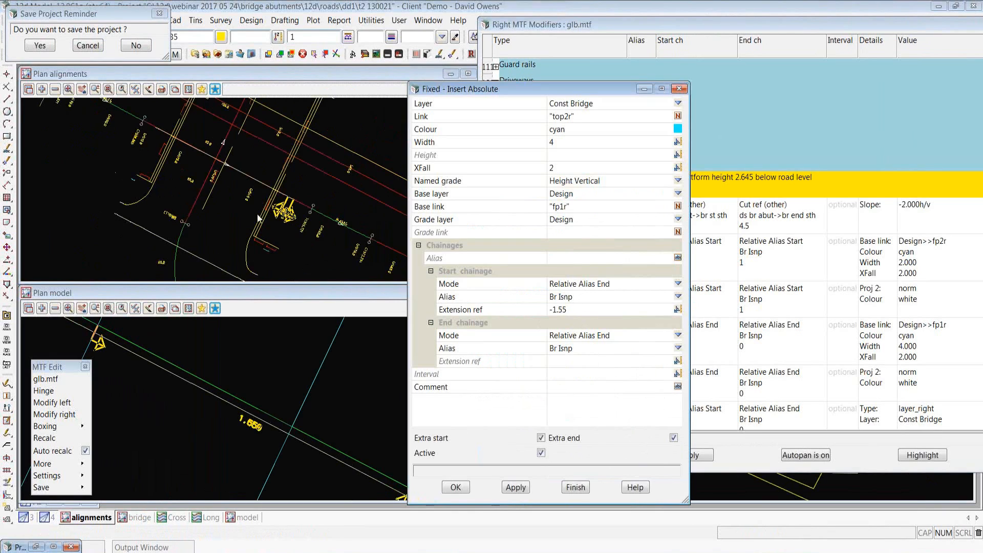
click(571, 144)
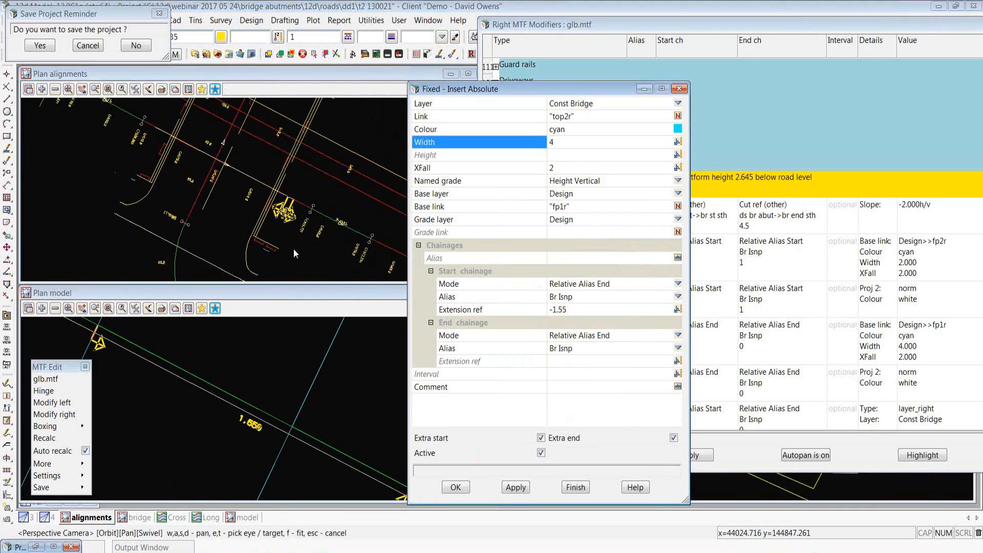
scroll(278, 255, up, 3)
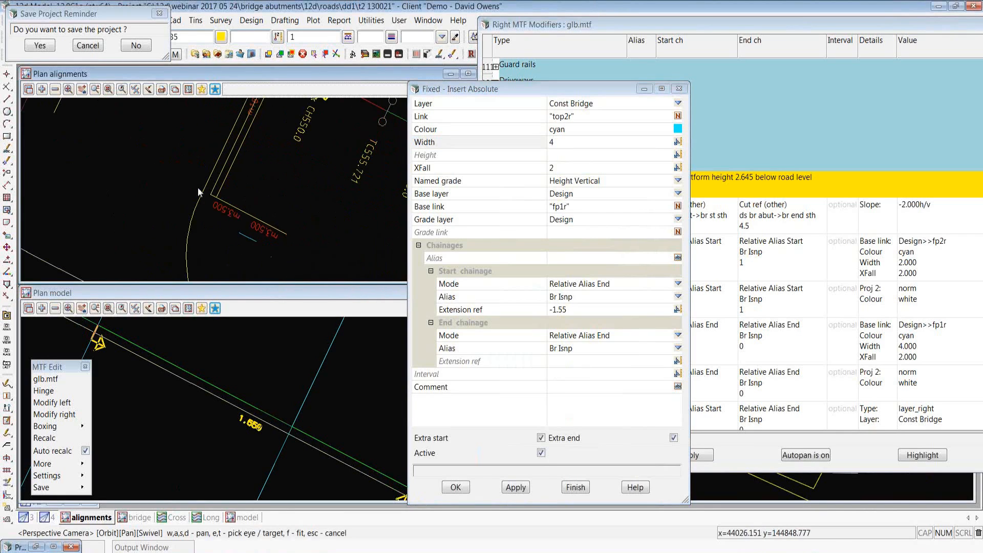
middle_drag(311, 191, 238, 204)
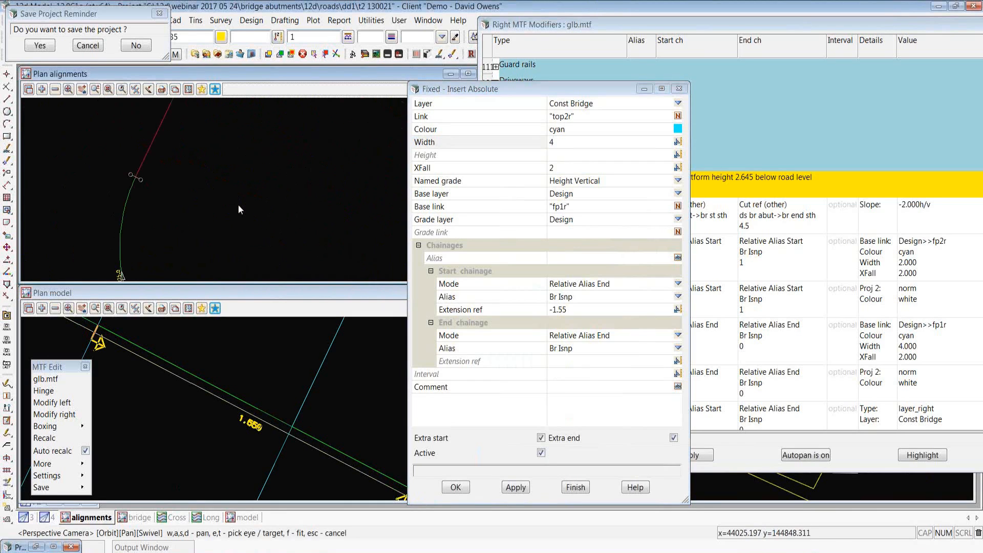
scroll(238, 204, down, 4)
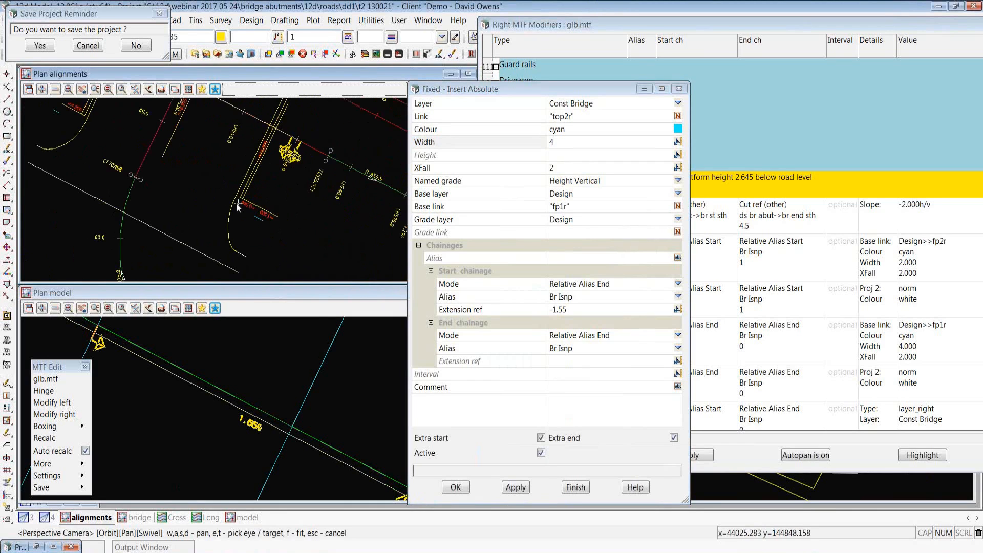
click(456, 487)
Review the Const Bridge>>depbrabutr Insert Intersect entry and the br const rhs Modify Create Strings entry for the Const Bridge layer.
click(597, 376)
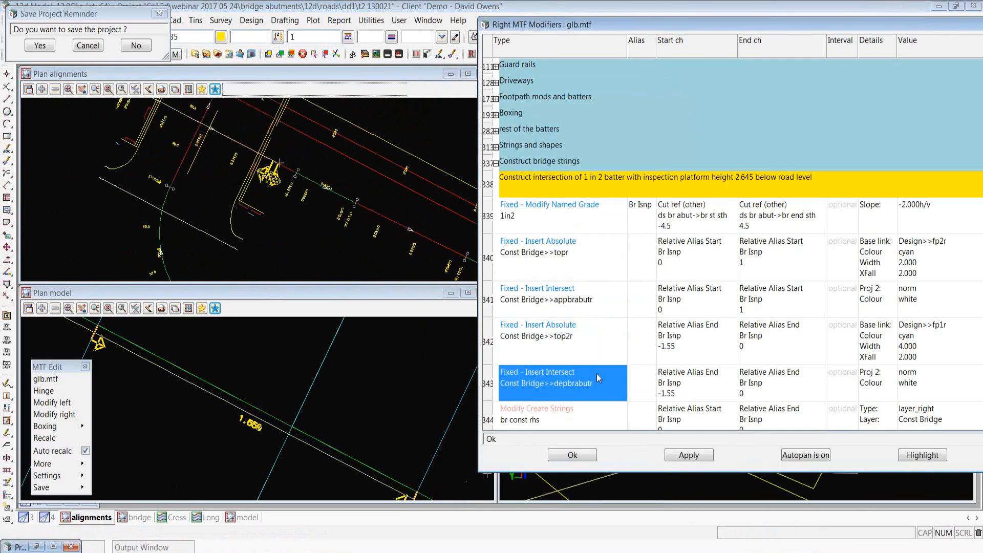
scroll(597, 373, down, 1)
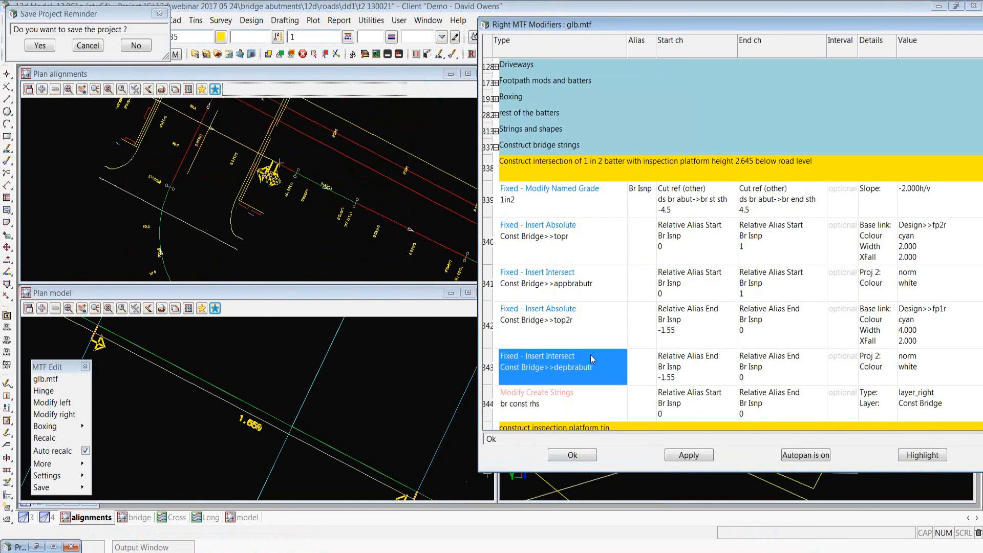
scroll(590, 353, down, 1)
scroll(589, 347, down, 1)
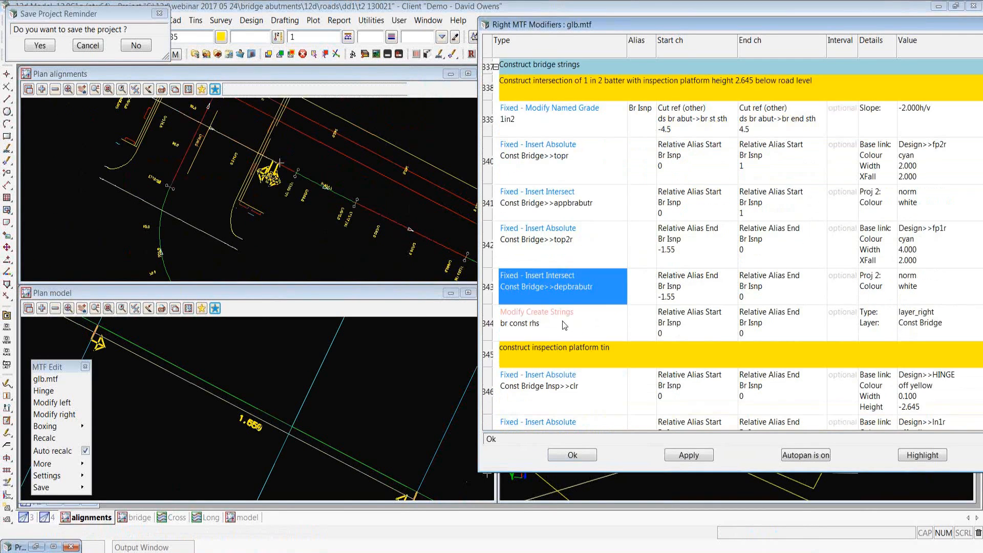
click(564, 325)
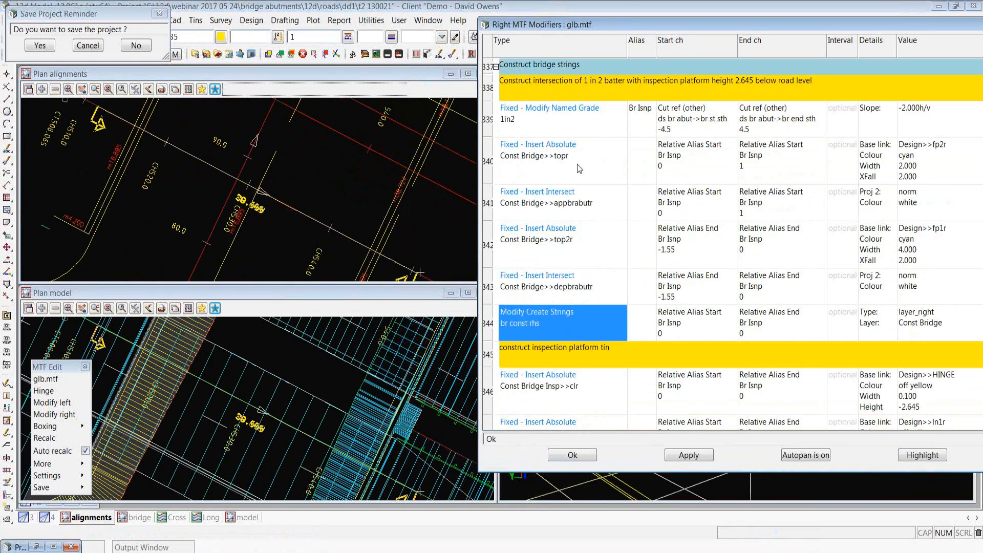
Review the modifiers for the inspection platform tin and the theoretical verge, through to the Const Bridge Footpath rhs Create Tin entry.
scroll(577, 164, down, 1)
scroll(576, 164, down, 1)
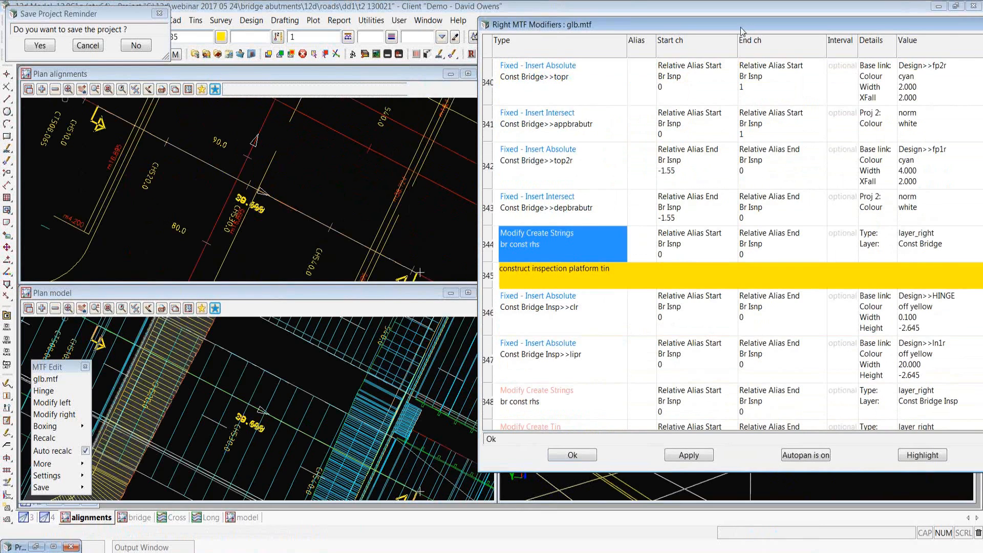
drag(740, 27, 664, 26)
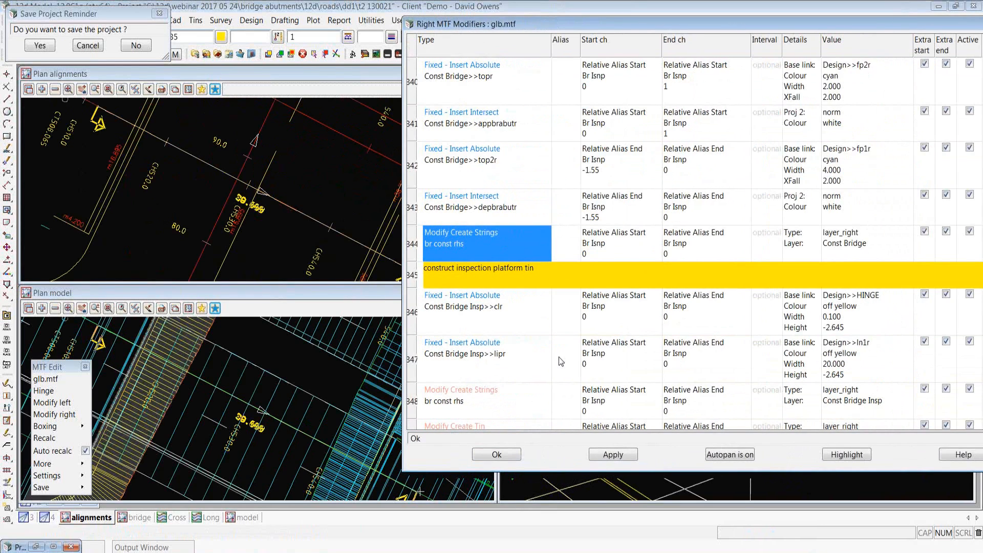
scroll(561, 361, down, 1)
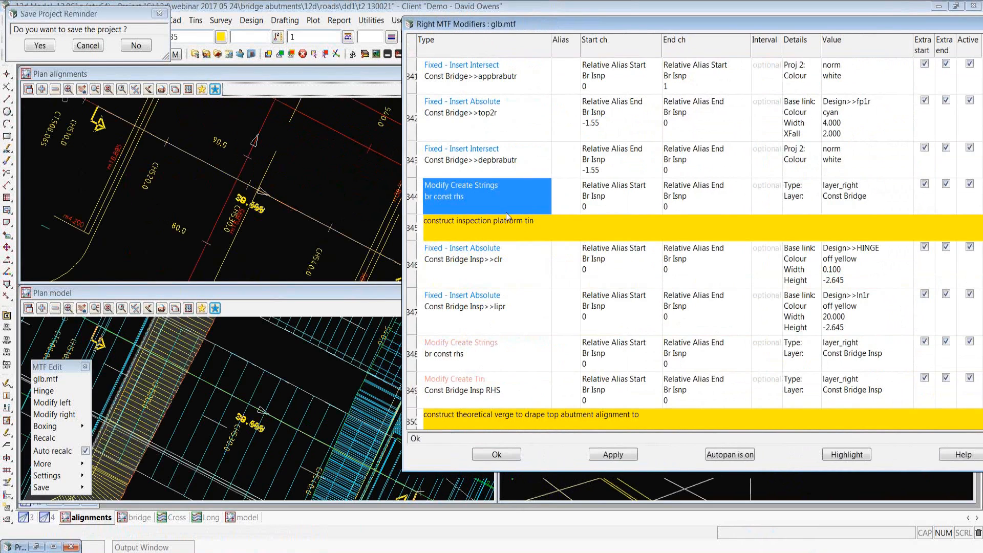
scroll(491, 236, down, 1)
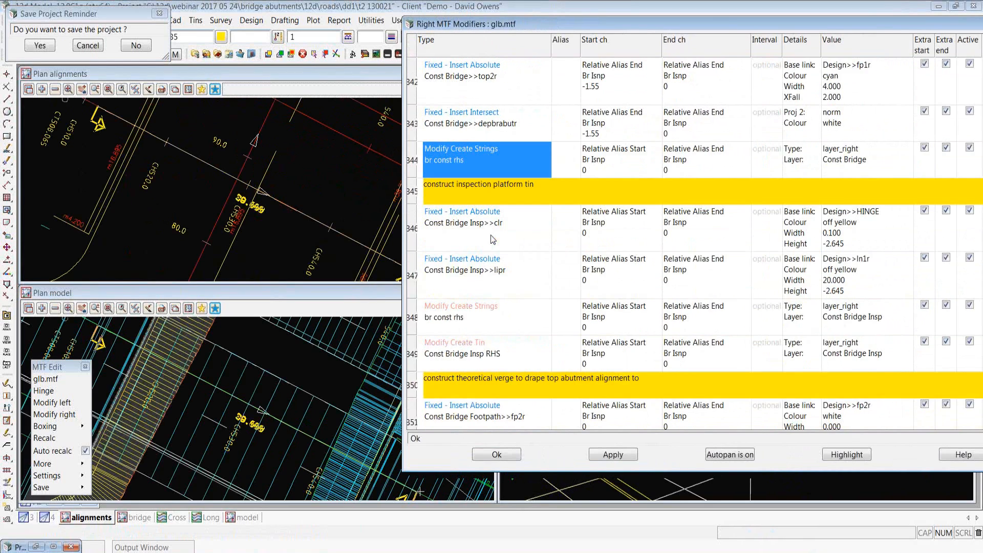
scroll(493, 239, down, 1)
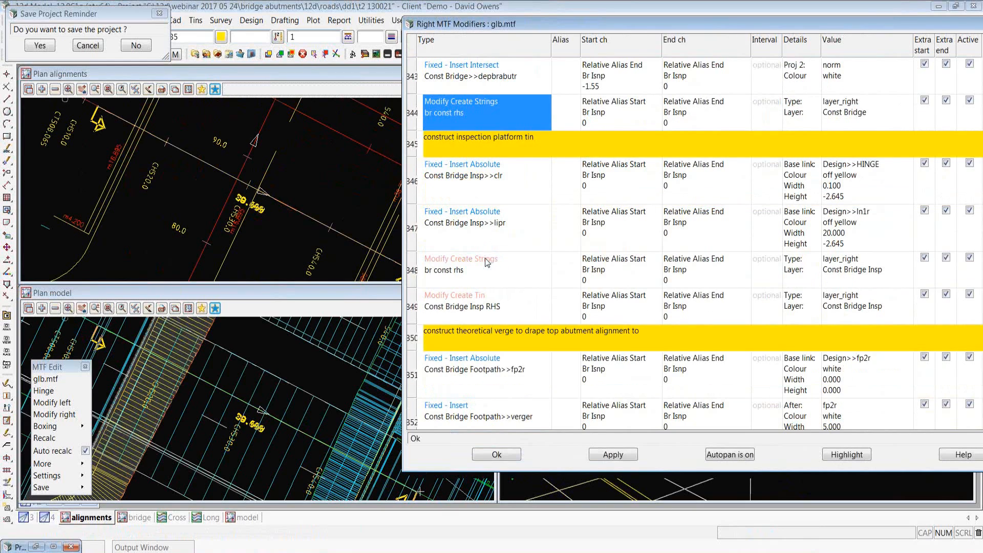
scroll(489, 266, down, 1)
click(493, 275)
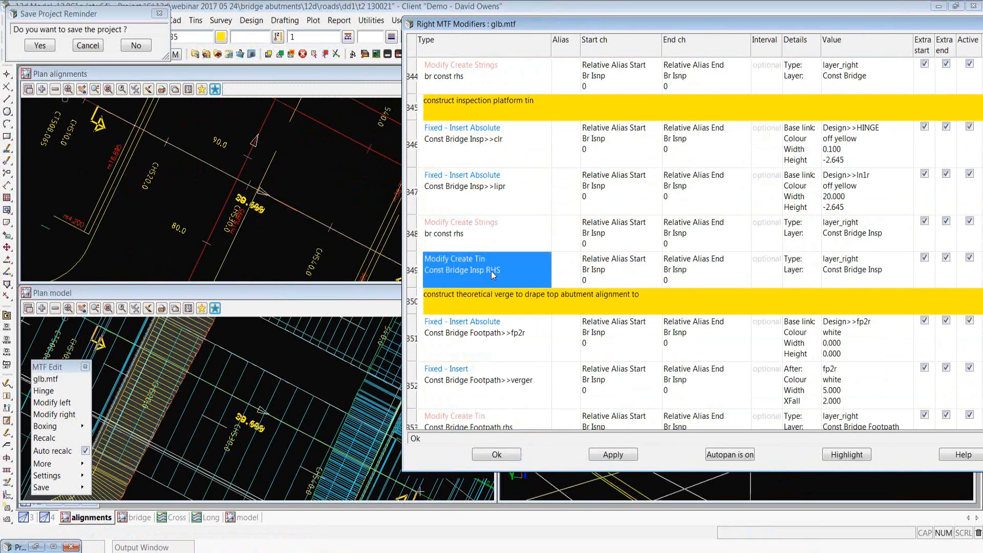
scroll(497, 358, down, 1)
click(498, 397)
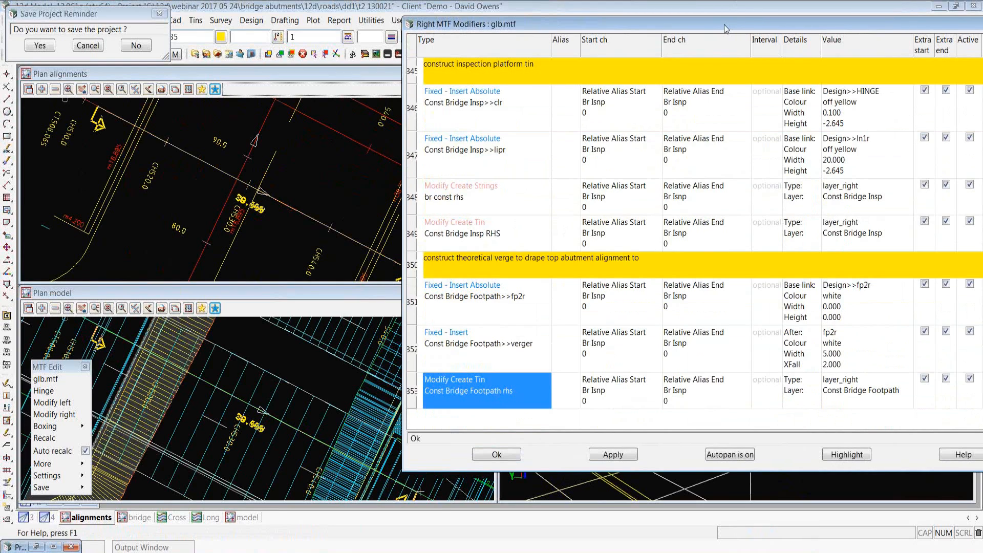
Minimise the modifiers list and add the models tin Const Bridge Footpath lhs and tin Const Bridge Footpath rhs to the perspective view.
drag(726, 29, 517, 39)
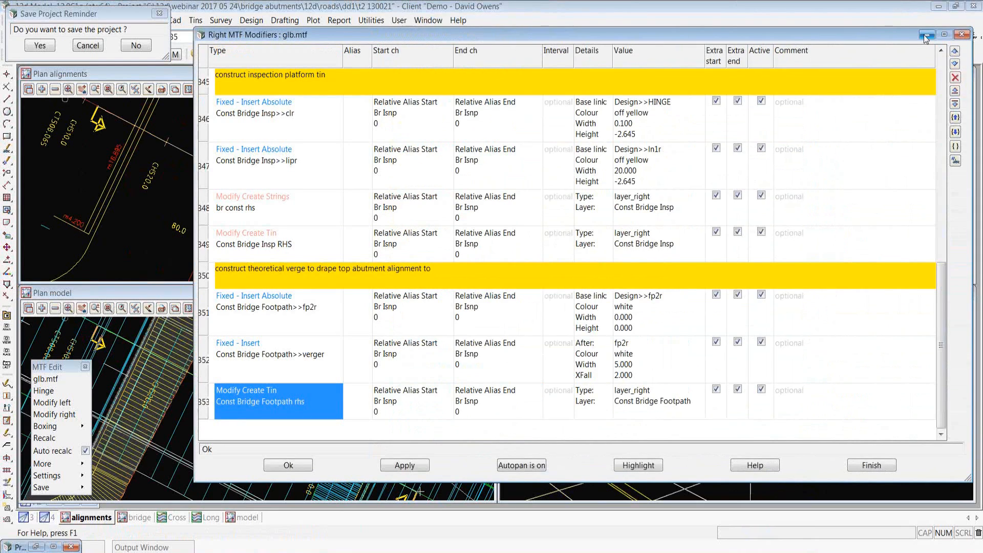
click(926, 35)
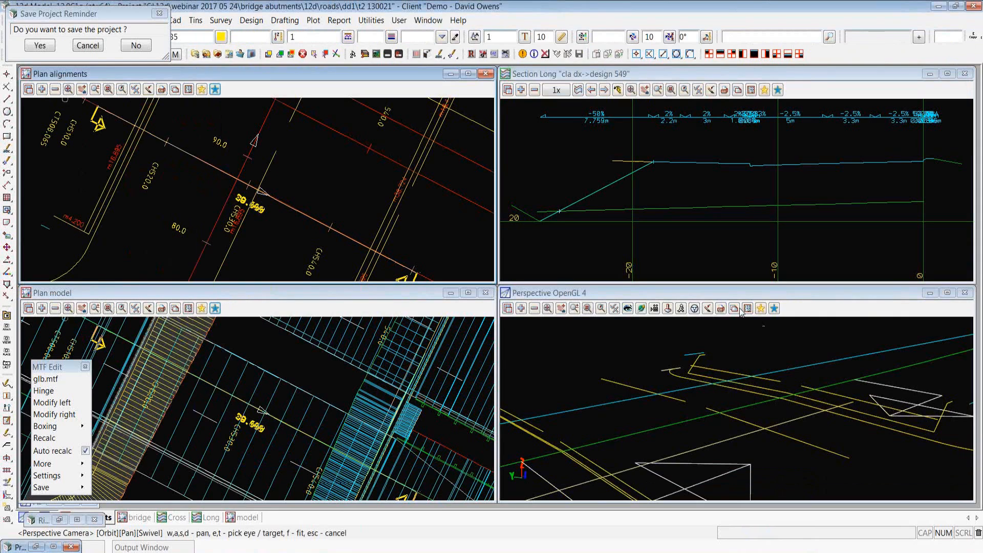
click(521, 309)
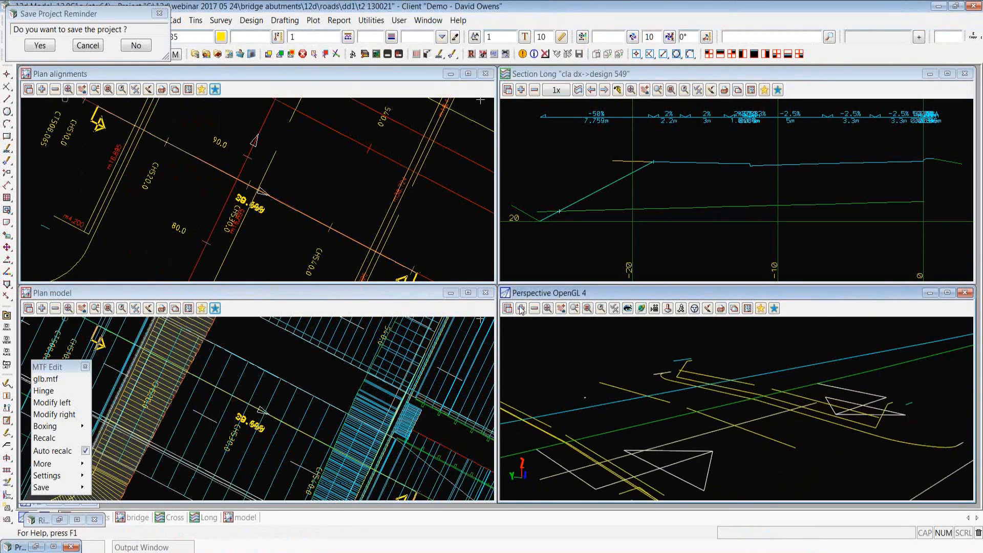
click(521, 309)
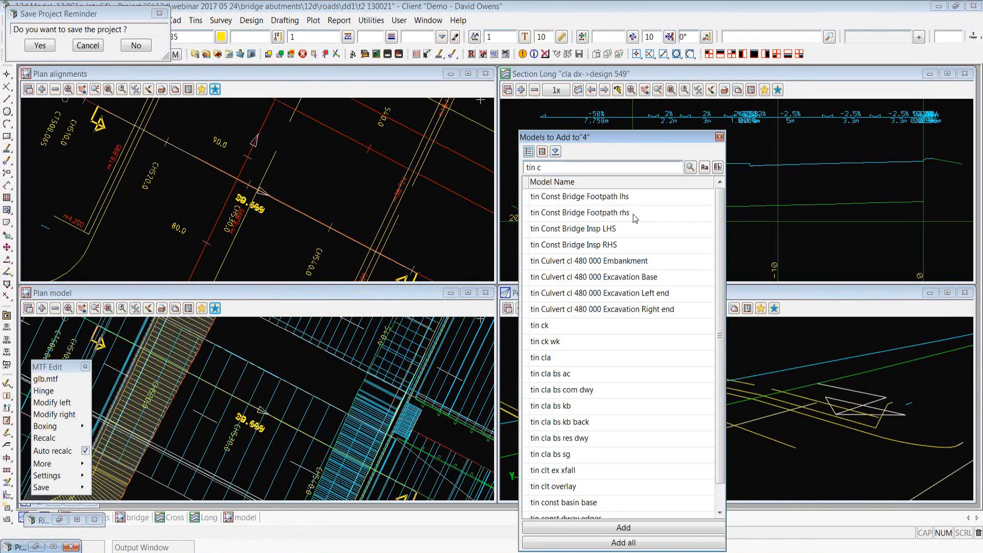
drag(636, 219, 636, 201)
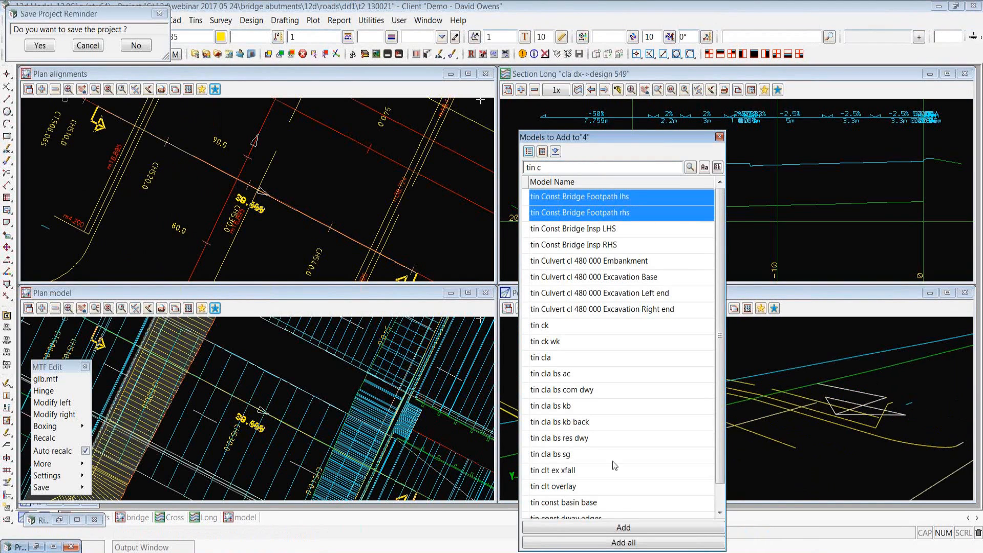
click(622, 528)
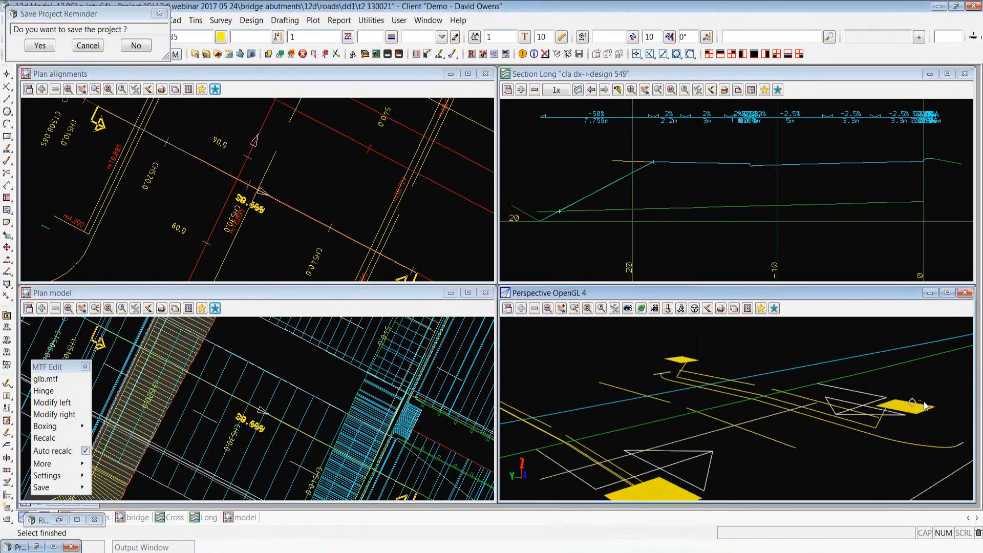
Examine the footpath tins against the abutment strings in the perspective view, from close up and from further out.
scroll(926, 405, up, 3)
scroll(926, 404, up, 1)
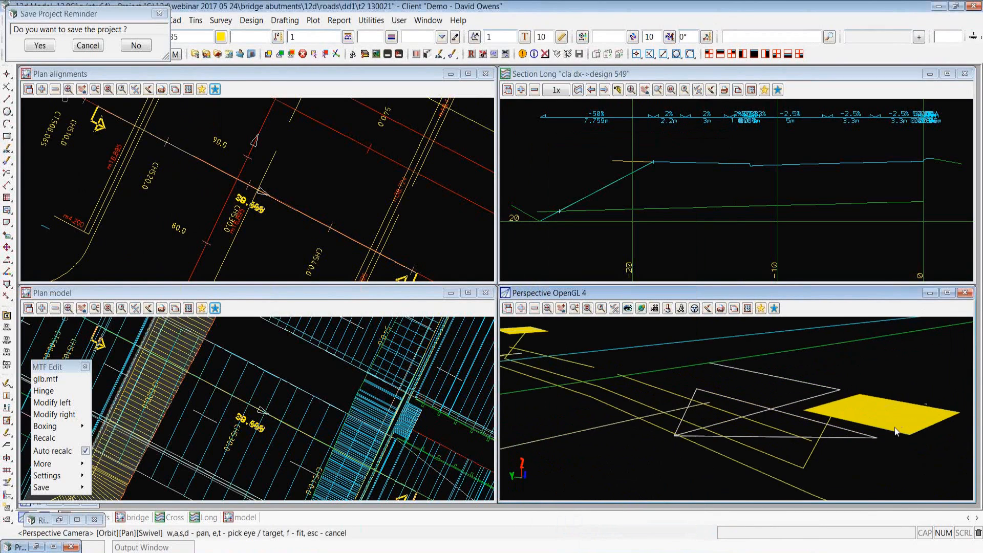
middle_drag(896, 431, 906, 369)
scroll(906, 370, down, 3)
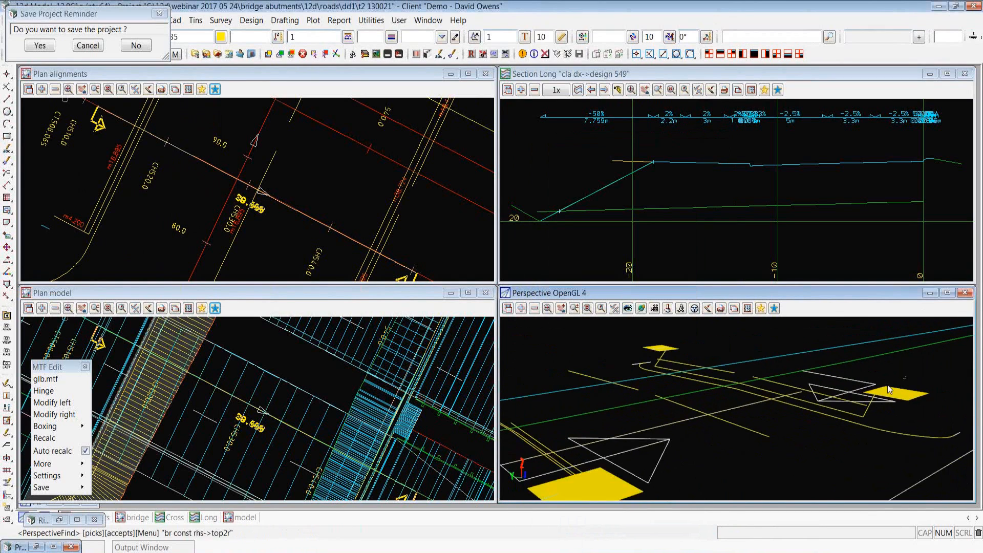
scroll(888, 390, down, 2)
scroll(901, 396, up, 1)
scroll(901, 397, up, 1)
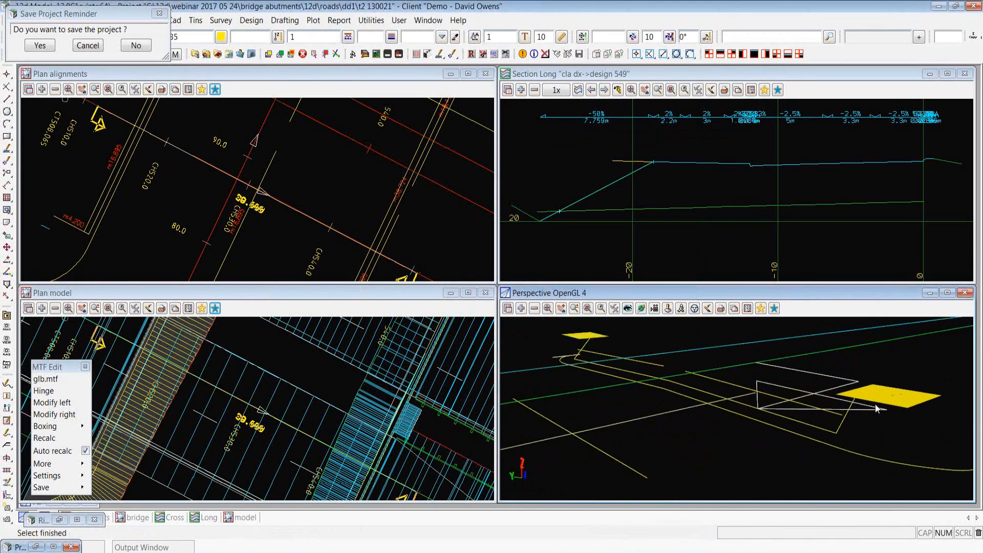
scroll(874, 404, up, 3)
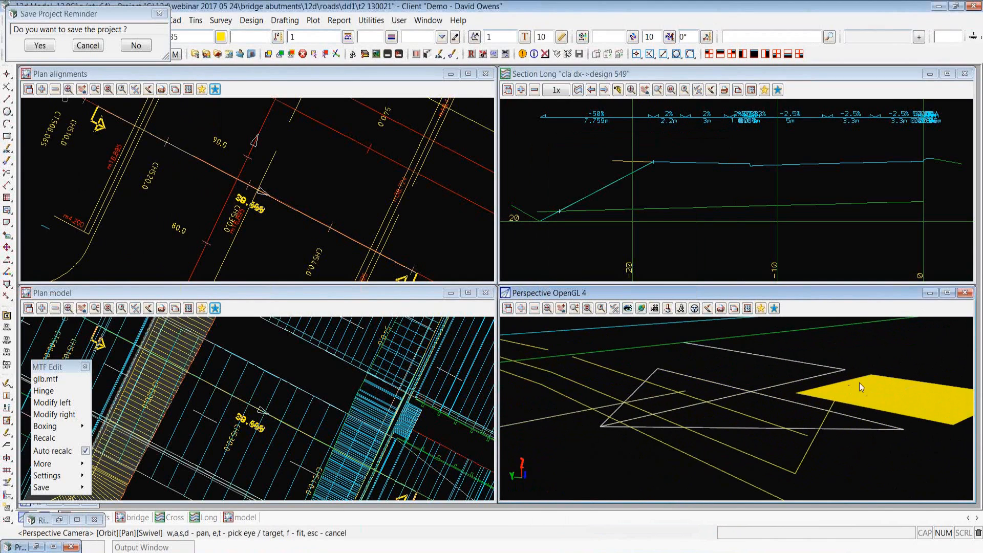
scroll(867, 438, down, 1)
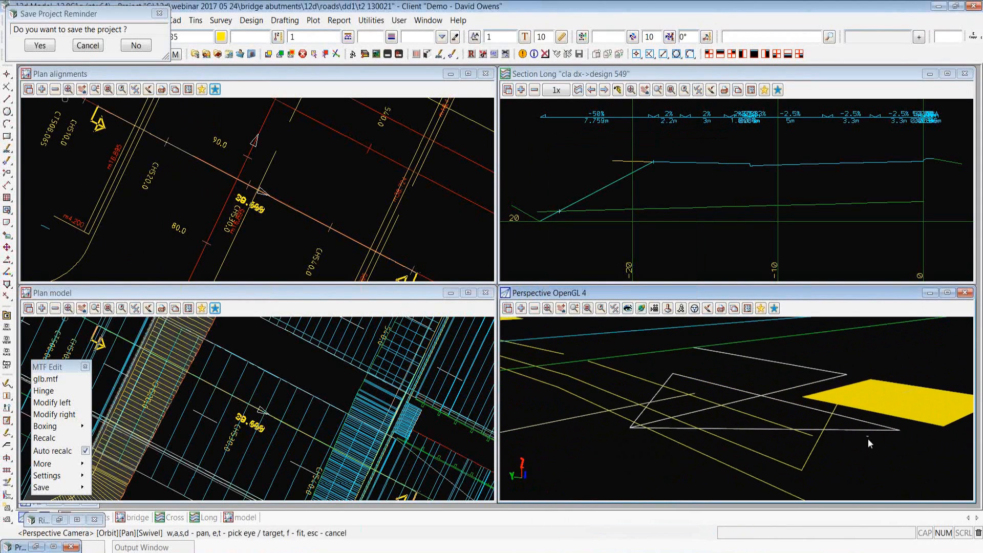
scroll(867, 439, down, 1)
scroll(873, 435, down, 1)
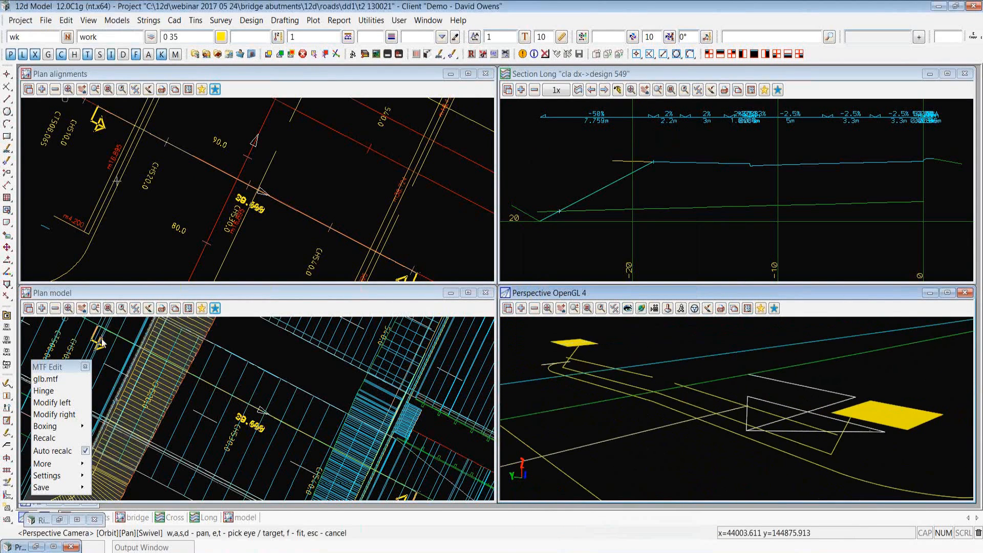
Open the super alignment ds br spill->end for editing and profile it in the long section view.
click(8, 434)
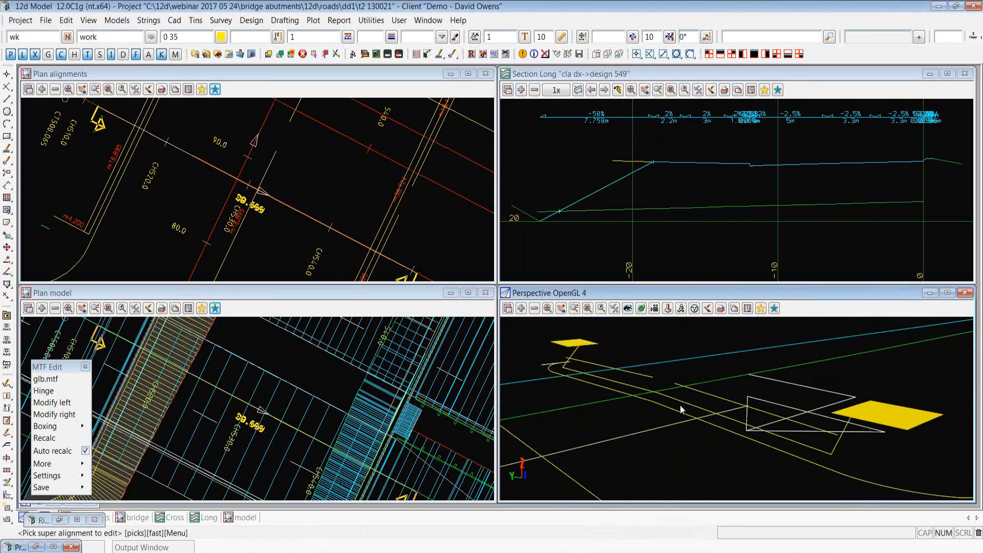
click(389, 232)
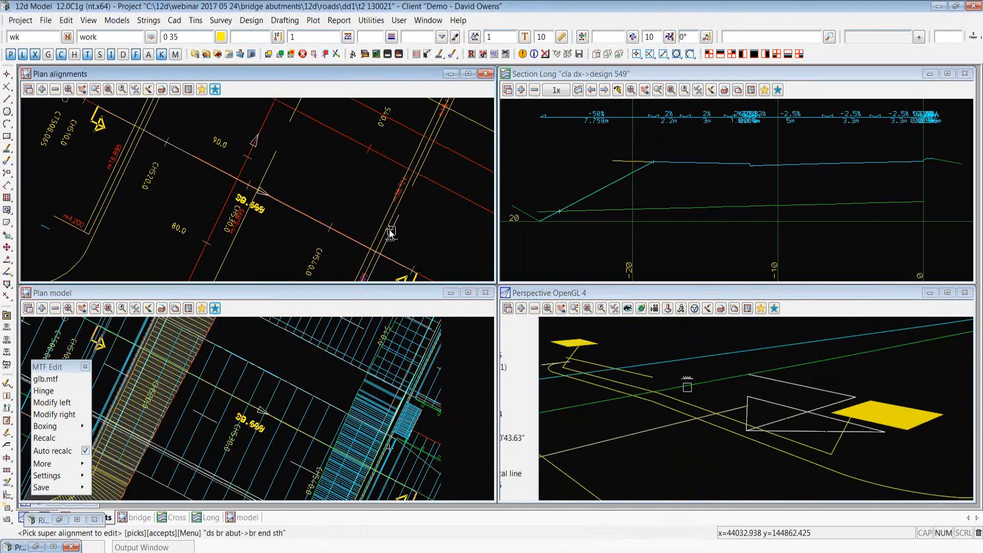
middle_click(389, 229)
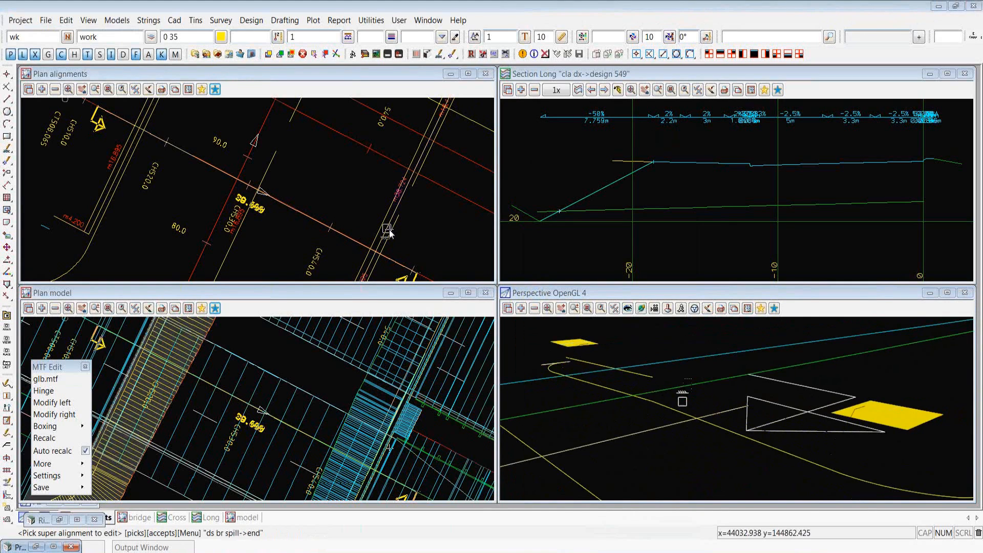
click(579, 89)
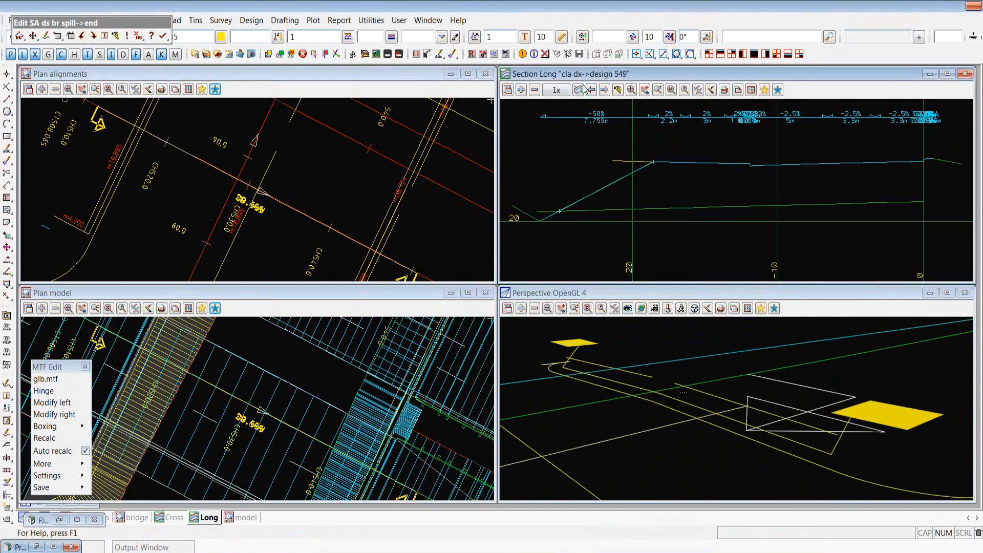
click(390, 221)
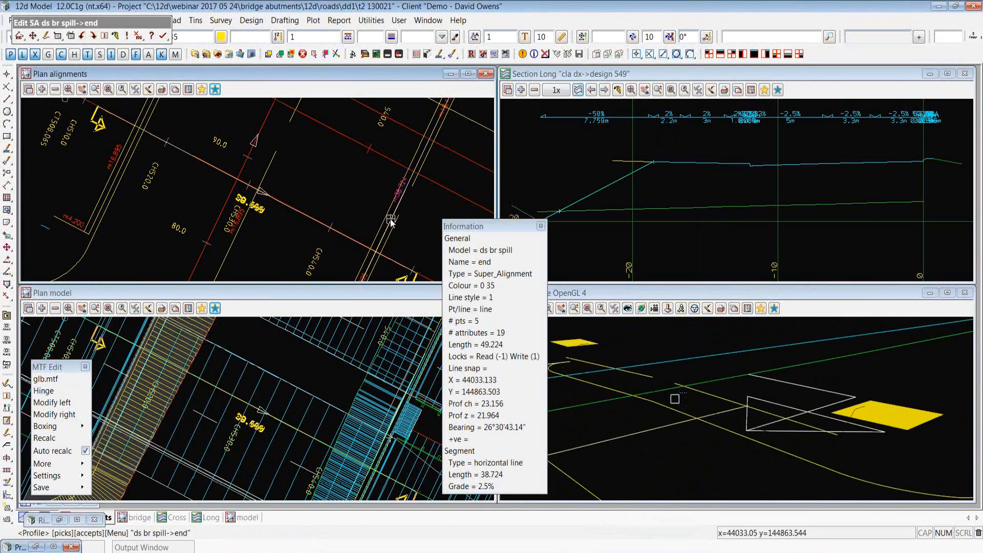
click(390, 222)
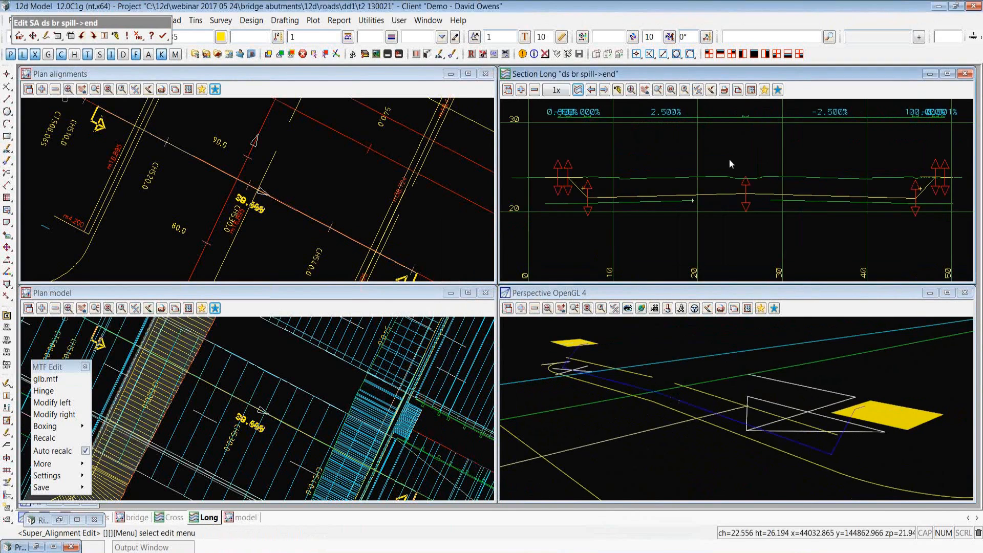
scroll(594, 195, up, 4)
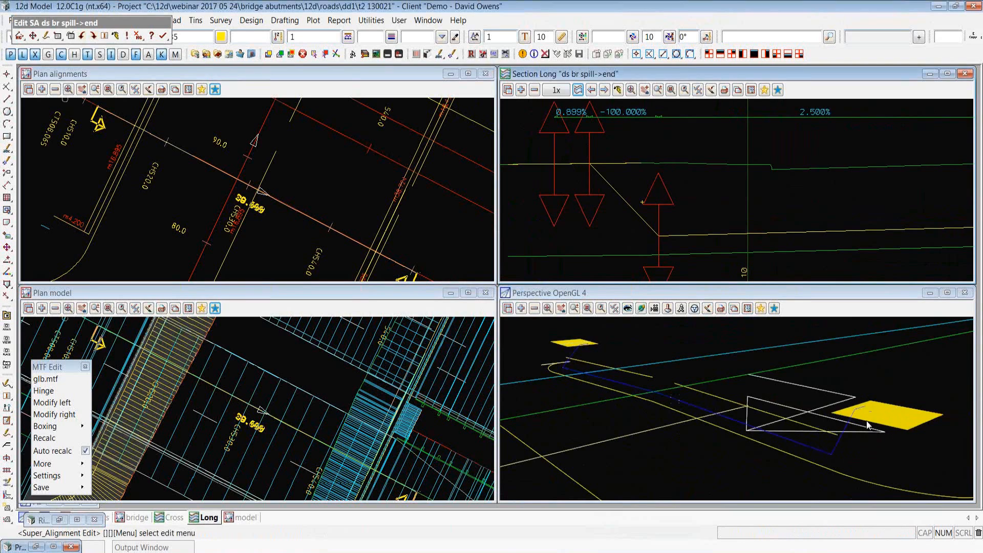
Open the parts of ds br spill->end and review the tin drape settings of its first vertical Fx points part.
click(59, 37)
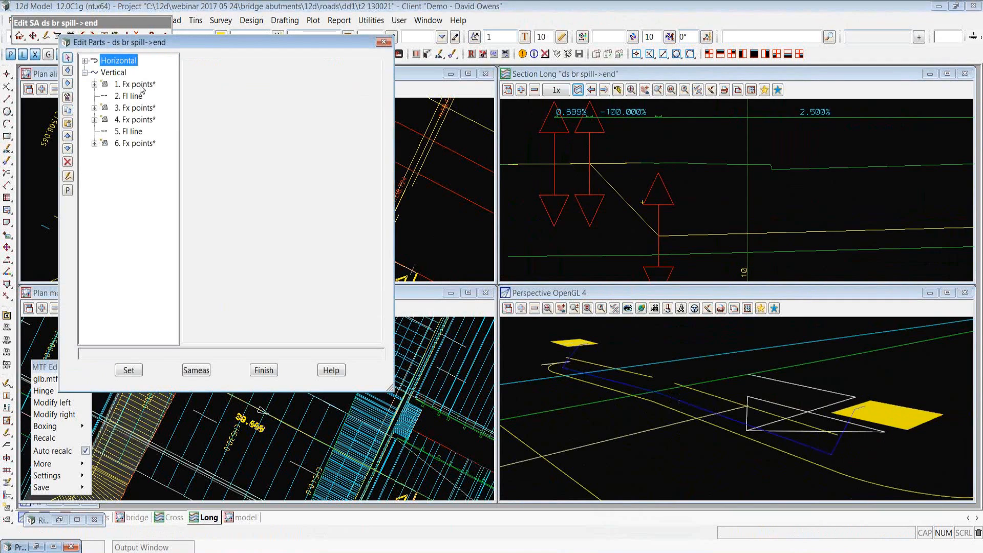
double_click(141, 85)
double_click(141, 99)
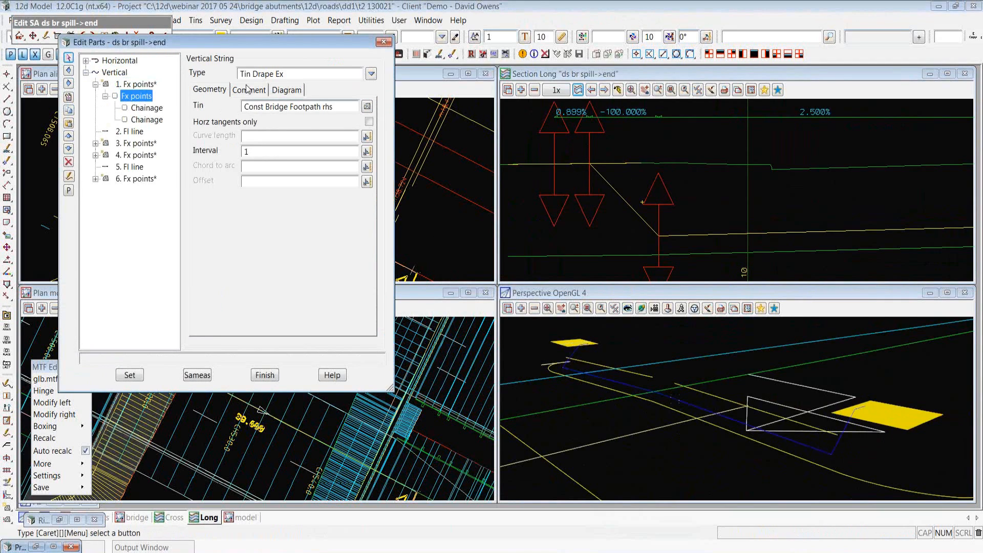
click(314, 106)
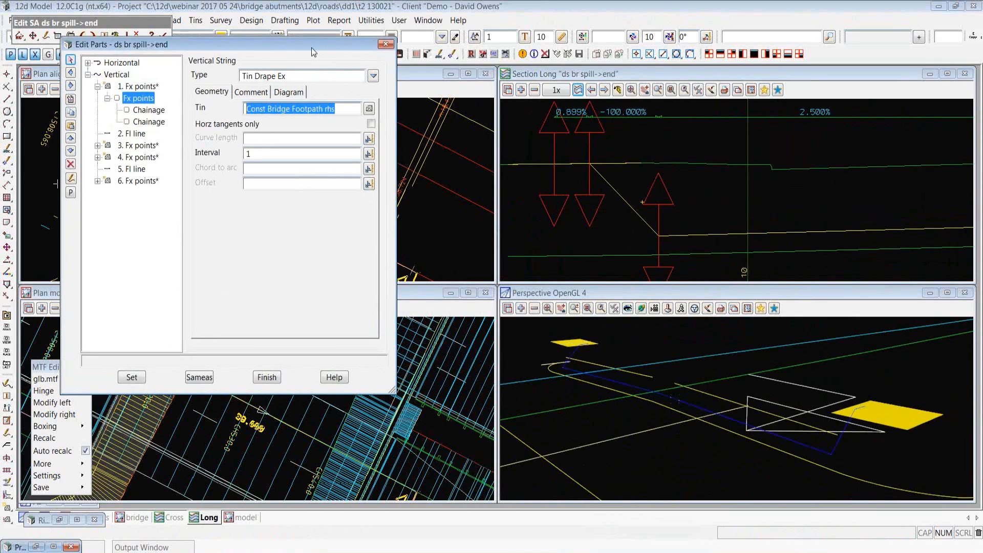
Move the parts dialog clear of the plan view and open the super alignment ds br abut->br end sth for editing.
drag(307, 46, 769, 132)
scroll(286, 155, down, 3)
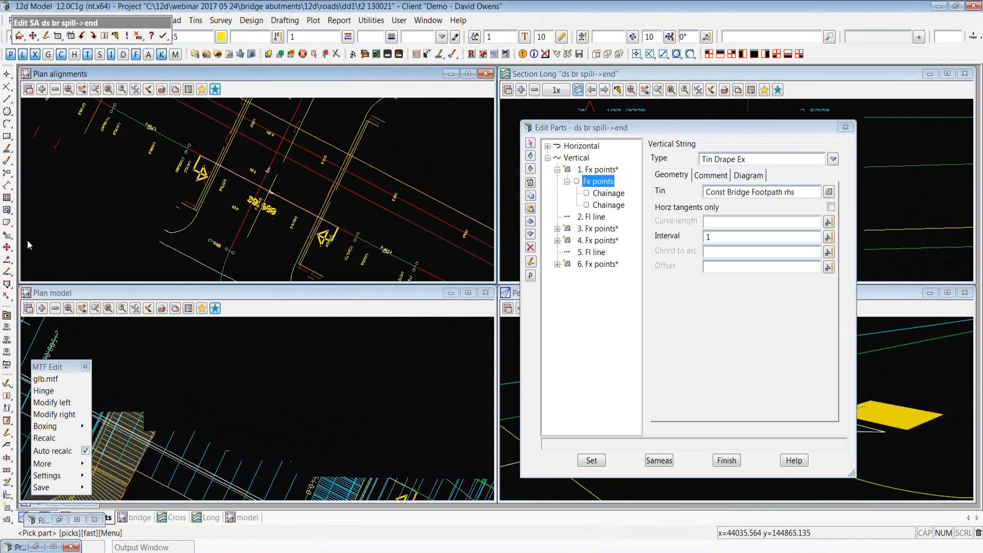
click(7, 385)
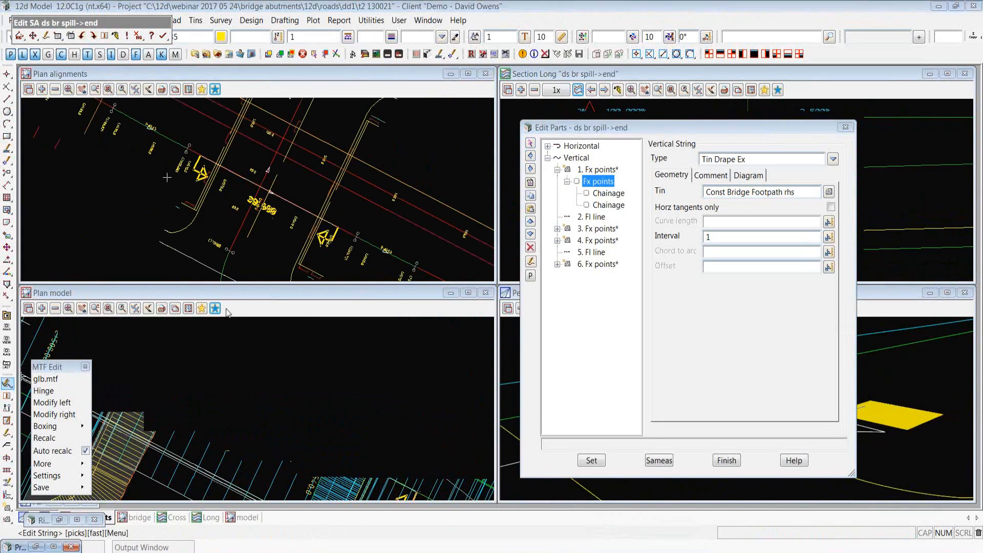
click(318, 259)
scroll(301, 257, up, 2)
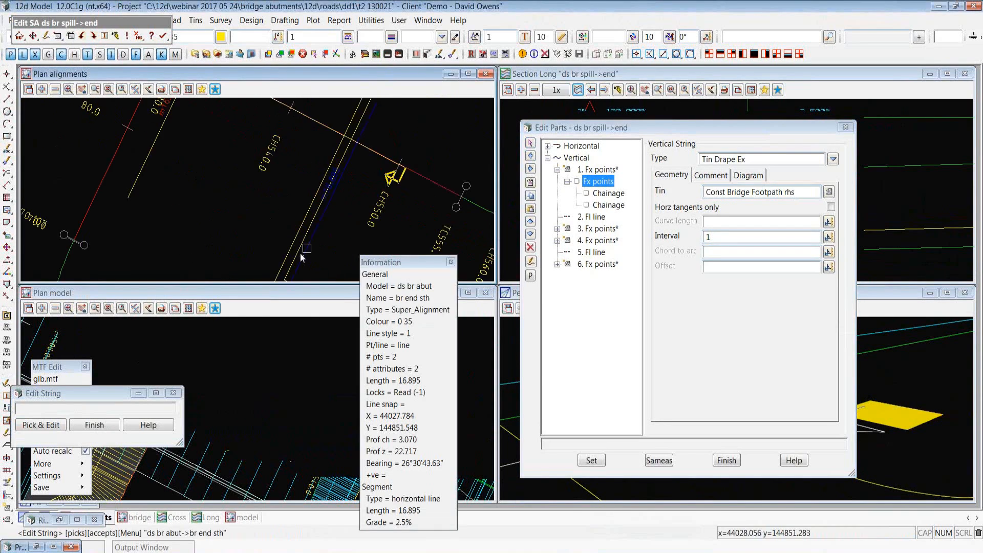
click(298, 248)
click(309, 253)
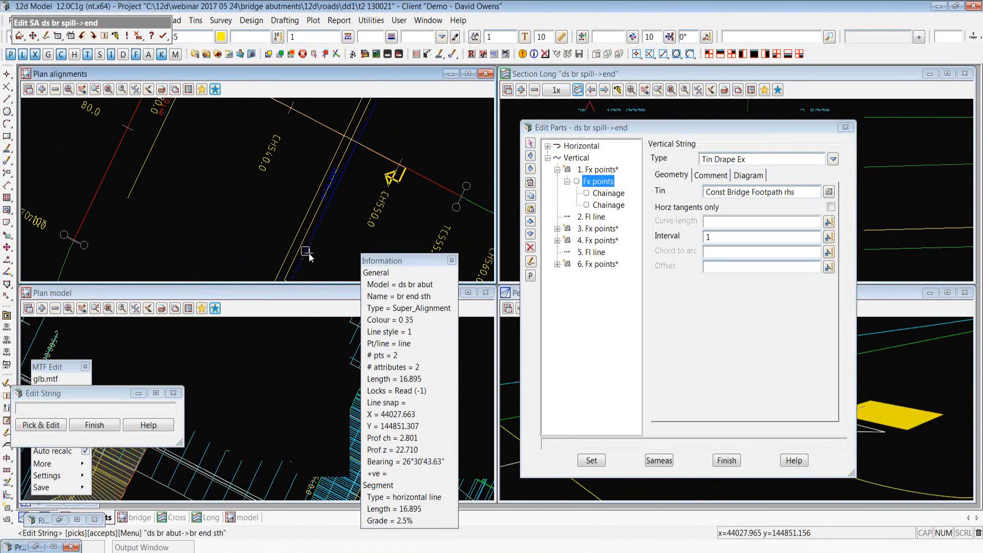
middle_click(309, 254)
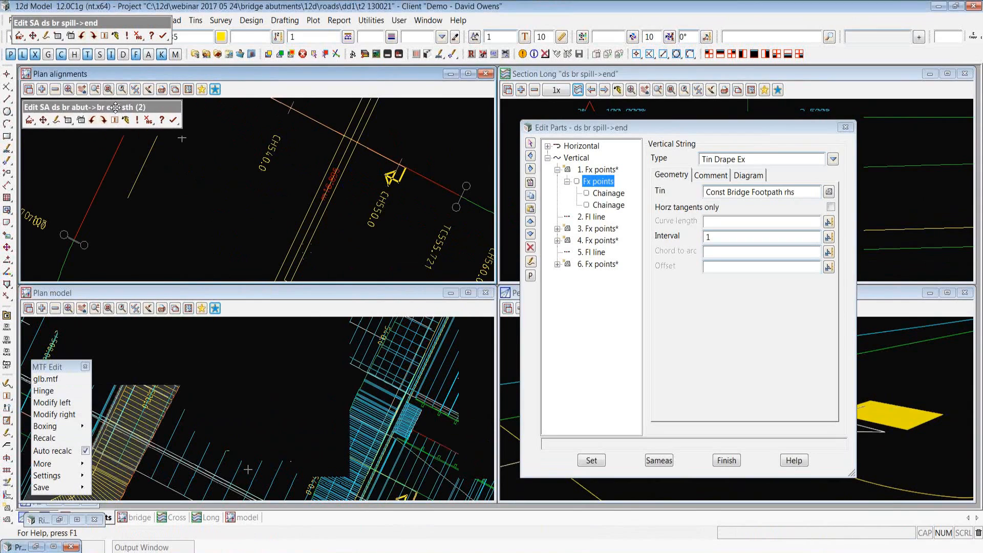
Review the Cut Through points and offset of the vertical Fx line in br end sth, and finish with its parts dialog.
click(83, 131)
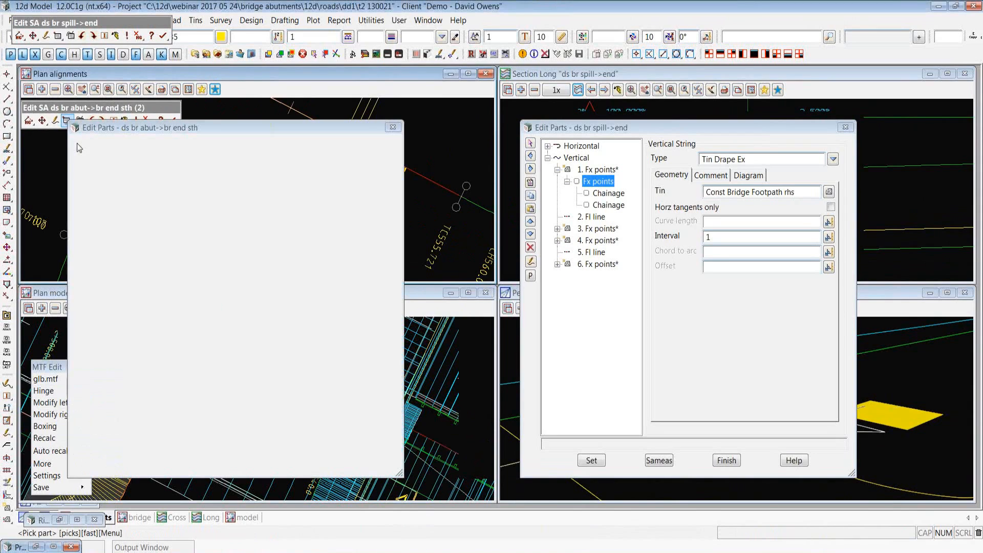
click(93, 158)
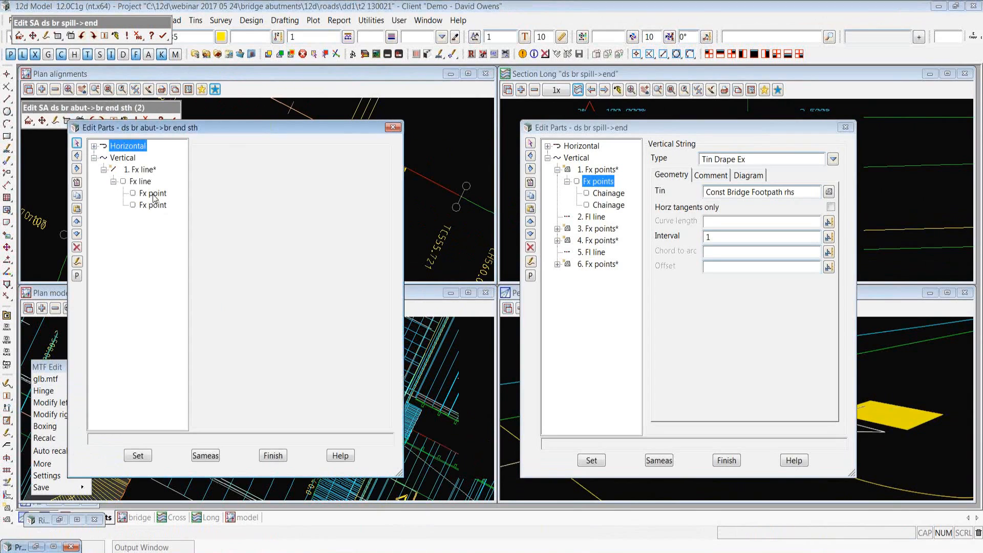
click(156, 197)
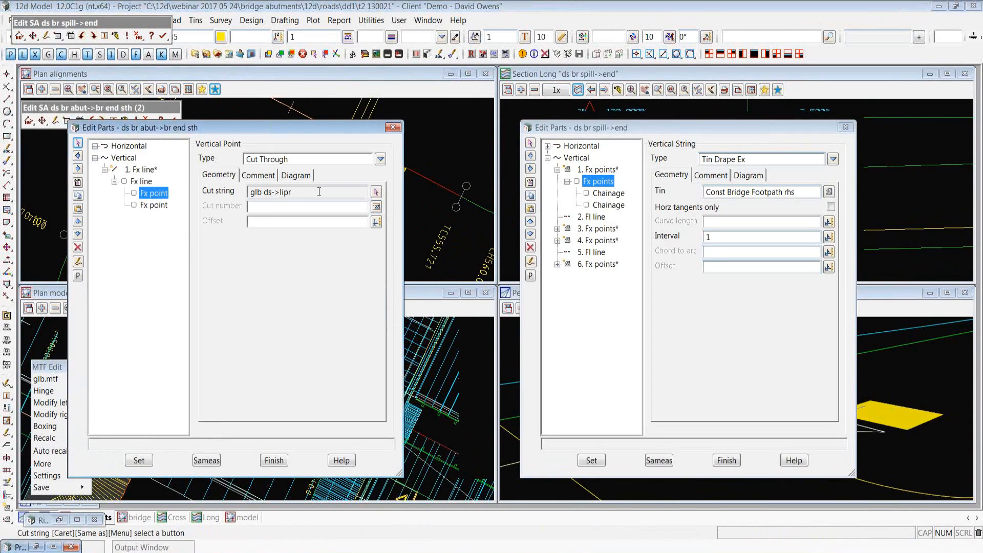
click(154, 204)
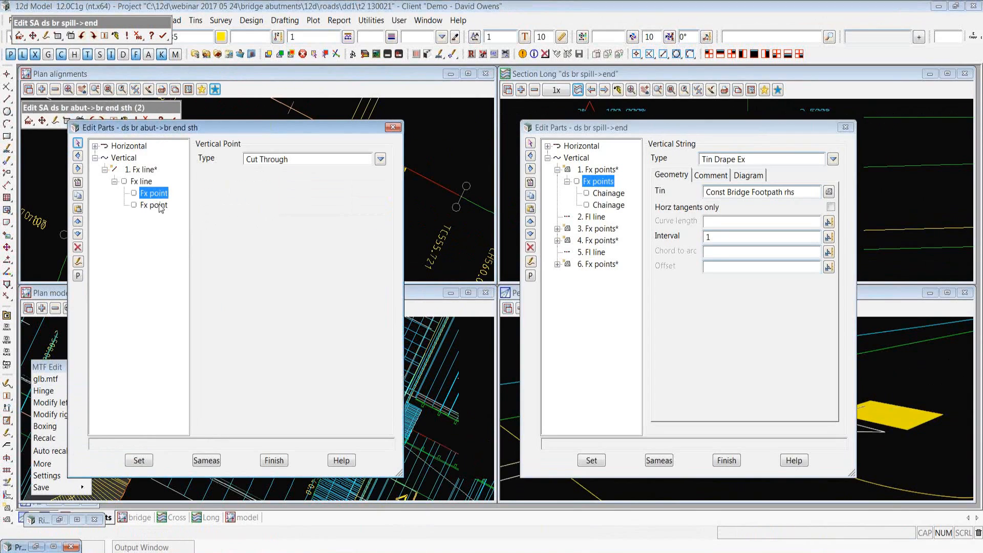
click(144, 182)
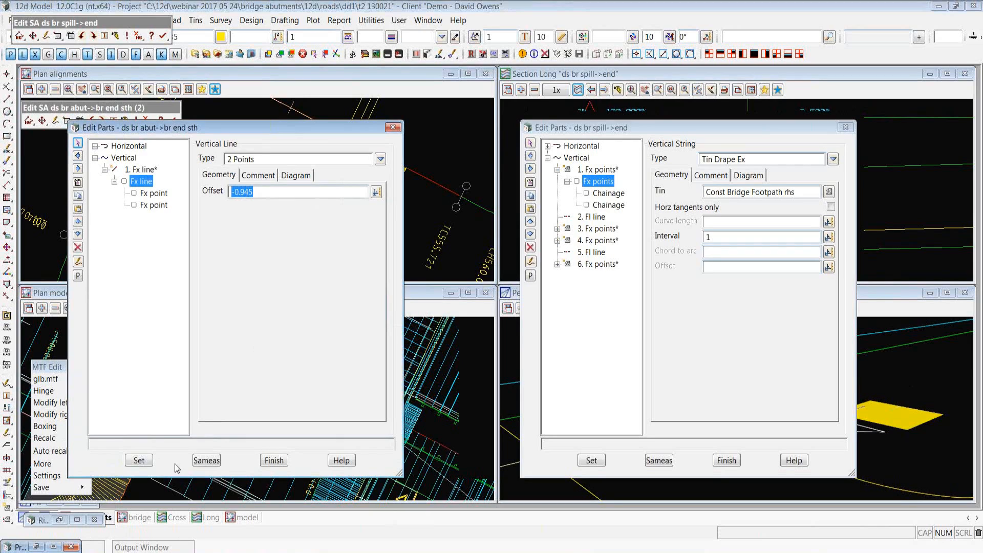
click(142, 461)
click(271, 463)
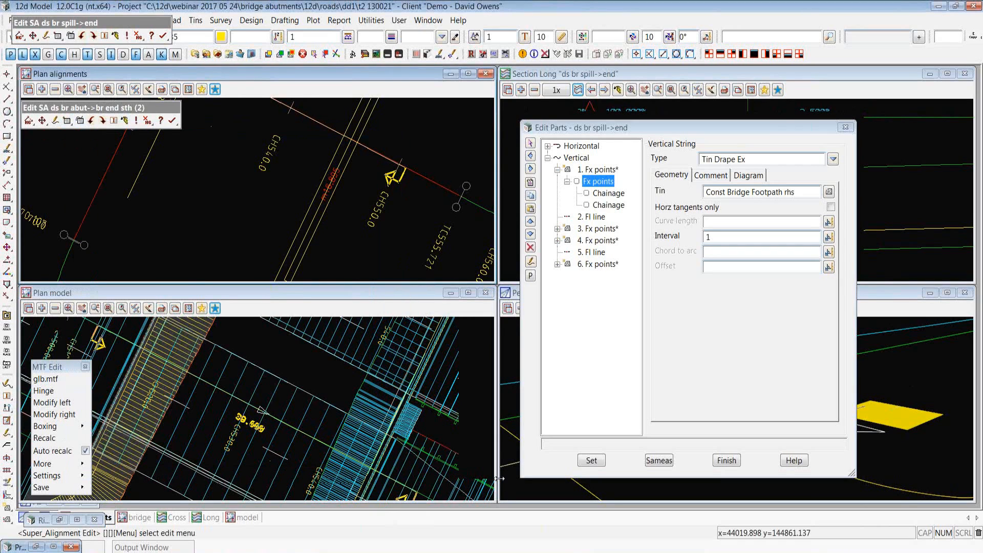
Examine the abutment corner in plan and review the offset of horizontal part 3, the Fx line, in ds br spill->end.
scroll(240, 131, down, 1)
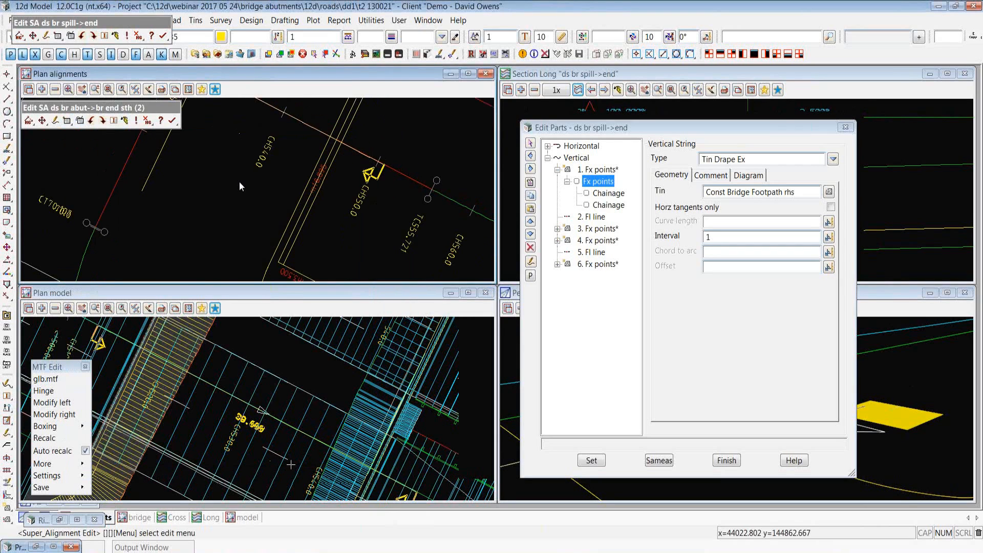
scroll(238, 181, down, 3)
scroll(209, 213, up, 3)
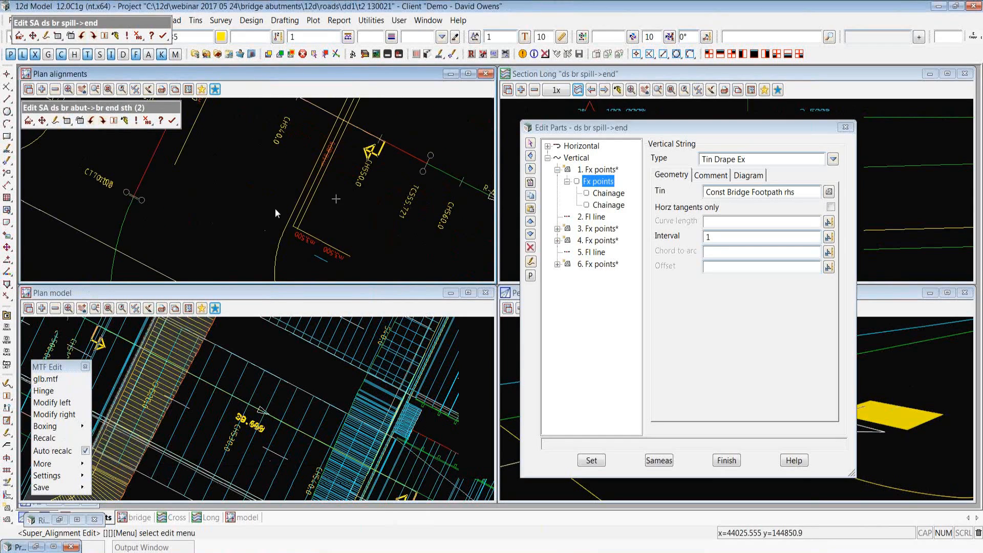
scroll(275, 208, up, 2)
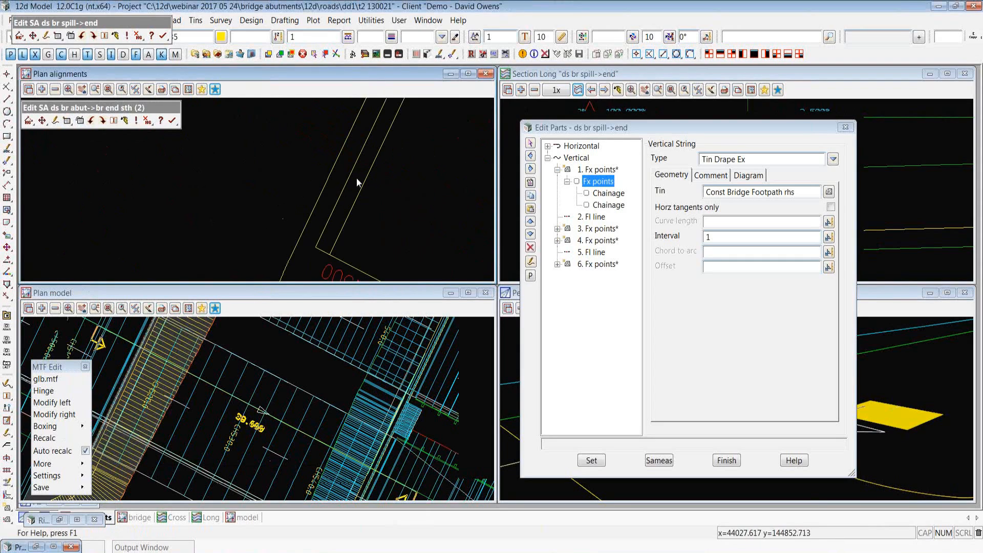
click(548, 146)
click(595, 182)
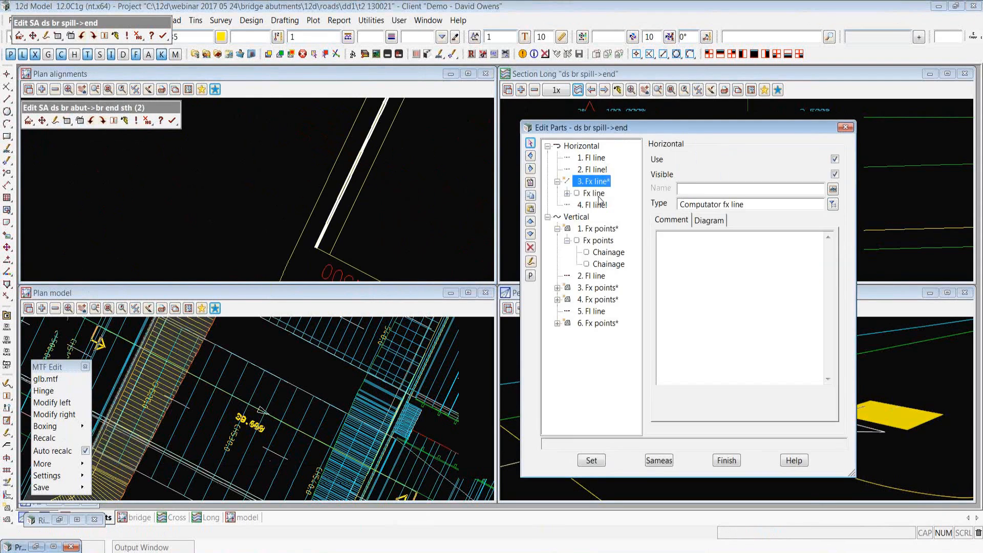
click(594, 193)
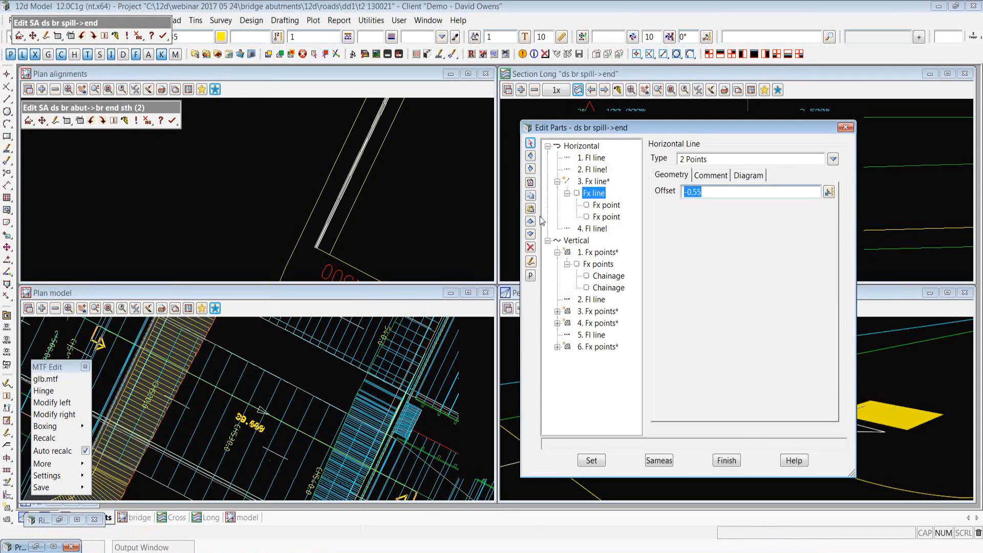
scroll(266, 149, down, 1)
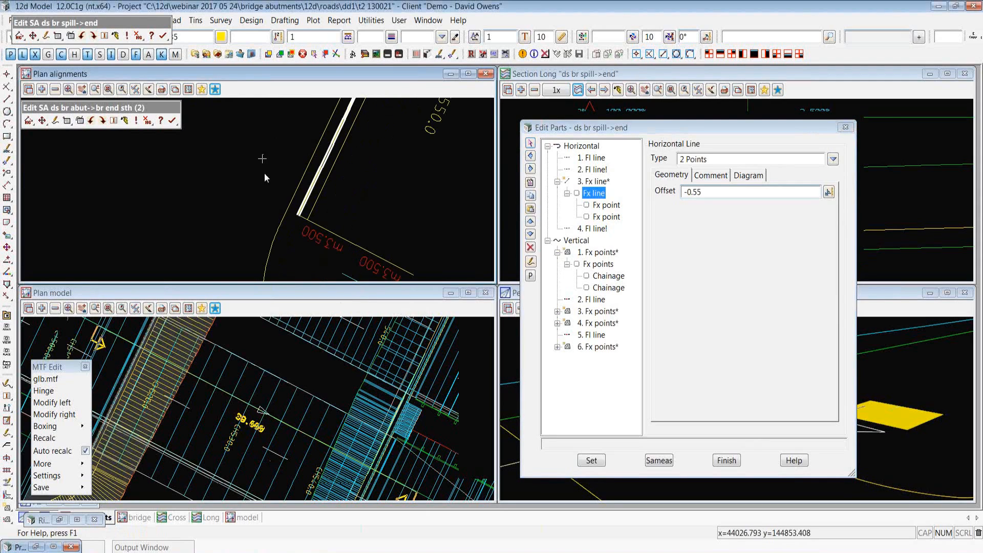
scroll(303, 164, down, 2)
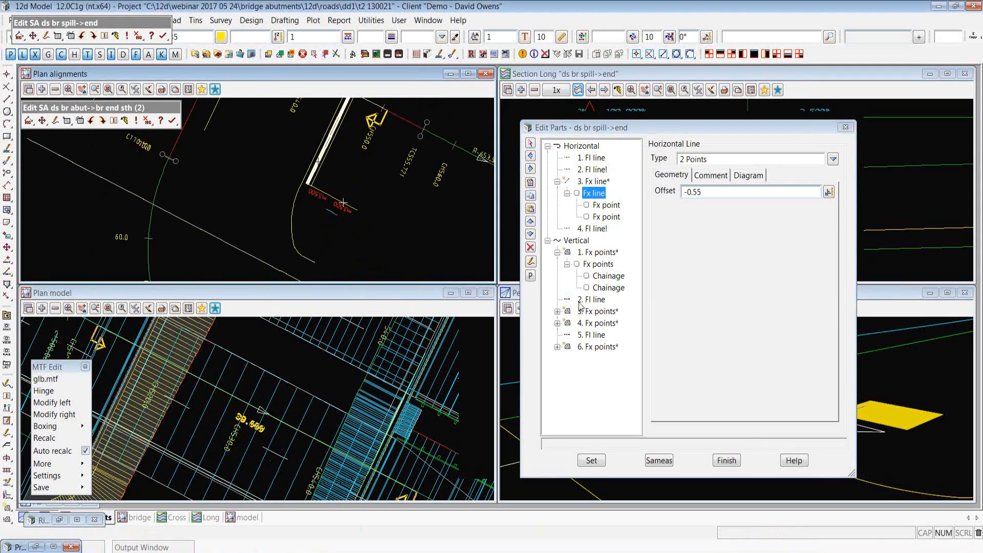
Review the Offset Grade reference string and offset of vertical part 3 in ds br spill->end against the abutment lines in plan.
click(604, 313)
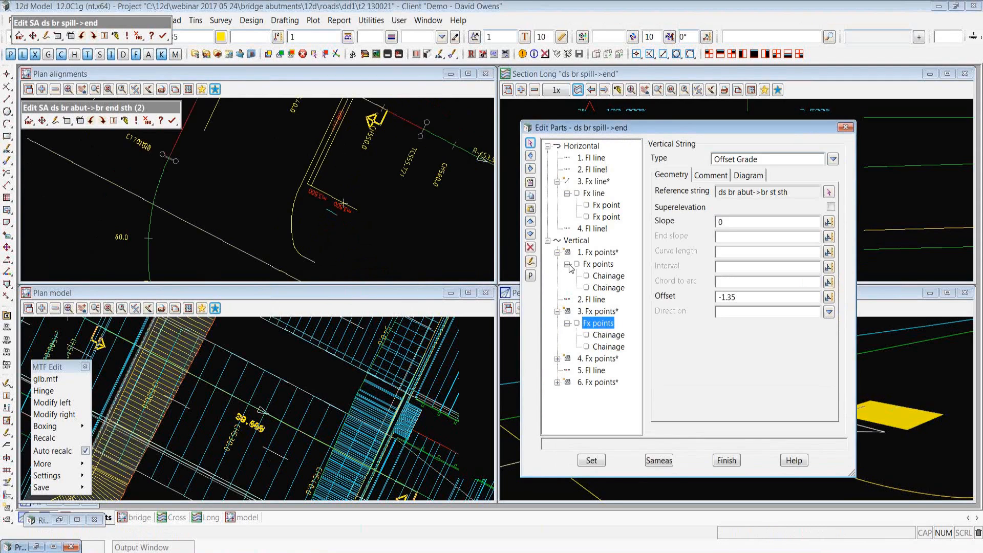
click(340, 104)
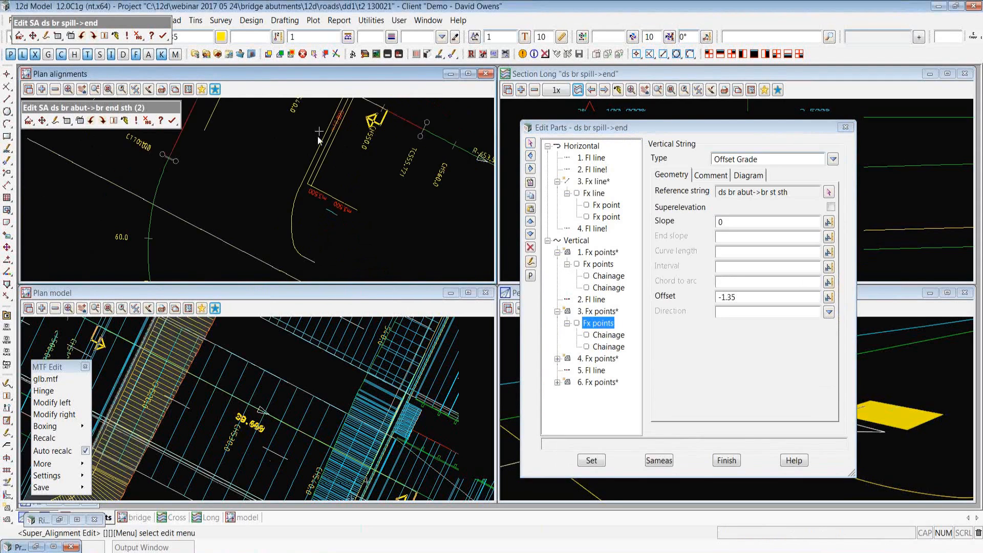
scroll(330, 158, up, 3)
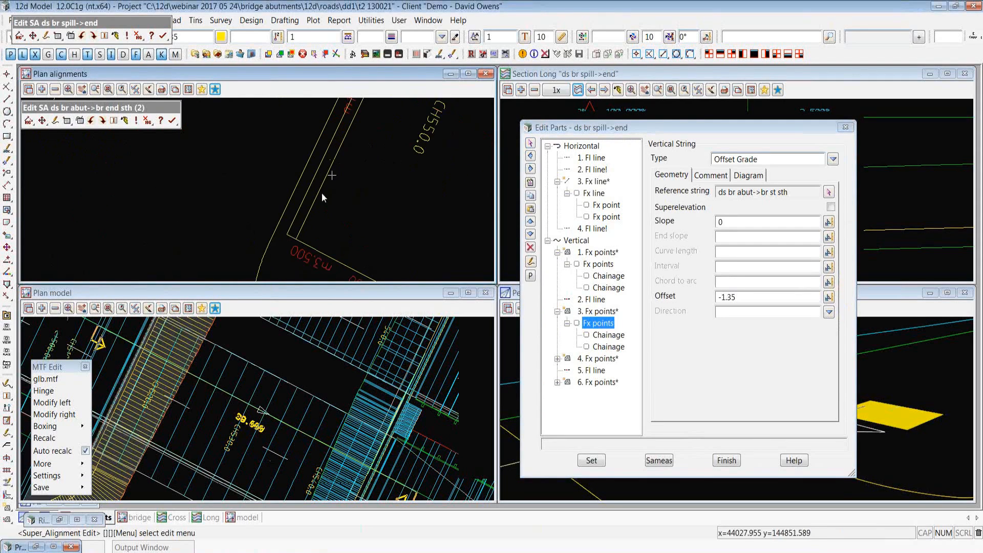
double_click(751, 298)
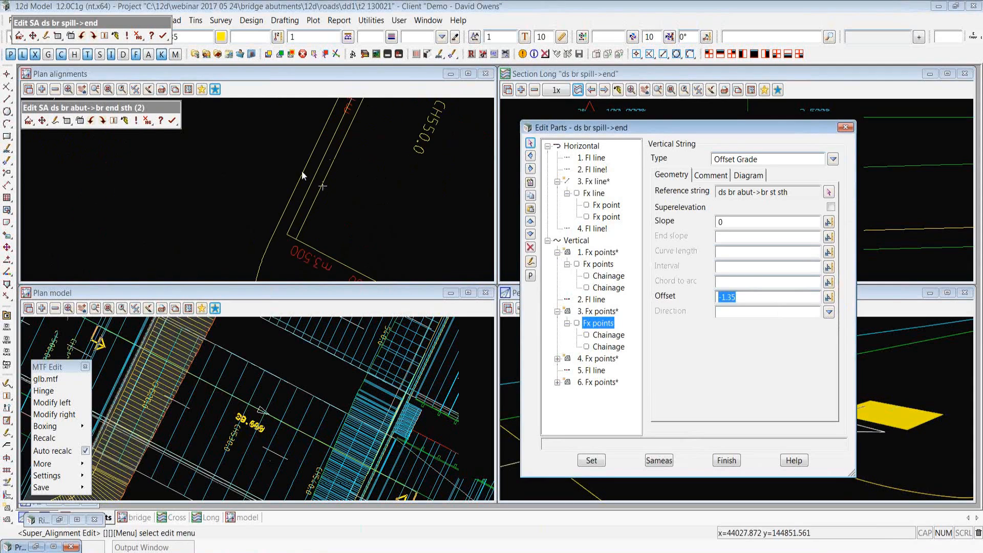
click(333, 80)
scroll(299, 252, down, 1)
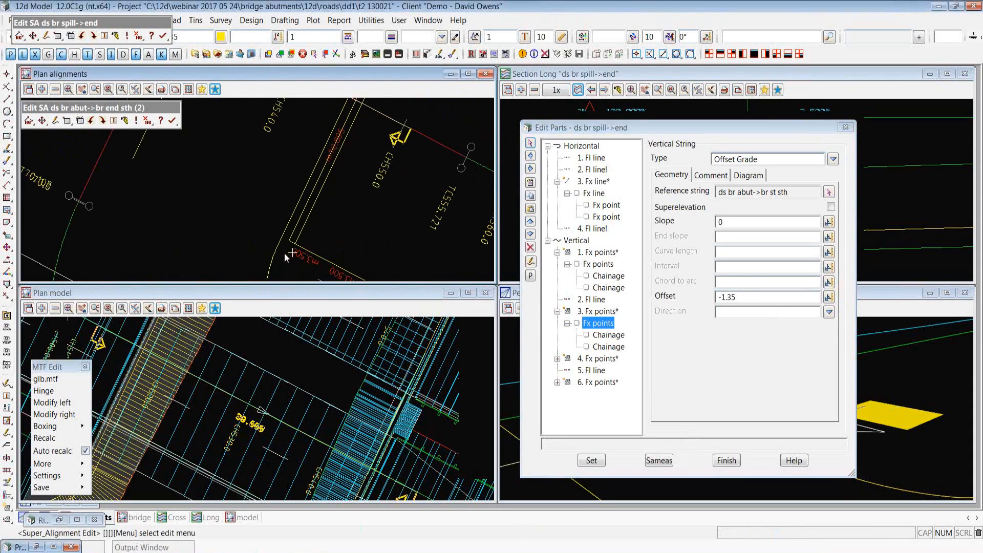
scroll(284, 253, down, 1)
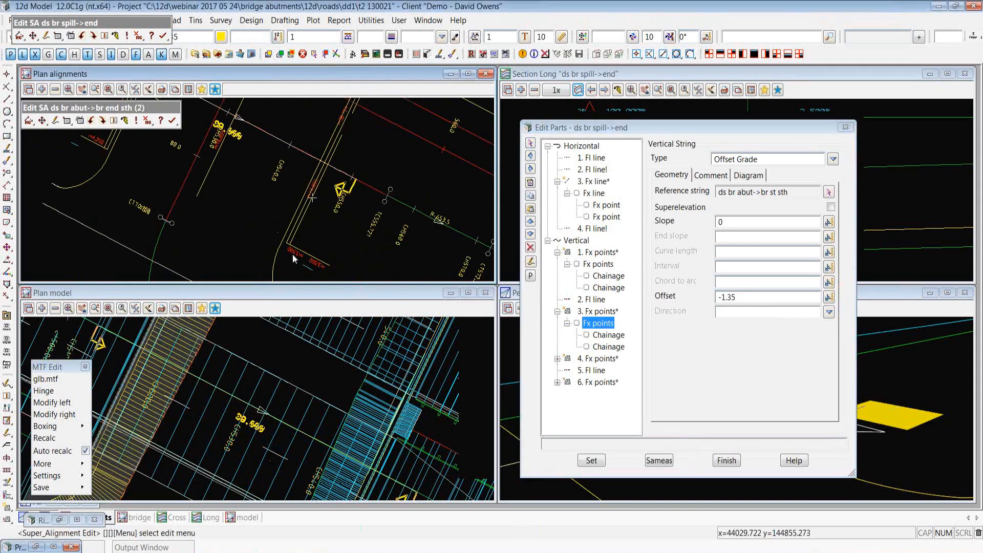
scroll(293, 258, down, 1)
scroll(293, 258, down, 1)
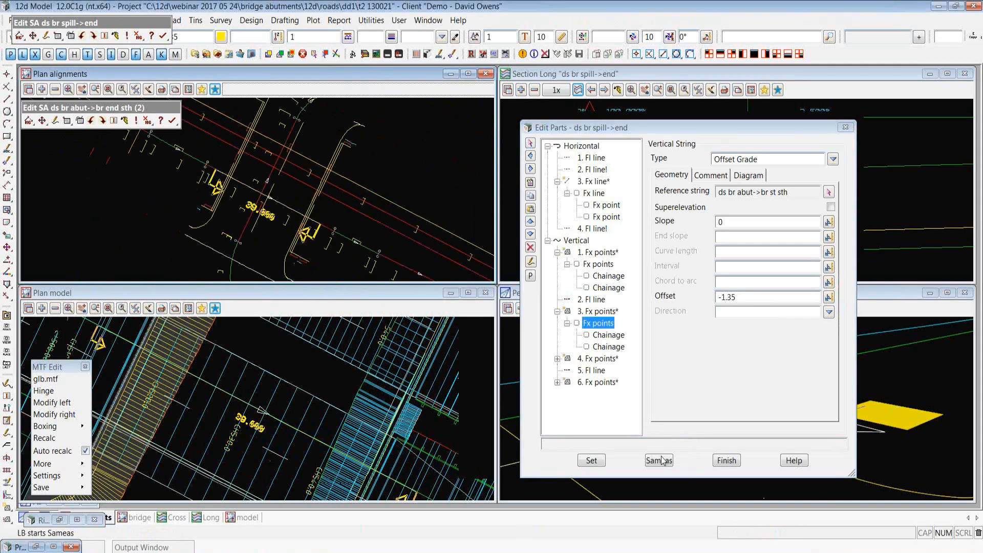
Review vertical parts 4, 5 and 6 of ds br spill->end against the long section, and finish with its parts dialog.
click(604, 371)
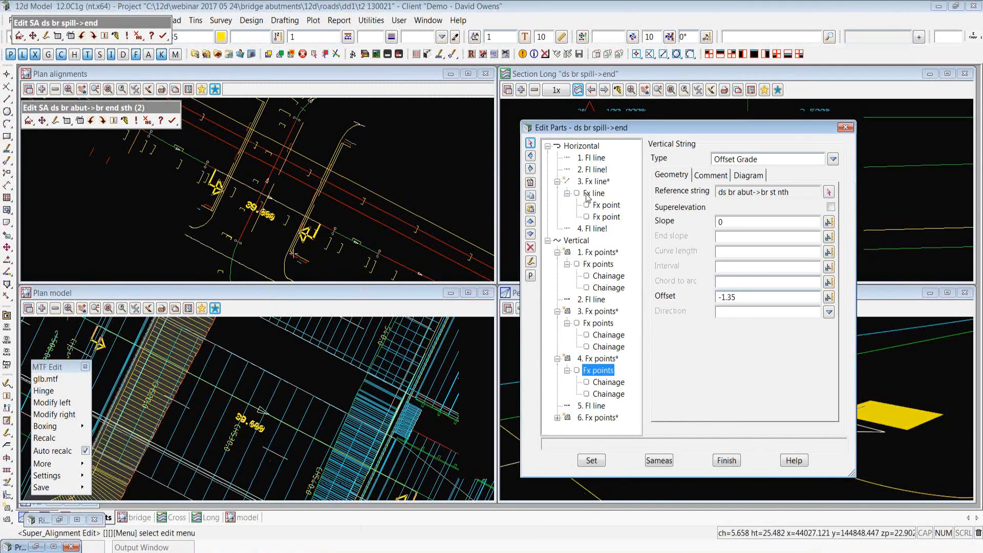
click(601, 407)
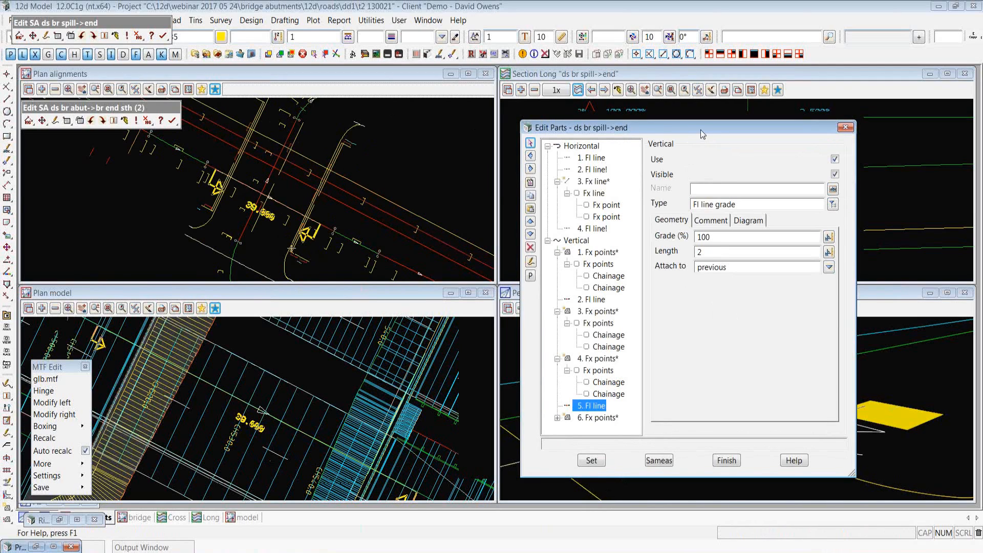
drag(700, 130, 284, 137)
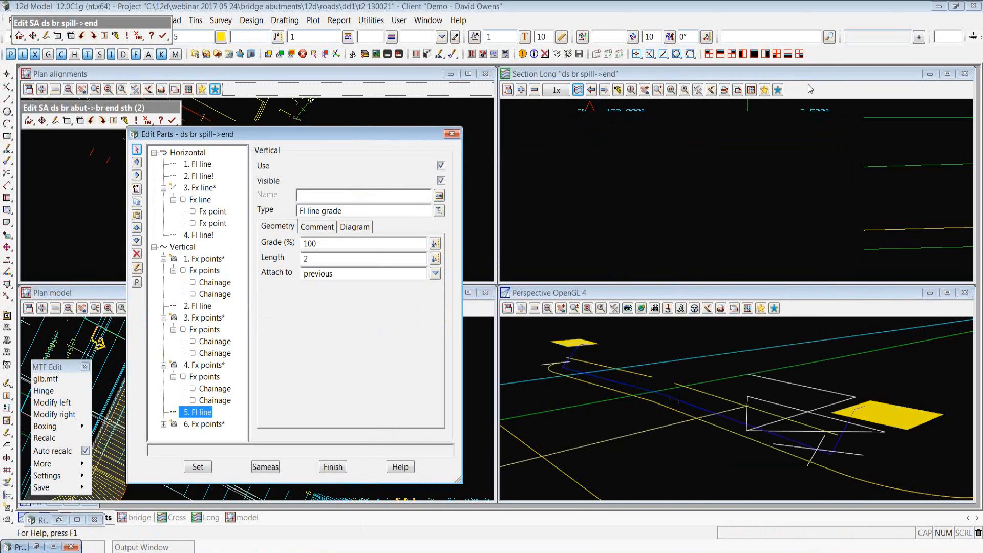
click(808, 78)
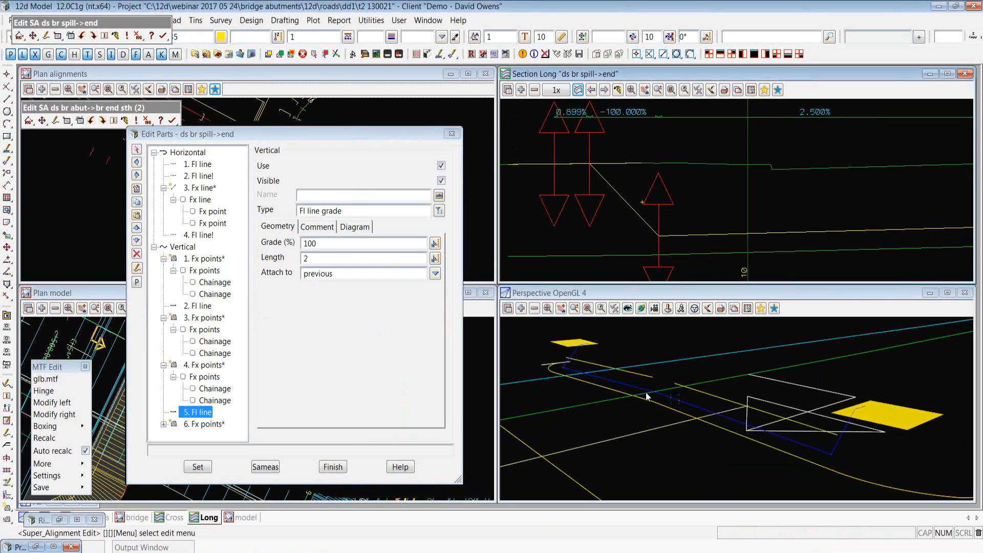
click(209, 424)
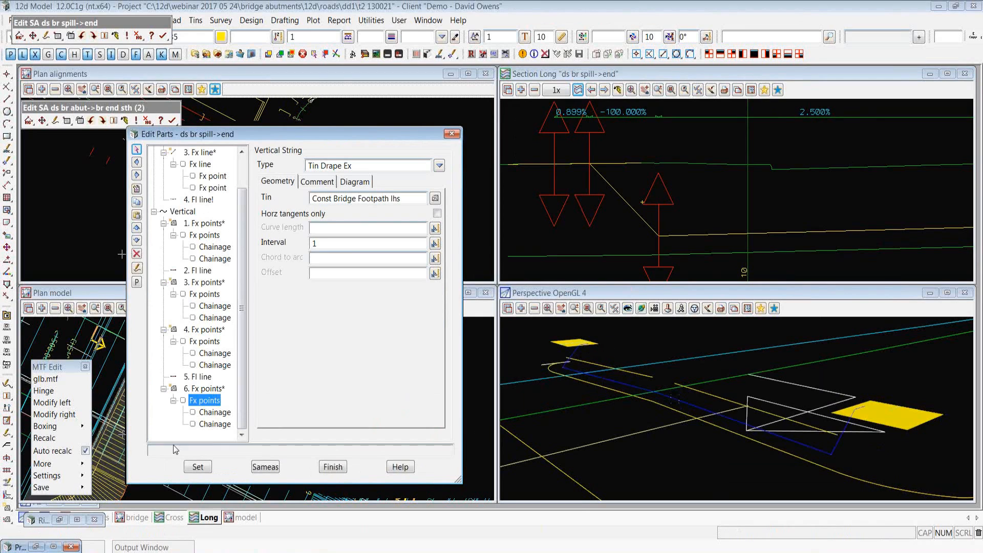
click(337, 468)
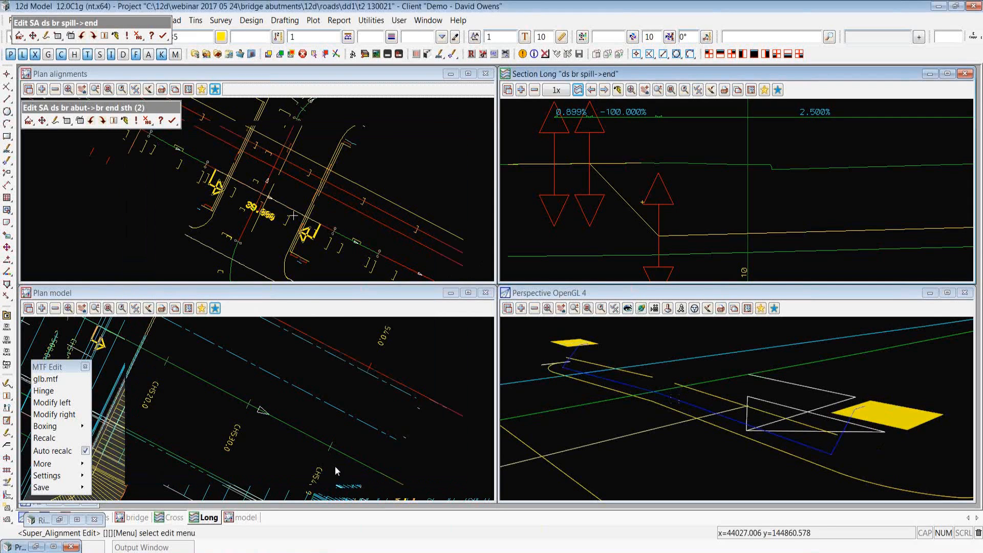
Examine the end spill-through in the model plan and find the Construct bridge strings section in the right modifiers of glb.mtf.
click(355, 310)
scroll(271, 366, up, 3)
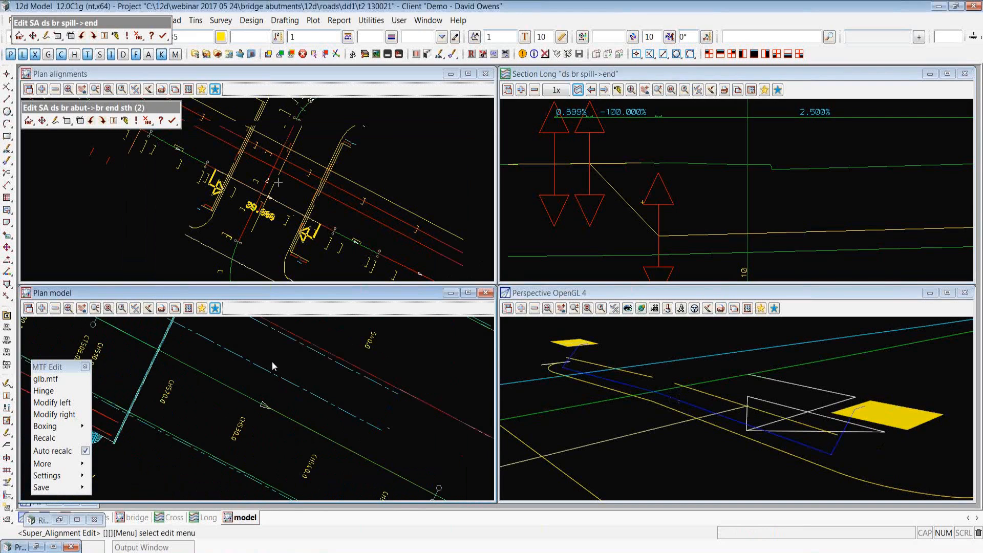
scroll(272, 361, down, 3)
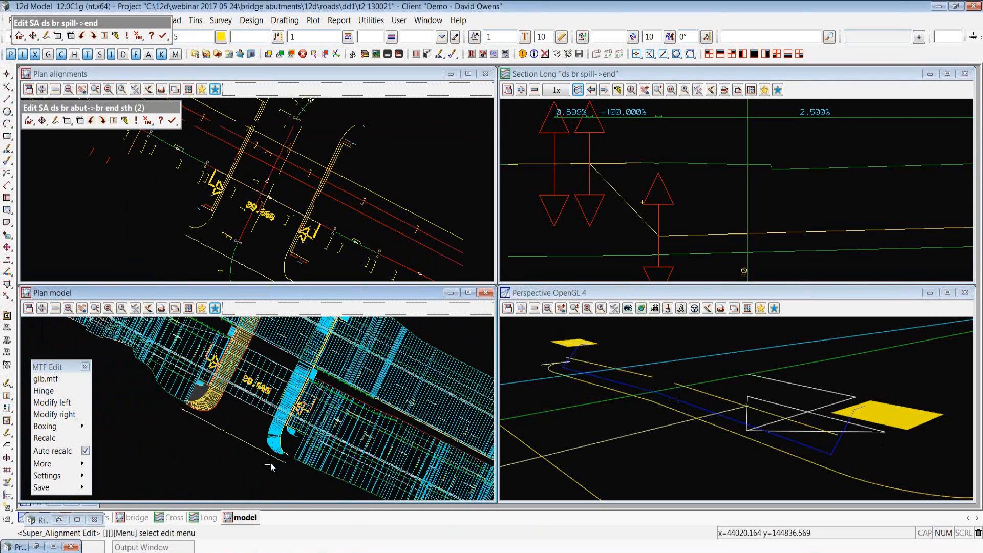
scroll(270, 464, up, 3)
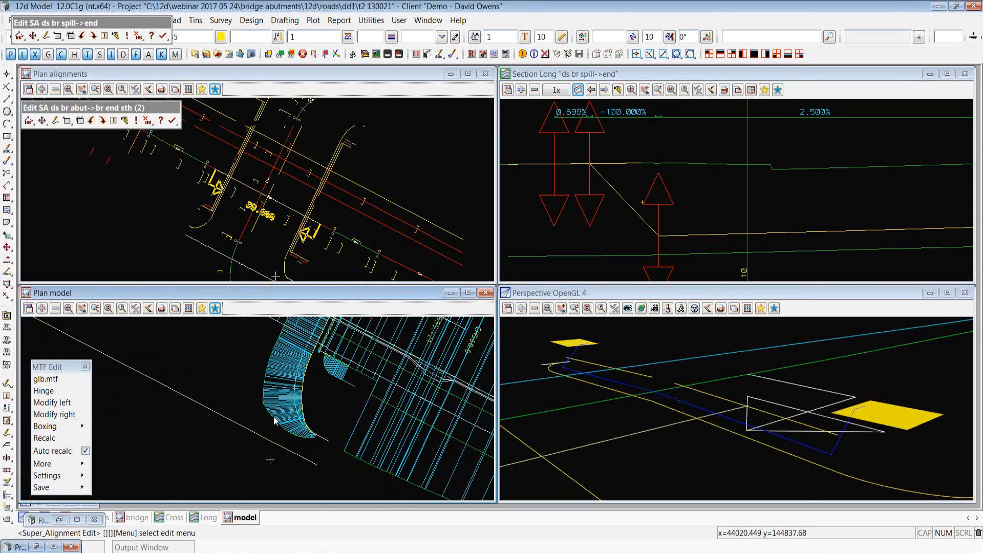
click(57, 414)
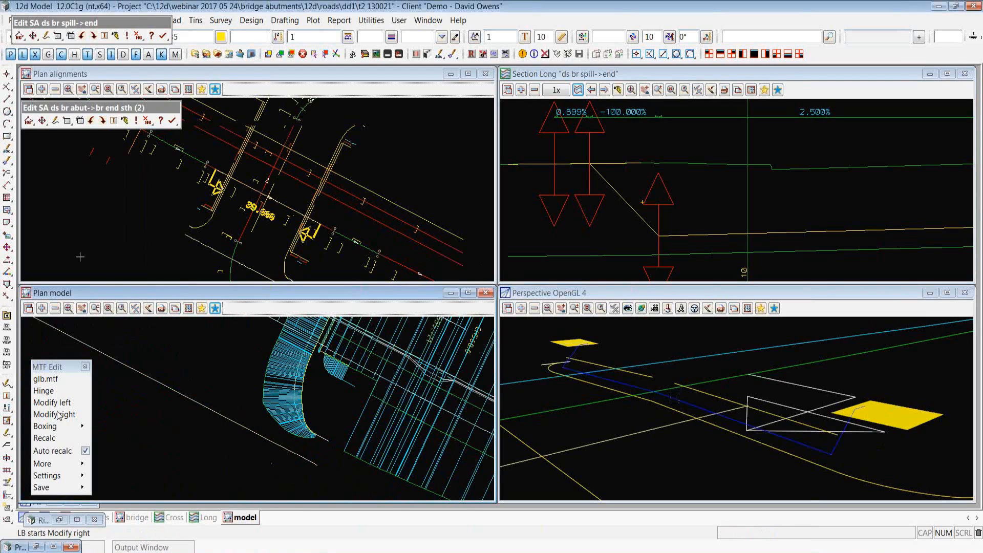
click(60, 519)
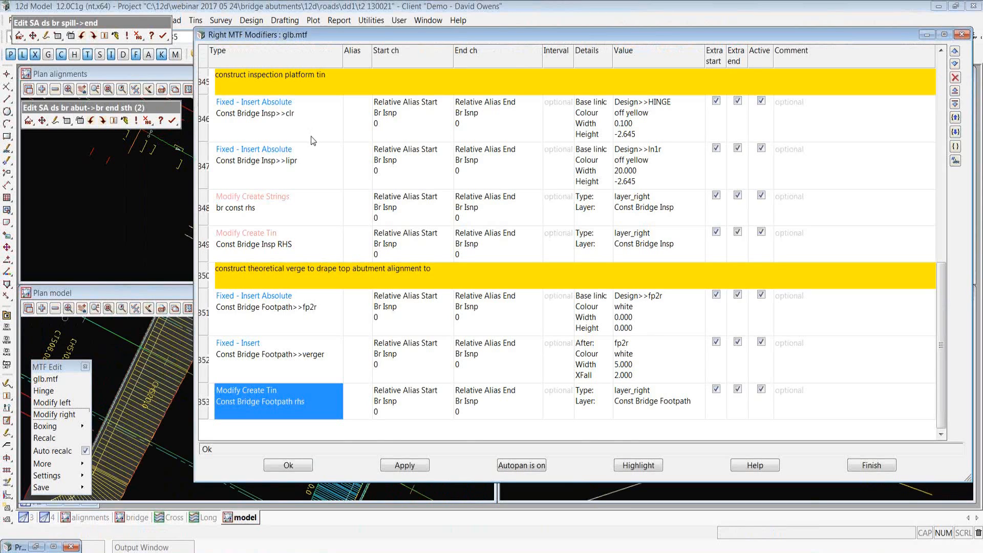
click(311, 141)
scroll(311, 141, up, 3)
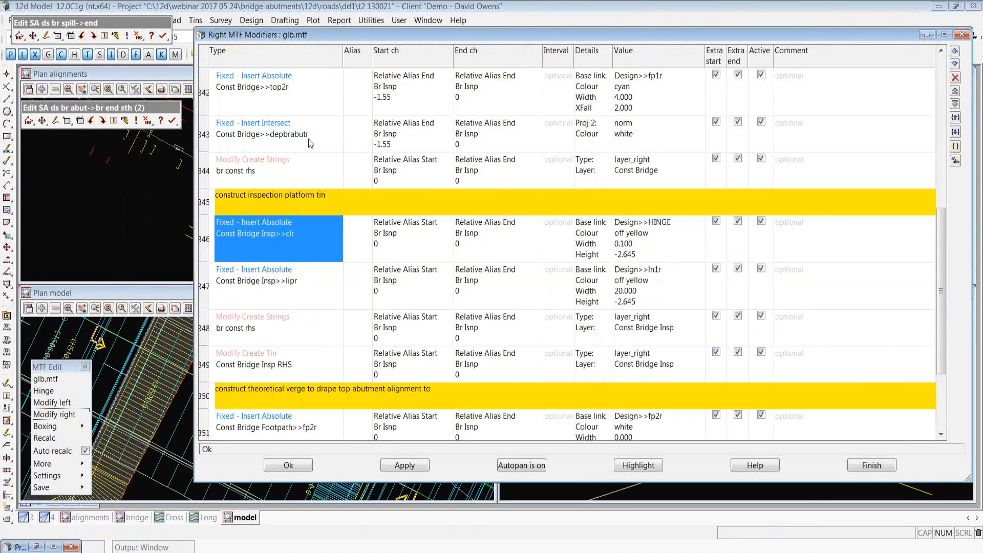
scroll(311, 143, up, 5)
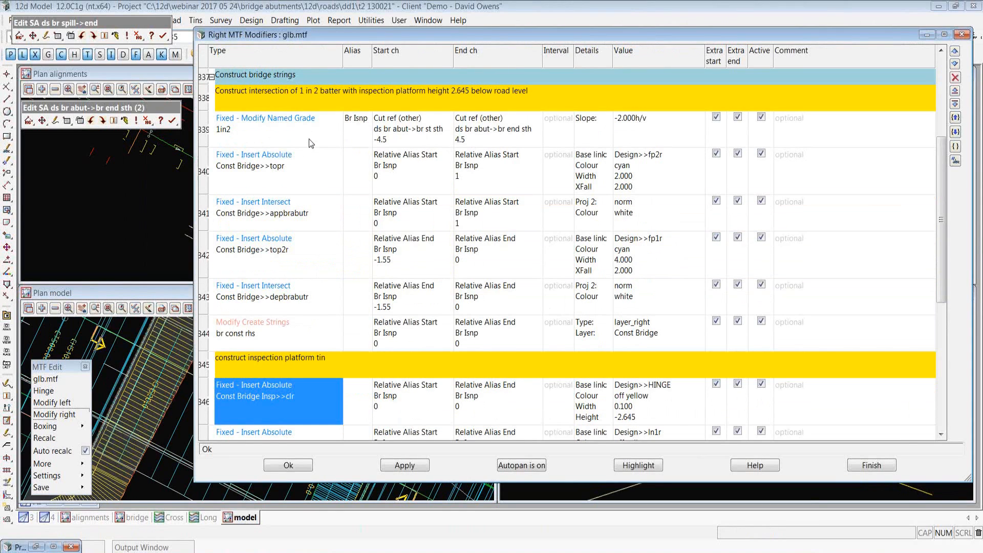
Review the named grades, height difference and height type of the appbrabutr Insert Intersect modifier, and close the modifier dialogs.
click(273, 219)
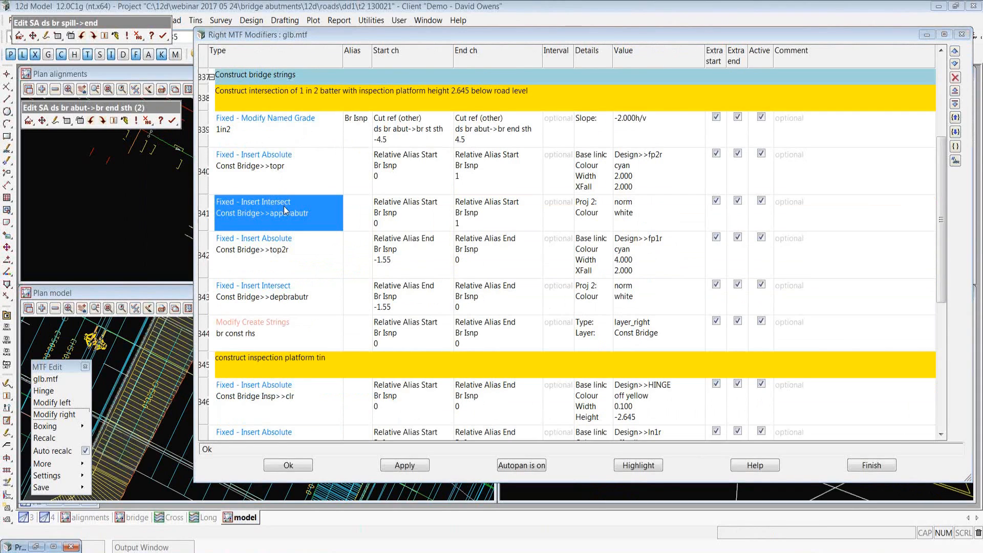
right_click(285, 210)
click(369, 308)
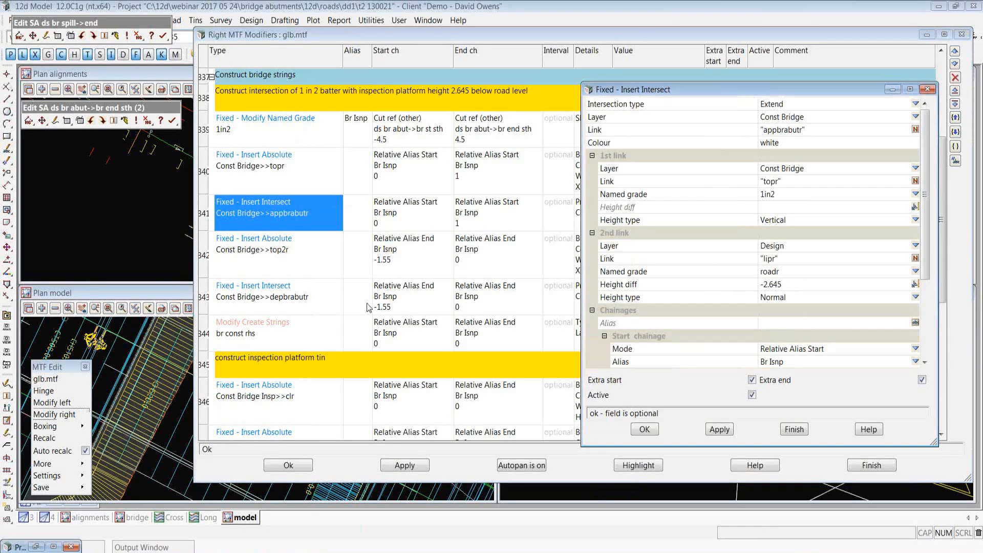
click(809, 195)
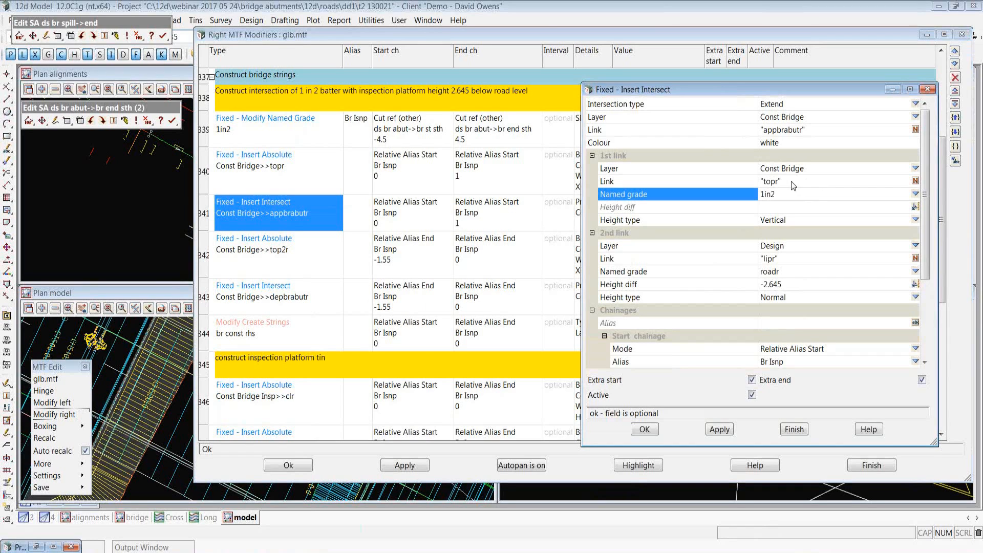
click(793, 285)
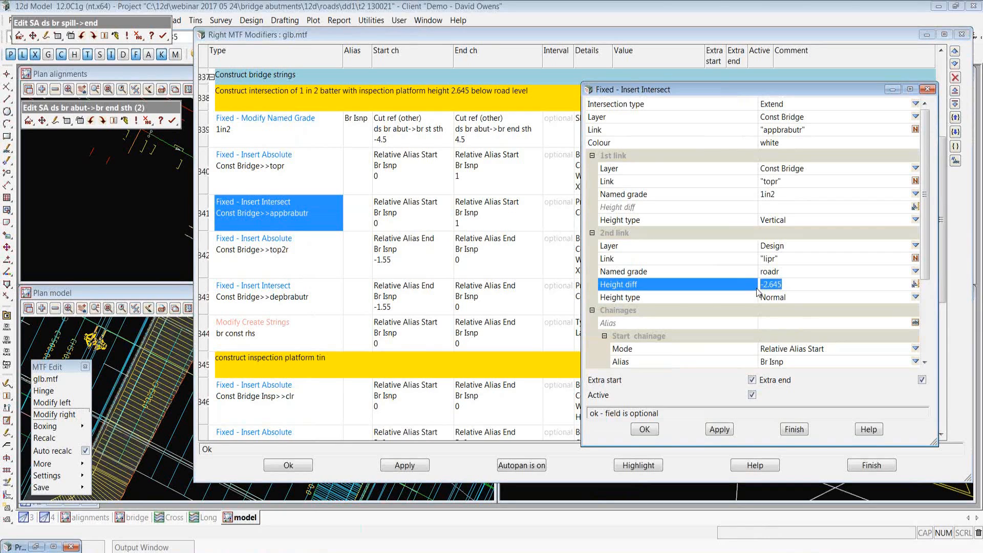
click(801, 270)
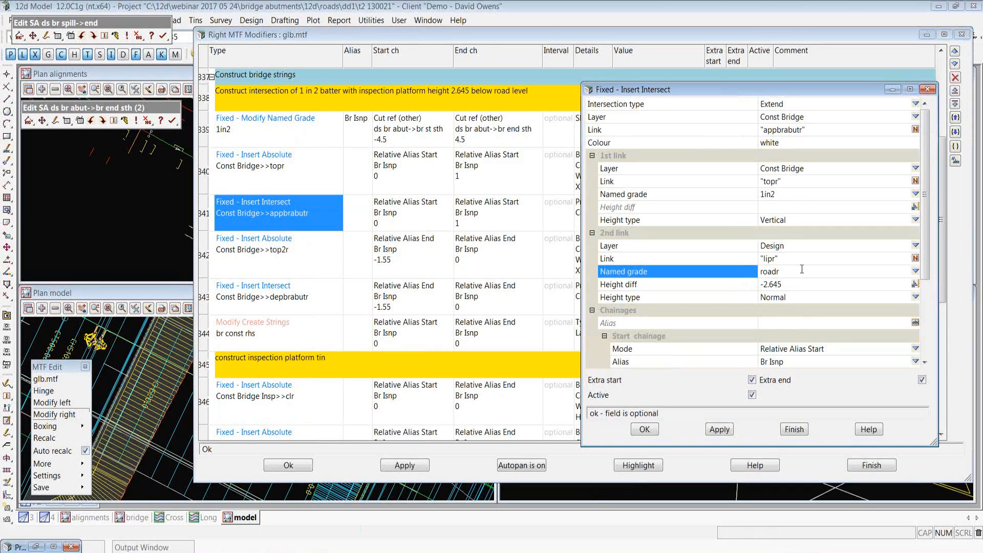
click(803, 298)
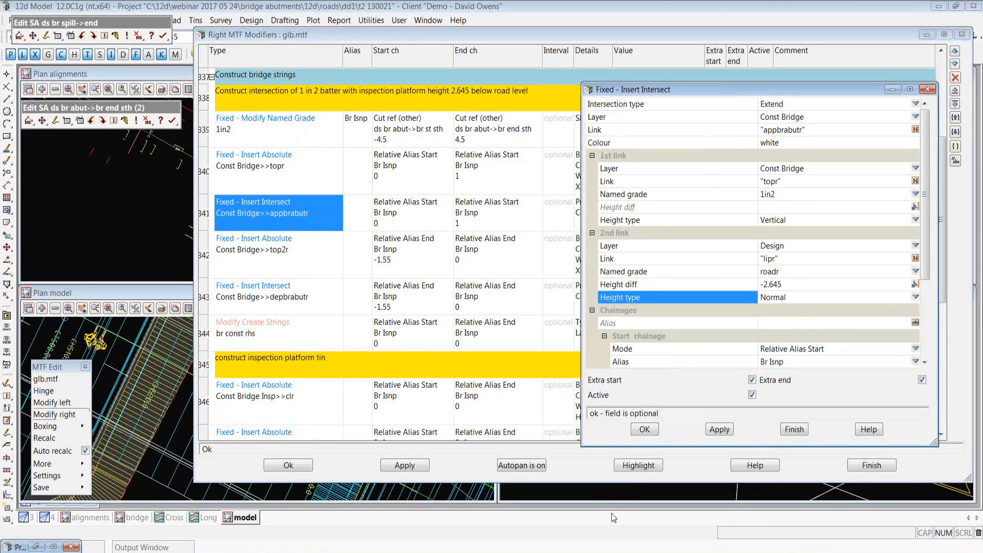
click(648, 429)
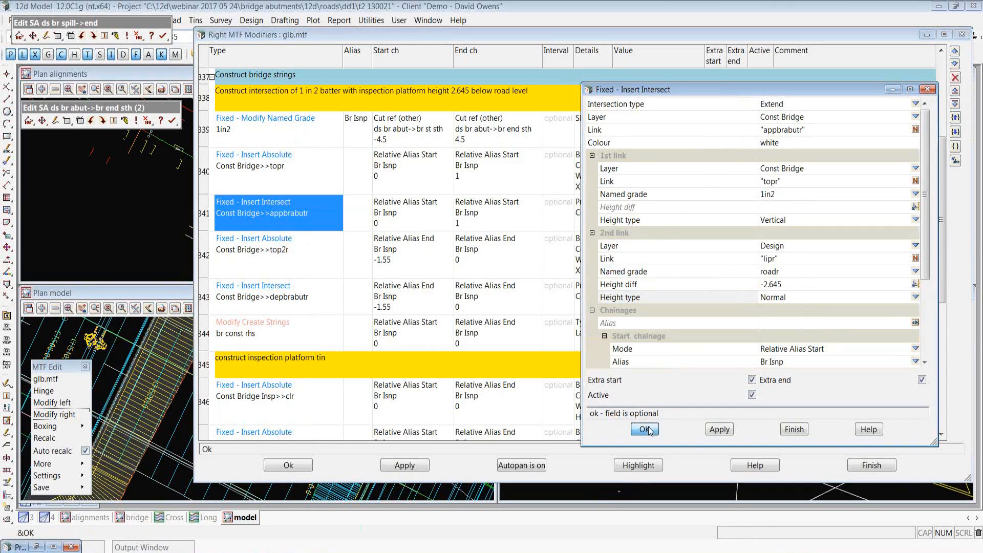
click(288, 465)
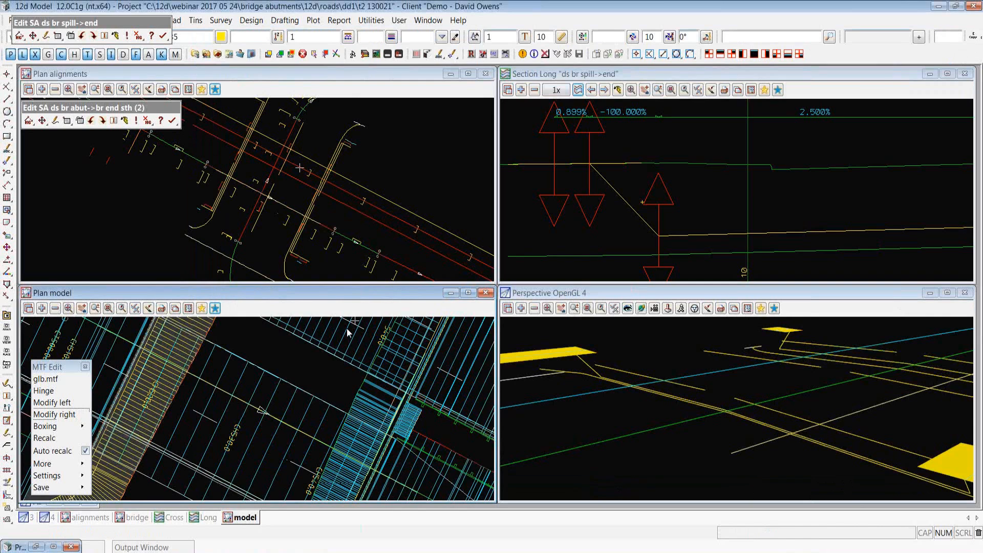
Profile the design 549.057 section string of glb dx beside the end spill-through in the Long section view.
scroll(332, 348, down, 2)
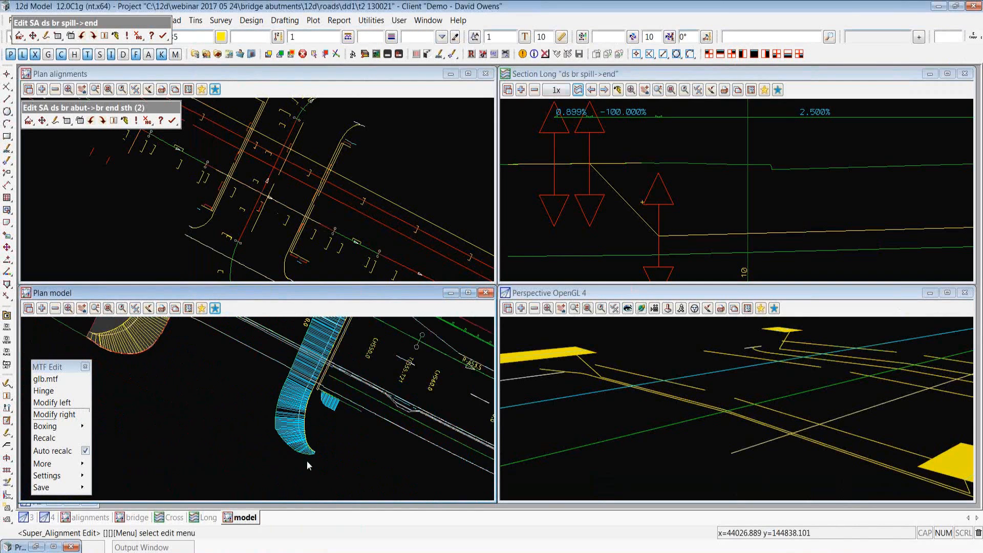
click(578, 90)
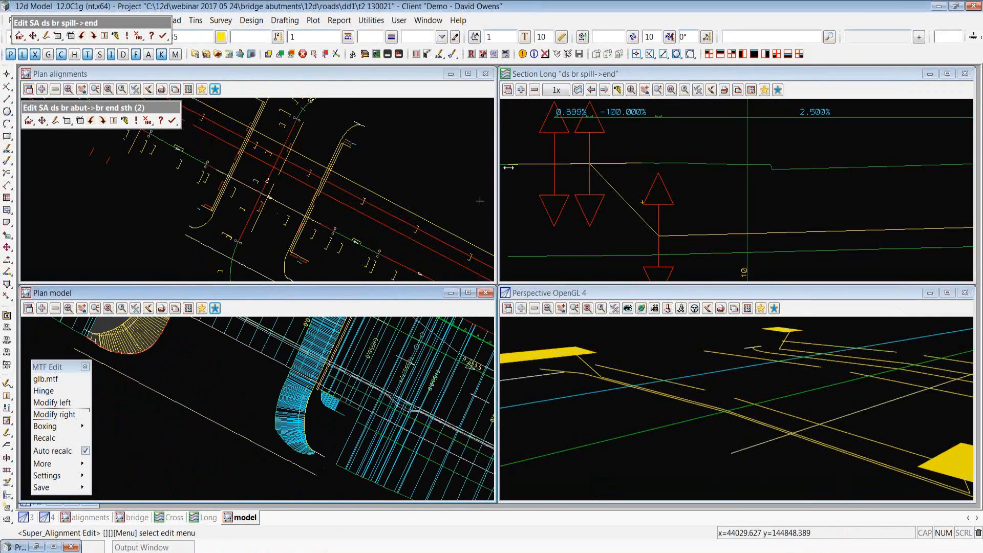
click(577, 90)
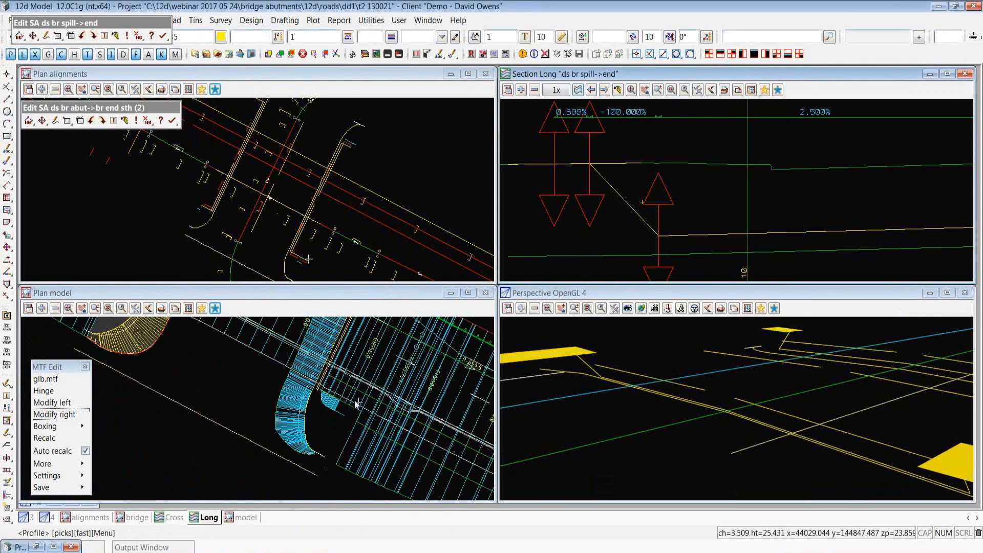
click(343, 392)
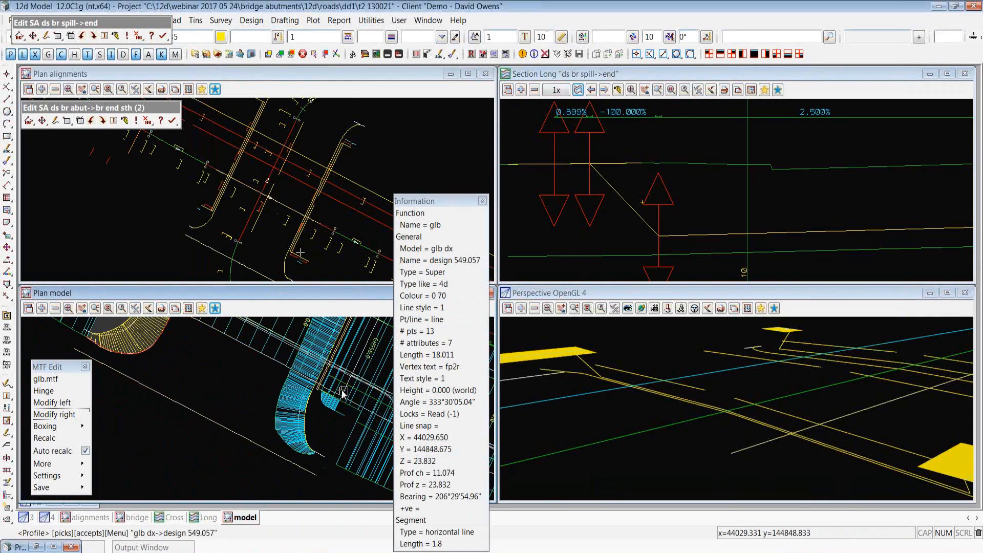
middle_click(342, 392)
click(687, 77)
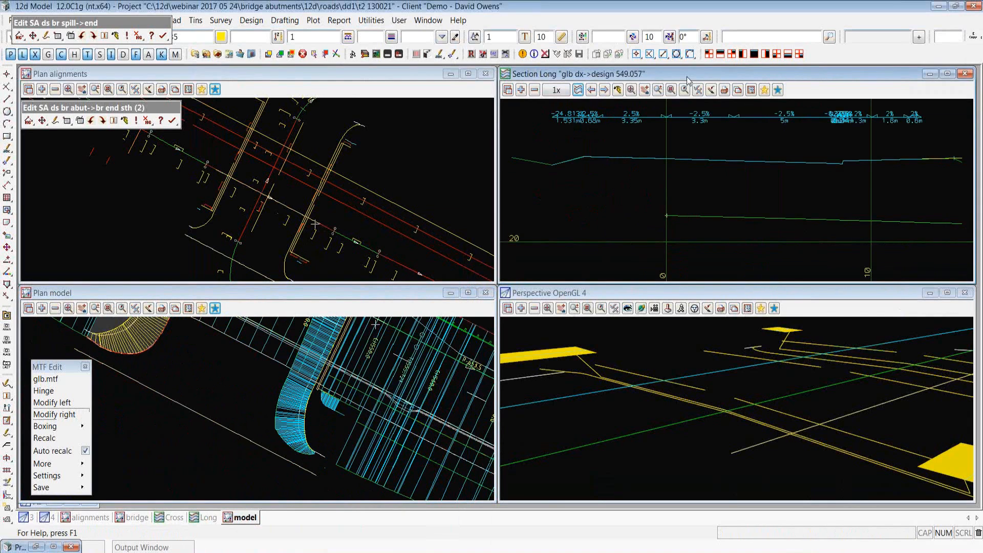
Extend the Long view's section profile by 10 on the right.
scroll(597, 170, down, 5)
scroll(867, 173, up, 3)
scroll(839, 172, up, 4)
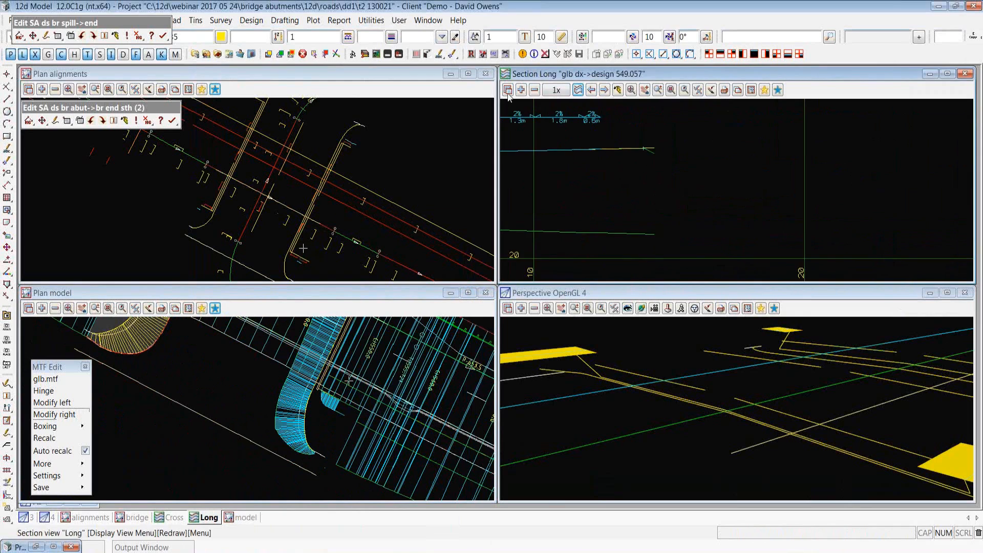
click(508, 90)
click(527, 123)
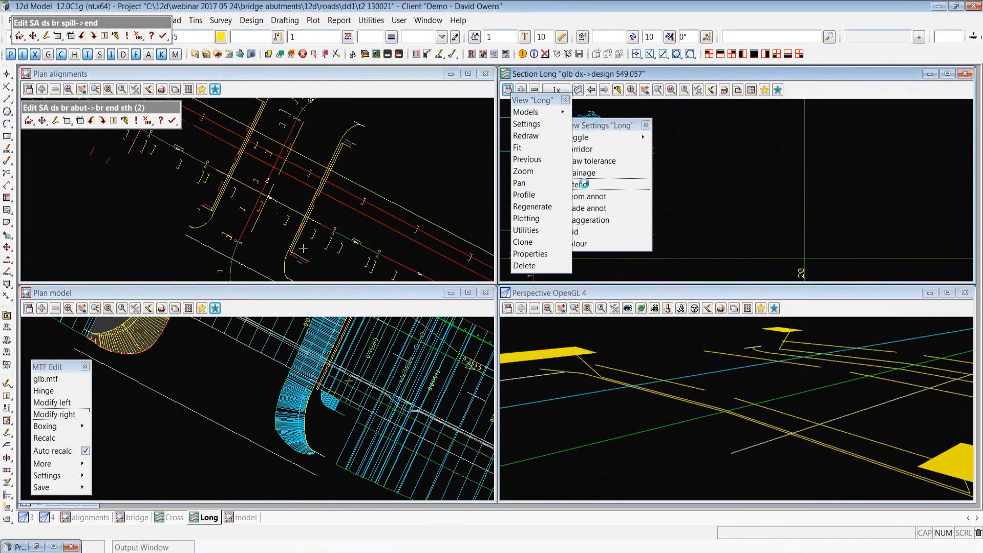
drag(659, 237, 621, 240)
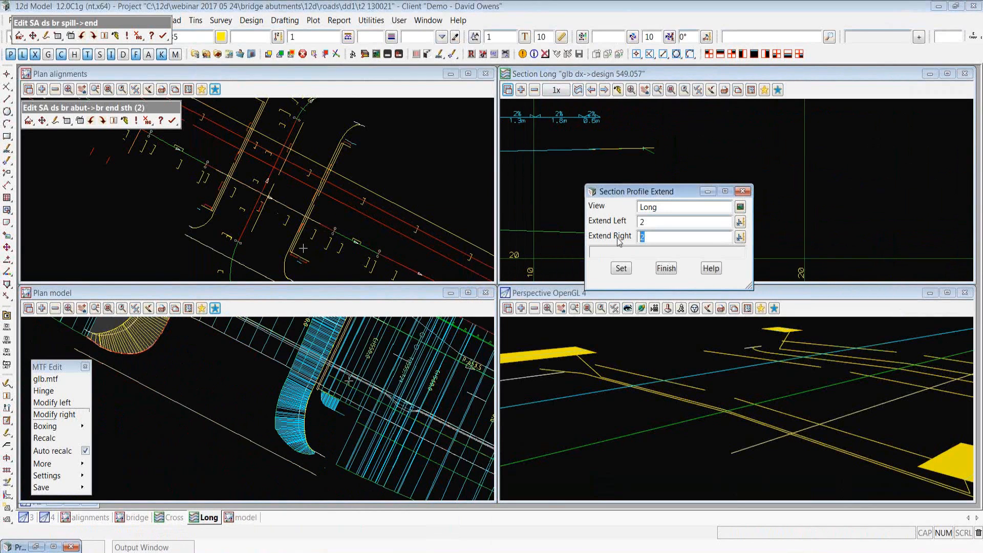
text(10)
click(621, 268)
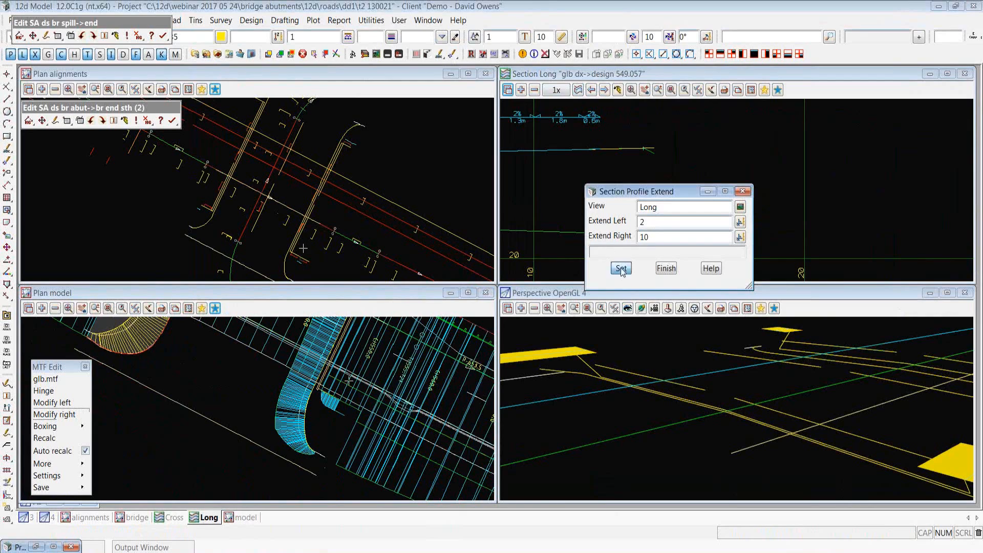
click(665, 269)
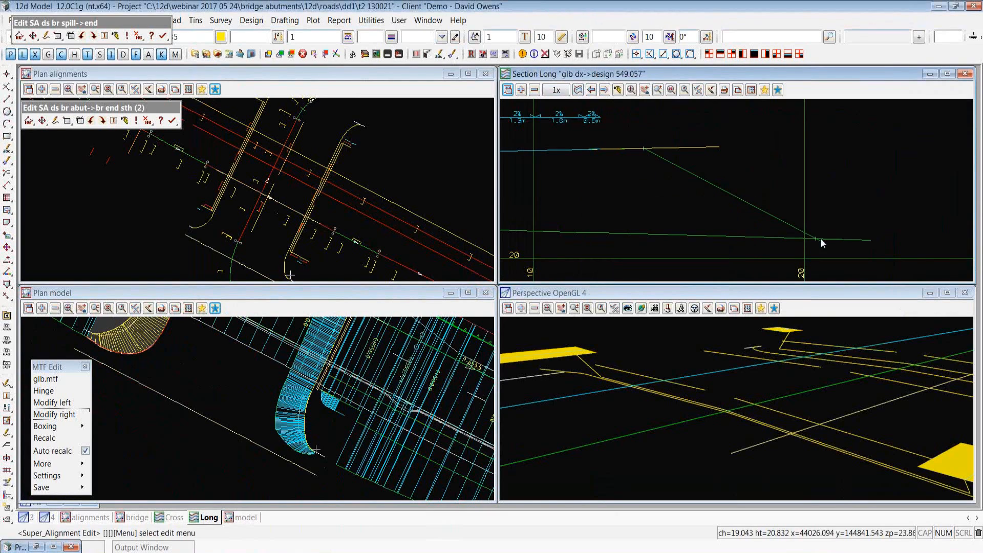
Examine where the batter meets the inspection platform in section, and compare that point with the spill-through toe in plan.
scroll(818, 243, up, 2)
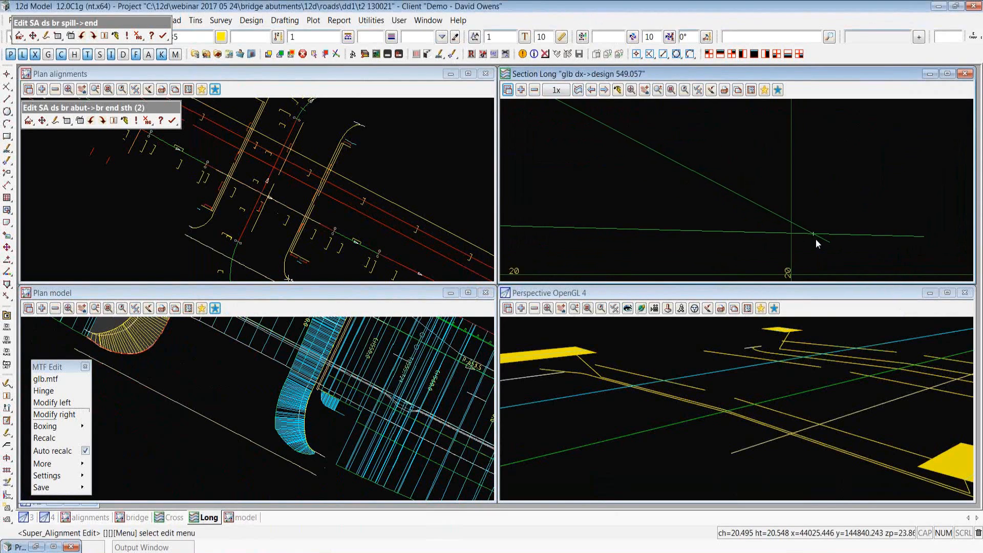
scroll(814, 238, up, 1)
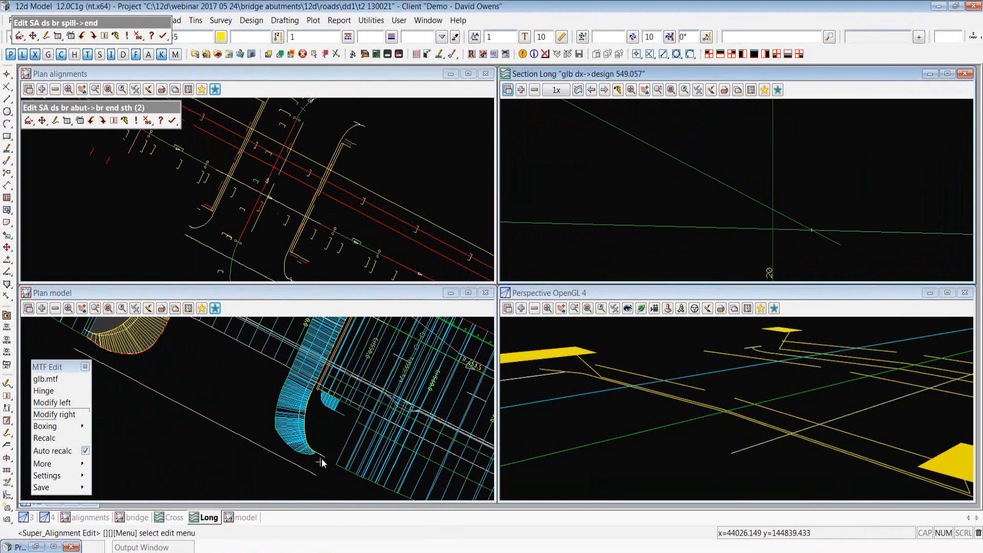
scroll(324, 461, up, 3)
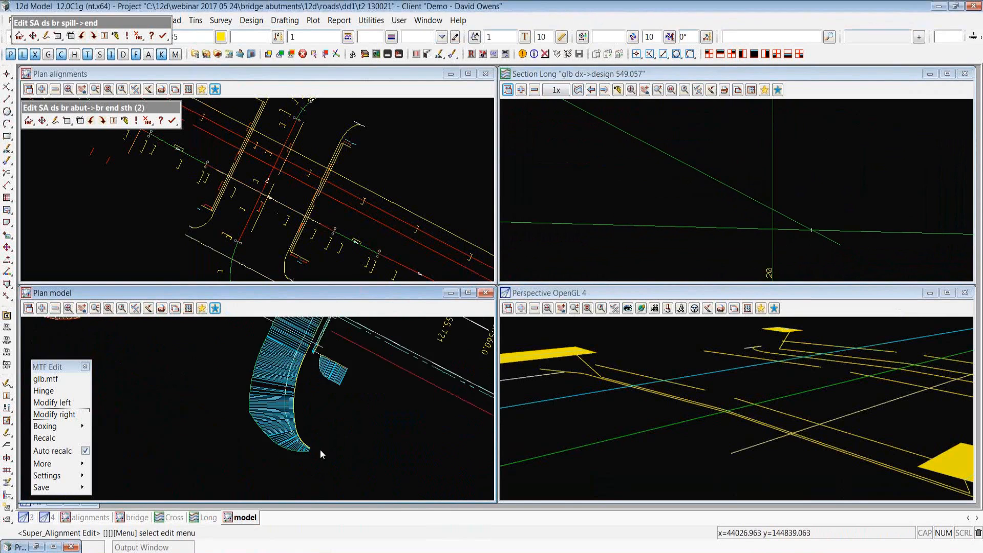
scroll(318, 453, down, 3)
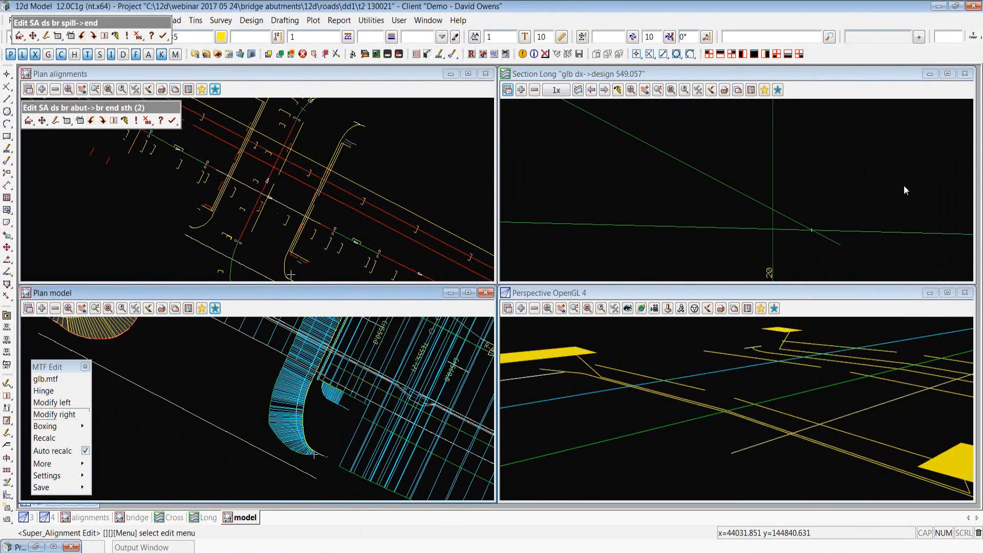
Open the inspection platform super alignment ds br insp->right for editing from the alignments plan.
click(856, 89)
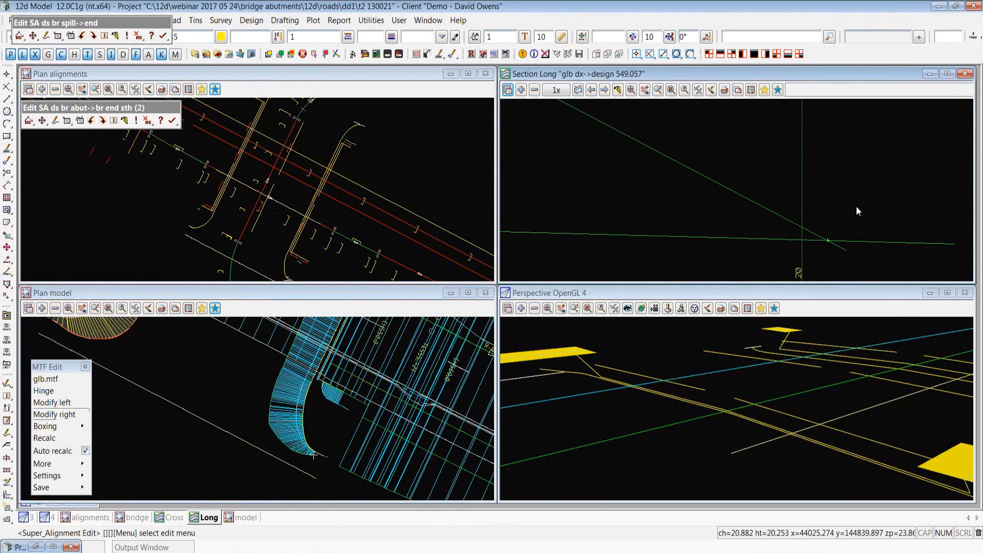
scroll(871, 233, down, 8)
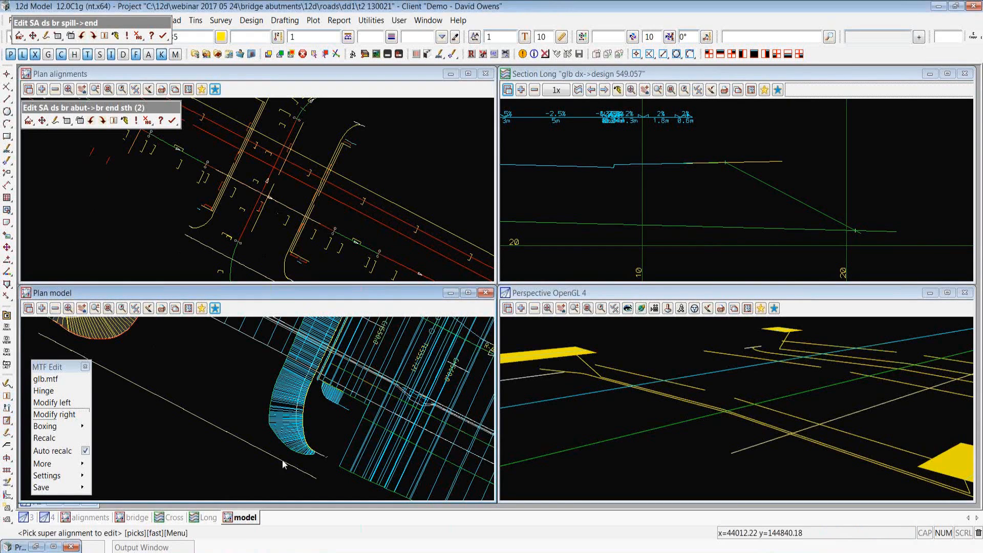
click(307, 419)
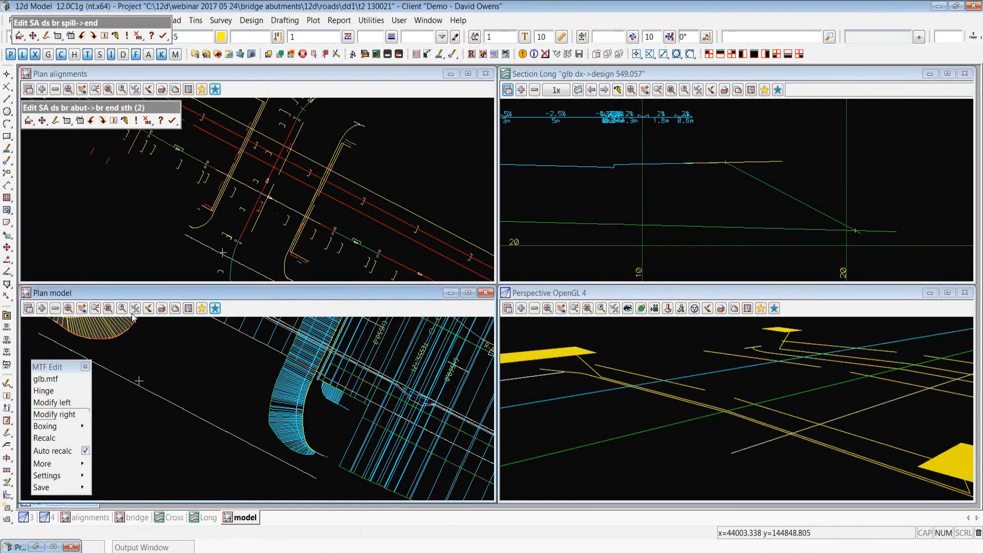
click(7, 432)
click(284, 265)
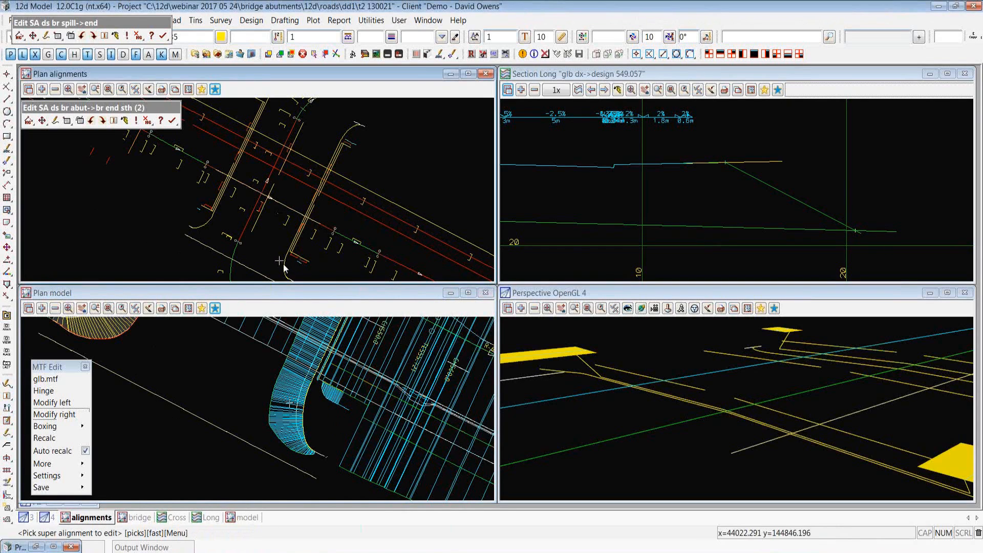
click(284, 265)
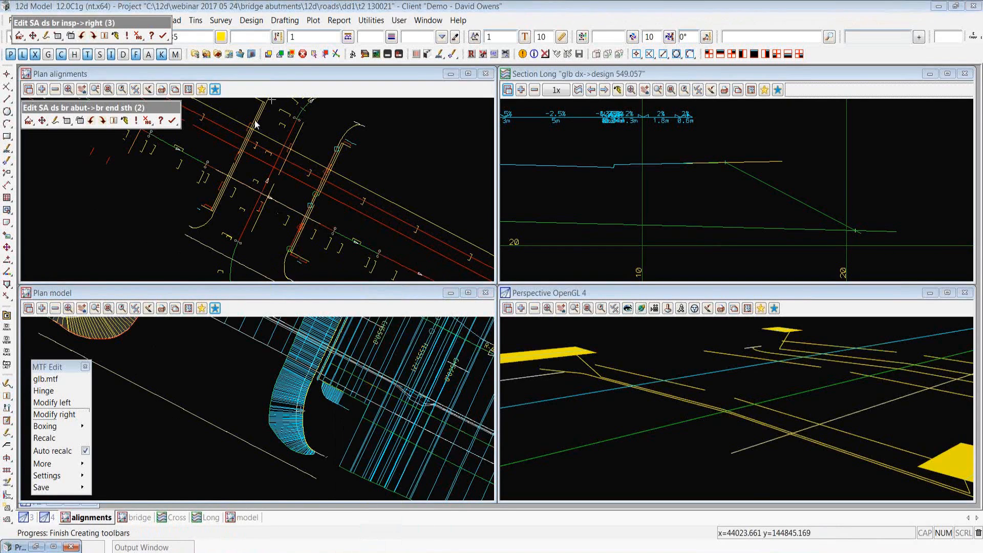
Open the parts of ds br insp->right and review the reference string settings of its first horizontal part against the plan.
click(57, 36)
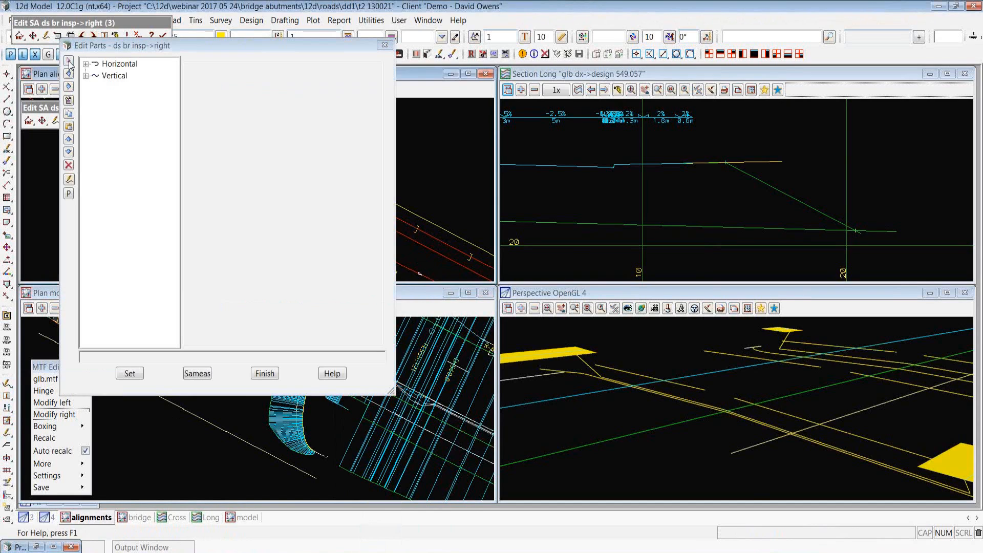
drag(192, 49, 497, 71)
double_click(446, 101)
double_click(445, 111)
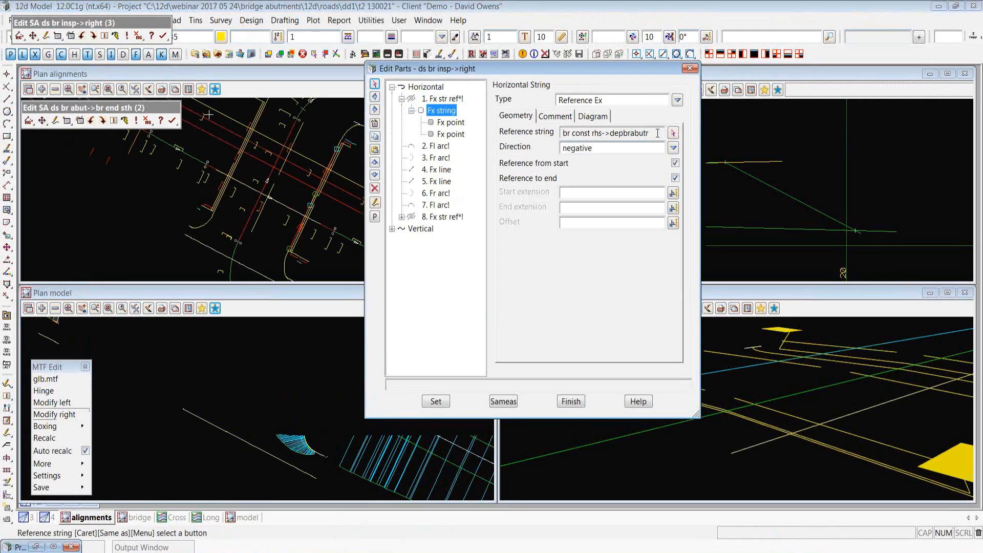
drag(657, 134, 561, 133)
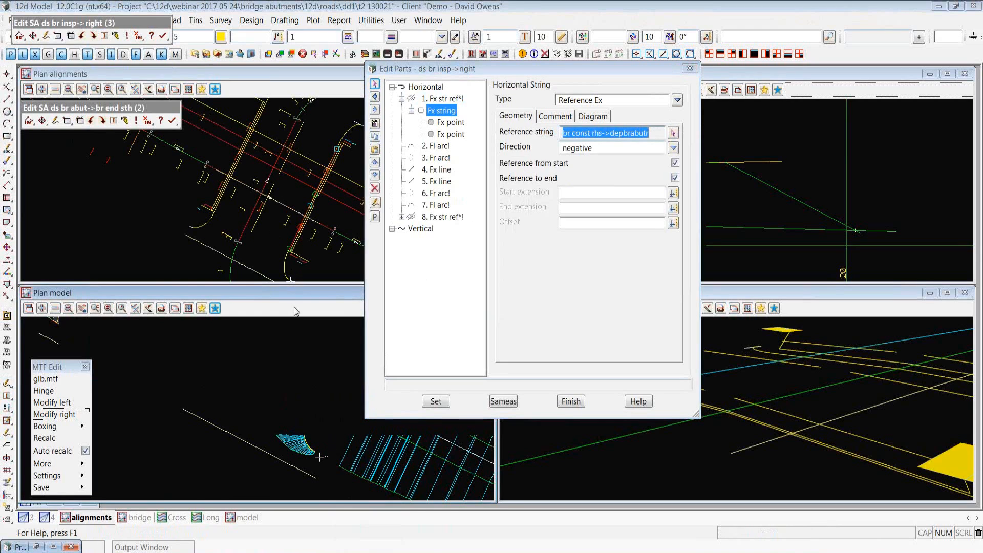
scroll(313, 453, up, 3)
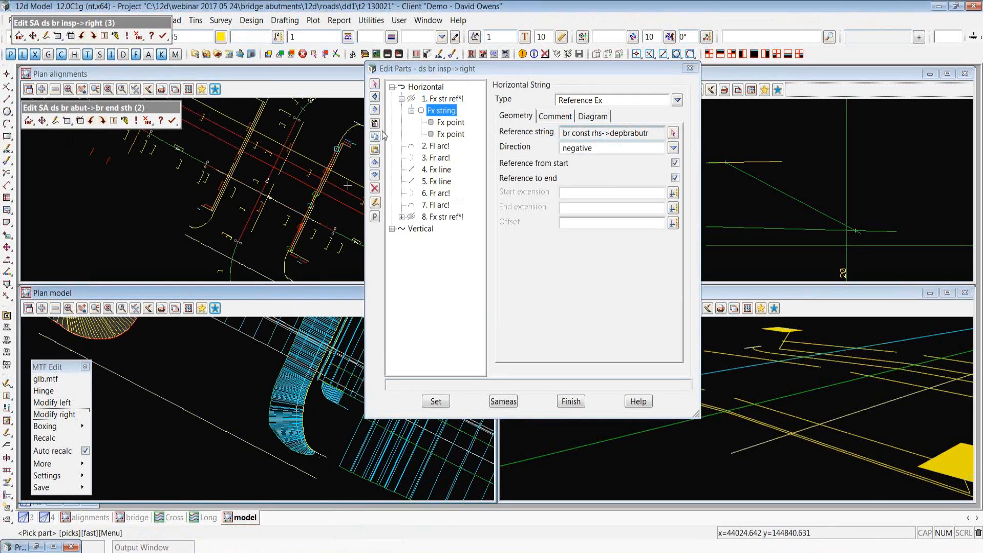
Review the geometry of the second and third horizontal parts, both arcs, and locate them in the plan views.
click(445, 149)
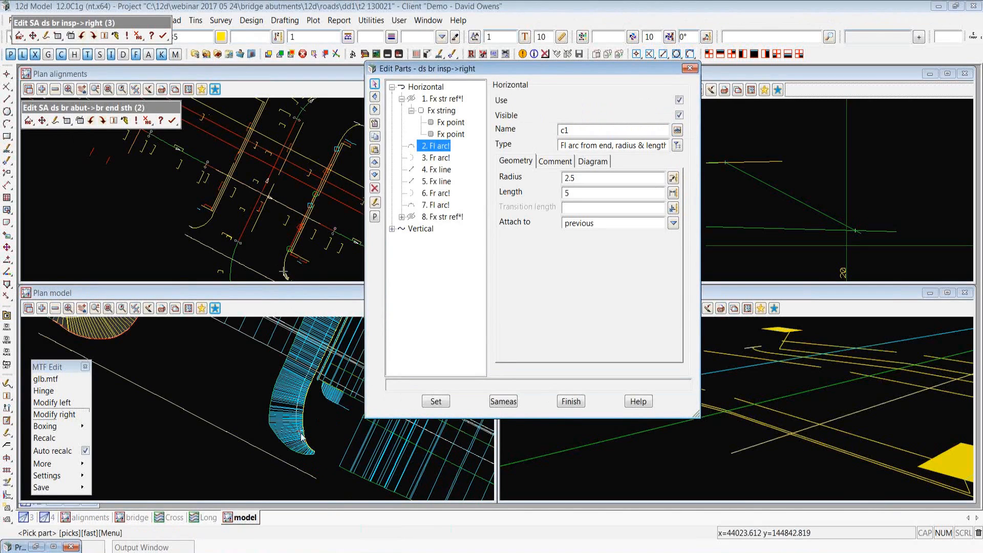
click(443, 159)
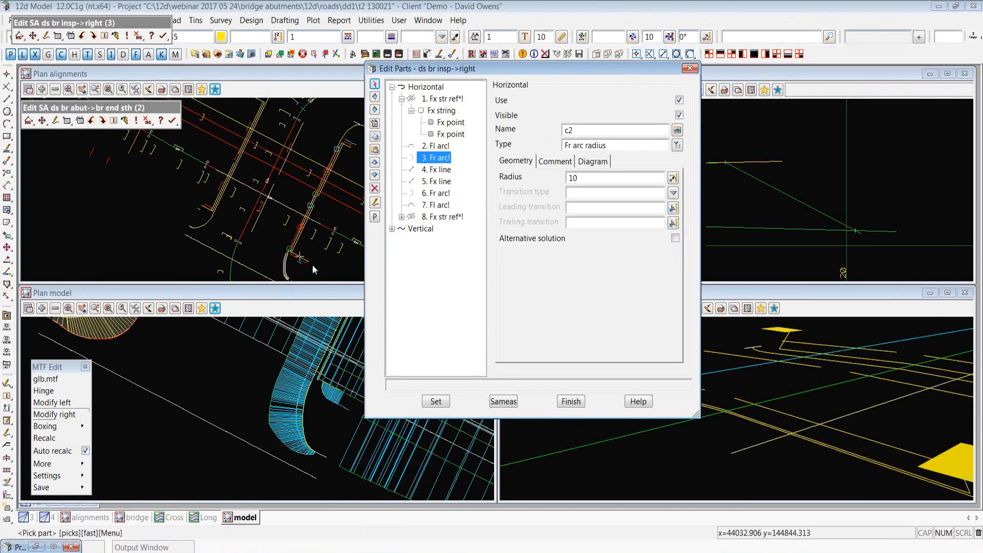
click(283, 77)
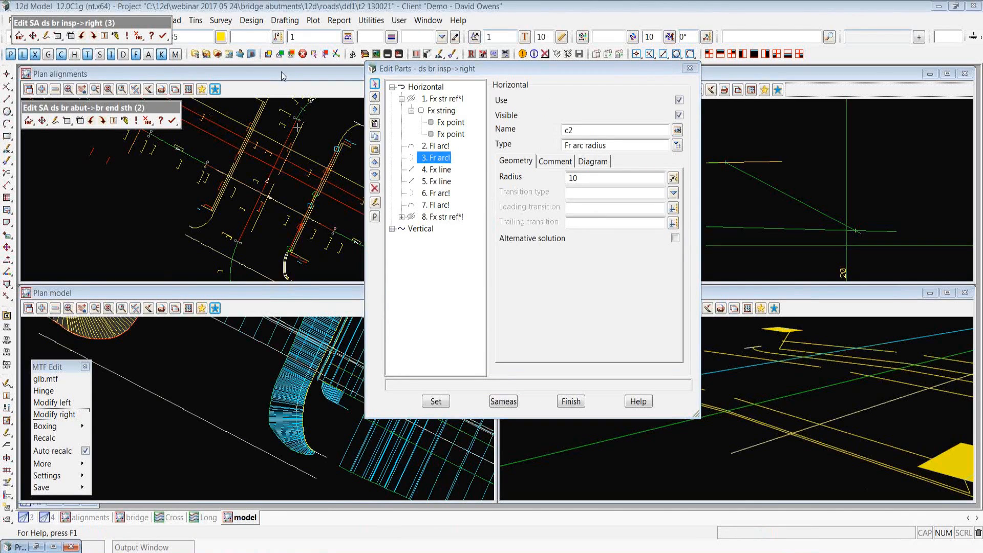
scroll(275, 245, up, 5)
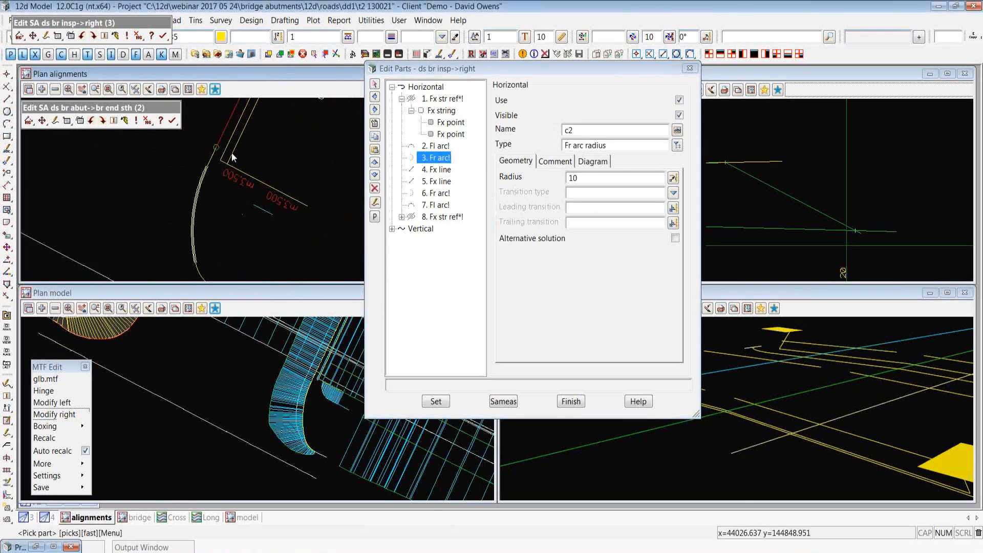
scroll(232, 157, down, 1)
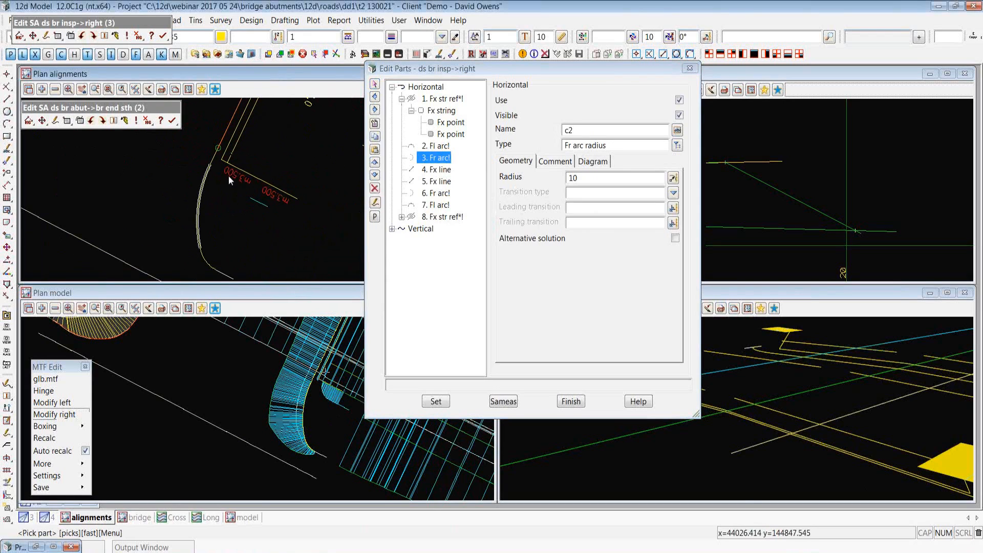
Review the fourth horizontal part, the fixed line by two points, against the alignments plan and close the parts editor.
click(439, 171)
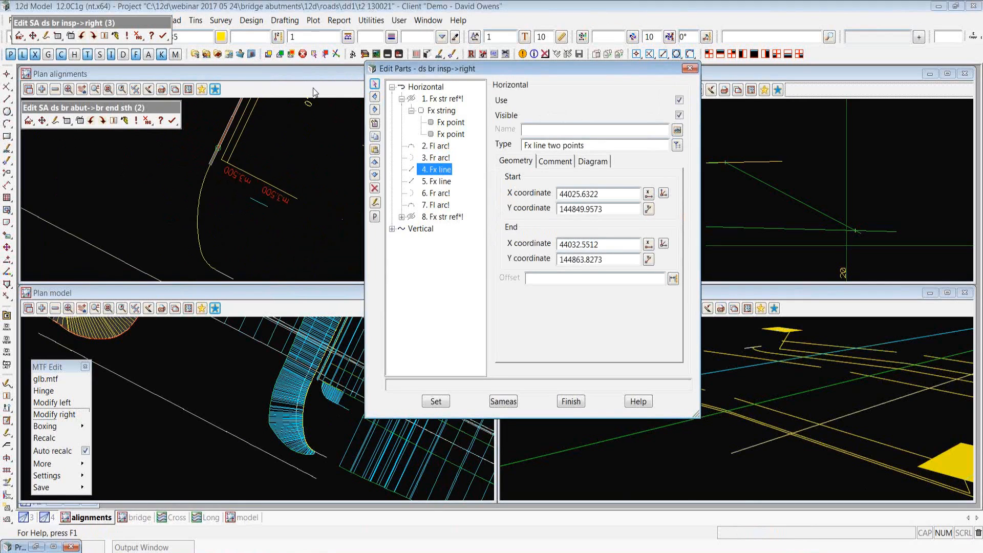
scroll(222, 234, down, 1)
scroll(222, 234, down, 1)
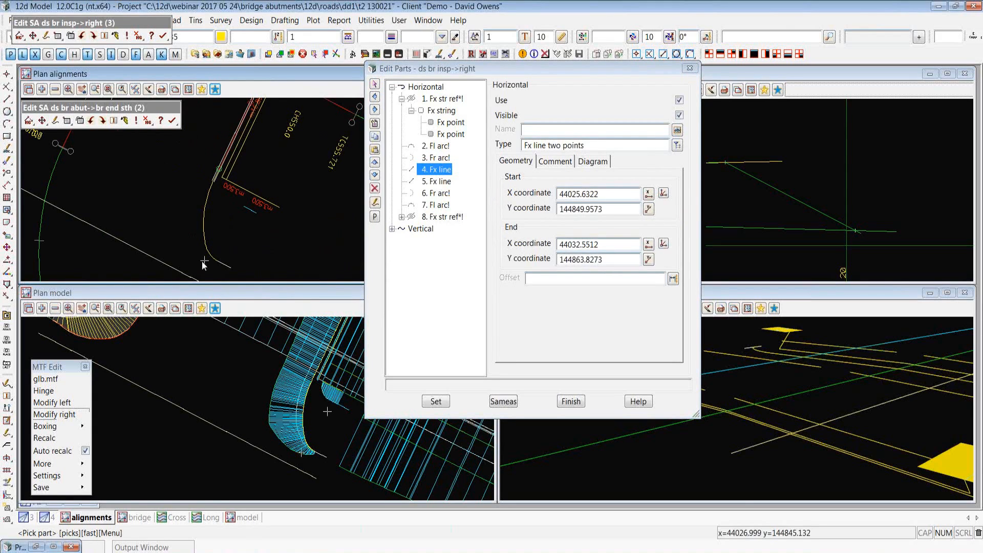
scroll(224, 234, down, 2)
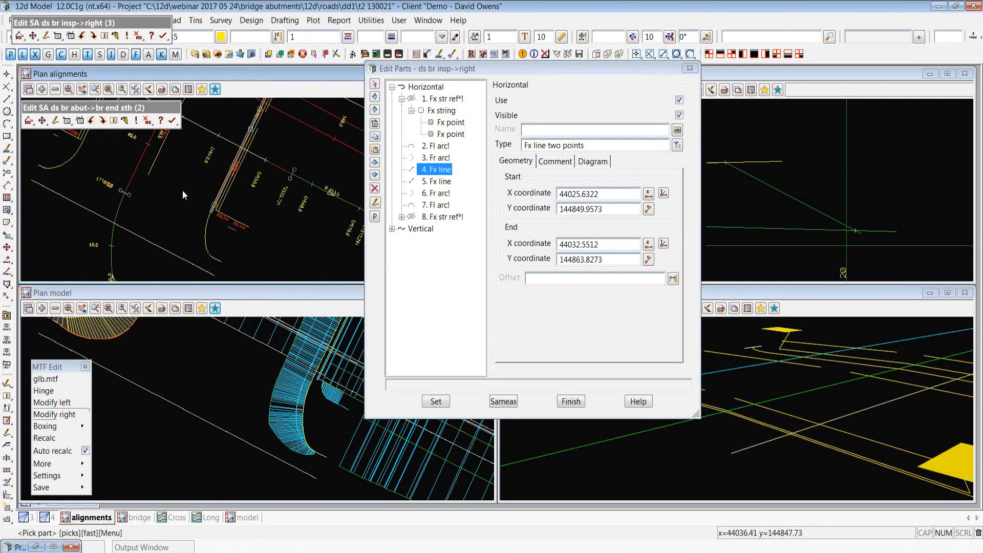
scroll(182, 200, up, 2)
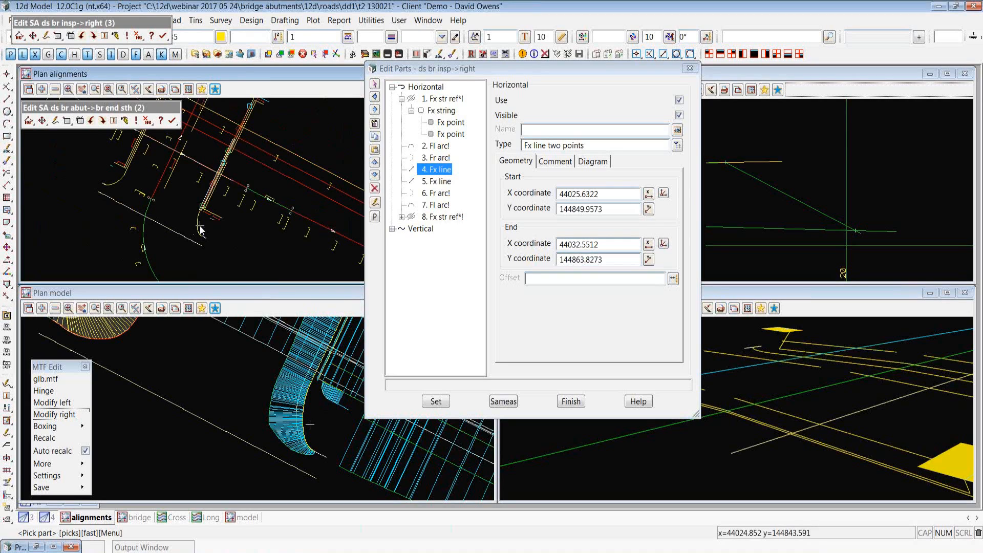
click(571, 402)
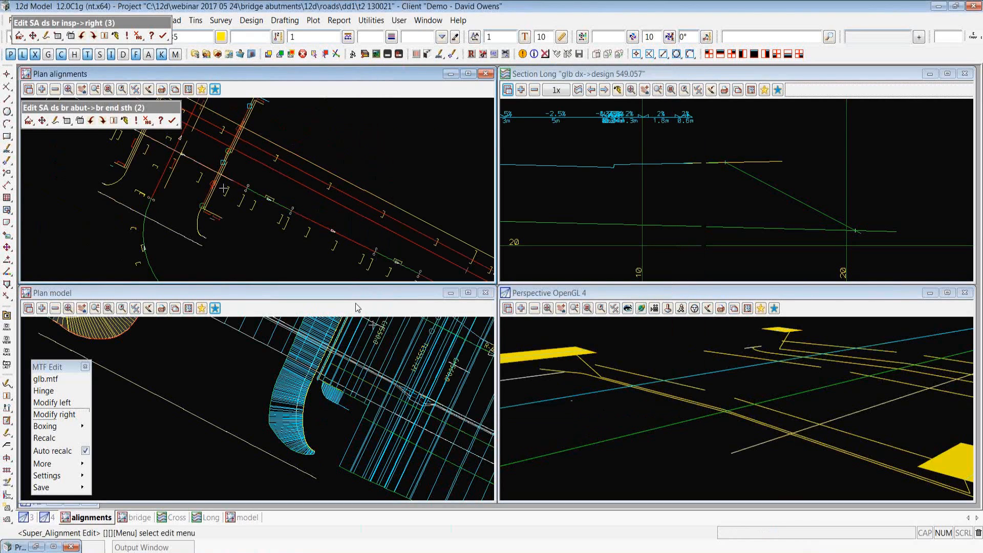
Profile the design 7.1 section string of spill rhs base dx in the Long section view and examine its slope and platform.
click(270, 419)
scroll(270, 418, up, 2)
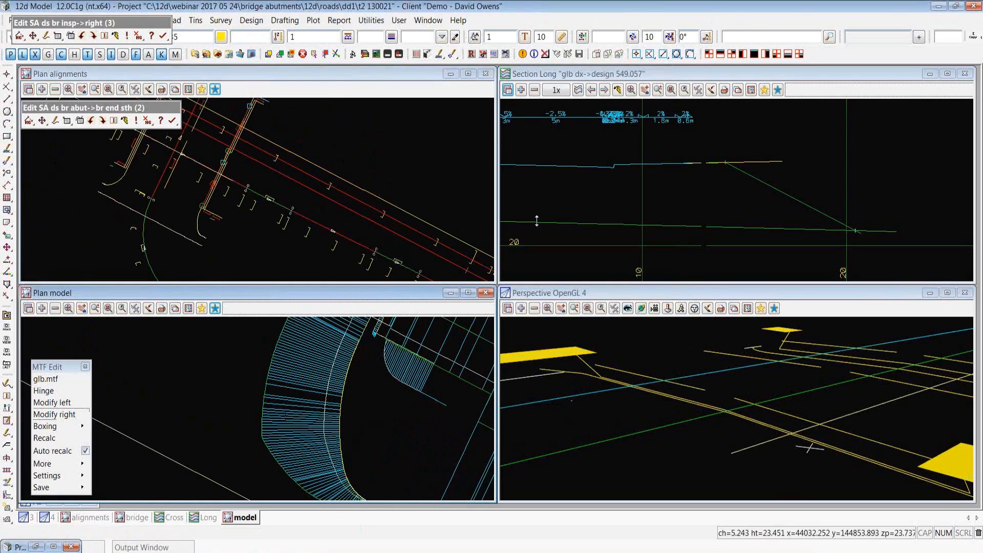
click(578, 90)
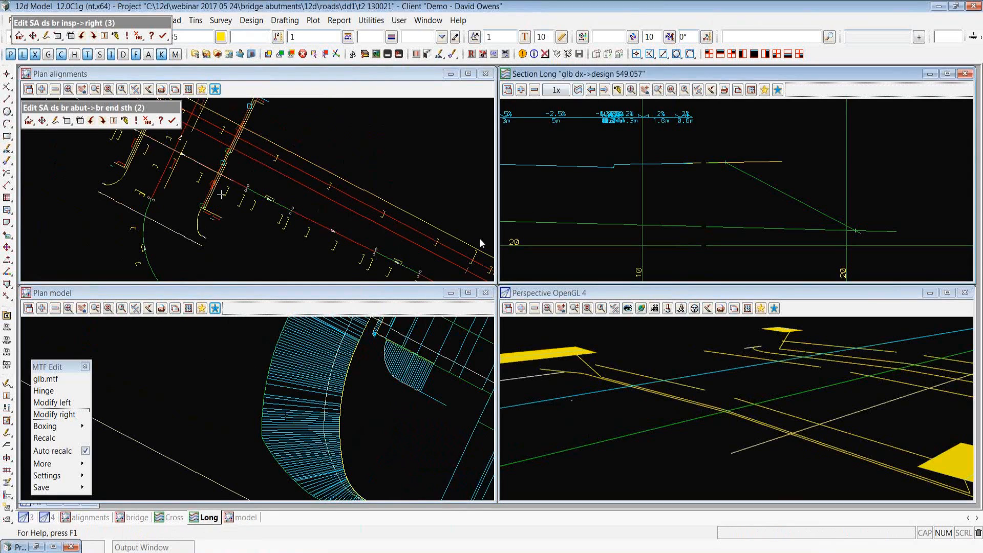
click(295, 364)
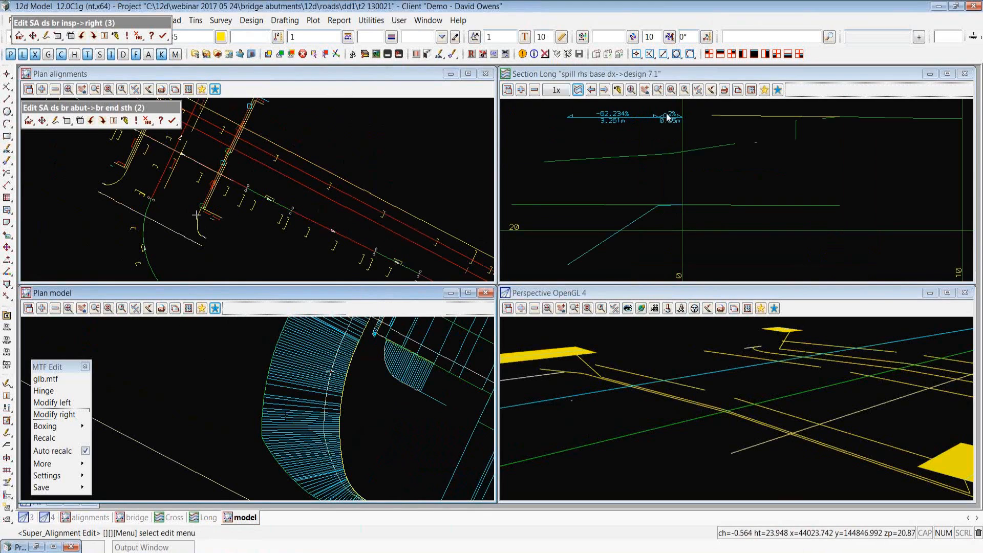
scroll(666, 114, up, 3)
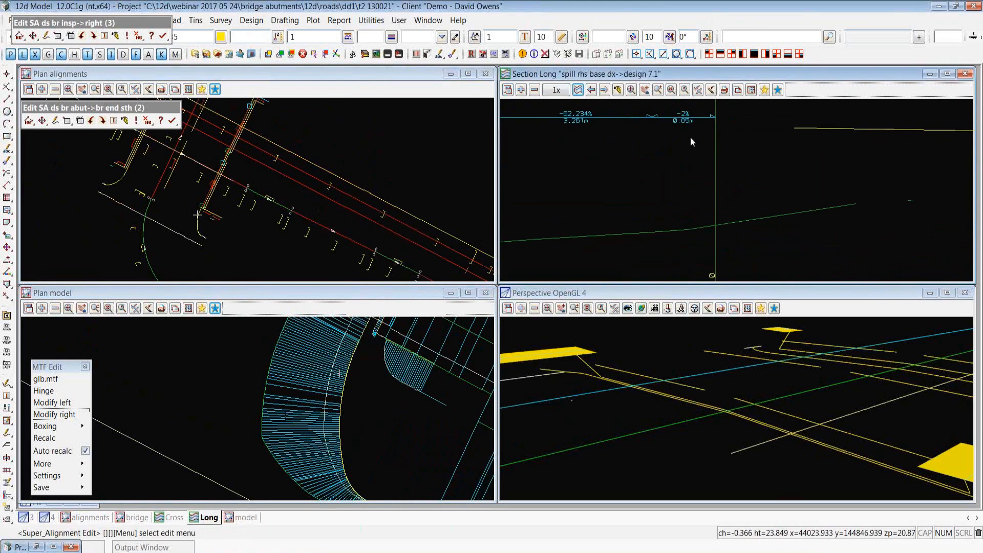
scroll(690, 137, down, 3)
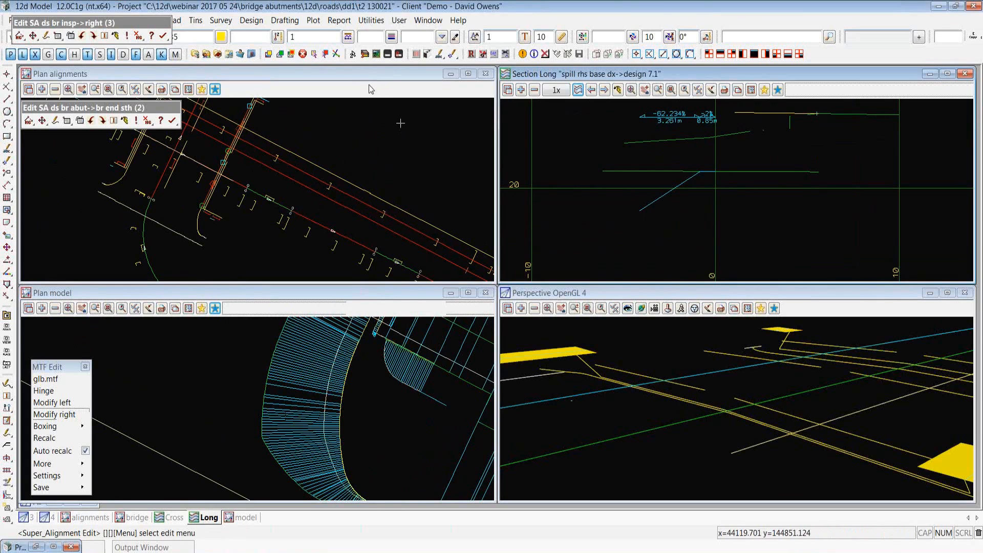
Examine the spill-through batter and platform edge around the abutment in the model plan, and cancel the save project reminder.
click(307, 308)
scroll(232, 386, down, 4)
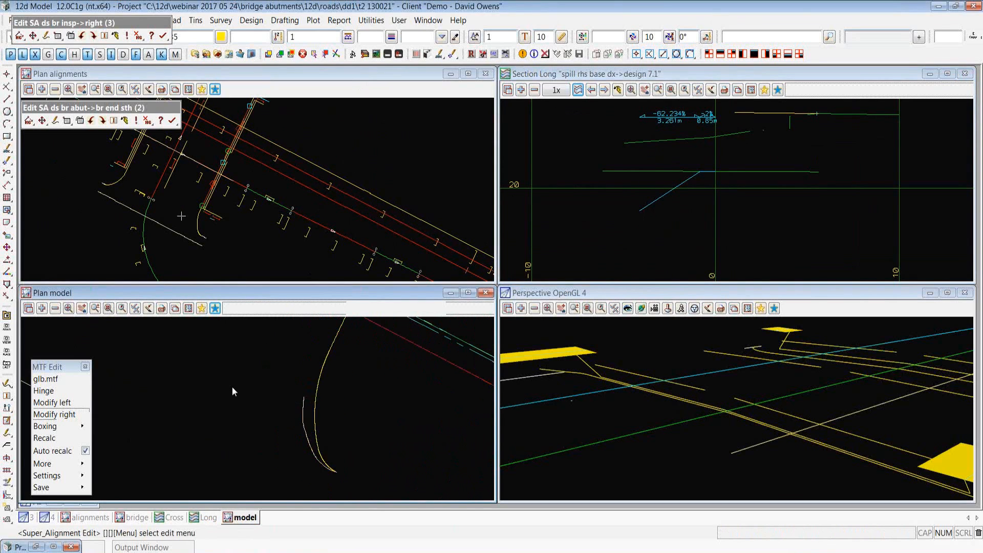
scroll(276, 460, up, 3)
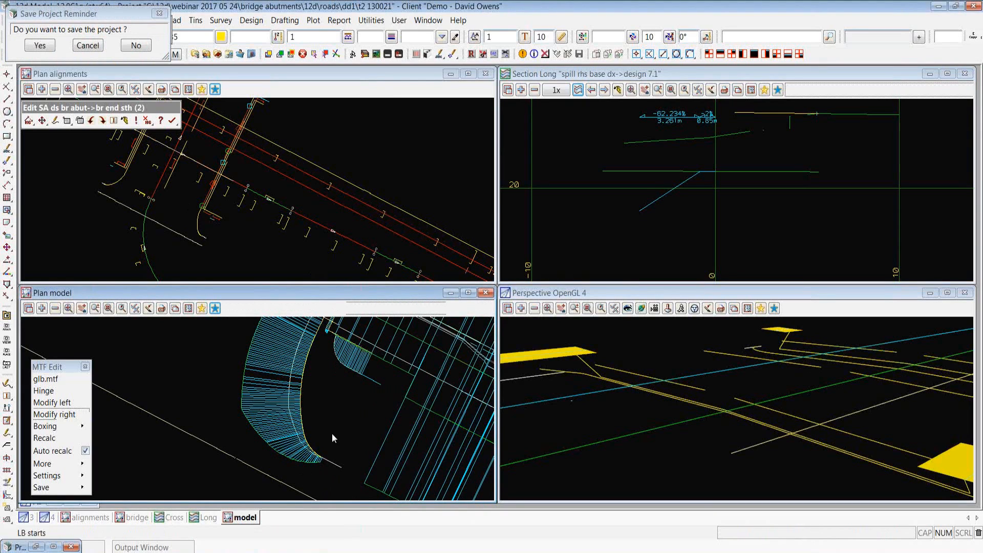
scroll(332, 433, up, 2)
scroll(333, 337, up, 2)
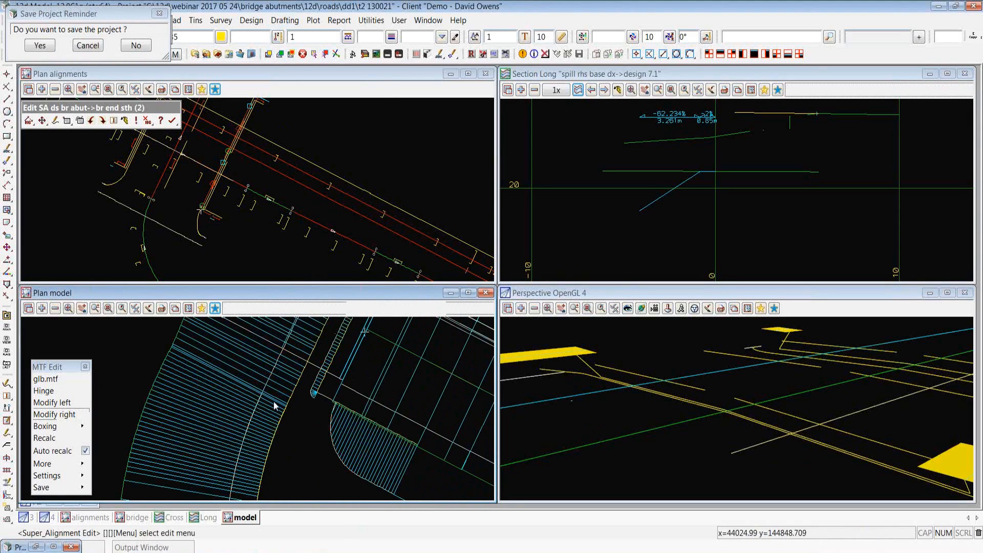
scroll(258, 389, down, 3)
scroll(262, 385, down, 1)
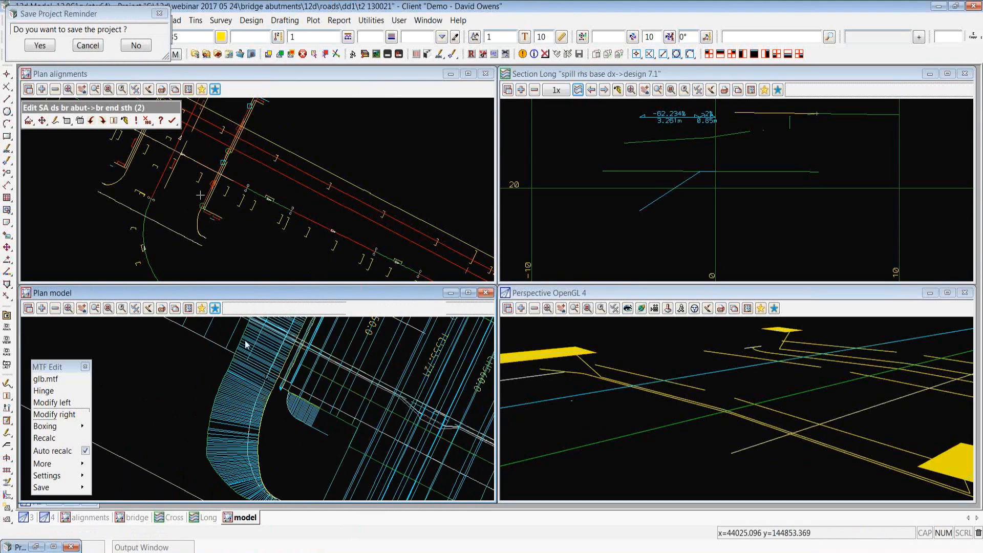
scroll(225, 371, down, 1)
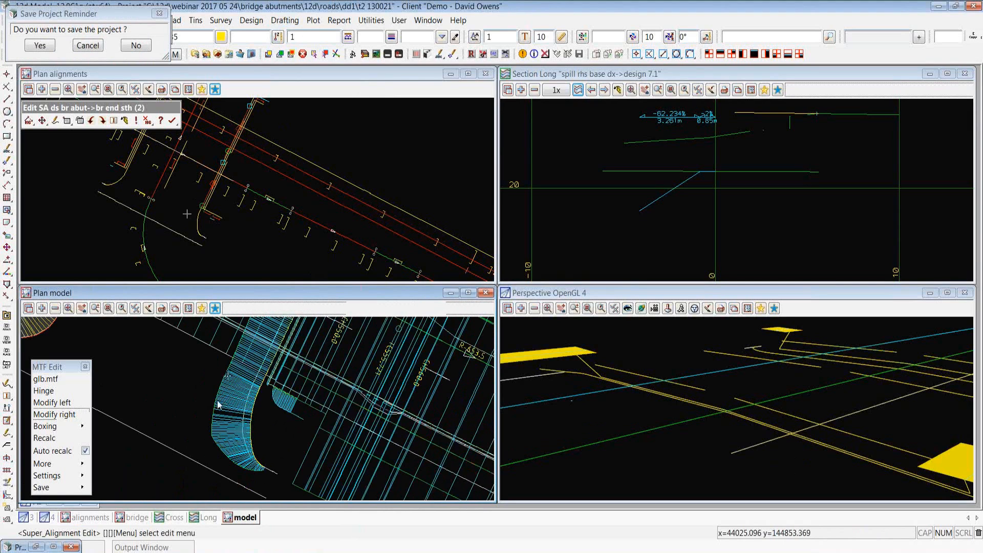
scroll(223, 403, up, 1)
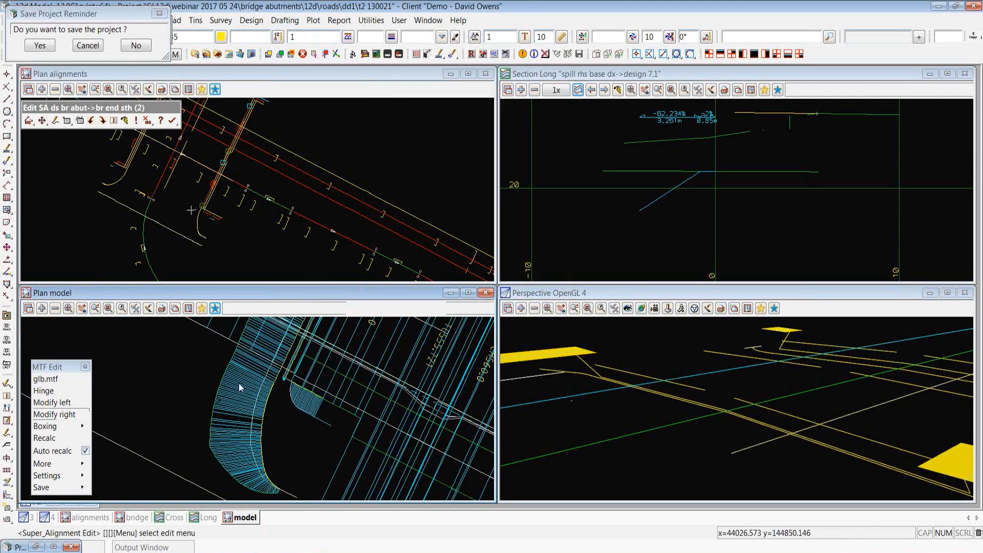
click(83, 48)
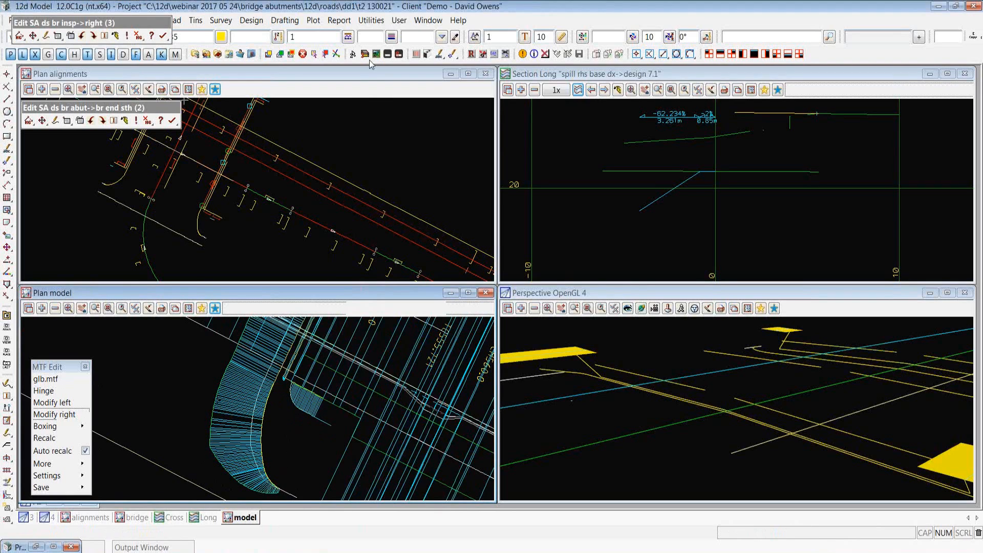
Pick the spill rhs top string in the model plan for MTF editing and open the left modifiers of spill rhs top.mtf.
click(493, 54)
click(308, 407)
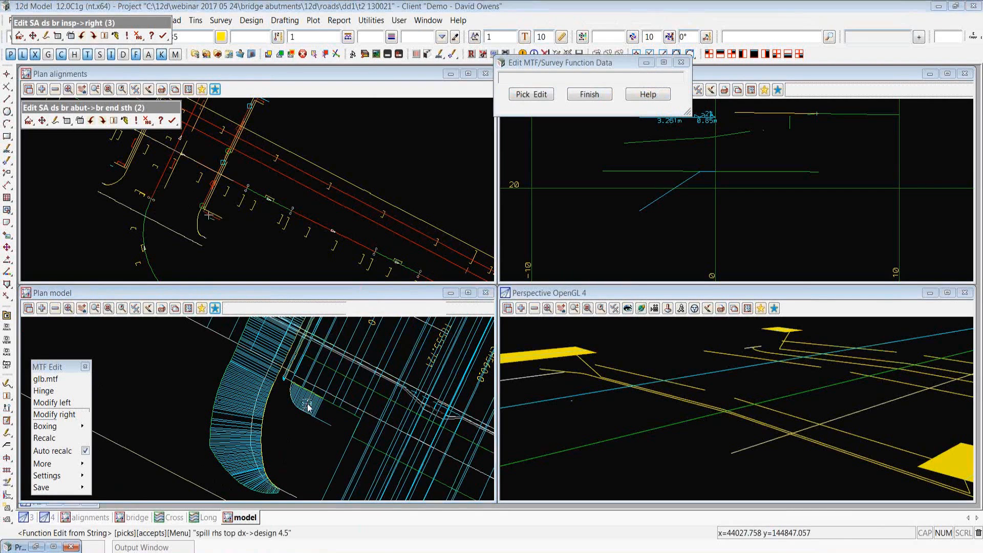
middle_click(309, 406)
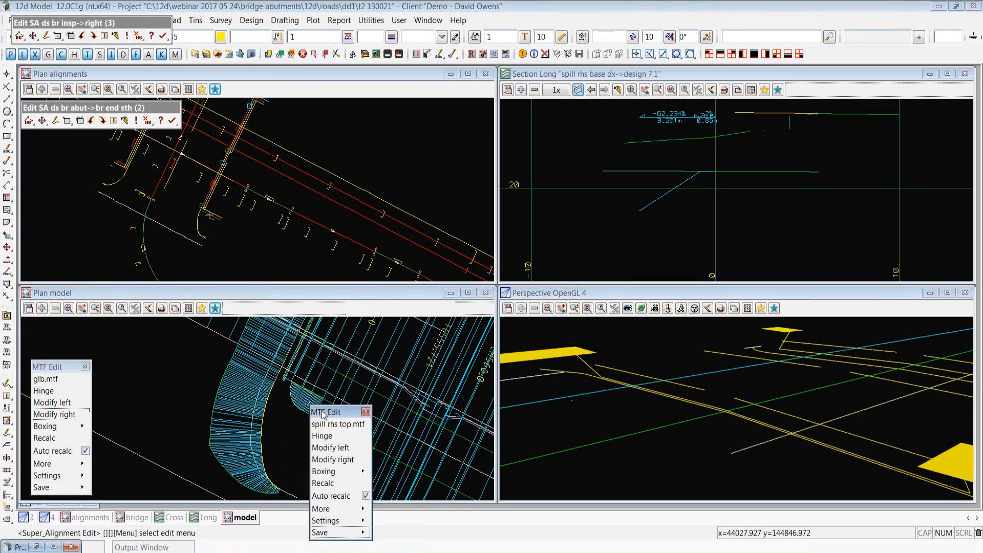
drag(320, 414, 42, 150)
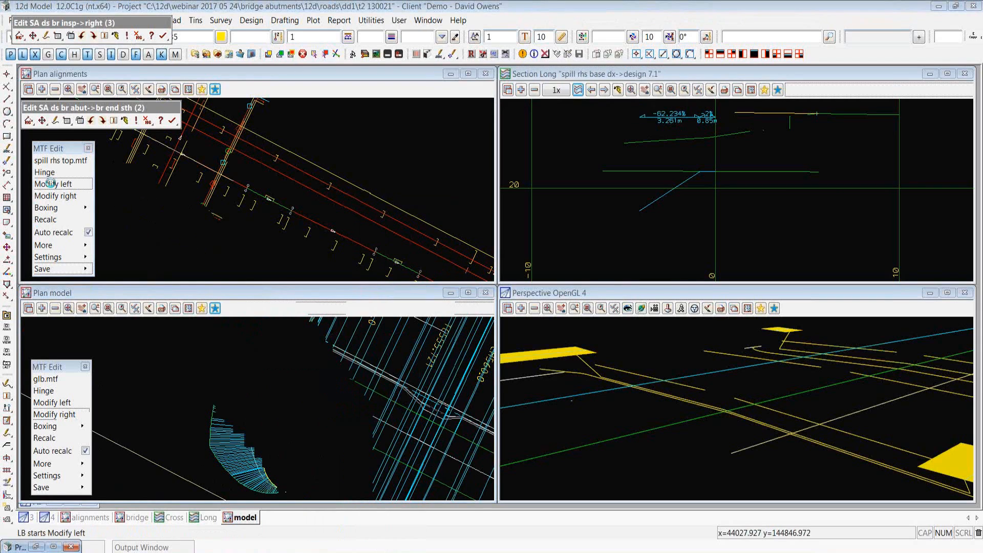
click(51, 184)
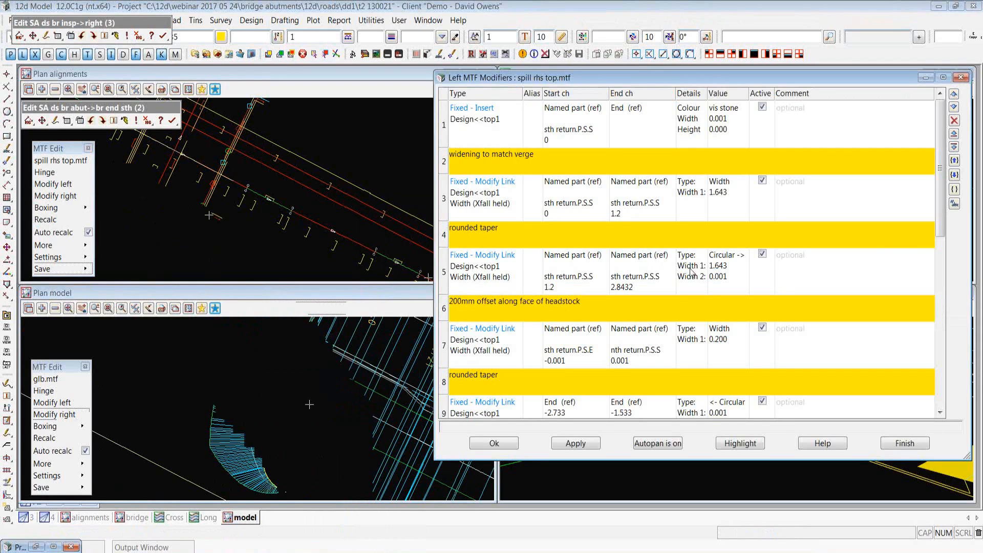
Open the first rounded taper modifier of the top1 link and compare its circular type and start width with the curved edge in the model plan.
click(493, 271)
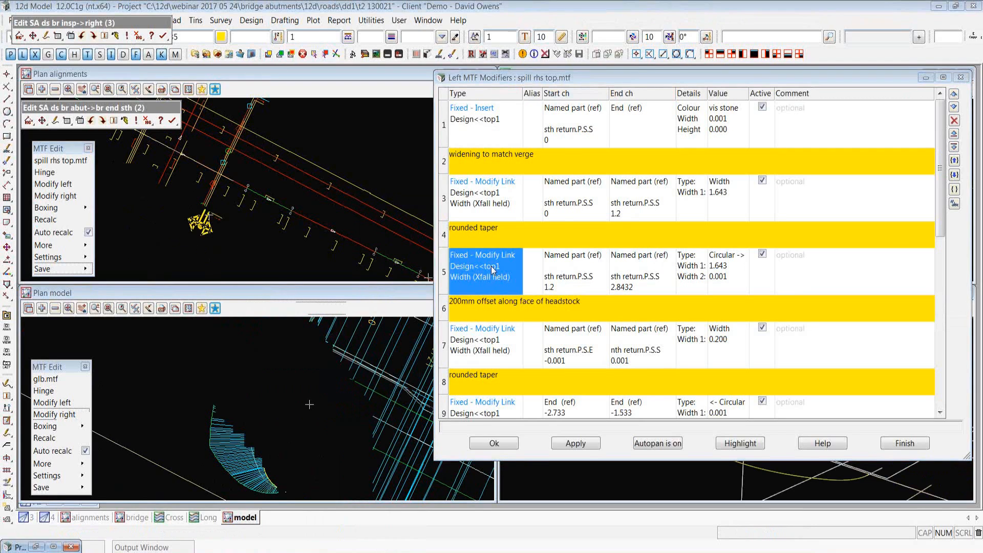
double_click(493, 271)
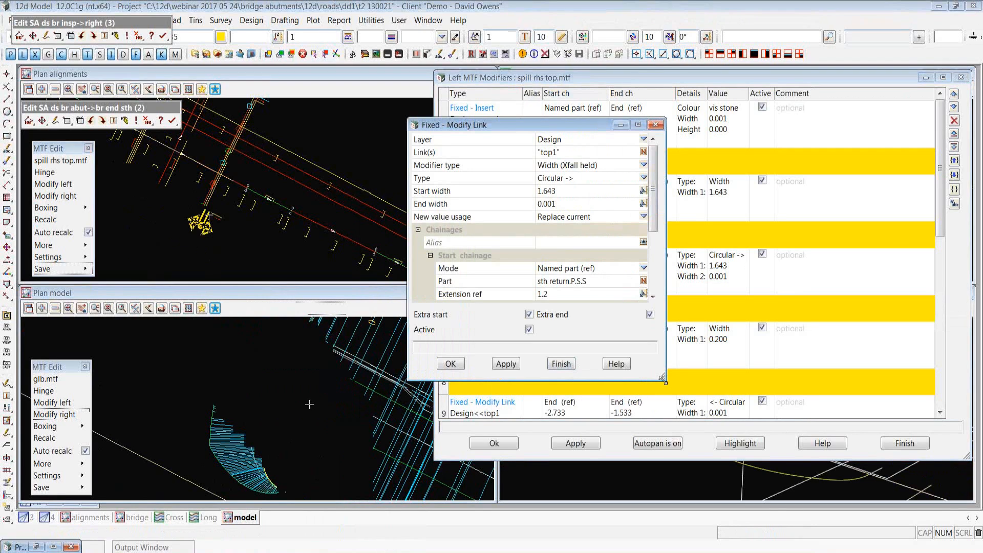
drag(664, 380, 784, 520)
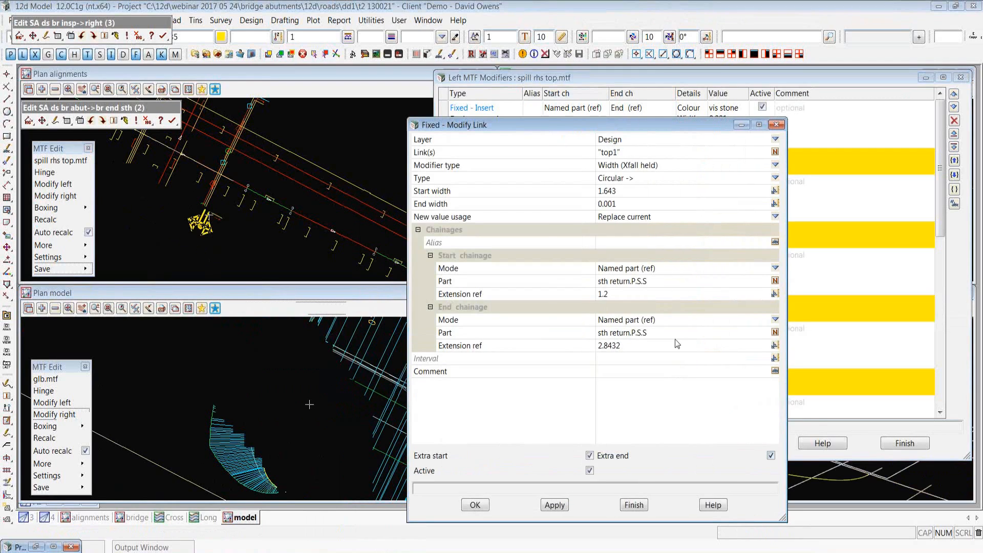
click(647, 176)
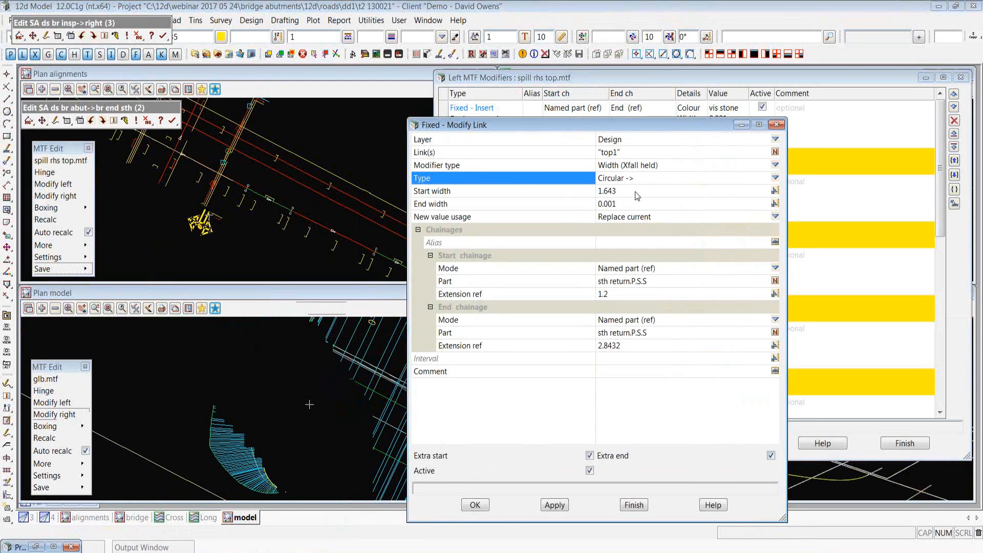
click(638, 194)
click(210, 294)
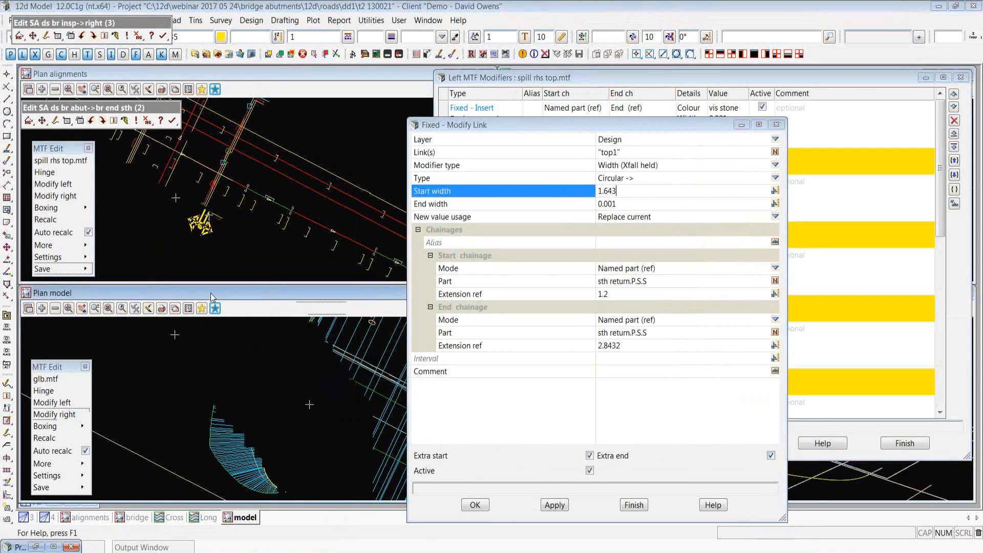
scroll(289, 383, up, 5)
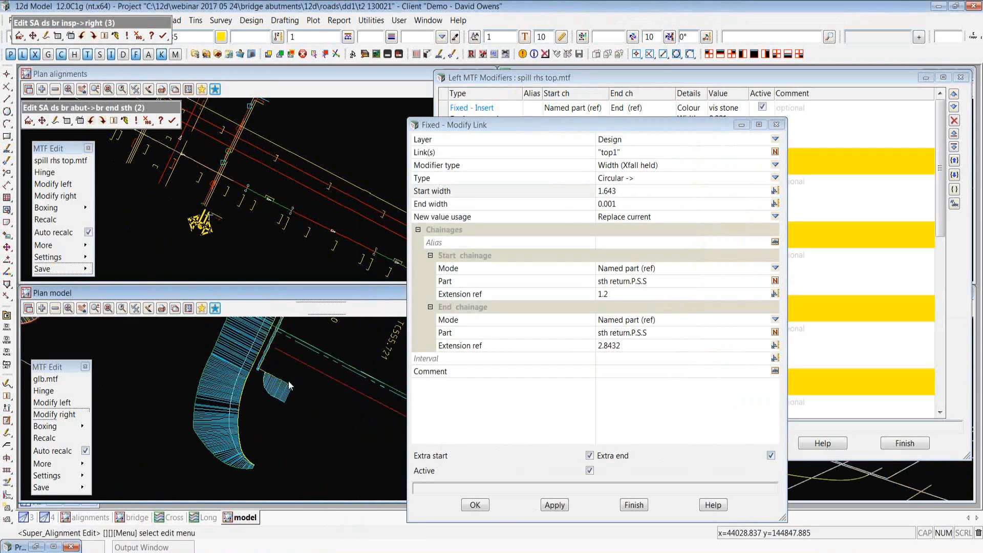
scroll(290, 384, up, 2)
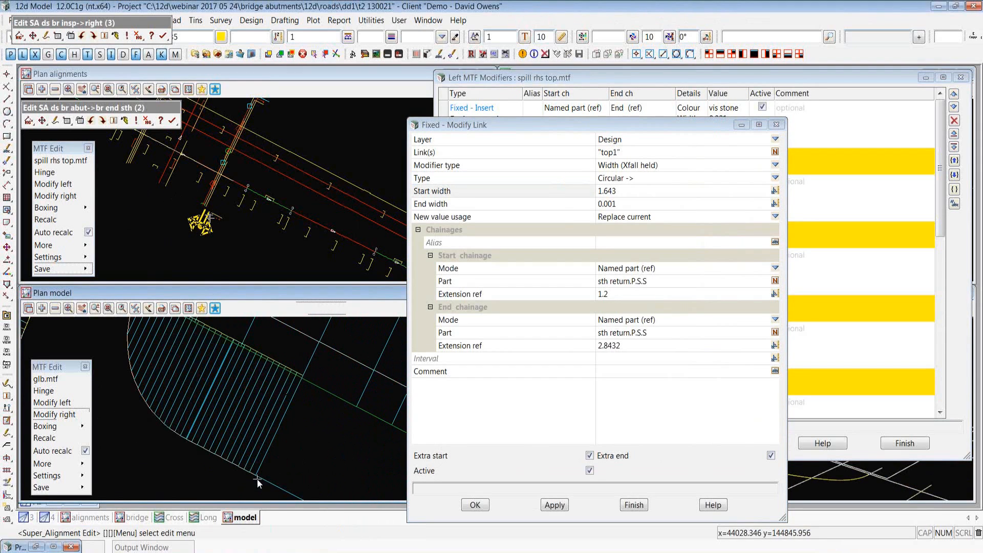
scroll(272, 480, down, 2)
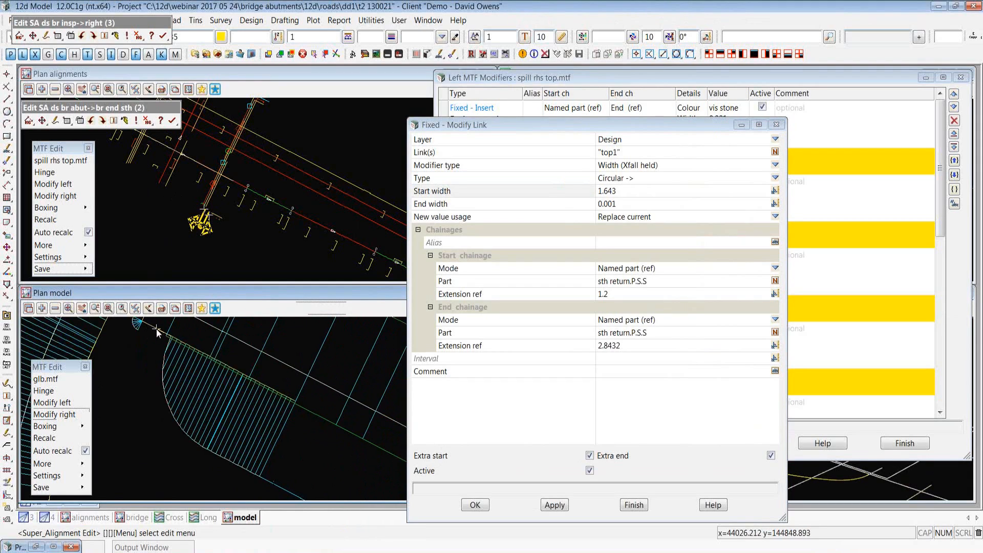
Review the rounded taper's start and end chainage extensions from the sth return part against the curved edge in the model plan.
click(643, 181)
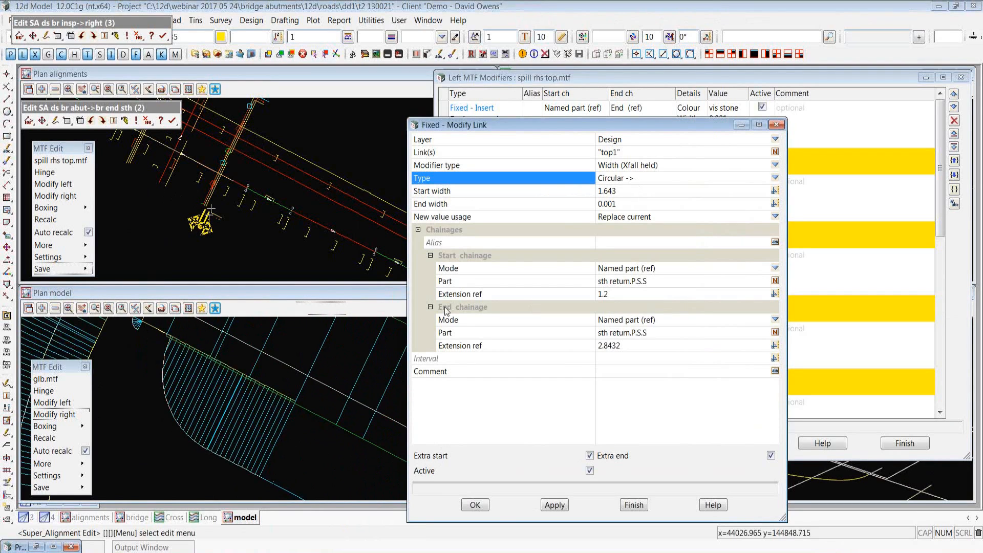
click(627, 296)
click(629, 347)
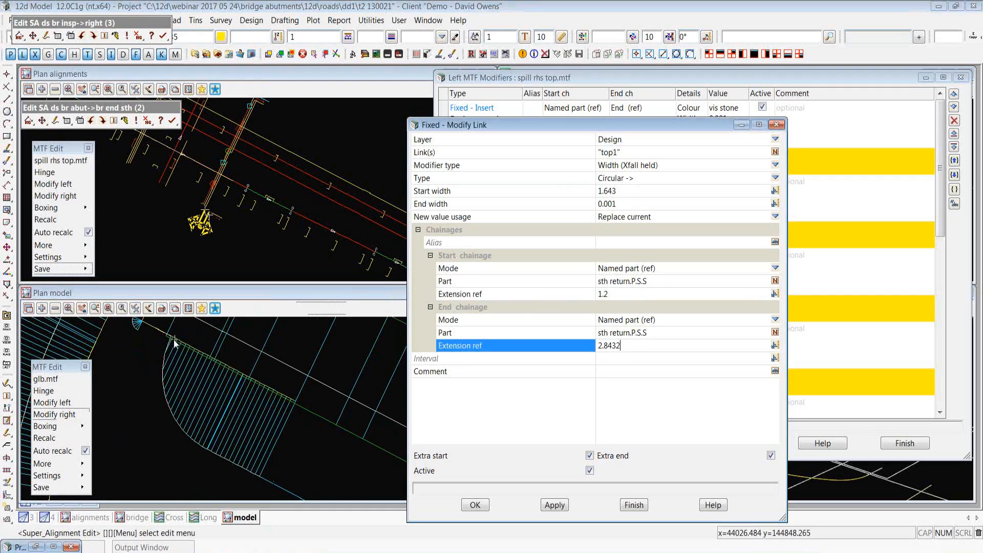
click(231, 474)
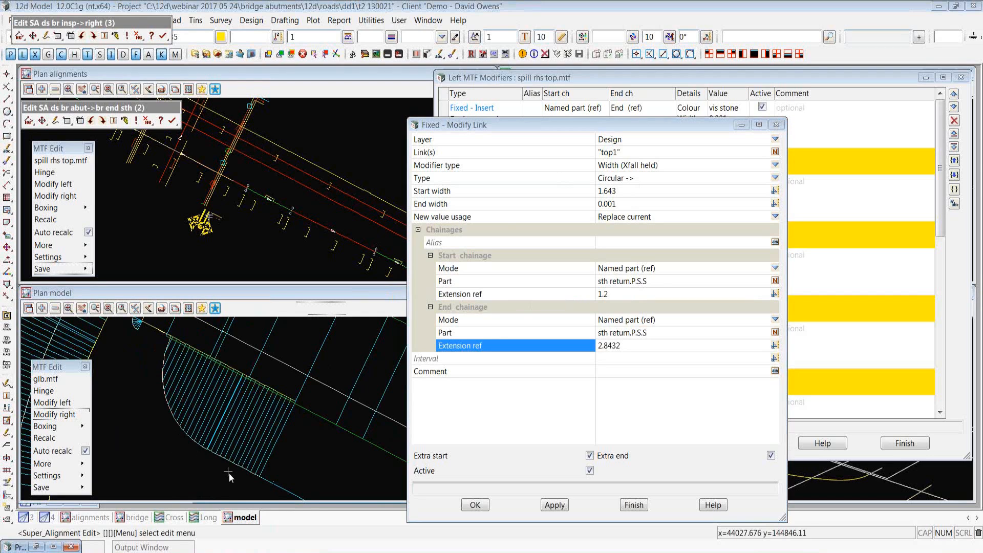
scroll(231, 474, down, 3)
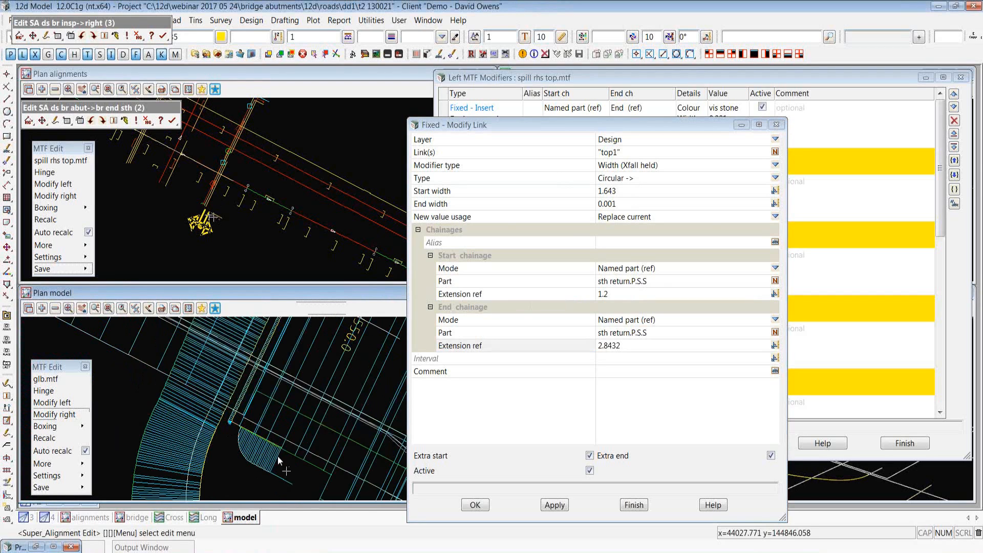
scroll(278, 460, down, 1)
scroll(265, 351, down, 1)
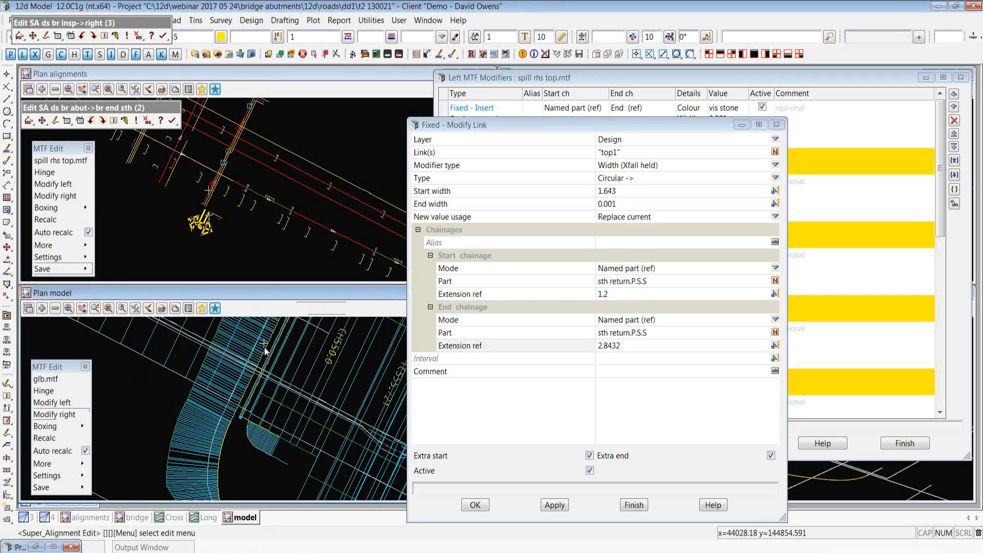
Accept the circular rounded taper modifier and close the left modifiers of spill rhs top.mtf.
click(659, 182)
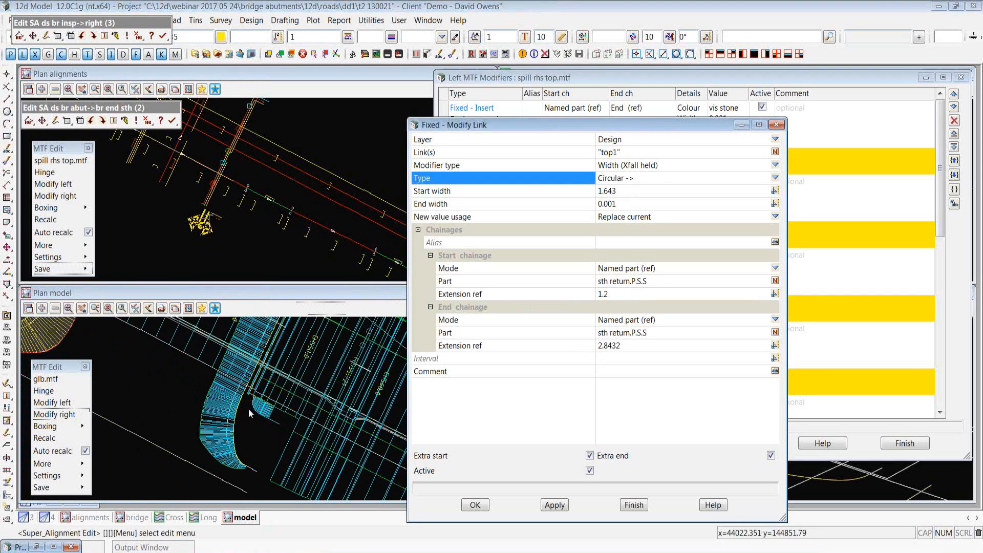
click(475, 506)
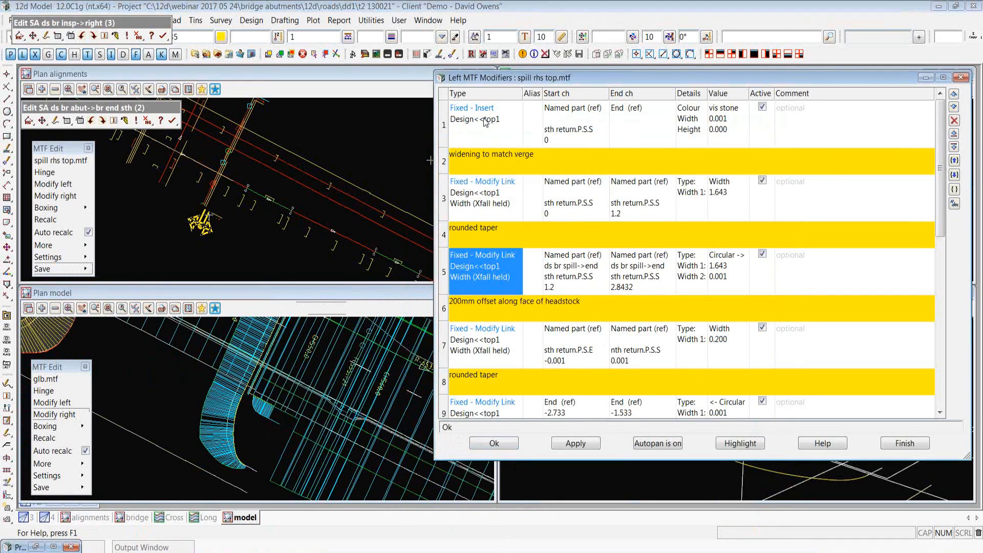
click(480, 204)
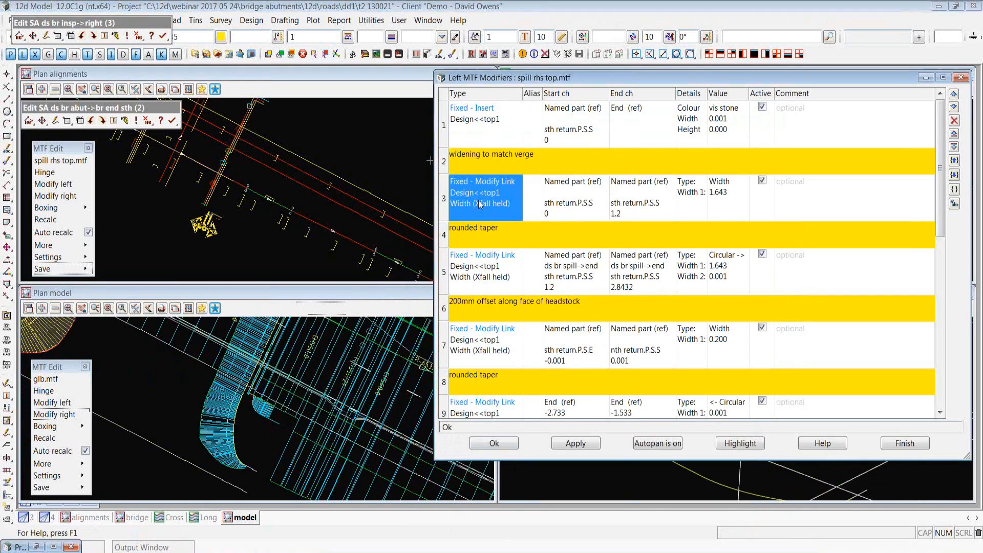
click(499, 448)
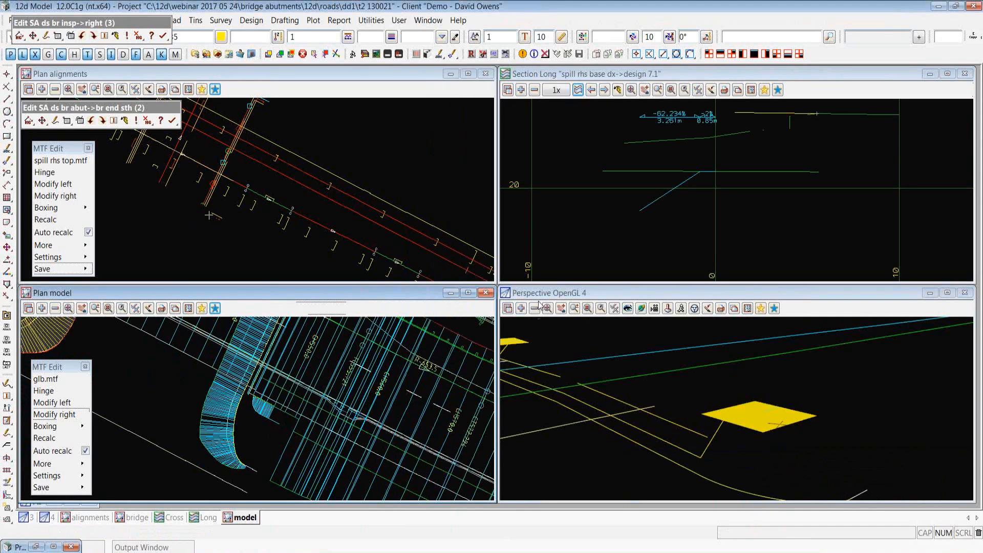
Add the spill-through batter models, including spill rhs base ds, to perspective view 4 by picking their strings in the model plan.
click(521, 309)
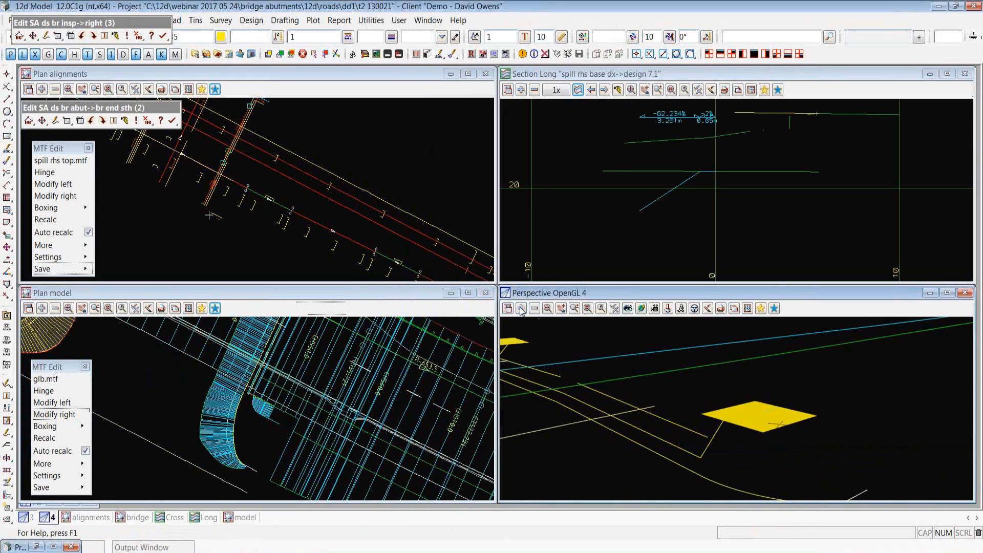
click(275, 423)
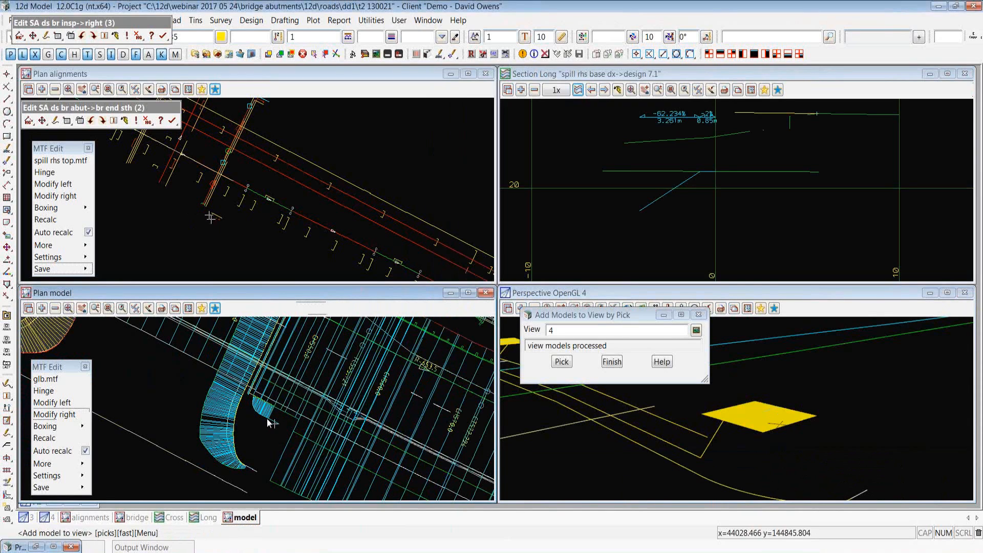
middle_click(268, 417)
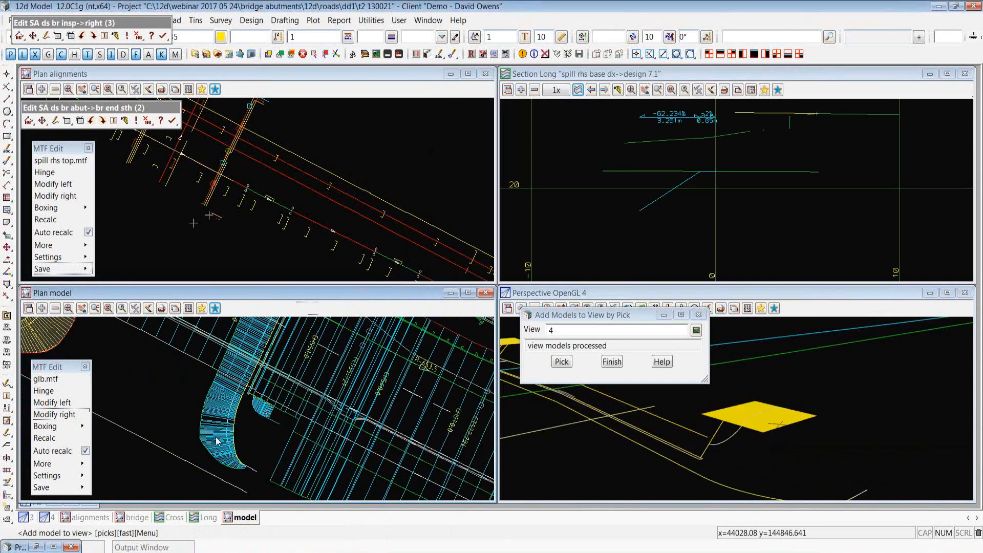
click(216, 440)
middle_click(217, 440)
click(197, 440)
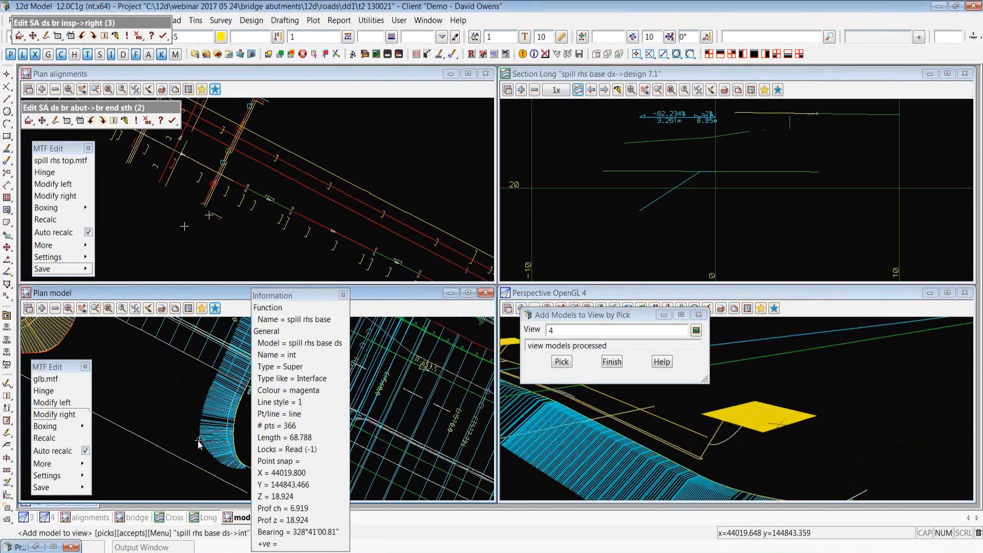
middle_click(198, 440)
click(698, 314)
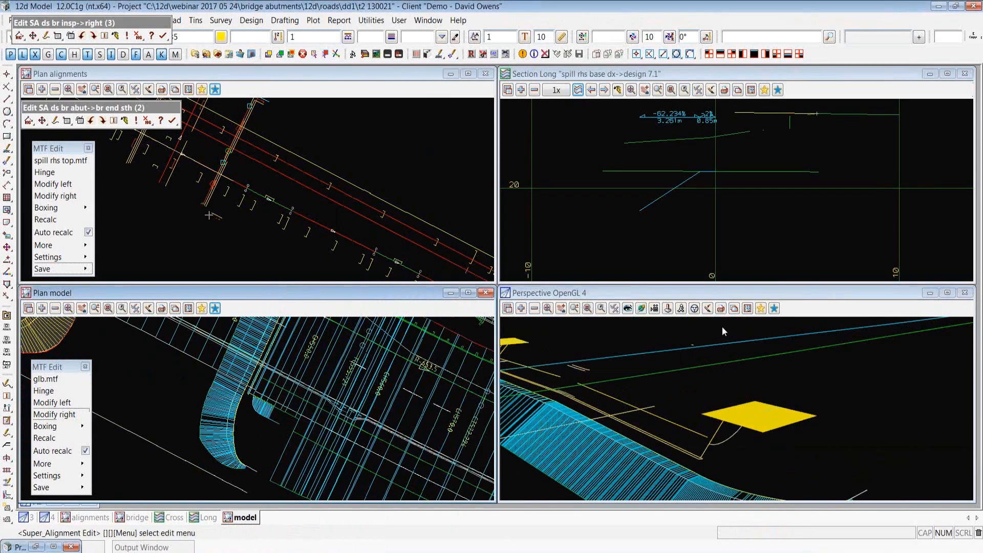
Try to add the spill rhs top dx model to perspective view 4 by picking its design 4.3 string in the model plan.
middle_click(521, 308)
click(265, 417)
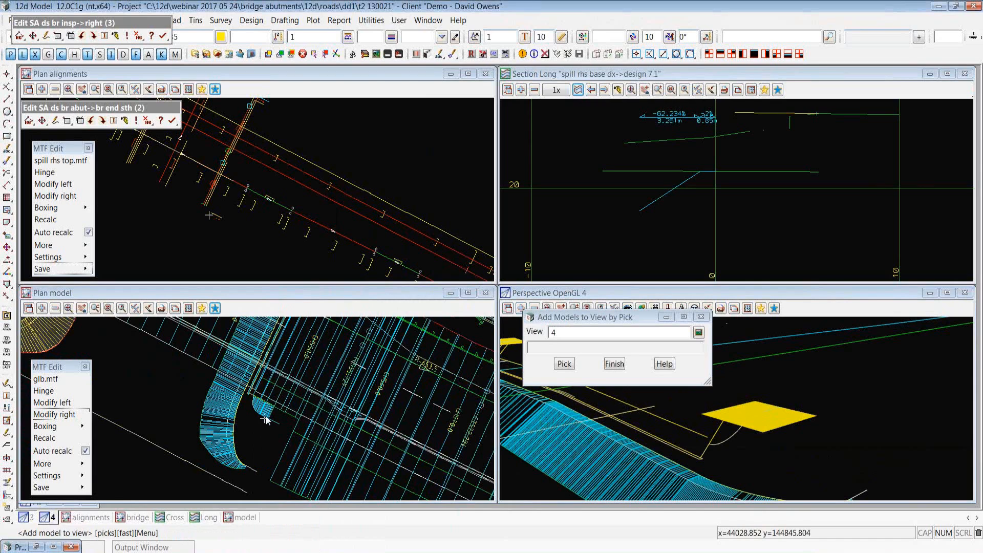
scroll(265, 419, up, 2)
scroll(265, 411, up, 2)
click(264, 409)
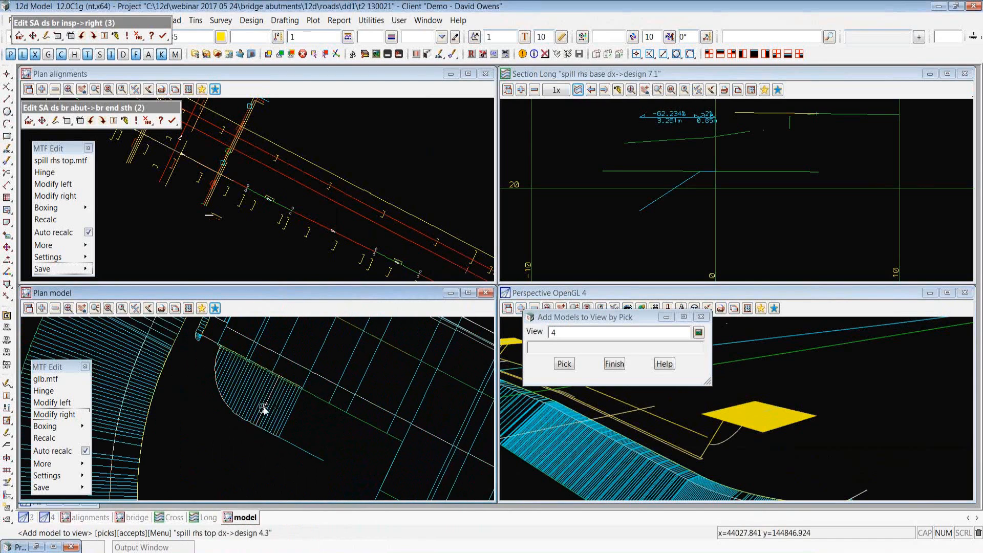
click(614, 364)
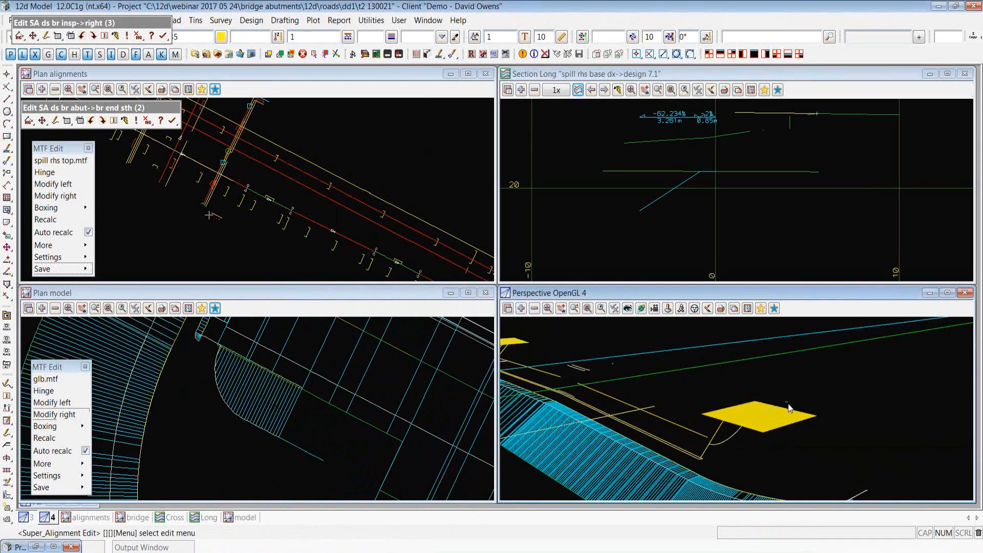
Add the spill rhs top dx model to perspective view 4 by picking its design 5.4 string in the model plan.
scroll(796, 410, down, 2)
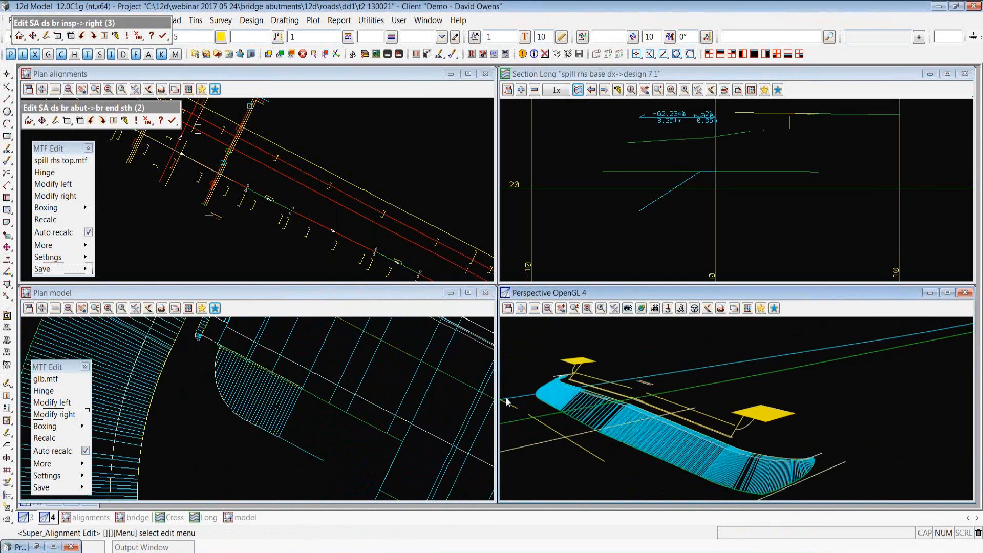
scroll(507, 402, up, 2)
click(520, 308)
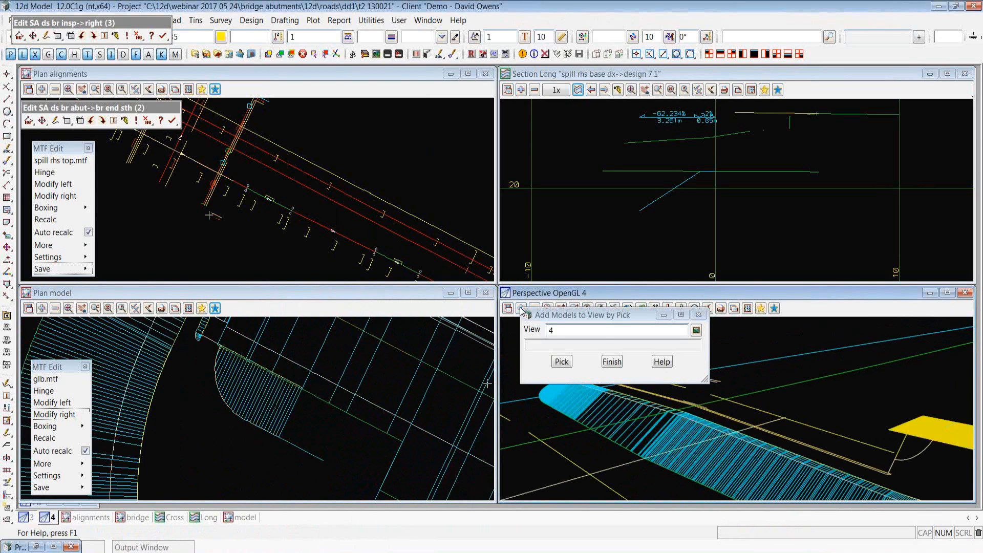
click(232, 394)
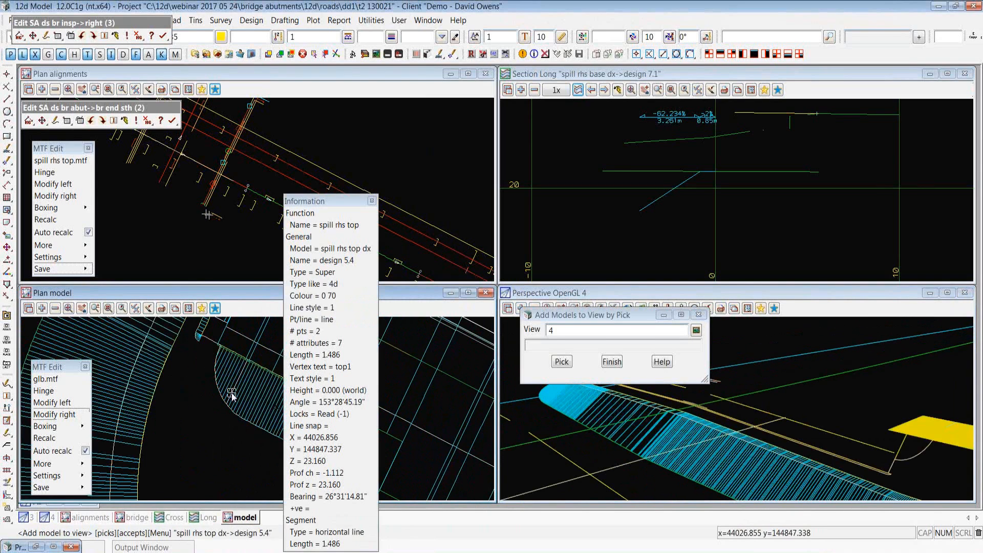
click(231, 394)
click(612, 362)
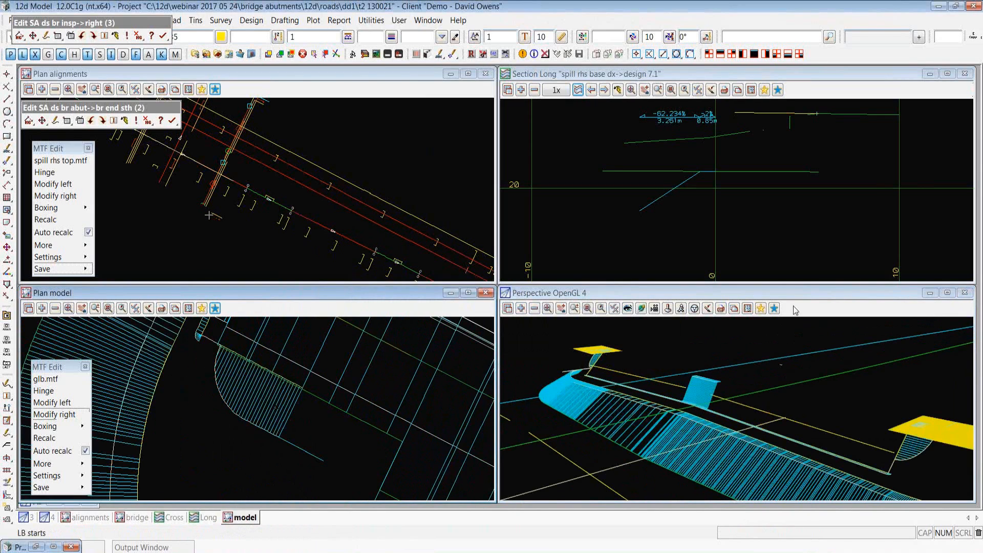
Add the tin spill lhs, tin spill lhs top and tin spill rhs models to perspective view 4.
click(851, 392)
scroll(711, 364, down, 1)
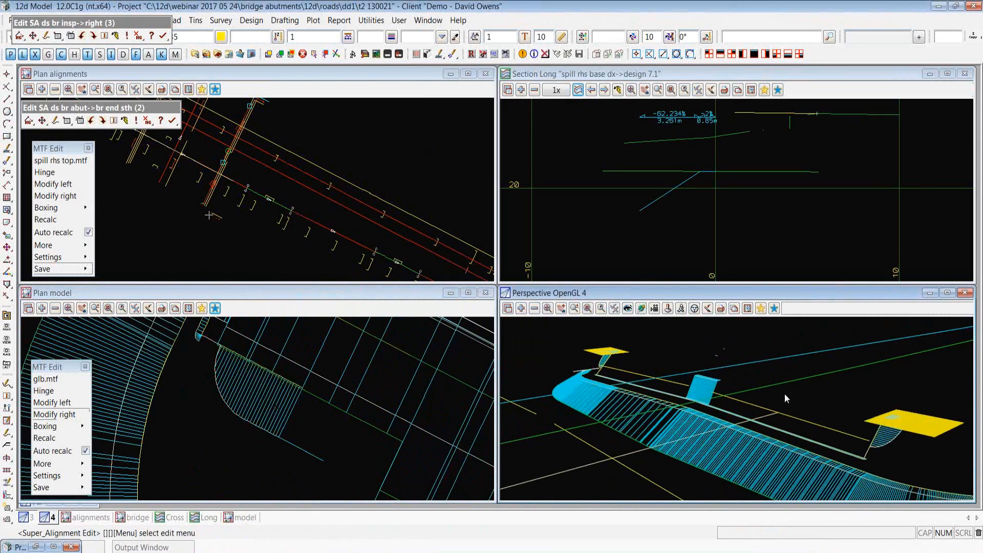
scroll(784, 393, down, 2)
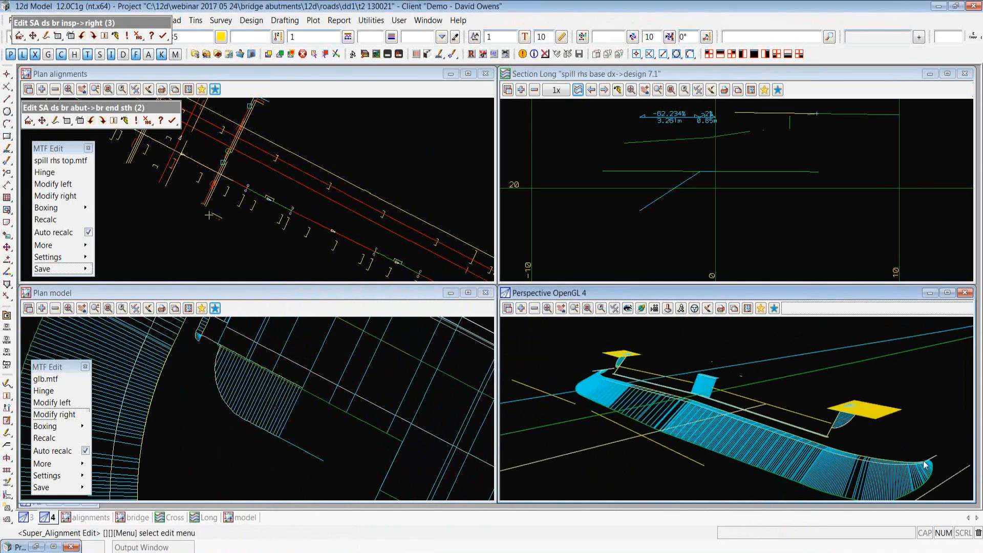
scroll(926, 465, up, 2)
scroll(939, 481, up, 1)
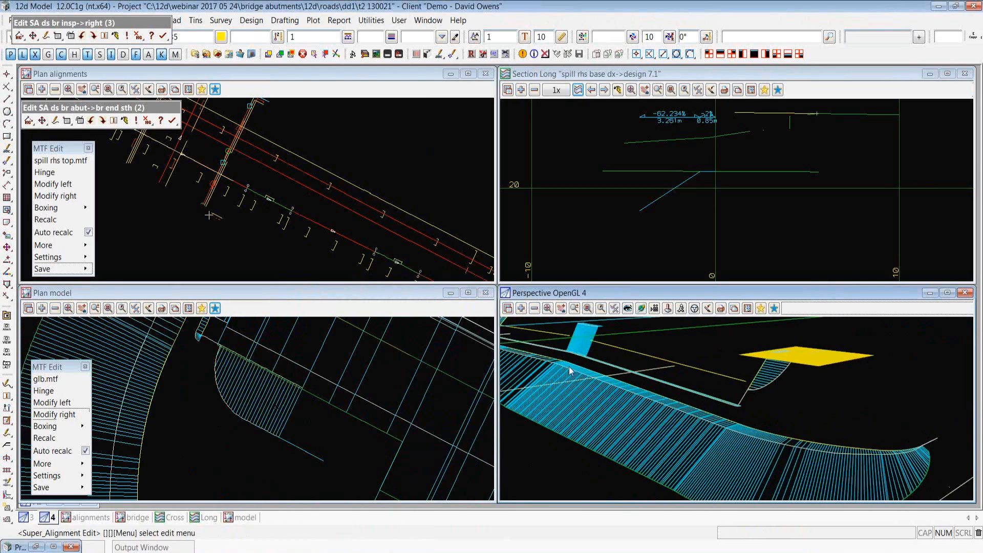
click(519, 309)
text(tin )
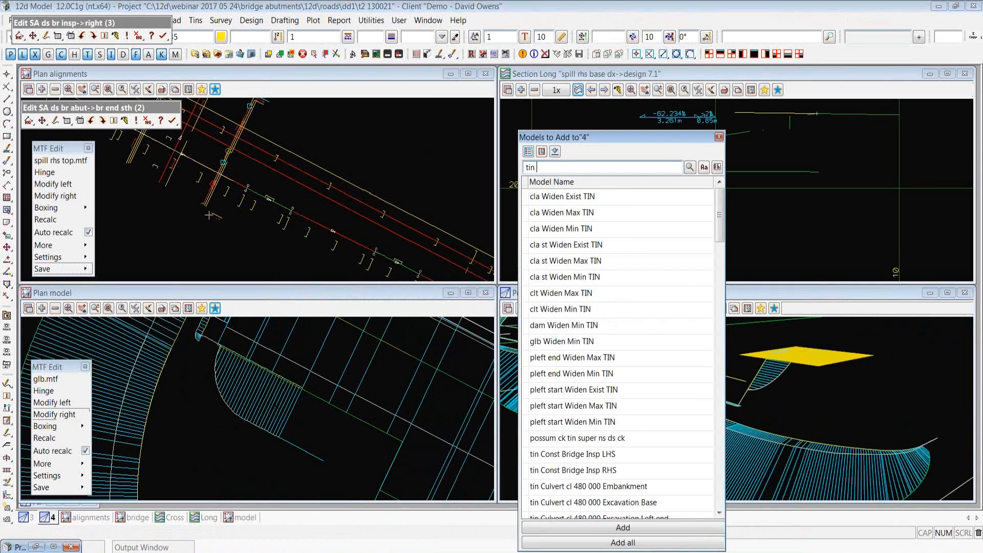
text(s)
click(584, 214)
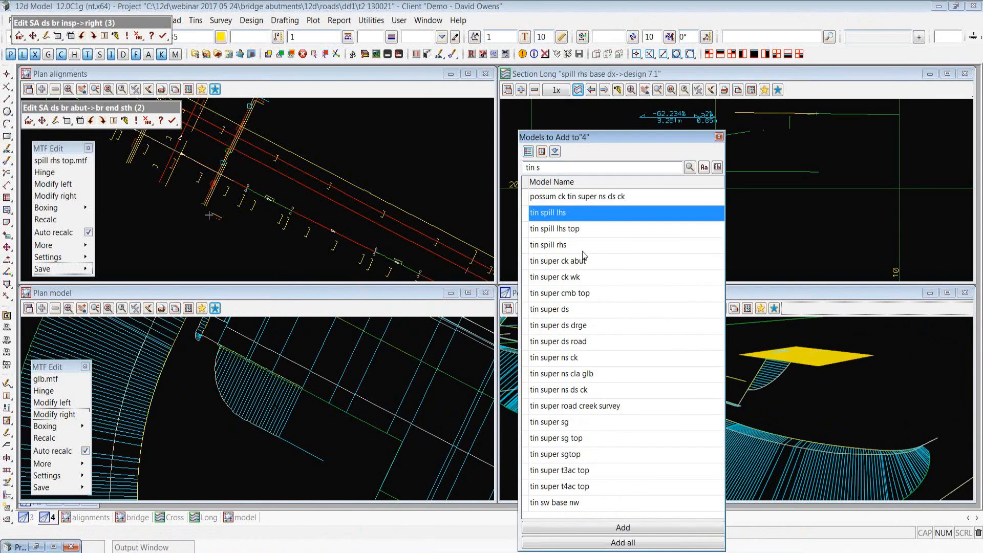
shift+click(580, 245)
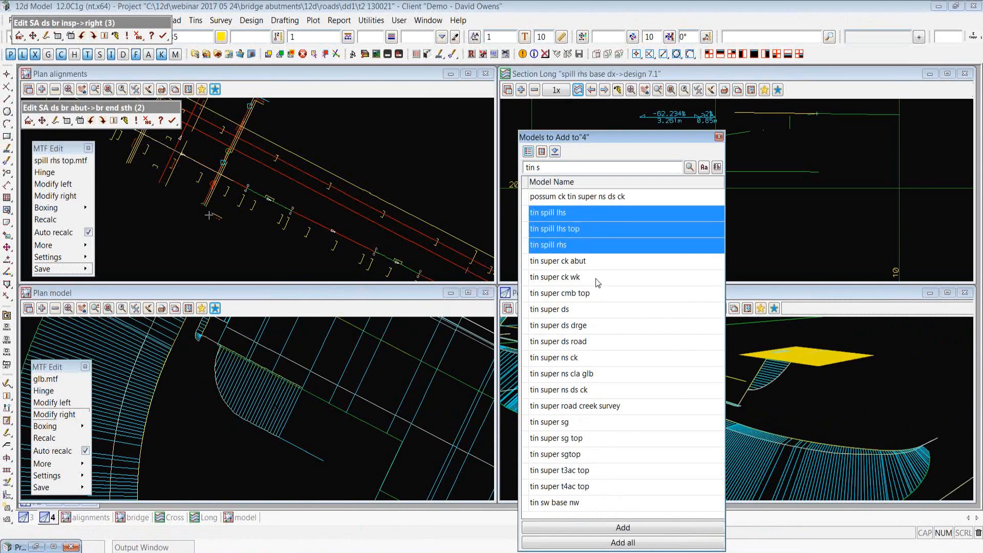
click(635, 527)
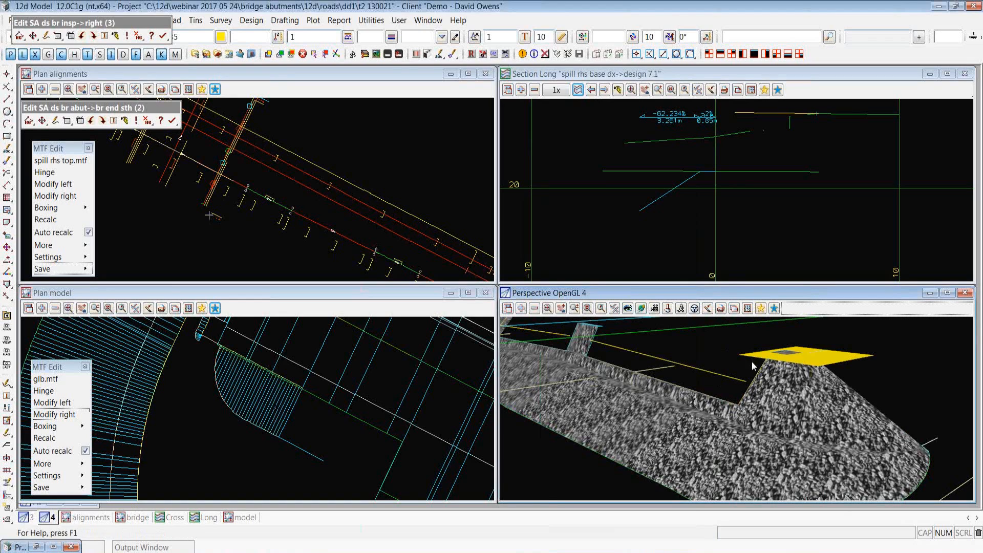
Examine the spill-through tin surfaces around the bridge abutment in perspective view 4.
click(641, 309)
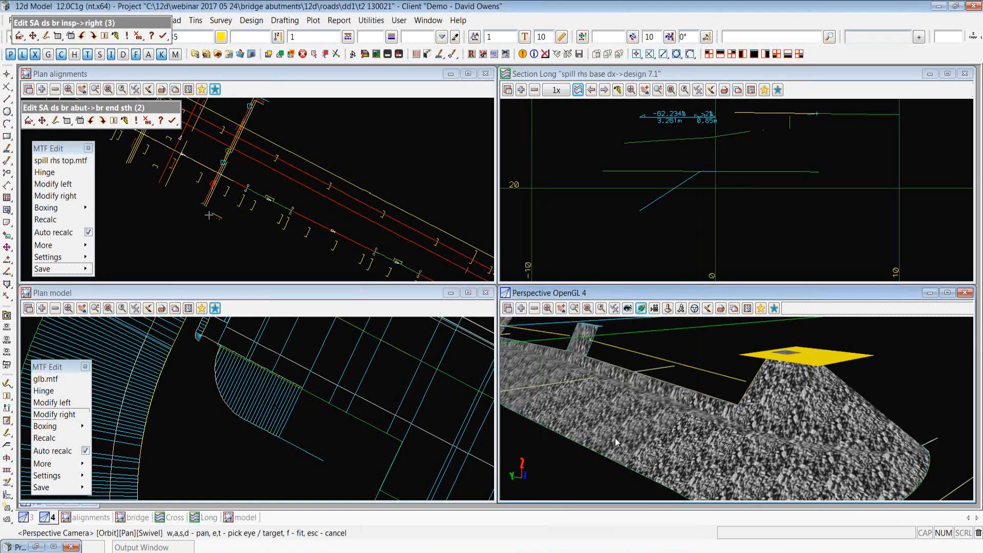
scroll(714, 434, down, 1)
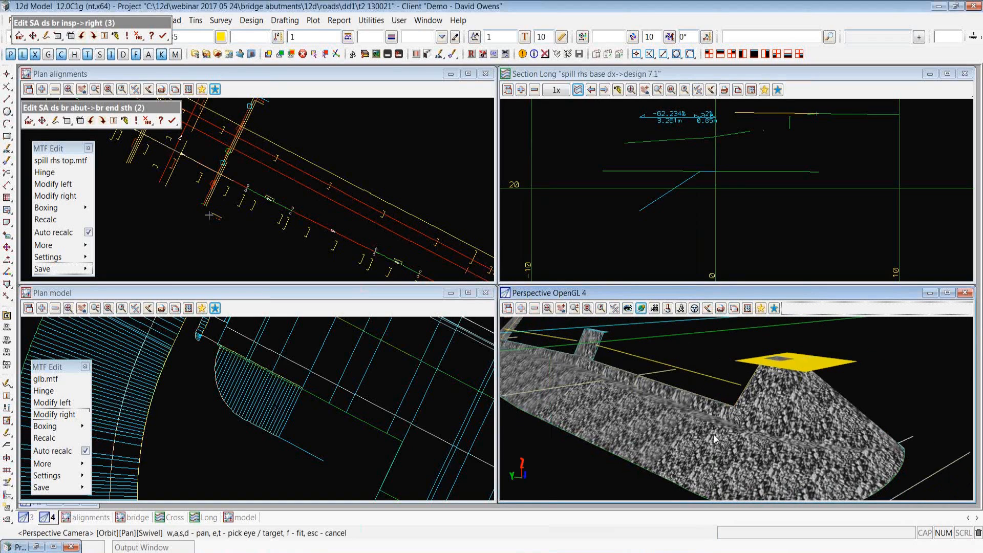
scroll(713, 435, down, 2)
drag(749, 407, 758, 405)
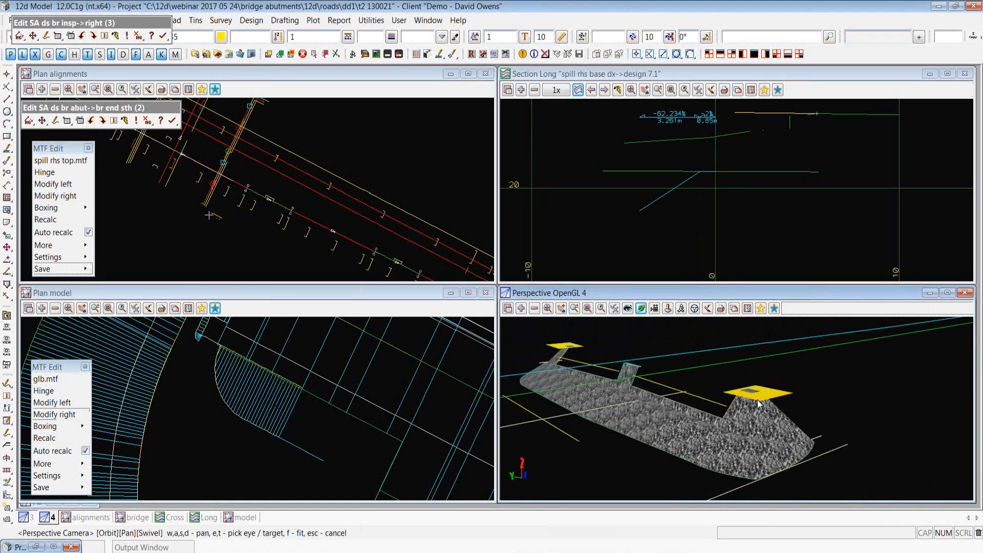
Inquire on the br const rhs strings top2r and depbrabutr beside the spill-through batter in the model plan.
key(F2)
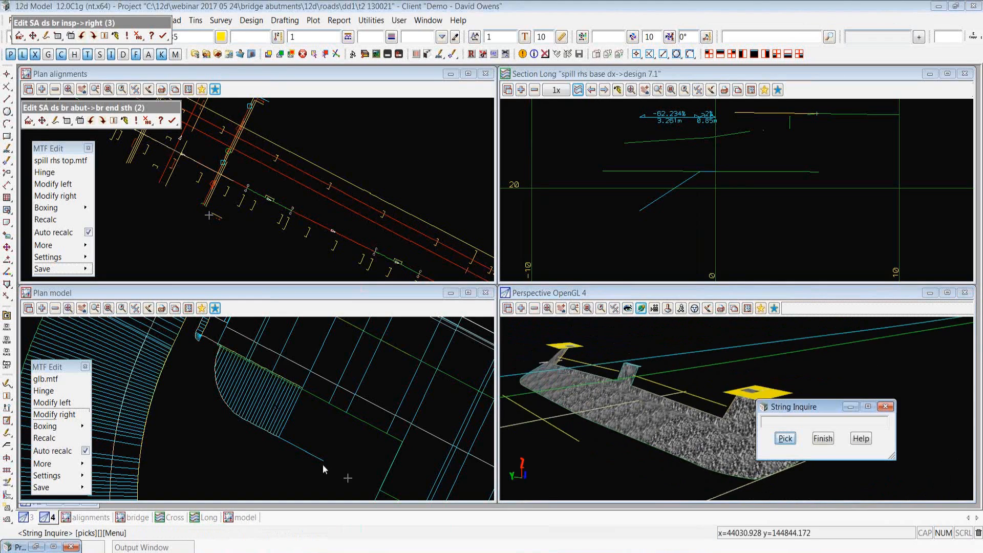
click(305, 453)
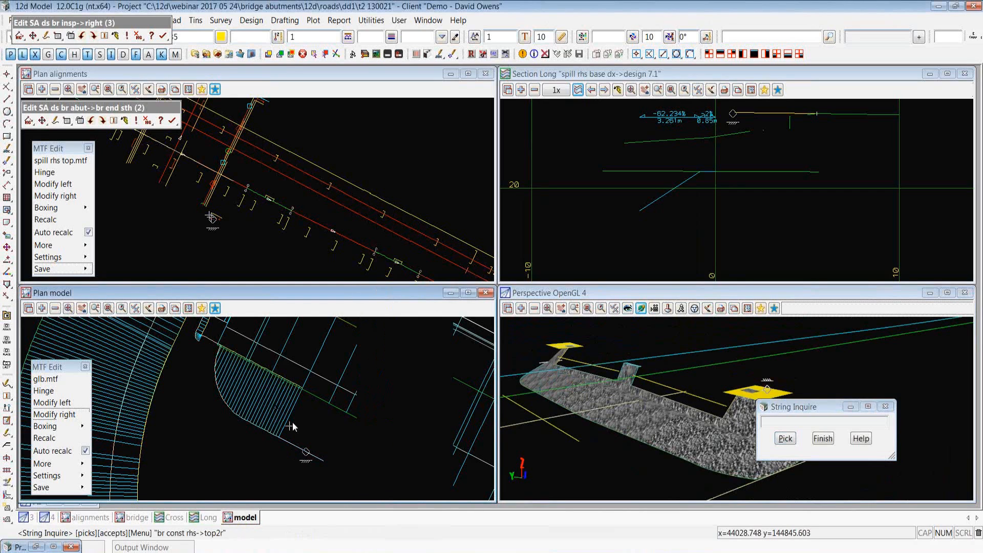
scroll(328, 379, down, 2)
scroll(334, 360, up, 2)
click(293, 448)
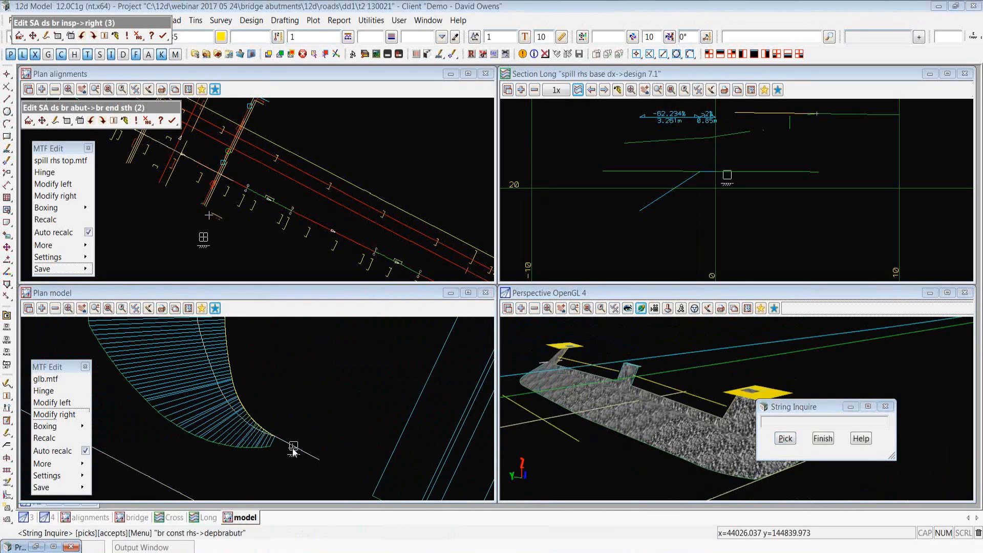
middle_click(292, 449)
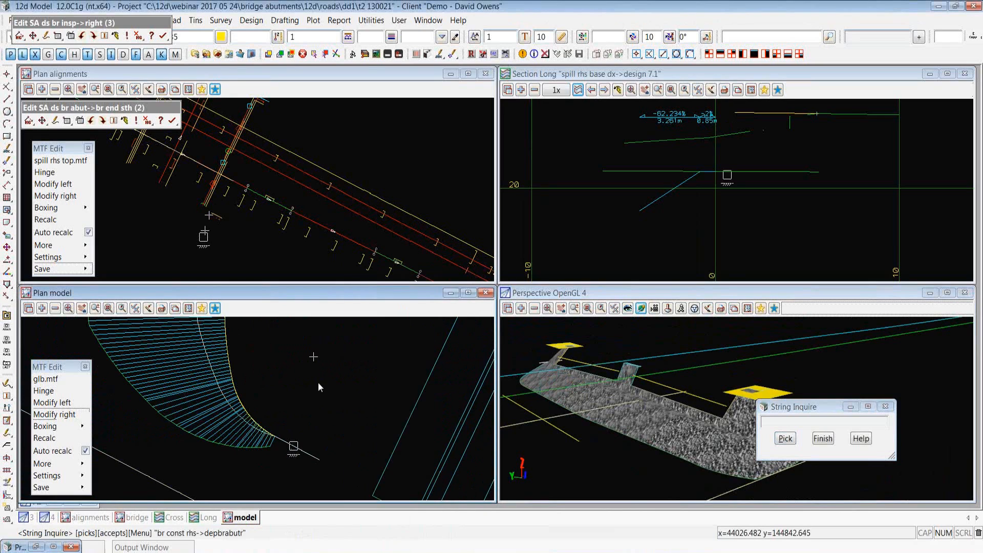
right_click(329, 447)
click(328, 478)
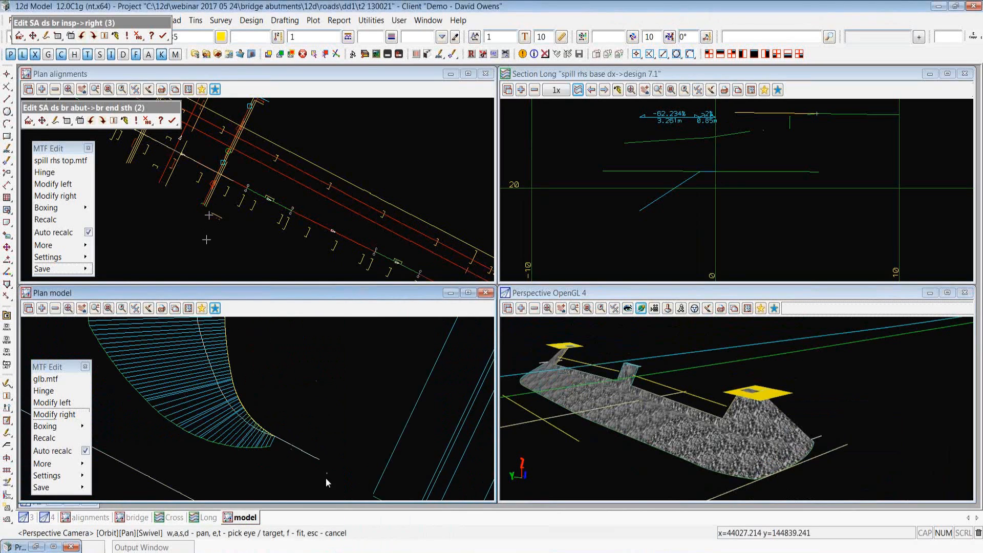
scroll(337, 469, down, 1)
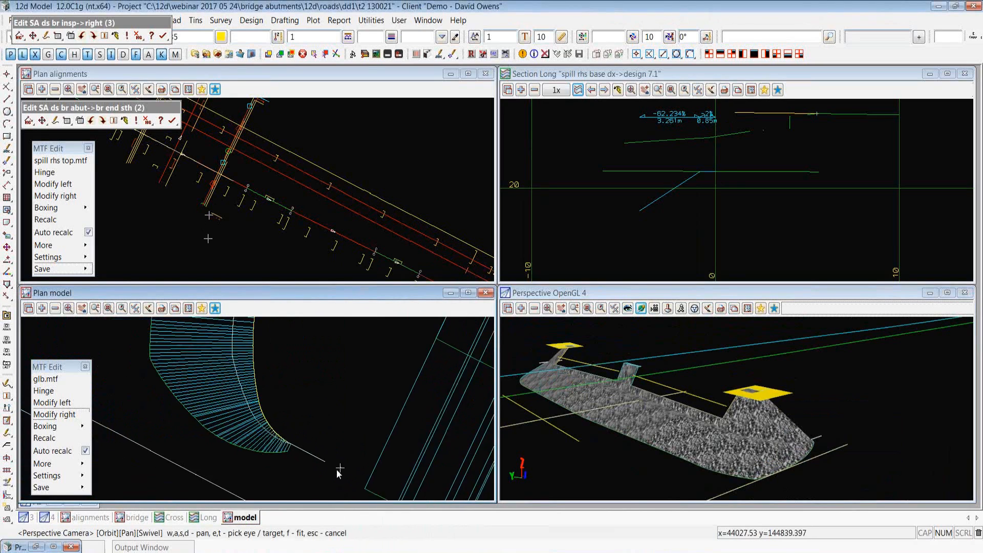
scroll(336, 469, up, 2)
scroll(328, 471, down, 2)
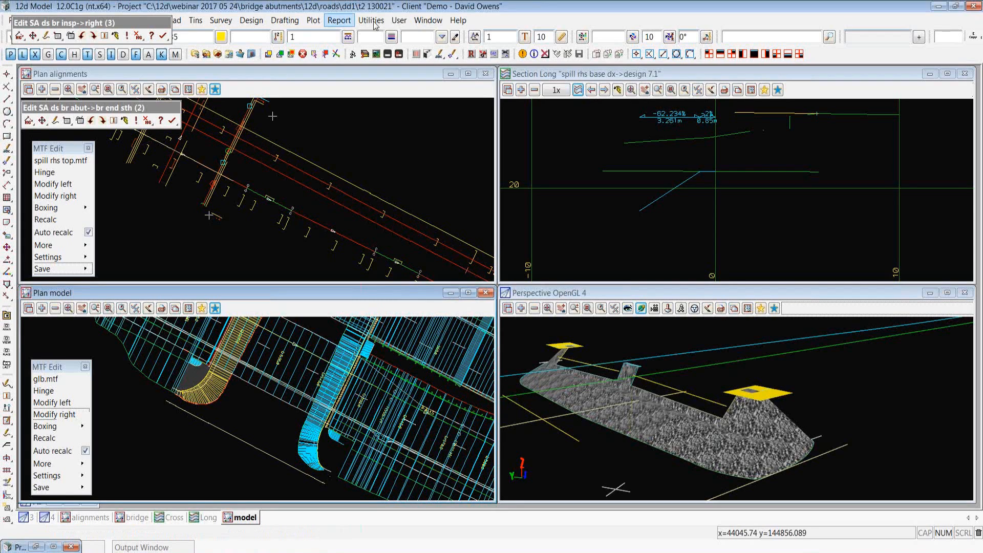
click(400, 22)
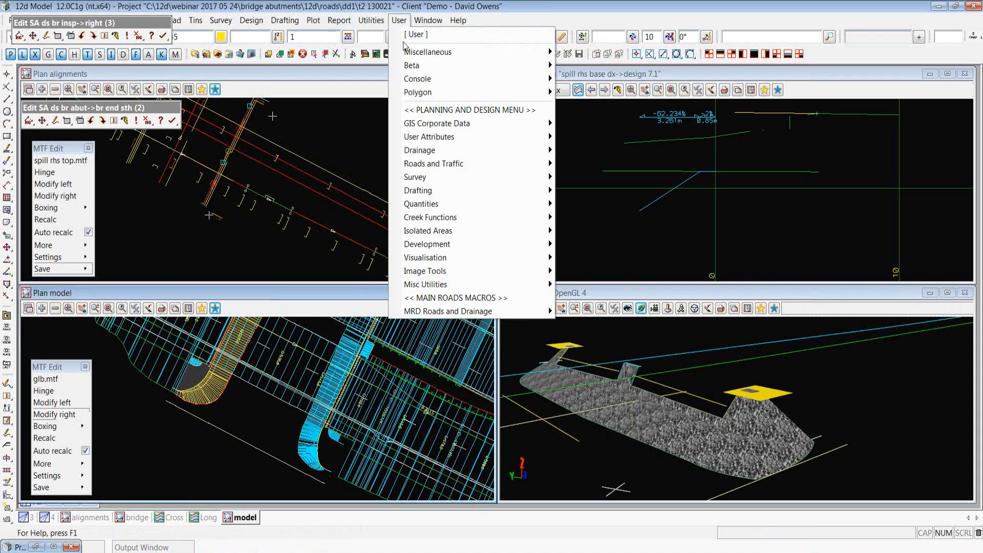
mouse_move(376, 19)
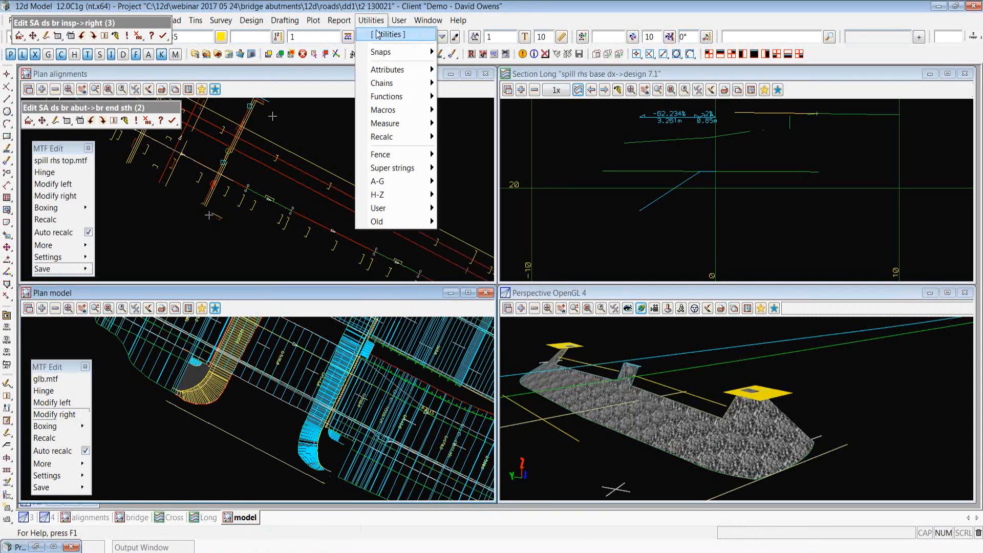
mouse_move(387, 185)
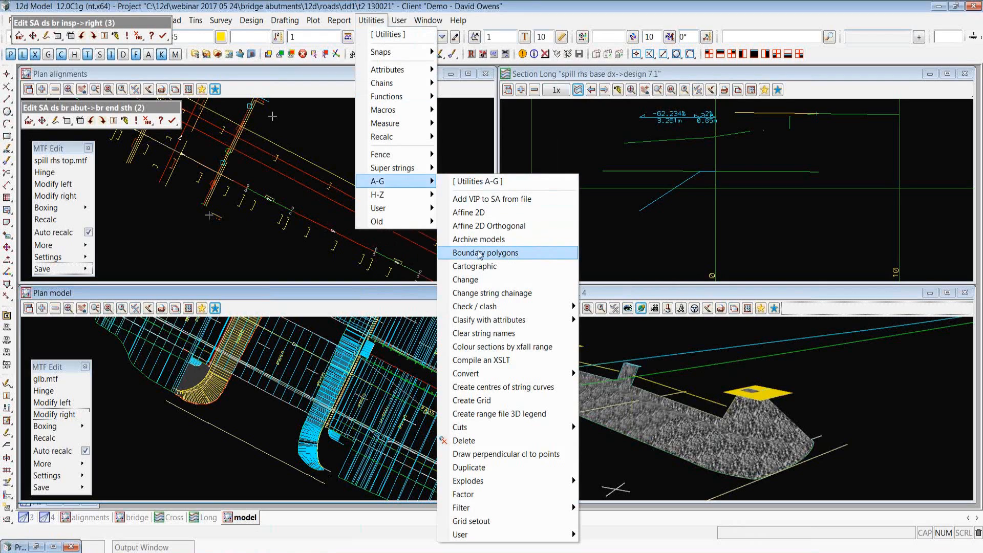
click(7, 137)
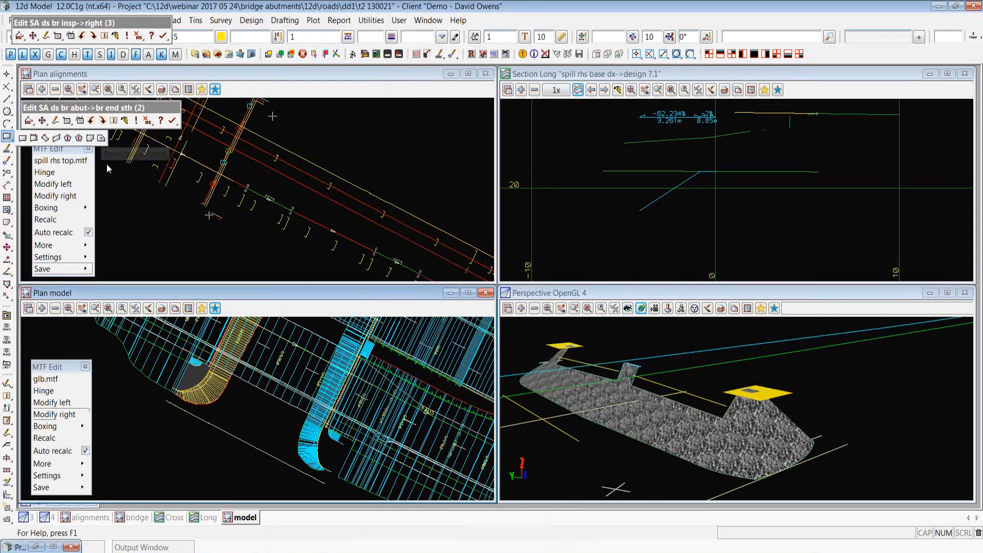
click(130, 224)
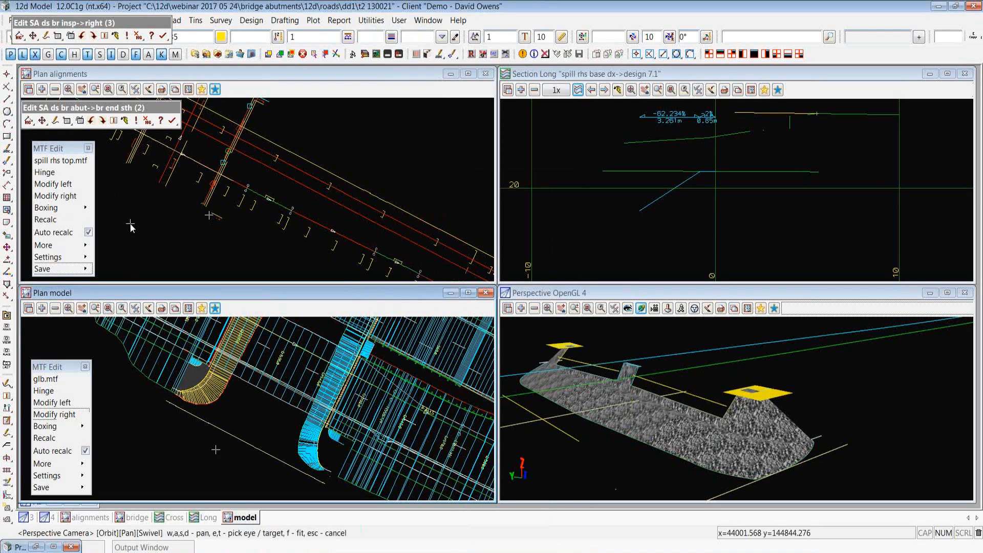
Open the PPF editor for long section plots.
click(313, 21)
mouse_move(365, 53)
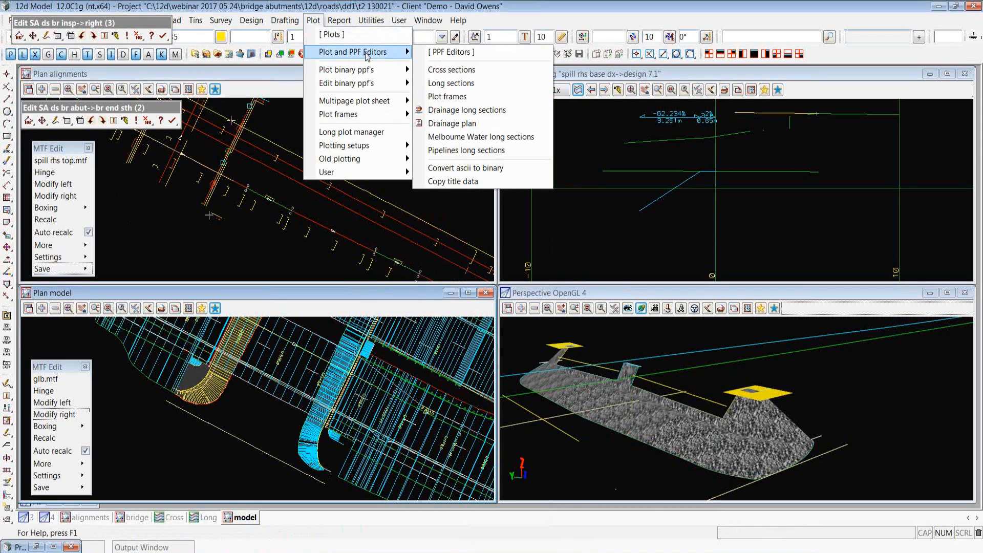
click(450, 70)
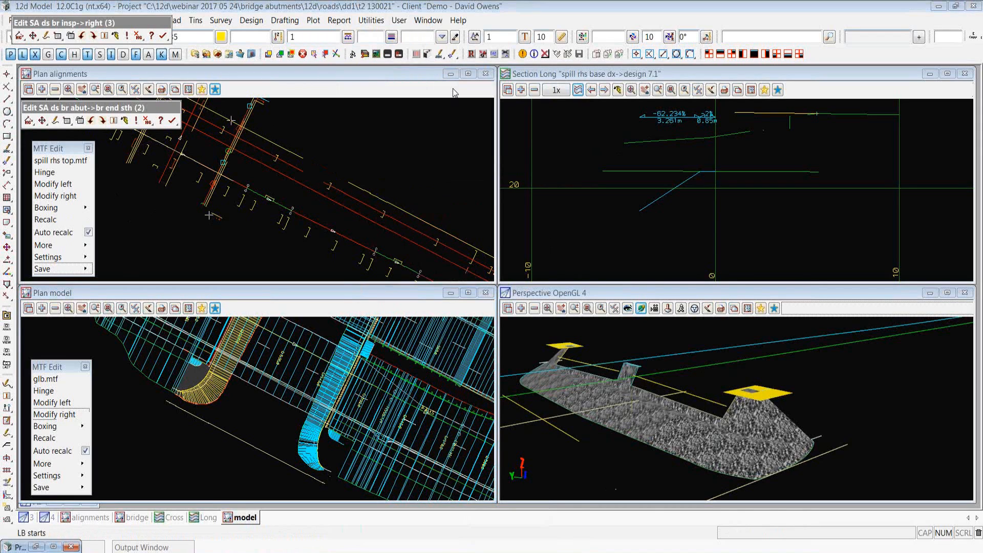
drag(525, 207, 594, 221)
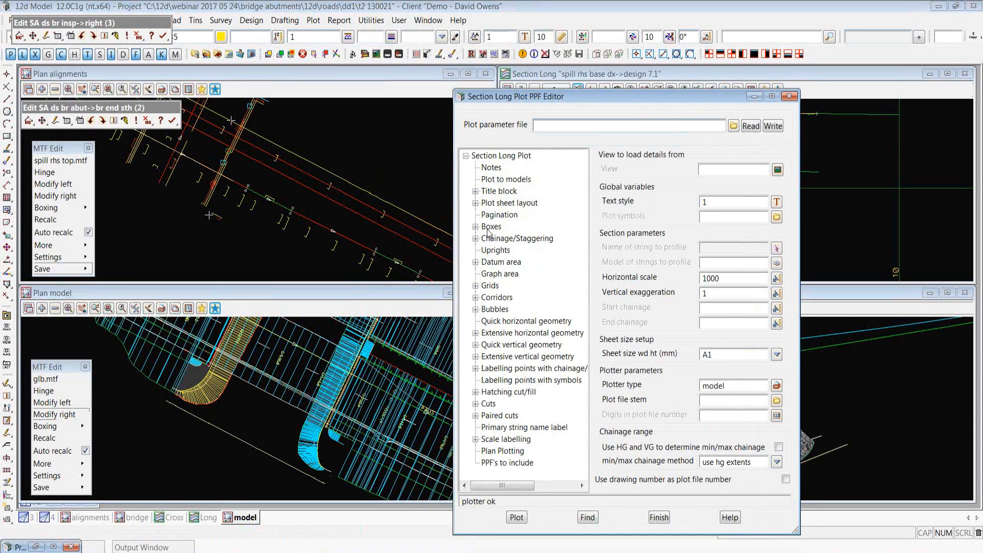
Show the offset string titles/heights/depths parameters of the boxes, select the first offset string cell and widen the editor.
click(475, 226)
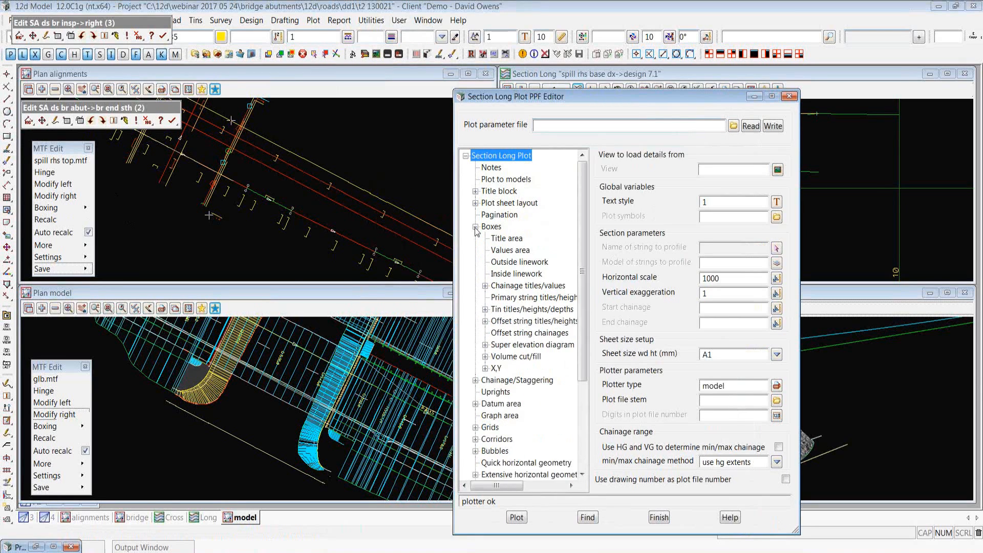
click(512, 323)
click(512, 321)
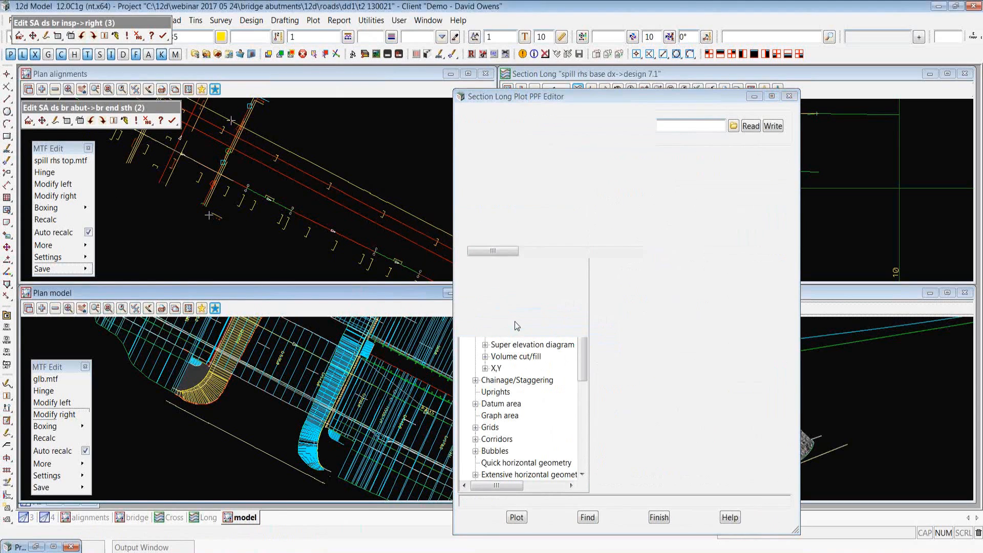
click(704, 172)
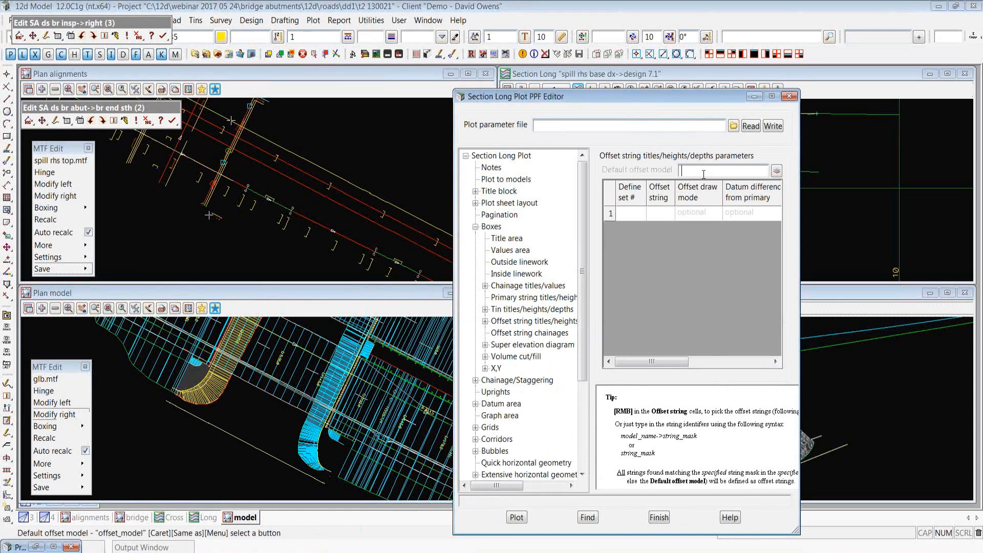
click(664, 216)
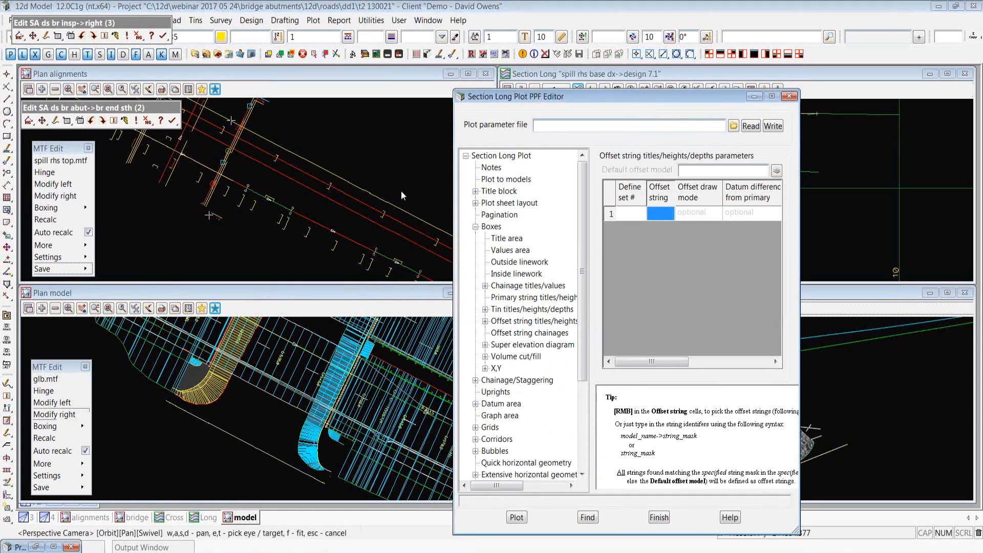
drag(450, 232, 368, 248)
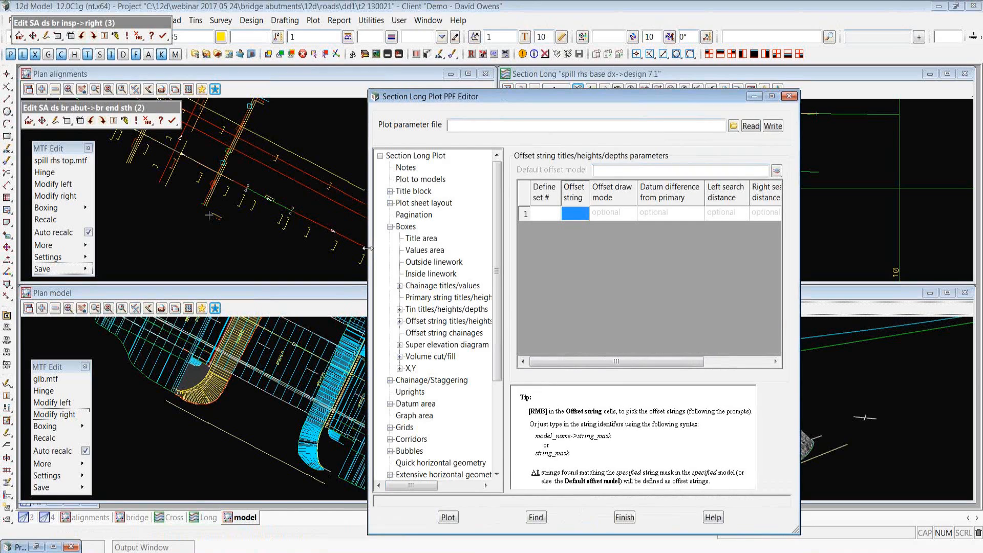